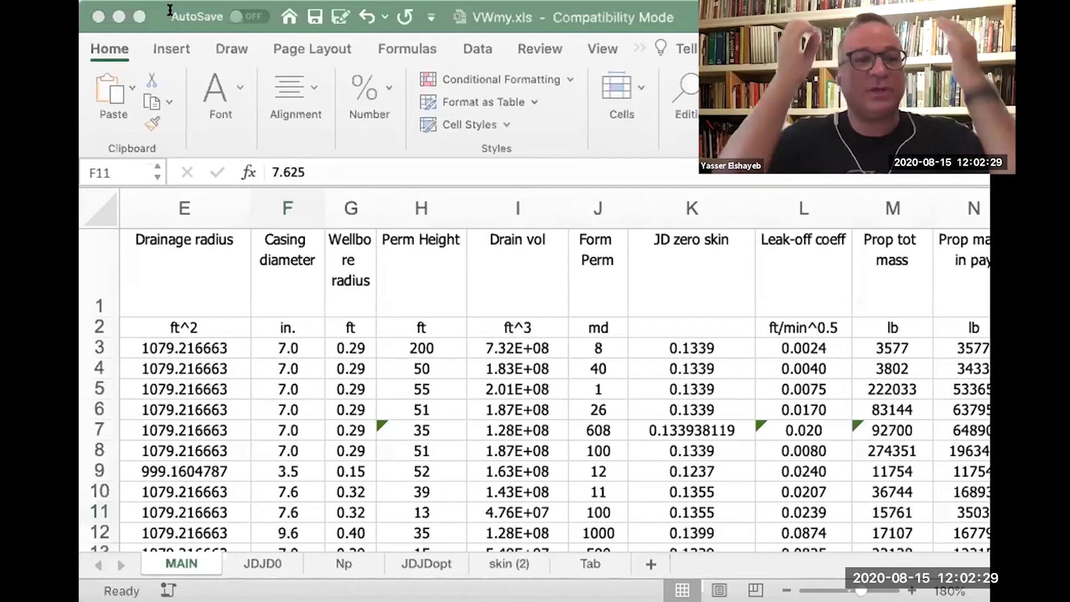
# - Bring the VWmy.xls workbook to the front and extend its window upward to show more rows of the MAIN sheet
pyautogui.click(84, 243)
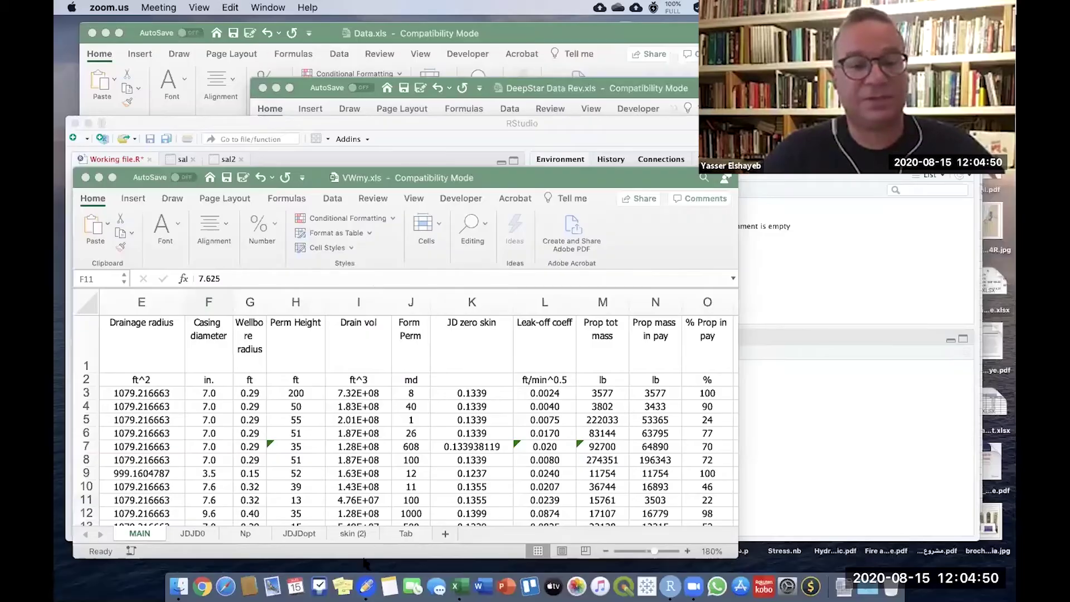
pyautogui.click(365, 557)
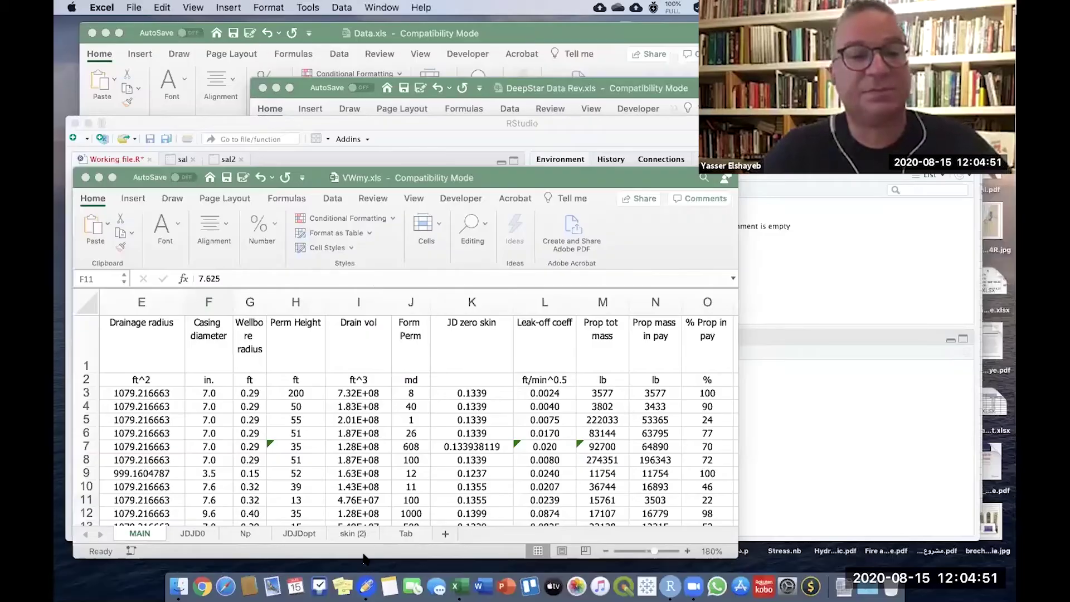
pyautogui.scroll(-10, 331, 449)
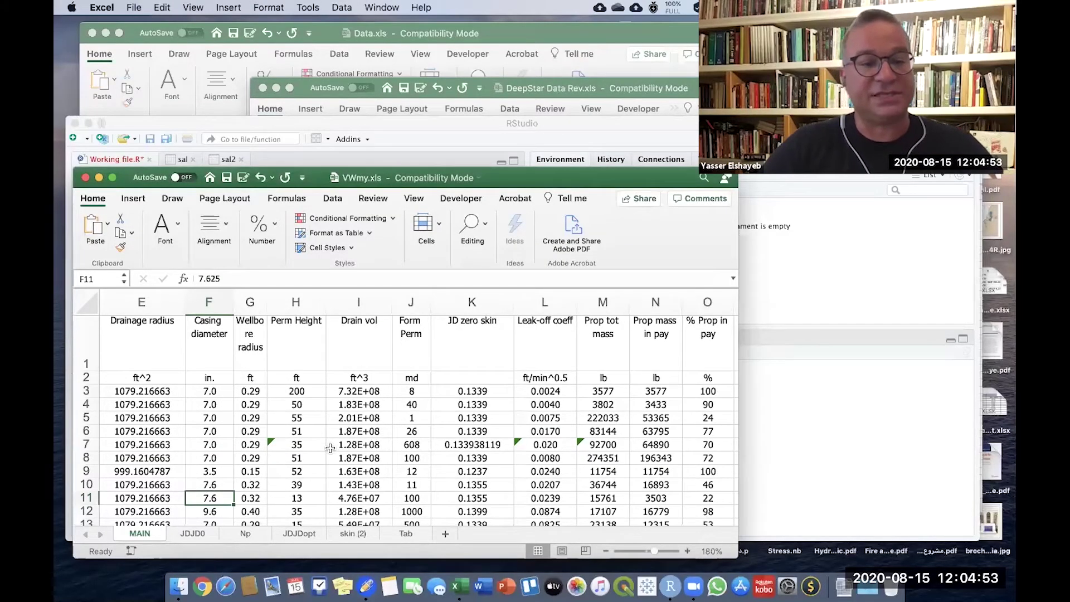
pyautogui.hscroll(-3, 330, 448)
pyautogui.scroll(10, 331, 449)
pyautogui.hscroll(-1, 331, 448)
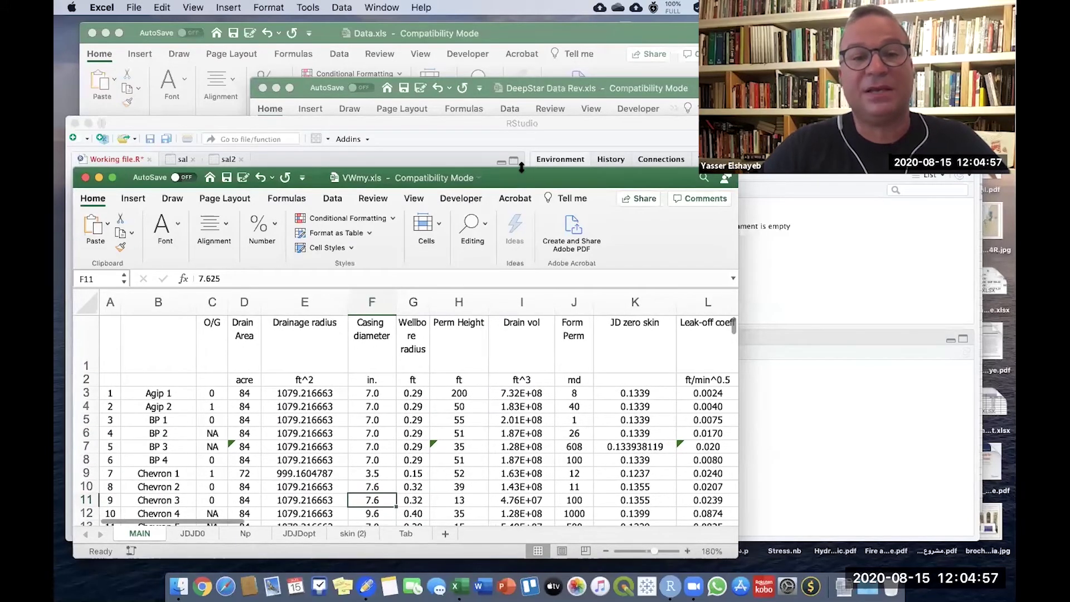
pyautogui.moveTo(522, 167); pyautogui.dragTo(523, 83)
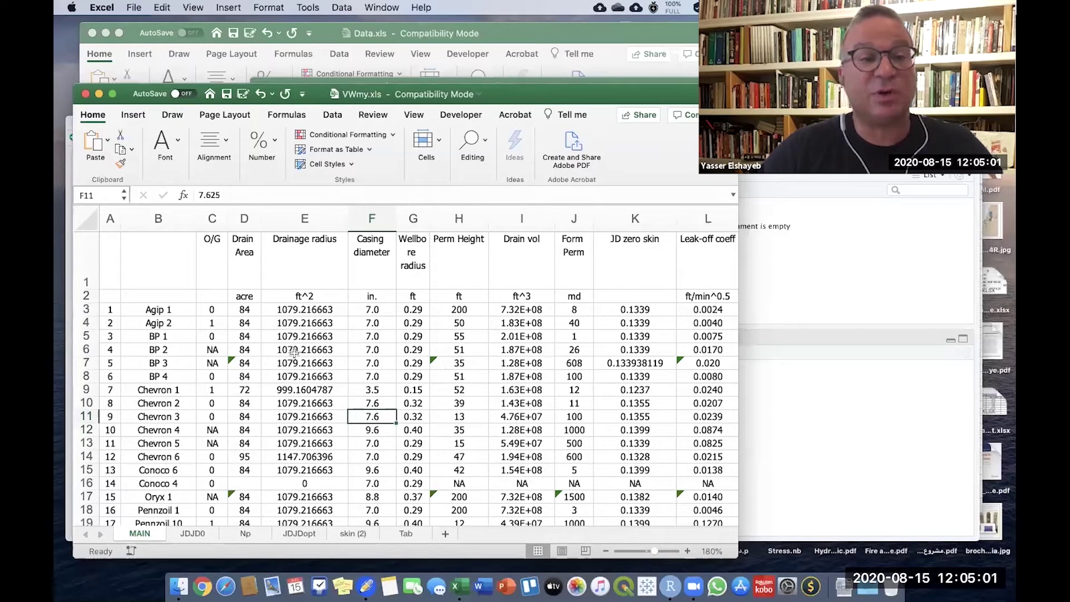
# - Survey the MAIN sheet's column headers from O/G across to Jact/Jopt, including Pseudo skin, sf(act)
pyautogui.click(214, 259)
pyautogui.hscroll(5, 371, 261)
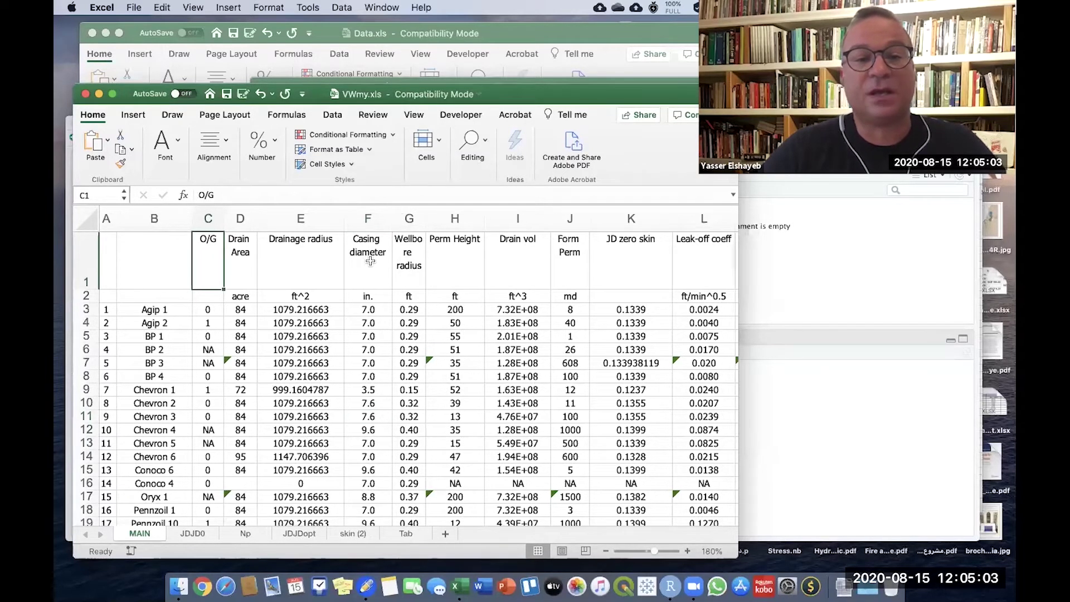
pyautogui.hscroll(10, 370, 261)
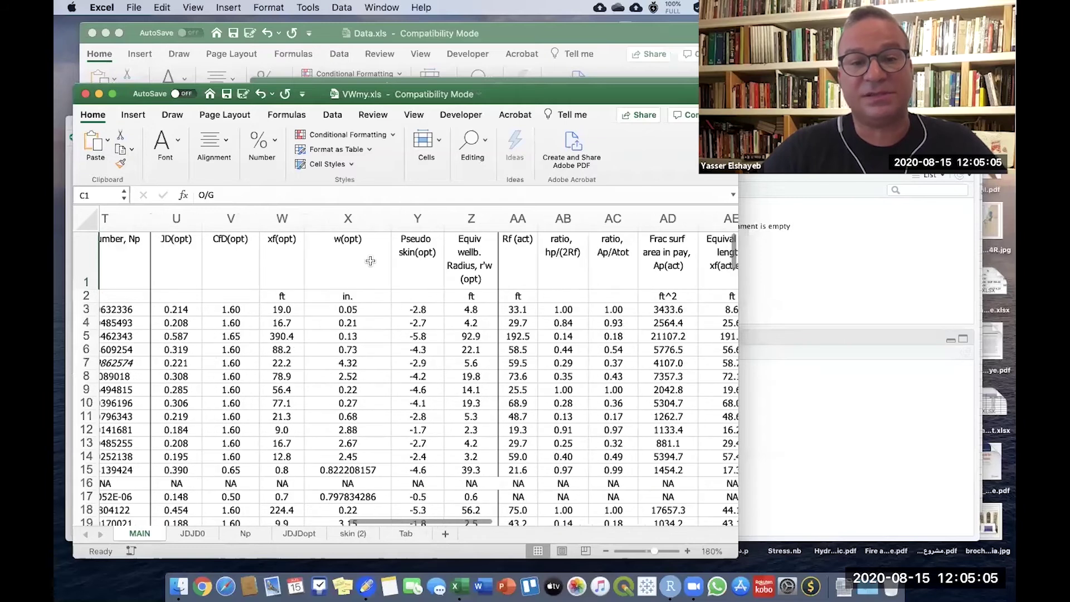
pyautogui.hscroll(5, 468, 260)
pyautogui.hscroll(4, 468, 260)
pyautogui.click(468, 259)
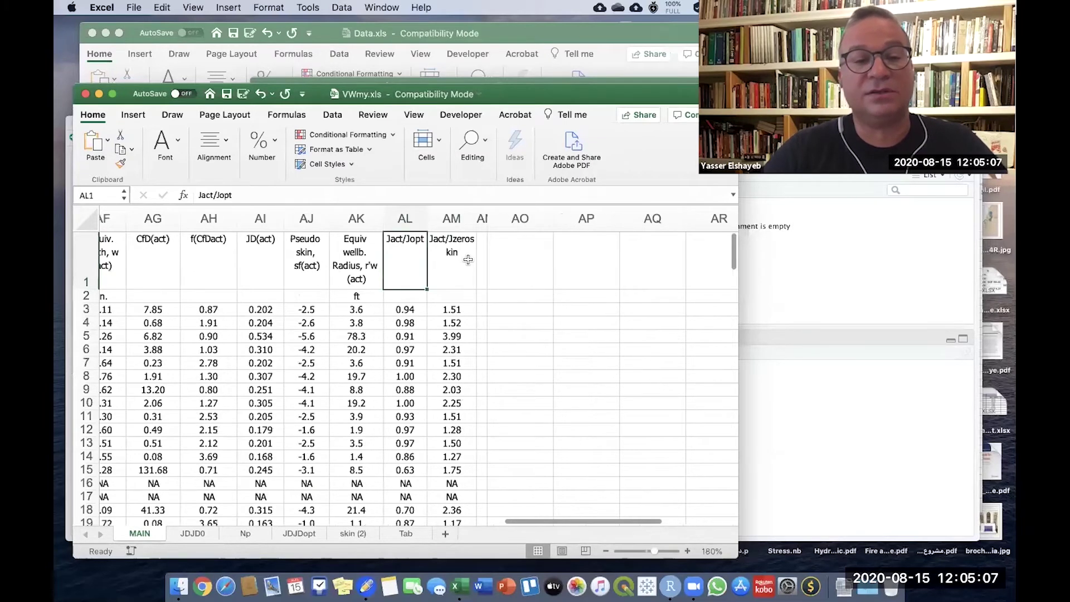
pyautogui.press('Left')
pyautogui.press('Left')
pyautogui.hscroll(-15, 224, 395)
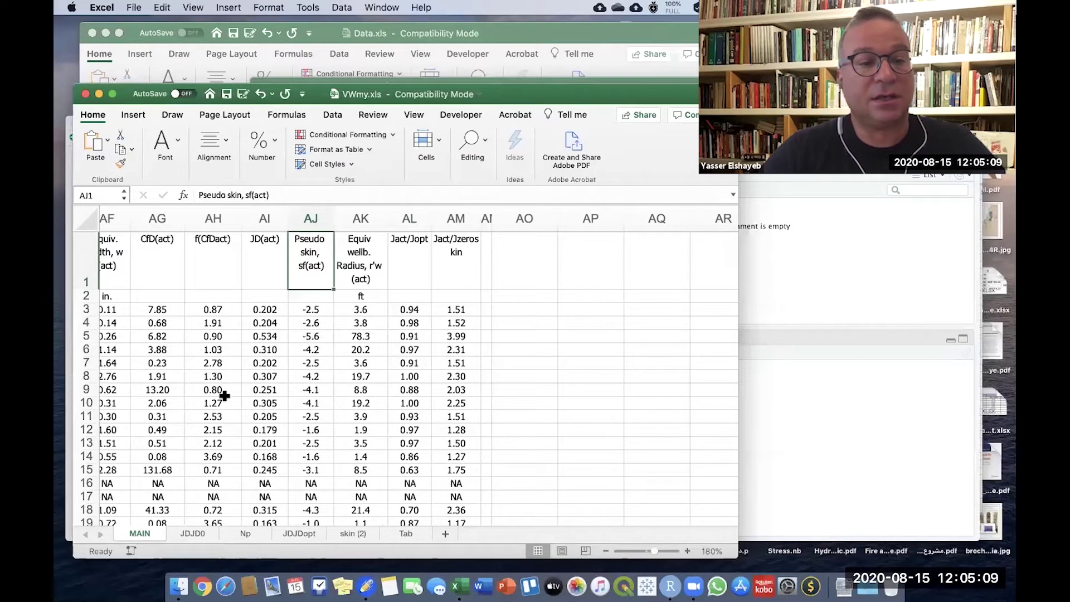
pyautogui.hscroll(-5, 166, 456)
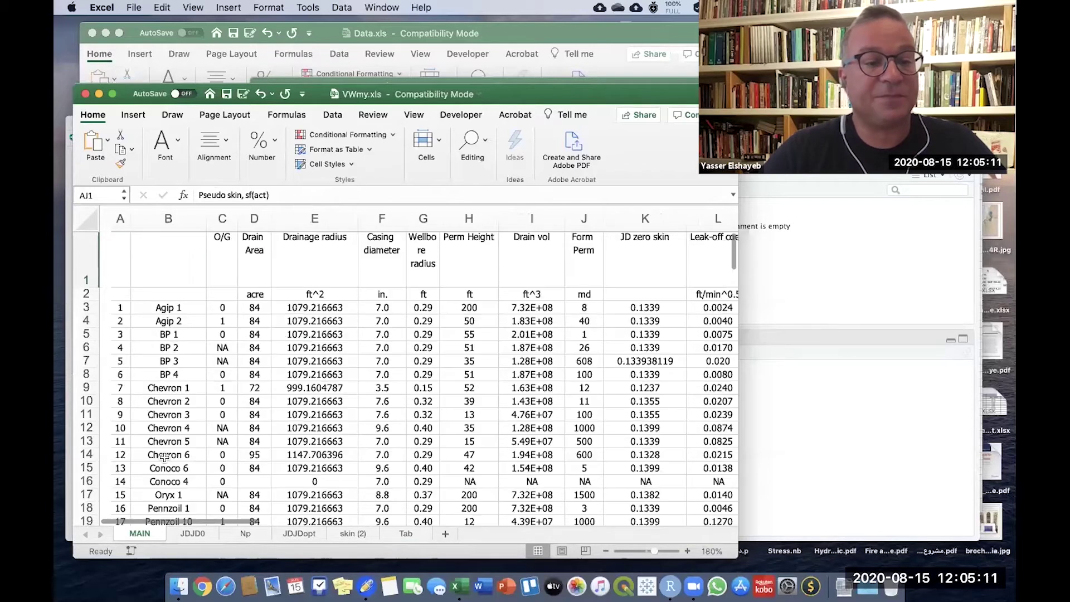
# - Review the well list in column B down to Shell 6, and inspect the Form Perm and Perm Height values of Chevron 5
pyautogui.scroll(-6, 163, 457)
pyautogui.scroll(1, 164, 457)
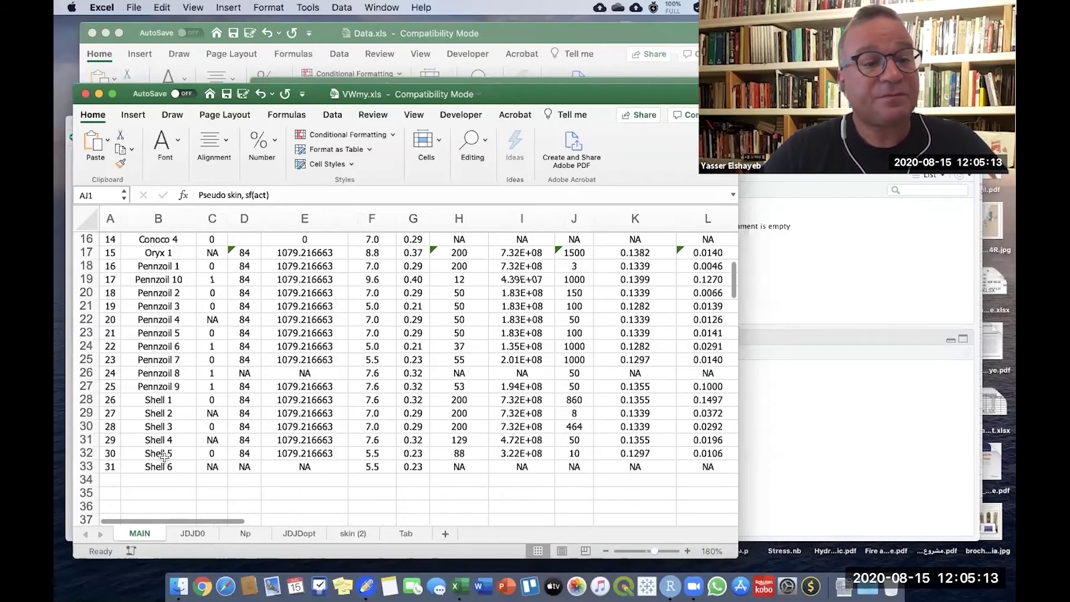
pyautogui.scroll(-2, 163, 457)
pyautogui.scroll(3, 163, 457)
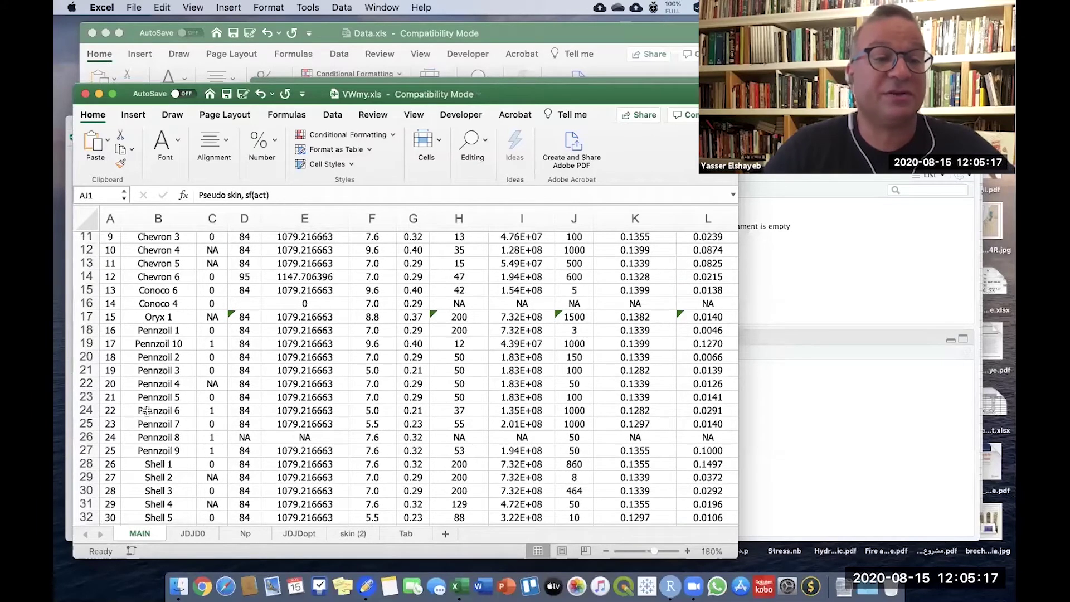
pyautogui.scroll(3, 164, 407)
pyautogui.scroll(5, 164, 406)
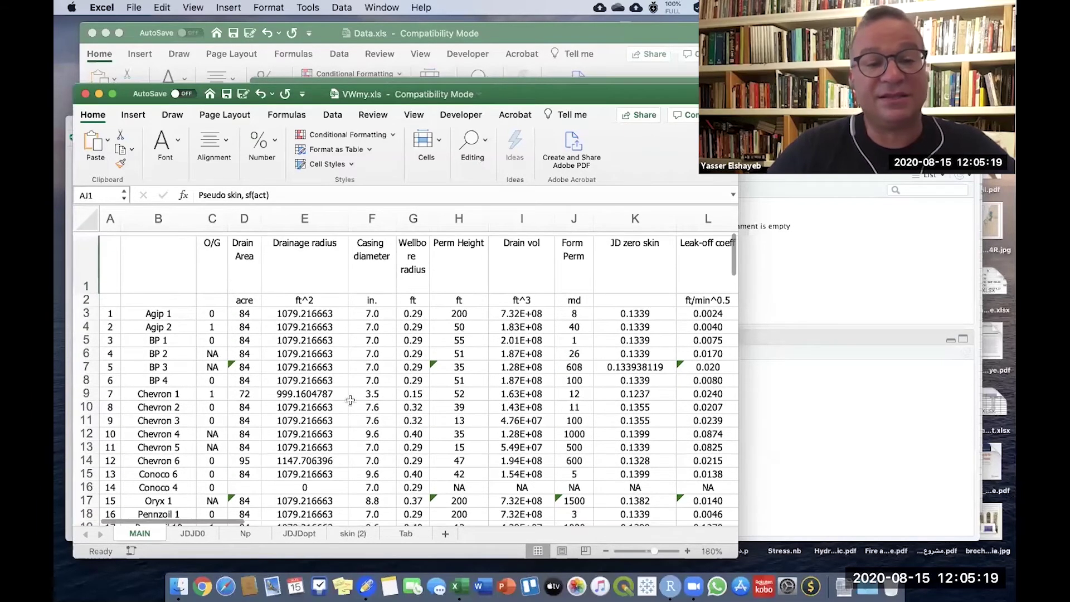
pyautogui.click(372, 403)
pyautogui.click(492, 442)
pyautogui.click(598, 443)
pyautogui.click(573, 444)
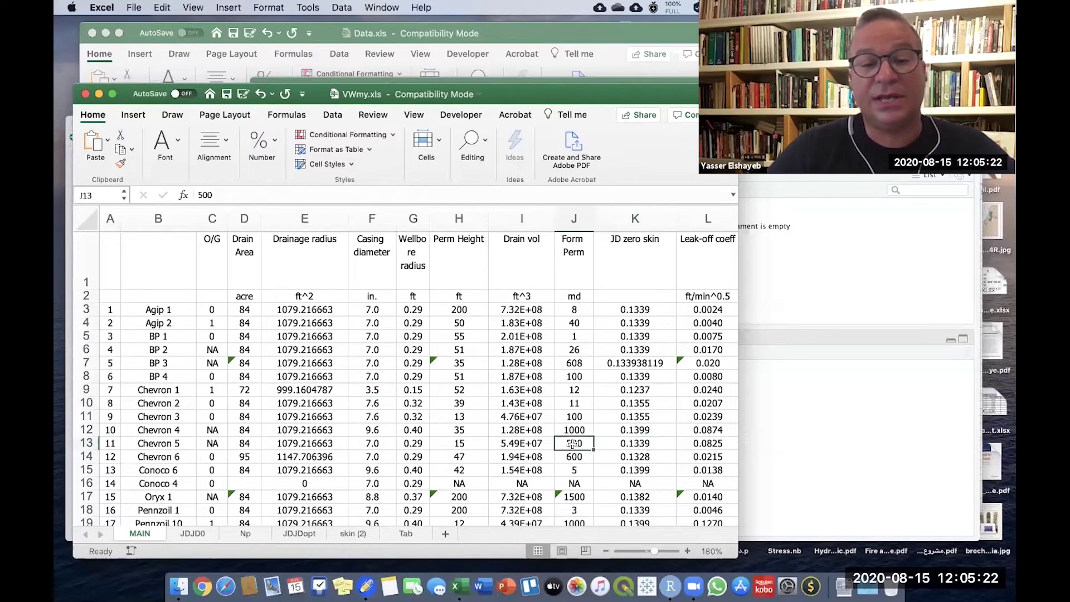
pyautogui.doubleClick(455, 443)
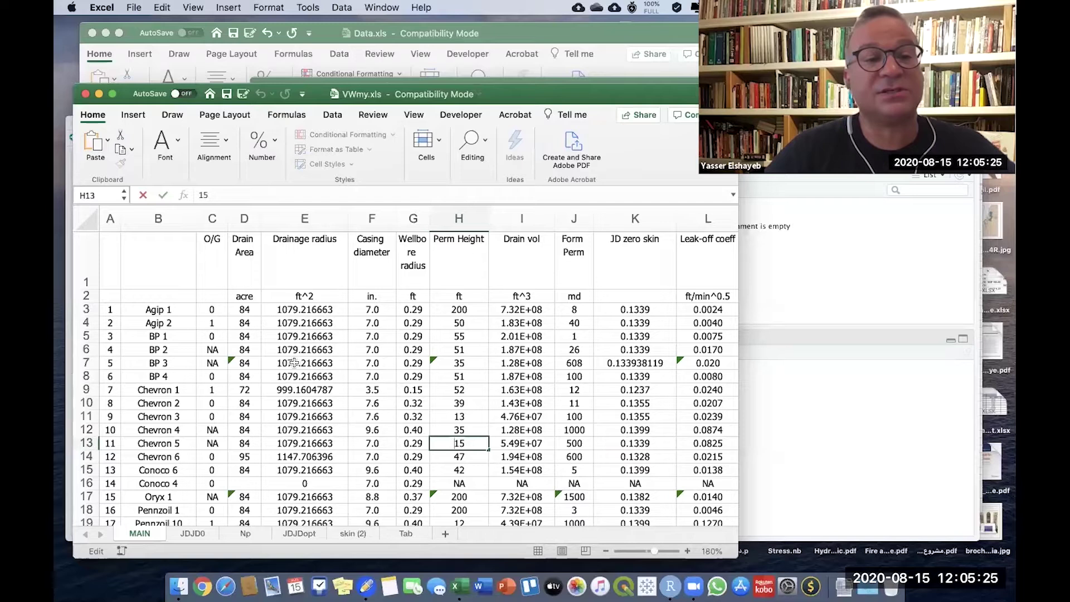
# - Examine the proppant, optimum and actual fracture columns through to the Jact/Jzeroskin header in AM1
pyautogui.hscroll(3, 294, 363)
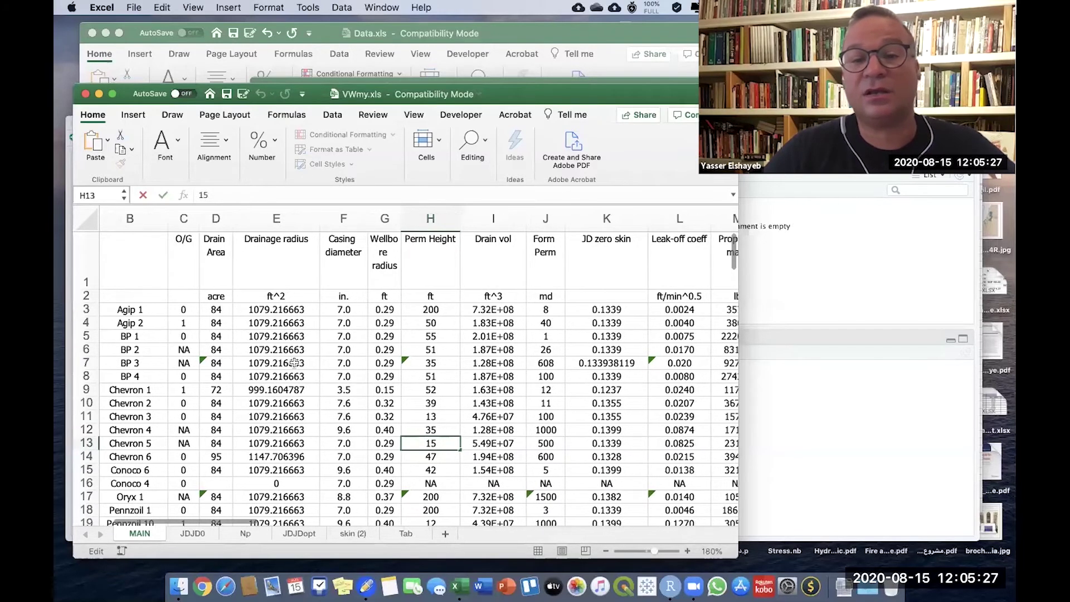
pyautogui.hscroll(8, 294, 363)
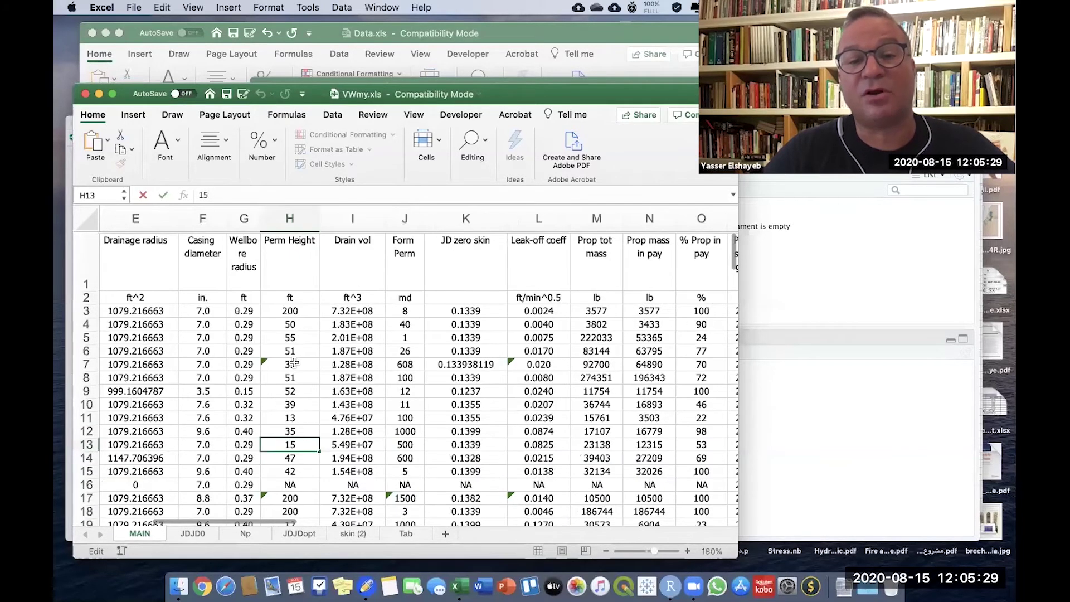
pyautogui.hscroll(10, 295, 363)
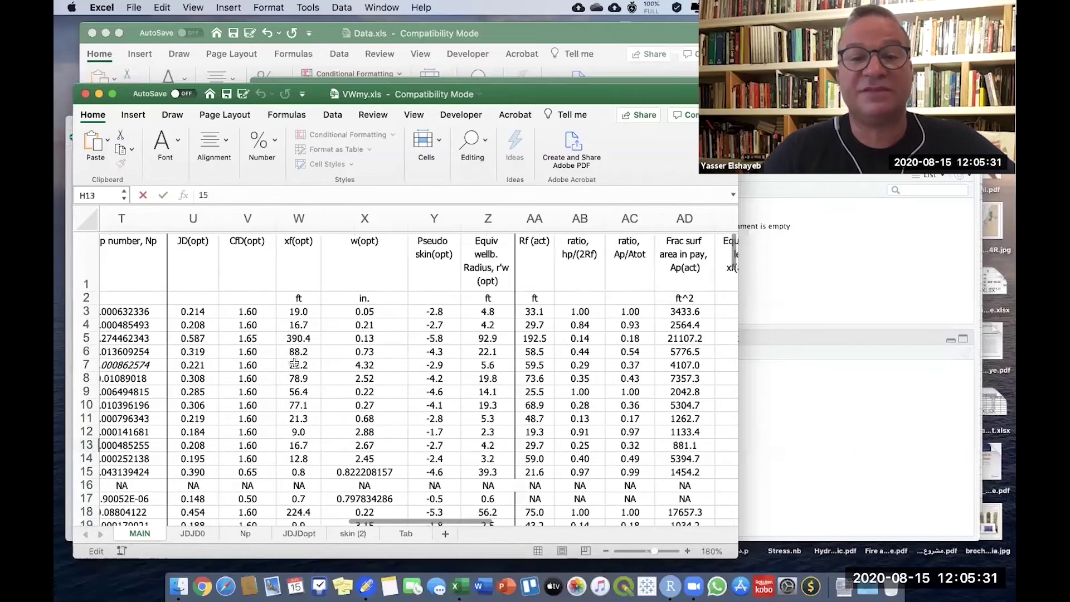
pyautogui.hscroll(10, 294, 363)
pyautogui.hscroll(-3, 294, 363)
pyautogui.hscroll(2, 677, 267)
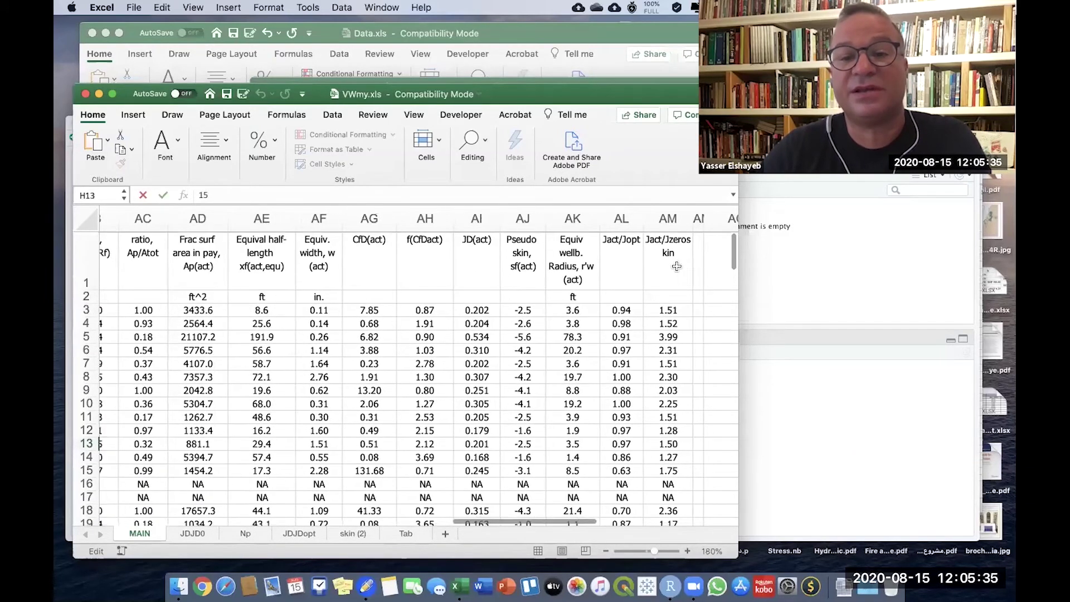
pyautogui.click(677, 266)
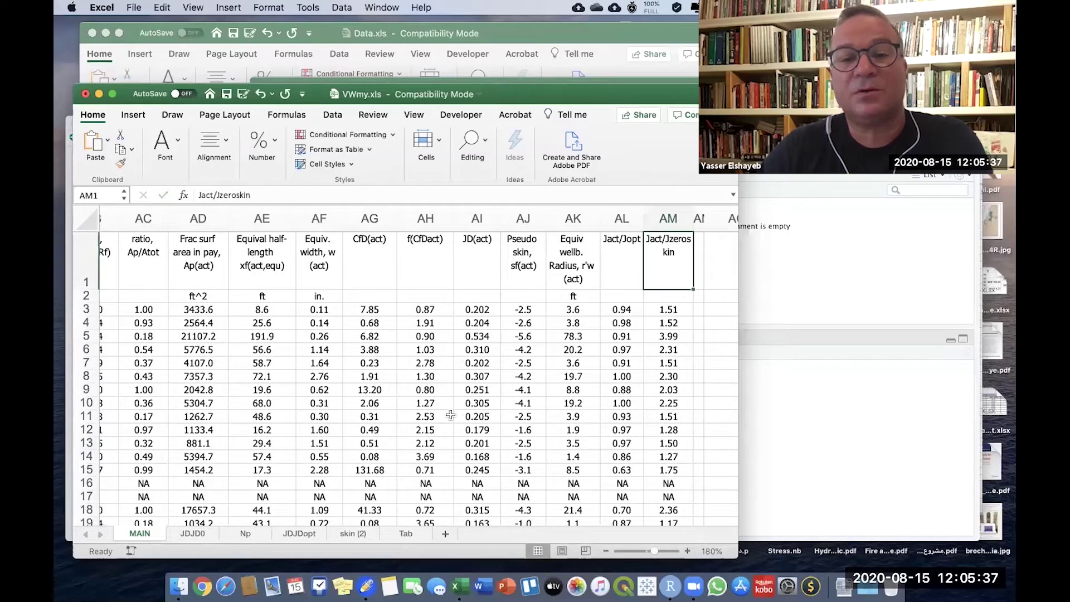
# - Review the well records from Agip 1 to Shell 6 along with their reservoir parameter columns, noting the NA entries
pyautogui.hscroll(-15, 451, 415)
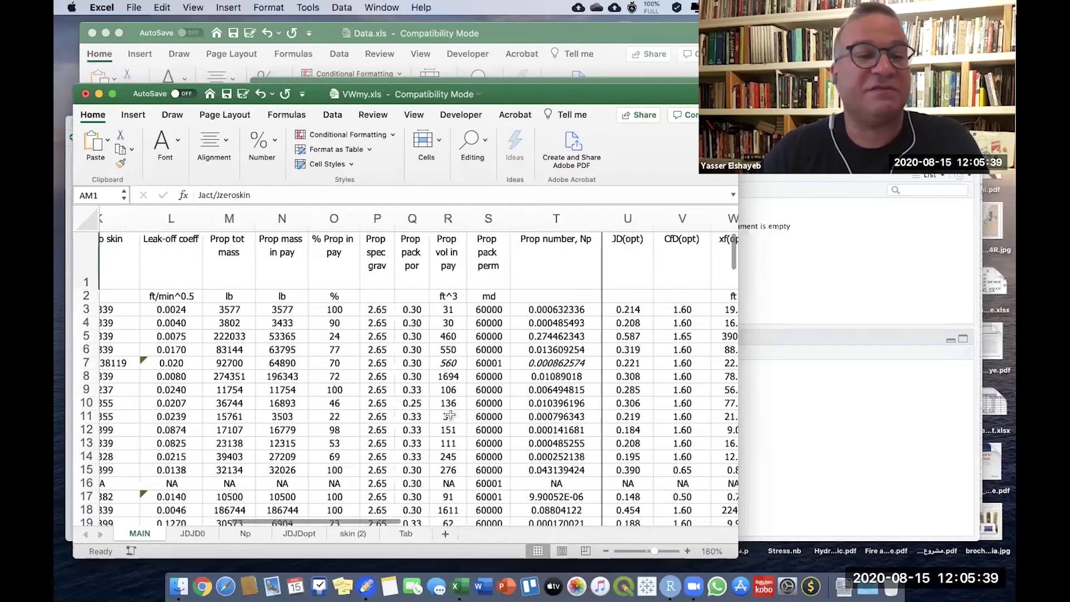
pyautogui.hscroll(-10, 451, 415)
pyautogui.scroll(-1, 186, 447)
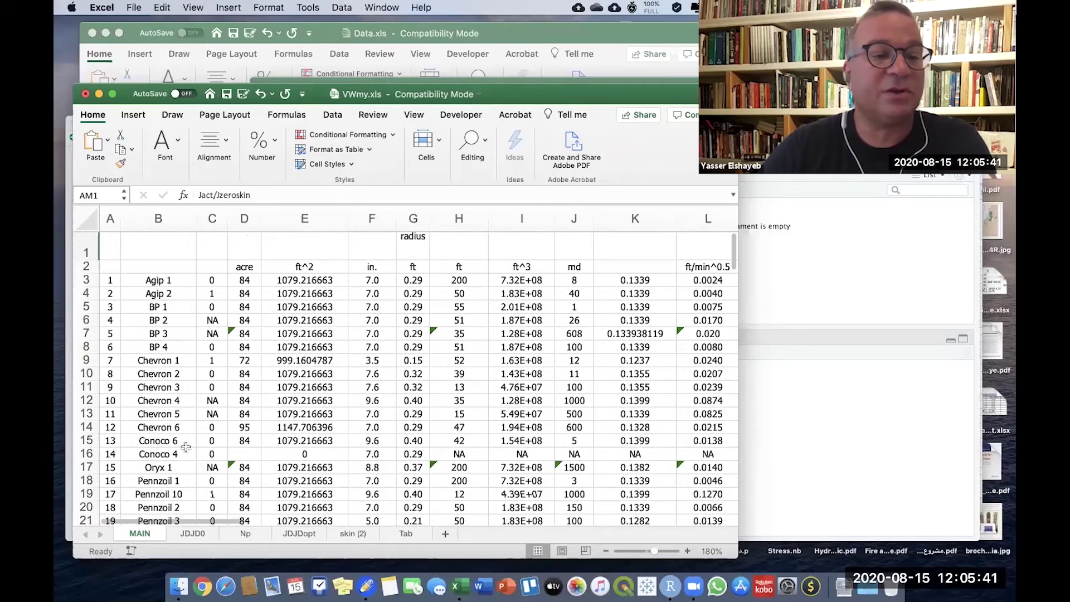
pyautogui.scroll(-8, 185, 447)
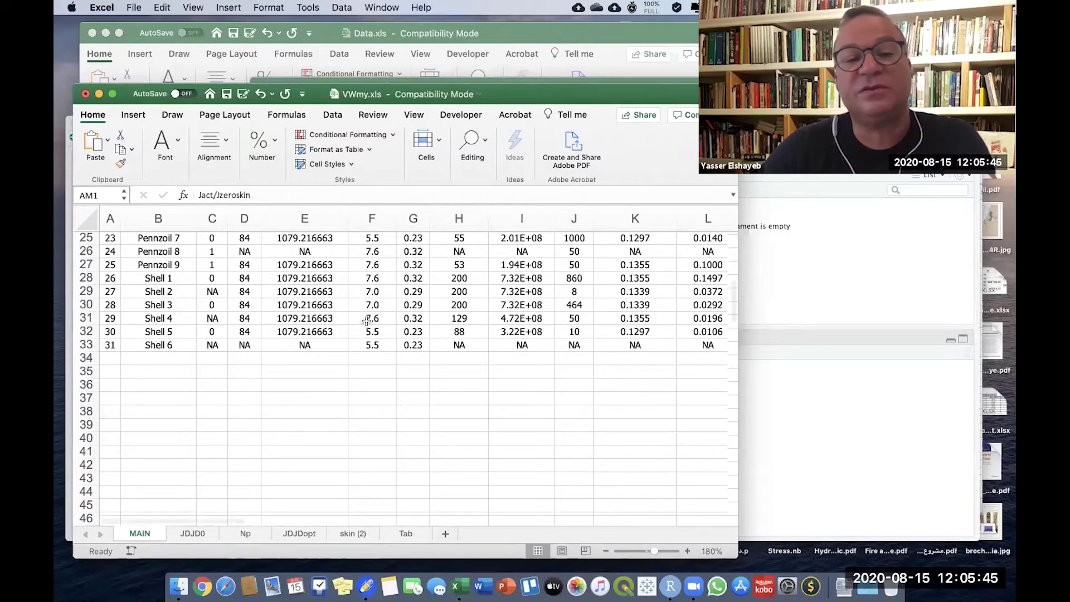
pyautogui.scroll(10, 367, 321)
pyautogui.hscroll(2, 367, 321)
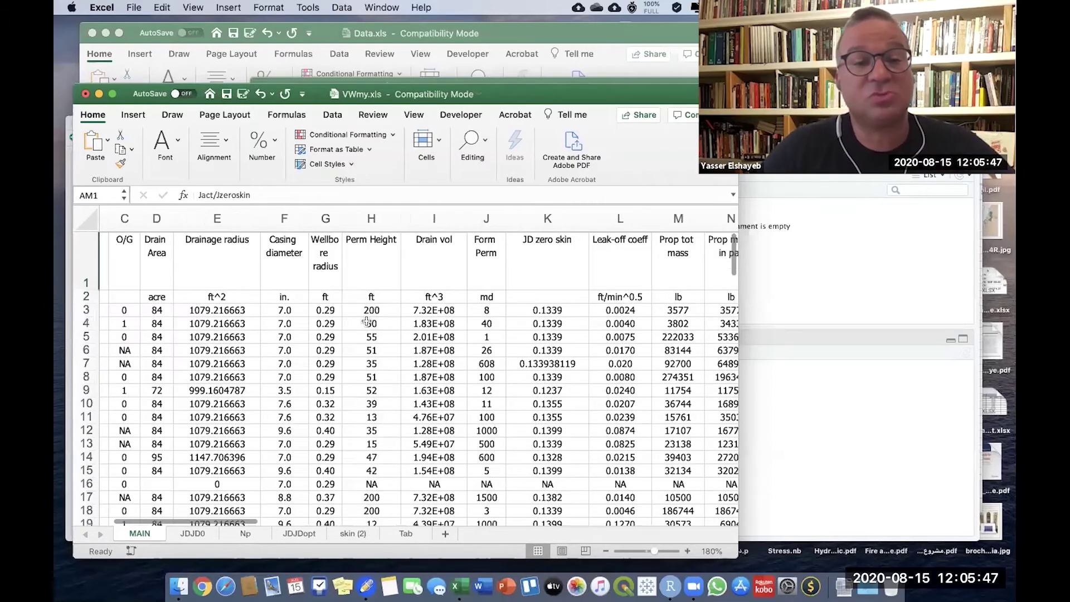
pyautogui.hscroll(-1, 367, 322)
pyautogui.hscroll(-2, 367, 322)
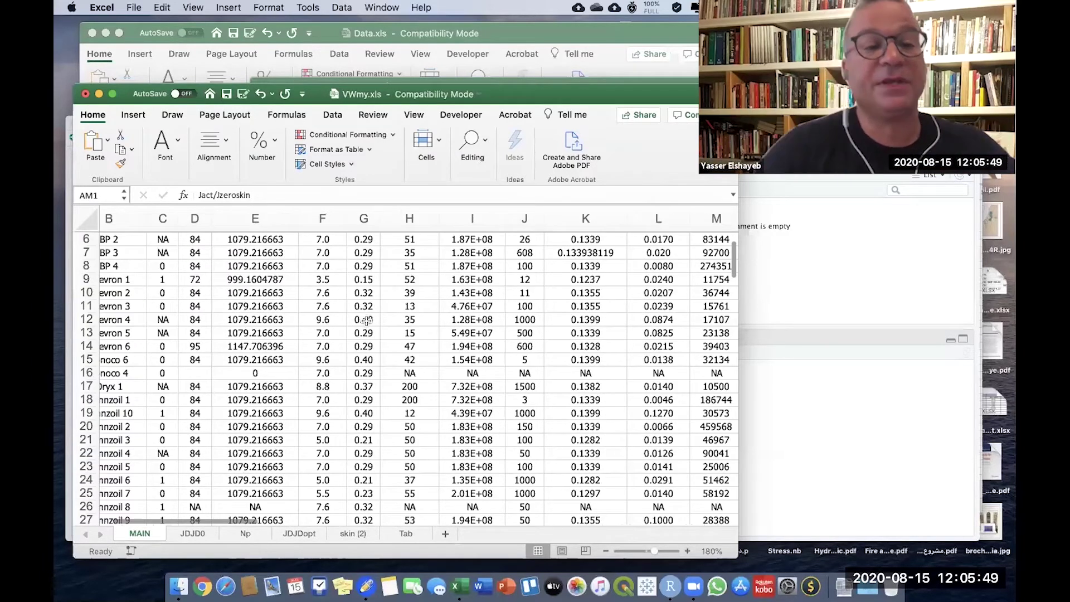
pyautogui.scroll(3, 297, 267)
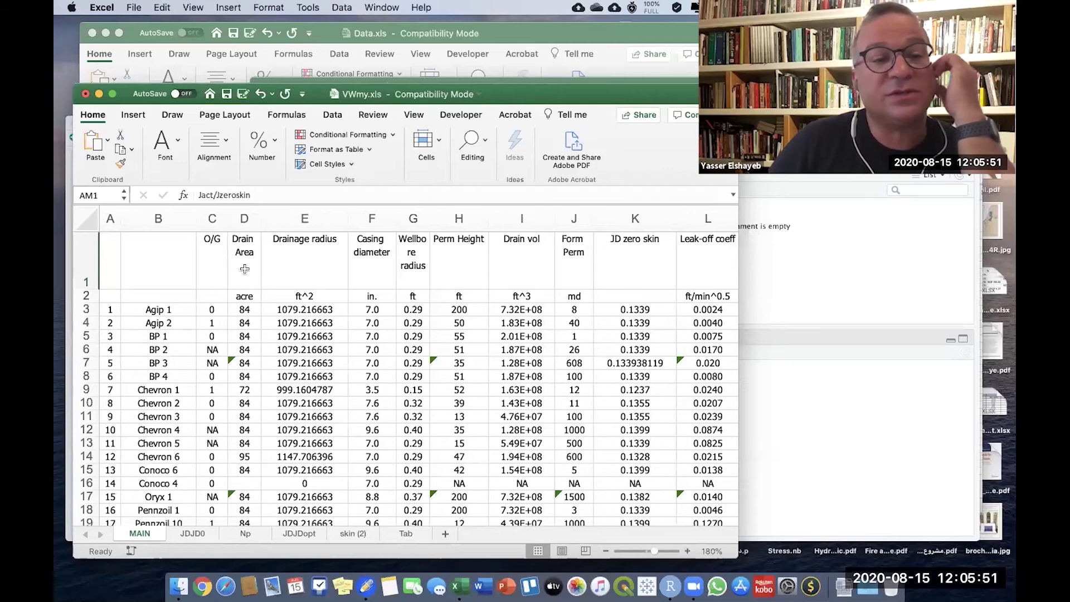
# - Review the MAIN sheet's header cells one by one from O/G and Drain Area through Form Perm and JD zero skin
pyautogui.click(207, 267)
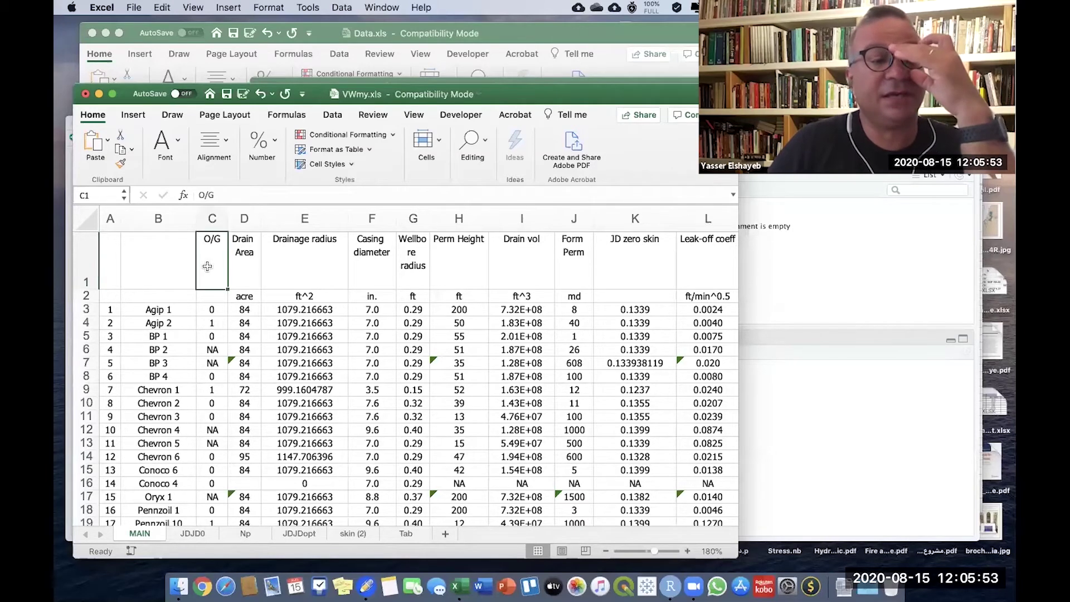
pyautogui.click(247, 267)
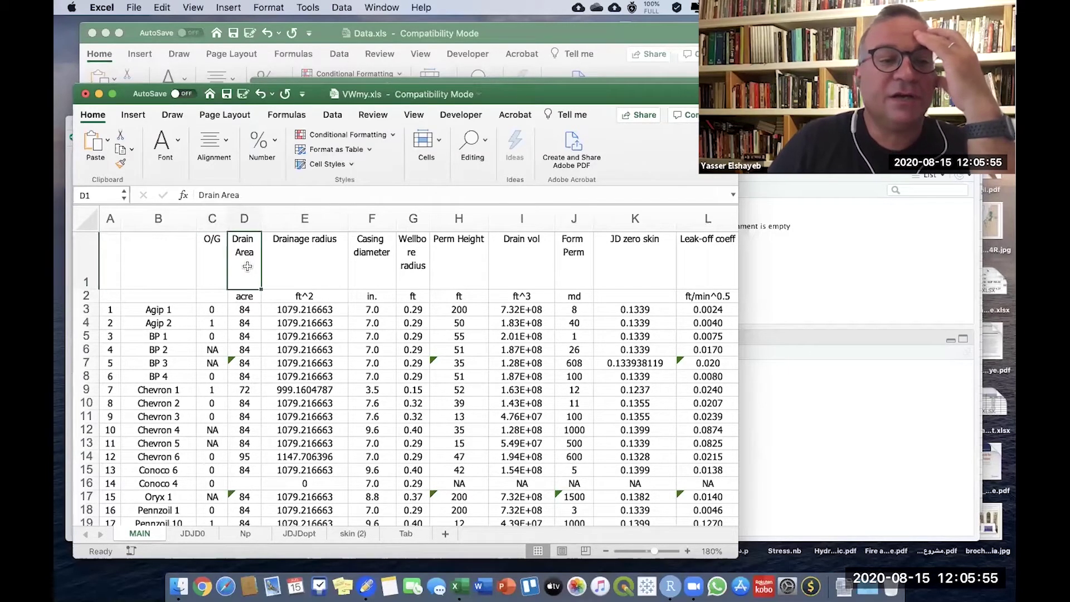
pyautogui.click(209, 261)
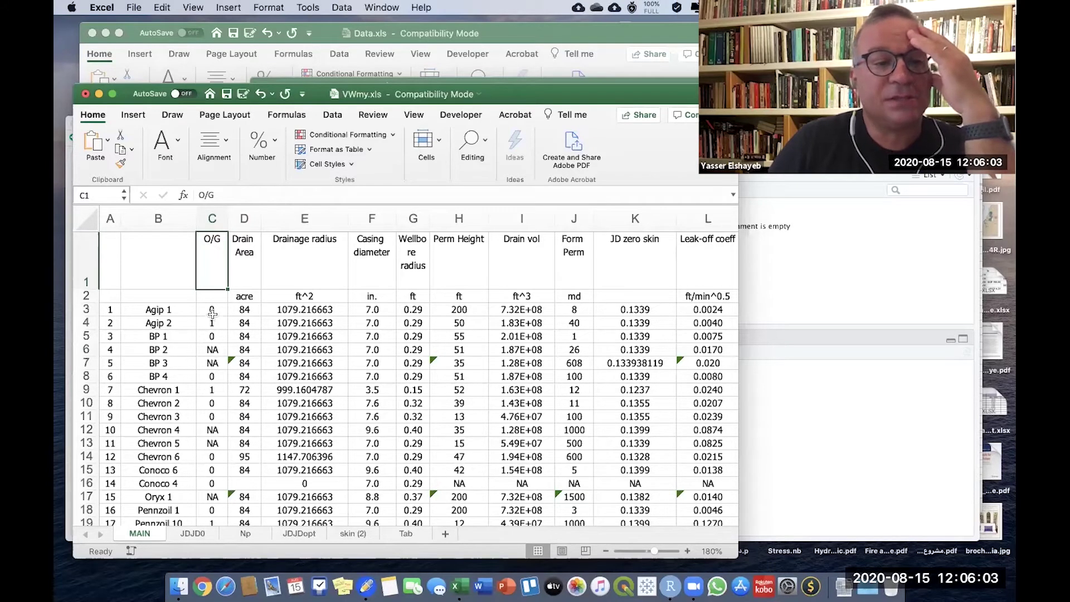
pyautogui.click(242, 271)
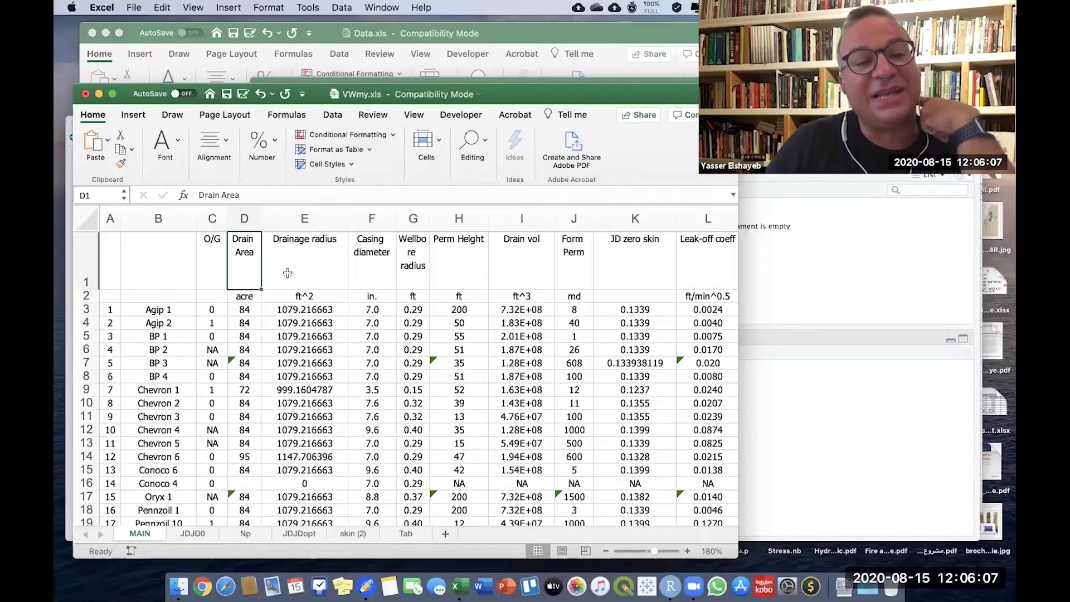
pyautogui.click(315, 271)
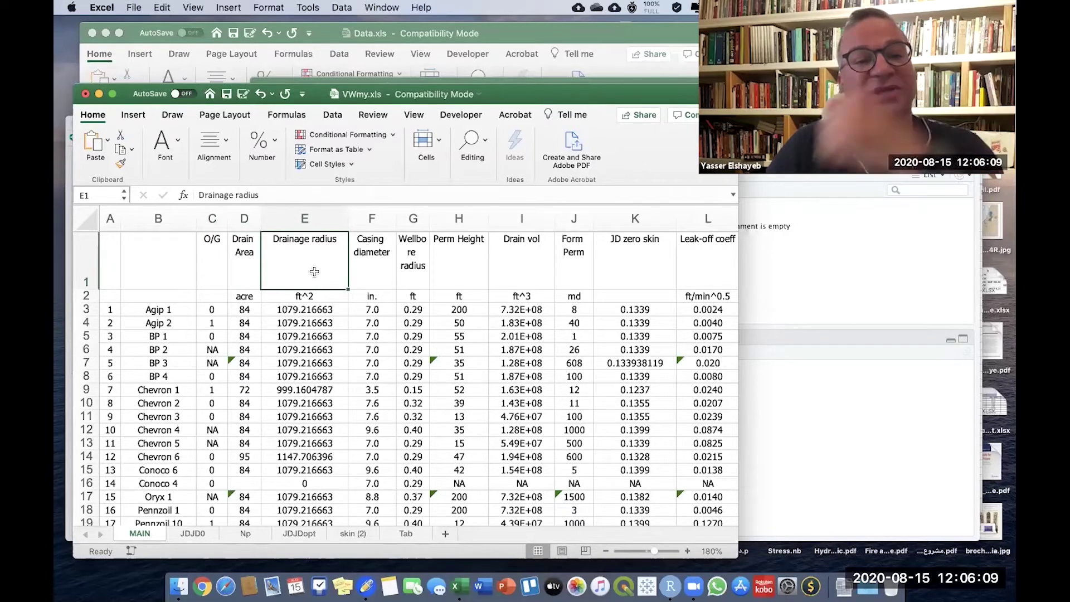
pyautogui.click(369, 274)
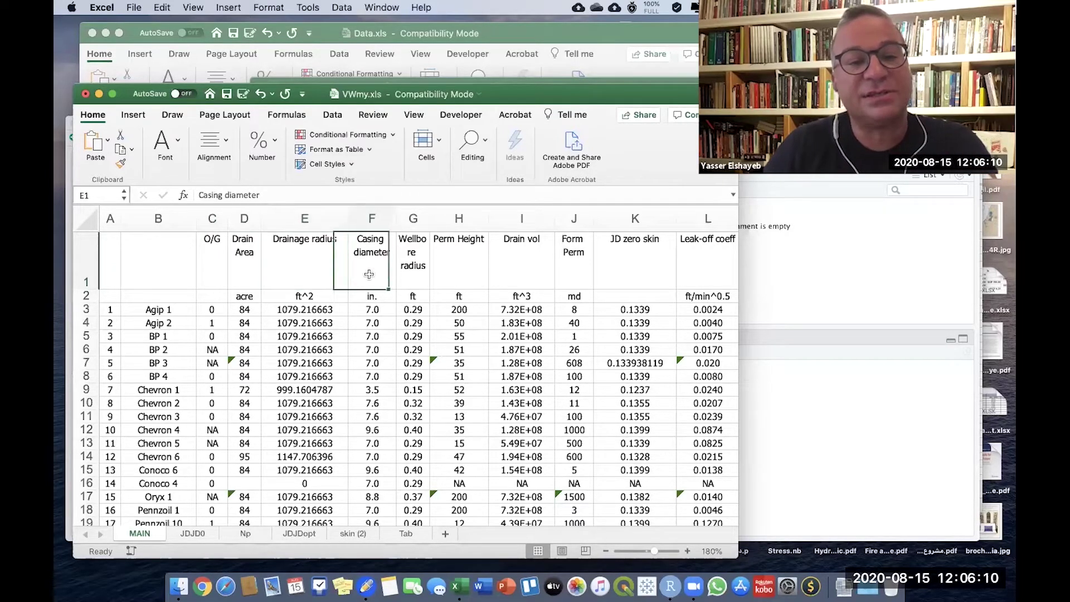
pyautogui.click(412, 275)
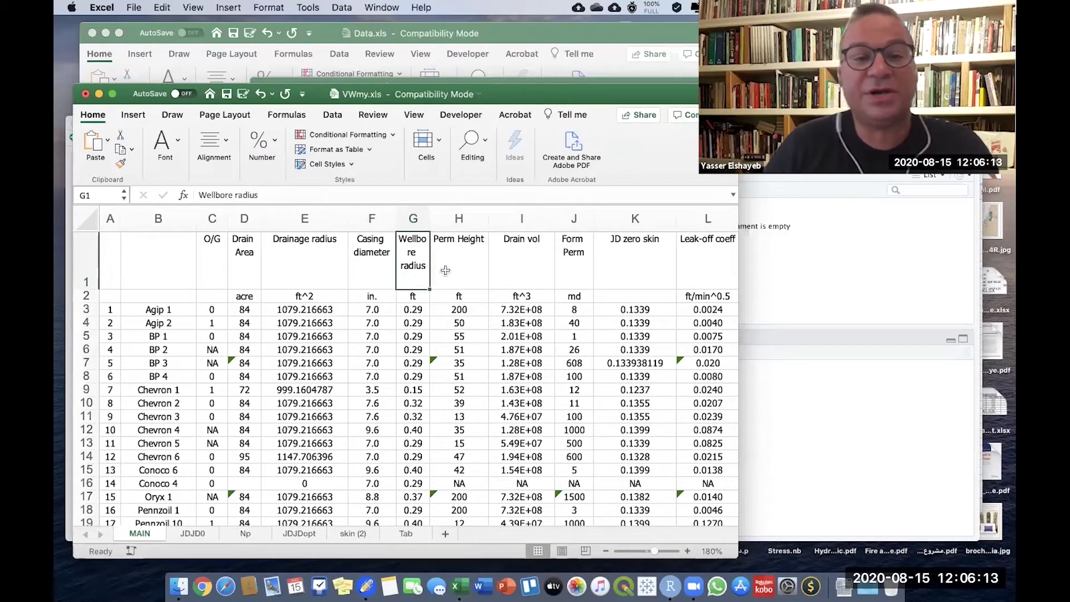
pyautogui.click(463, 271)
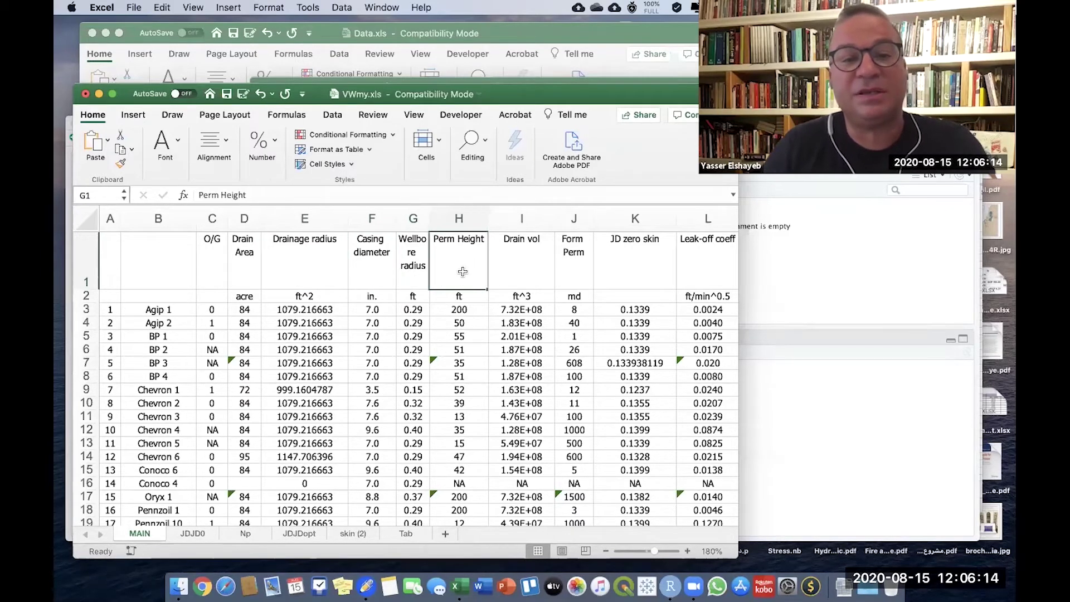
pyautogui.click(523, 269)
pyautogui.click(574, 270)
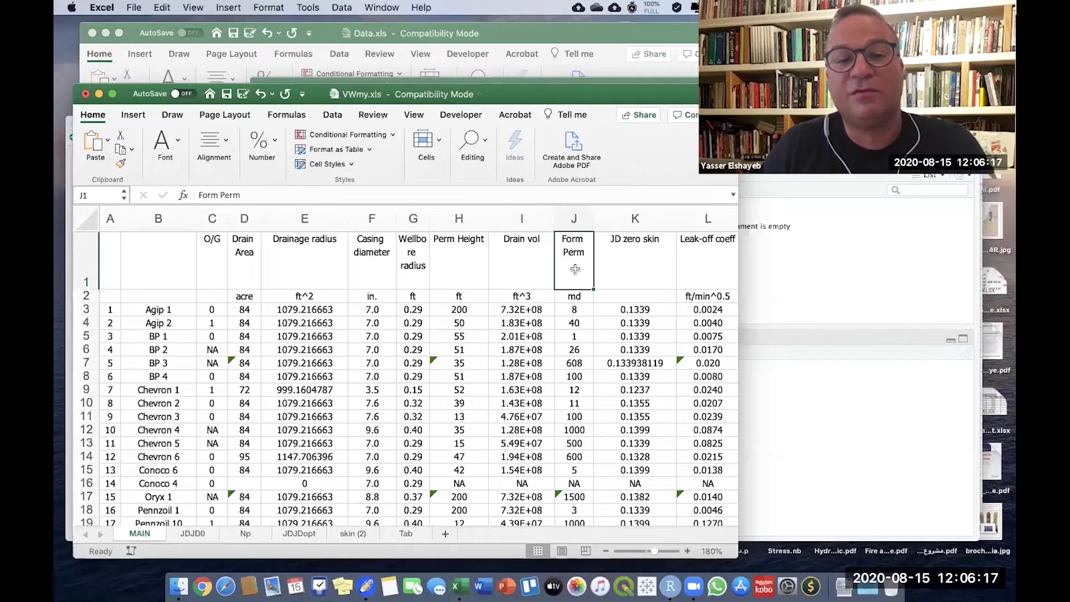
pyautogui.click(645, 266)
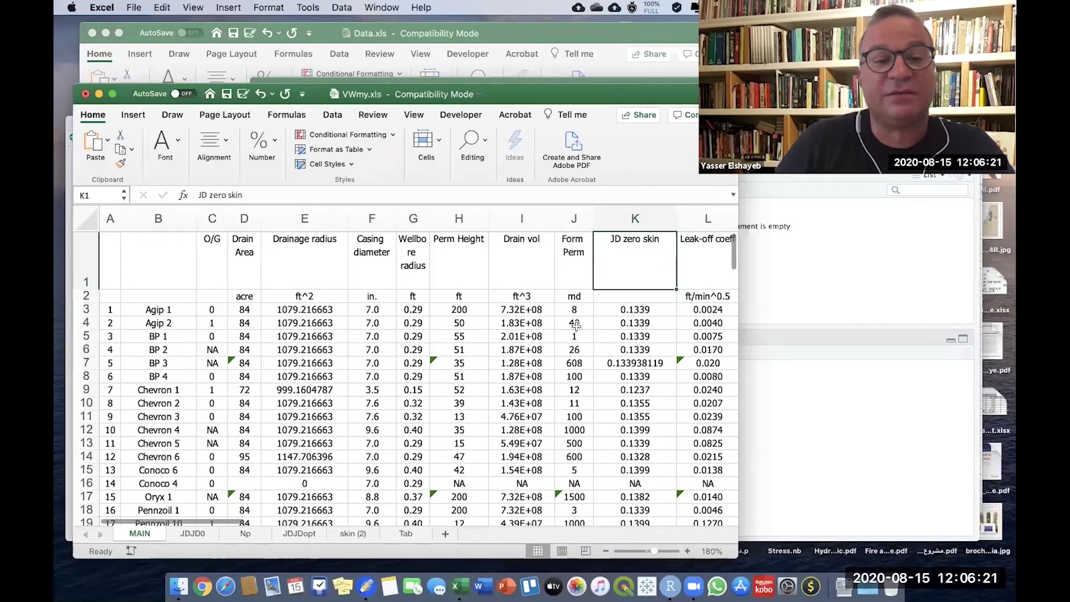
# - Check the measurement units in row 2 for the parameter columns from Drain Area across to Leak-off coeff
pyautogui.click(369, 299)
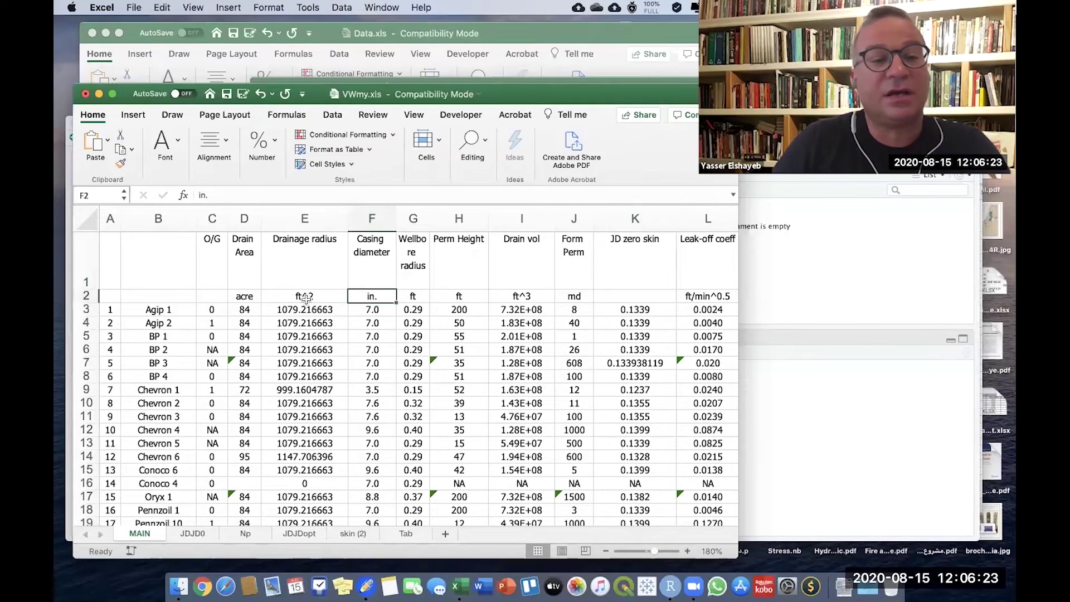
pyautogui.click(242, 300)
pyautogui.click(240, 279)
pyautogui.click(244, 301)
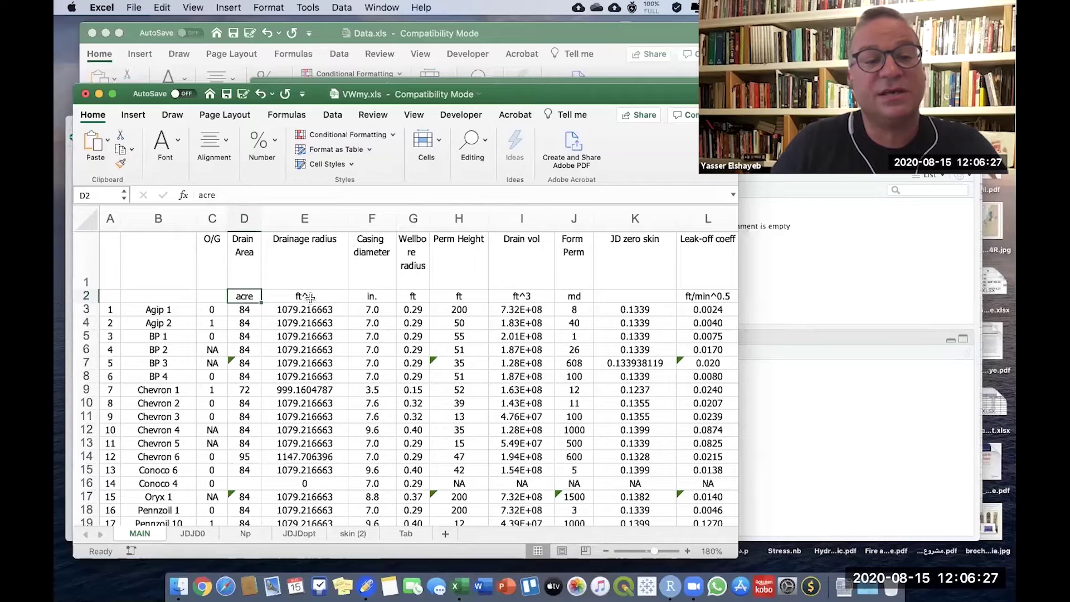
pyautogui.click(342, 299)
pyautogui.click(461, 297)
pyautogui.click(538, 296)
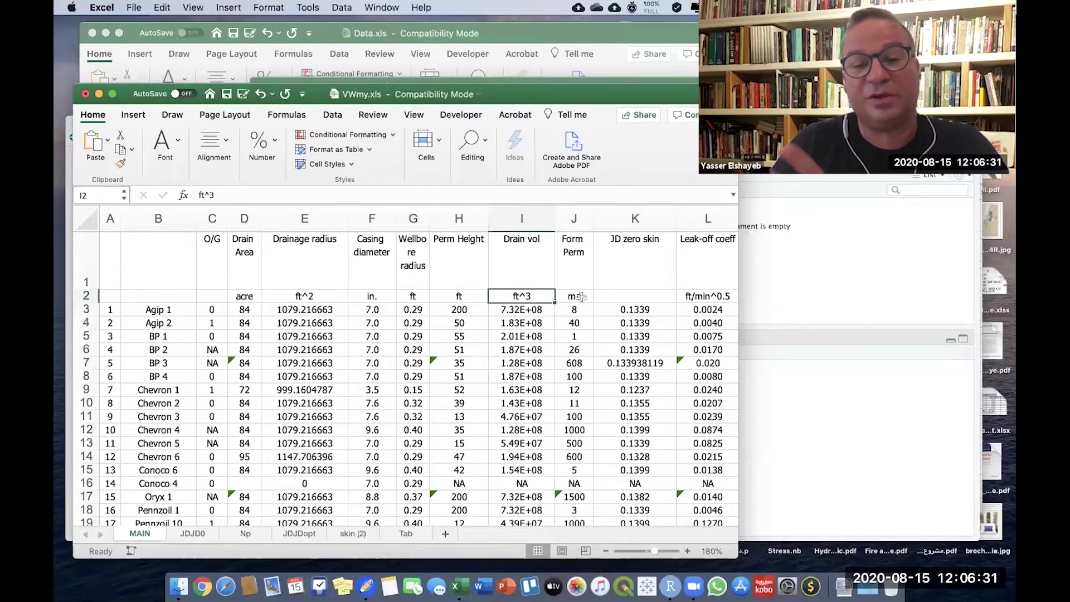
pyautogui.click(704, 298)
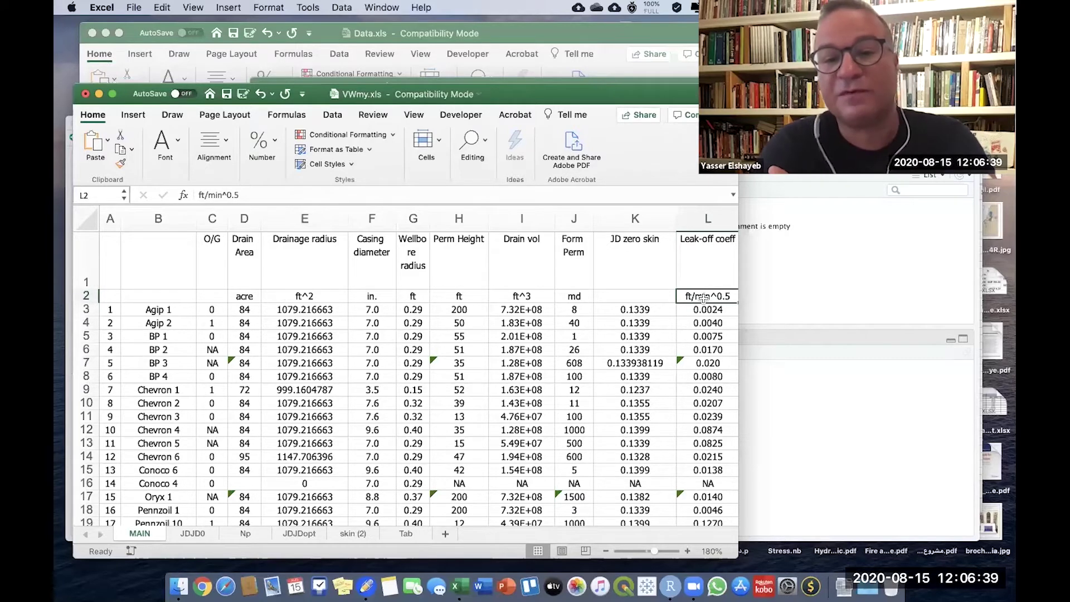
# - Inspect the Leak-off coeff, JD zero skin and Form Perm entries of Chevron 4, BP 3 and BP 2
pyautogui.click(696, 429)
pyautogui.click(632, 432)
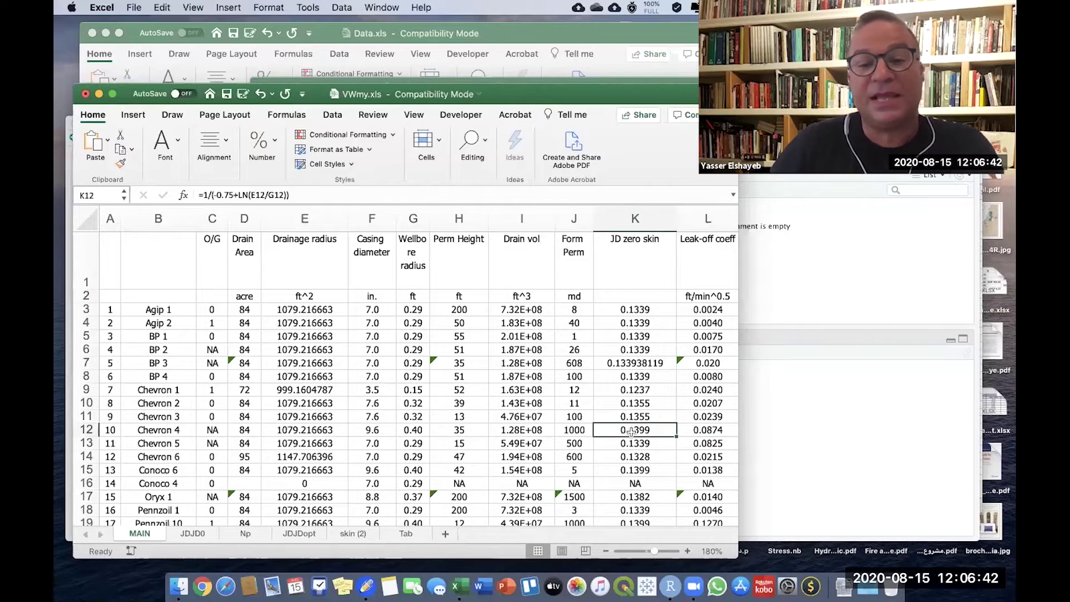
pyautogui.click(562, 432)
pyautogui.click(572, 363)
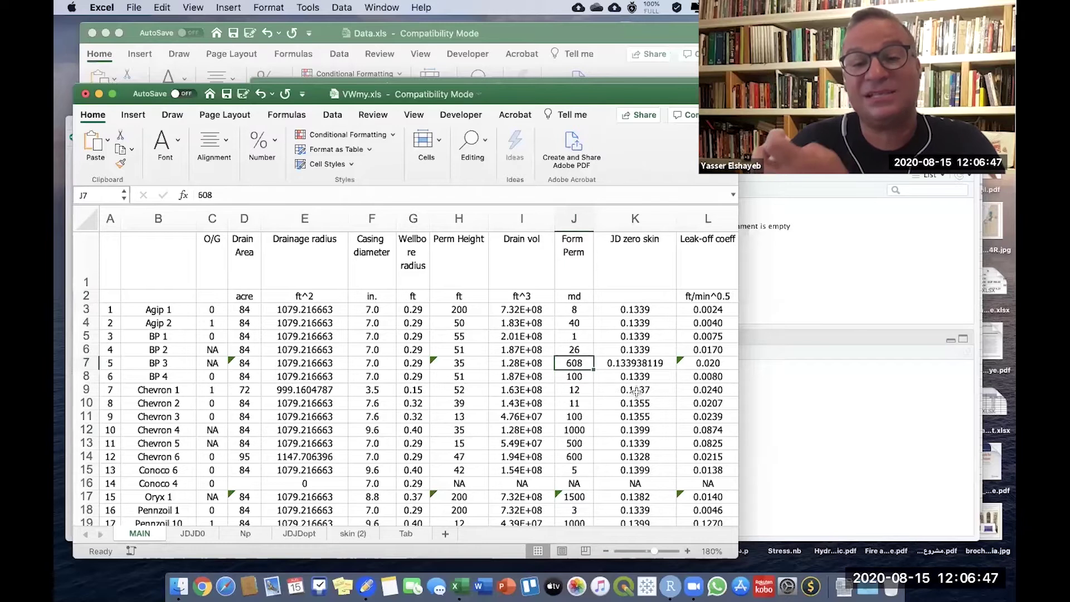
pyautogui.click(636, 352)
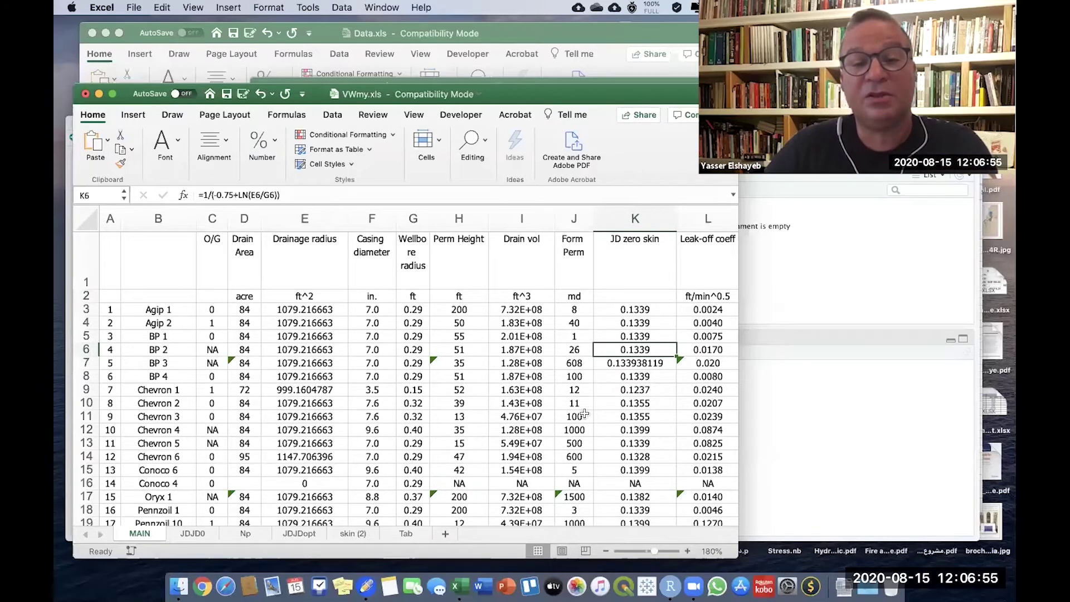
pyautogui.click(575, 350)
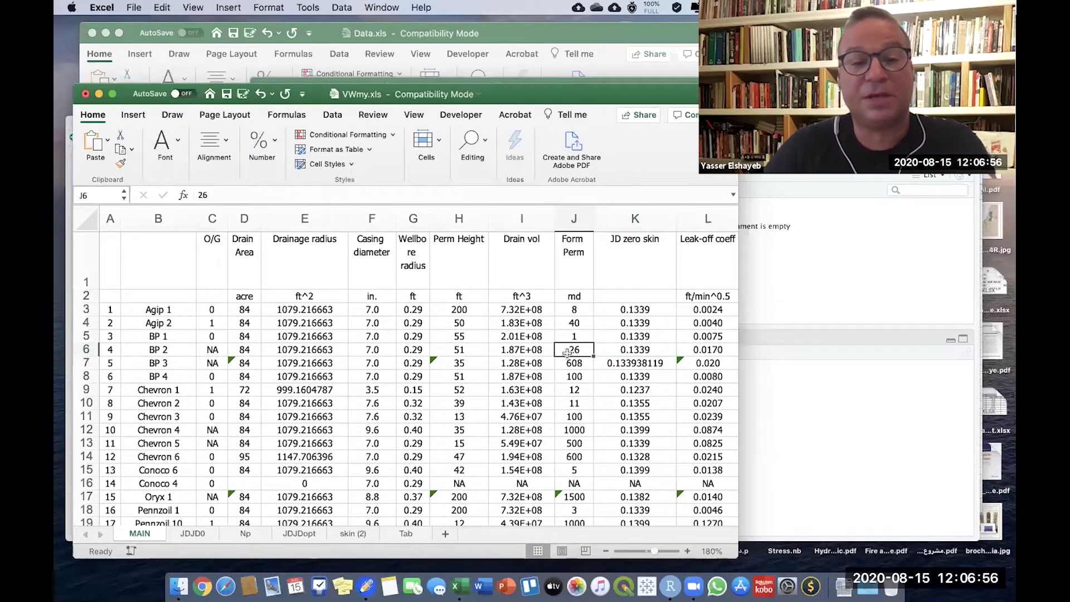
# - Examine how BP 2's Drain vol, Wellbore radius, Casing diameter and Drainage radius cells are entered or calculated
pyautogui.click(518, 350)
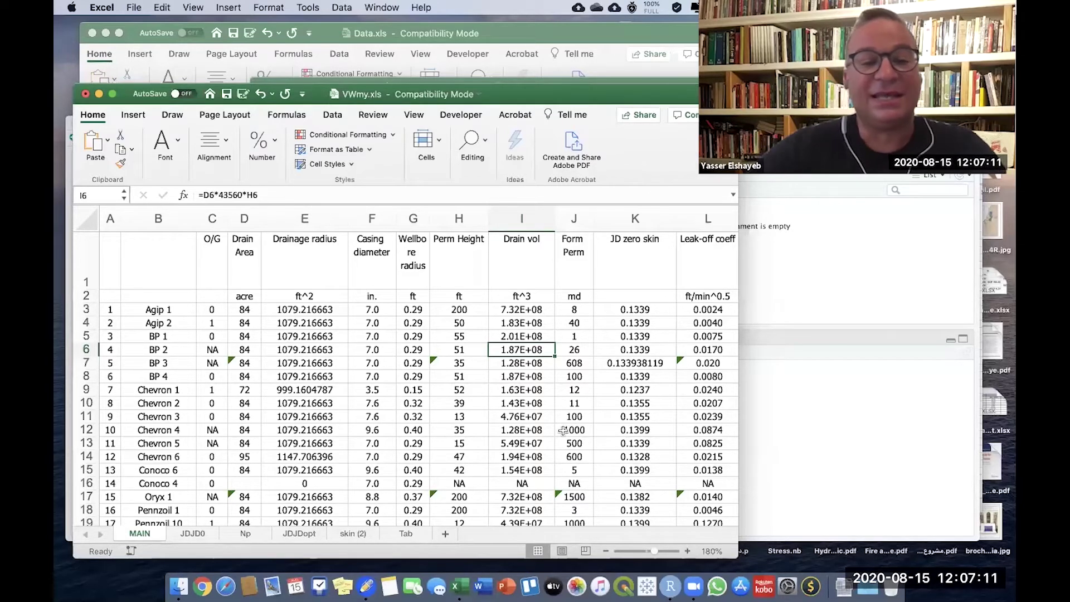
pyautogui.click(413, 349)
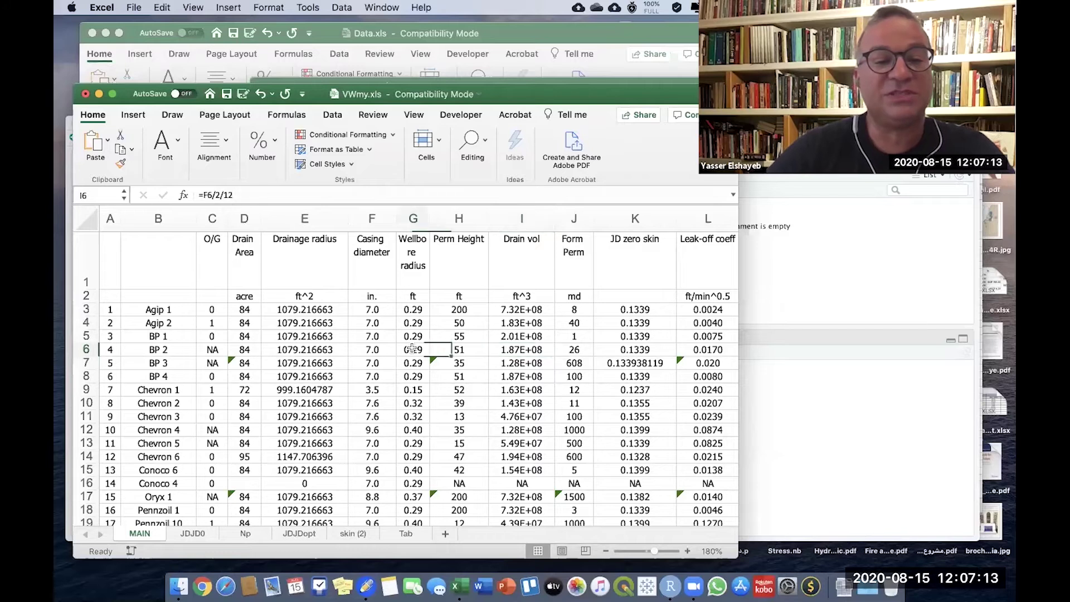
pyautogui.click(365, 351)
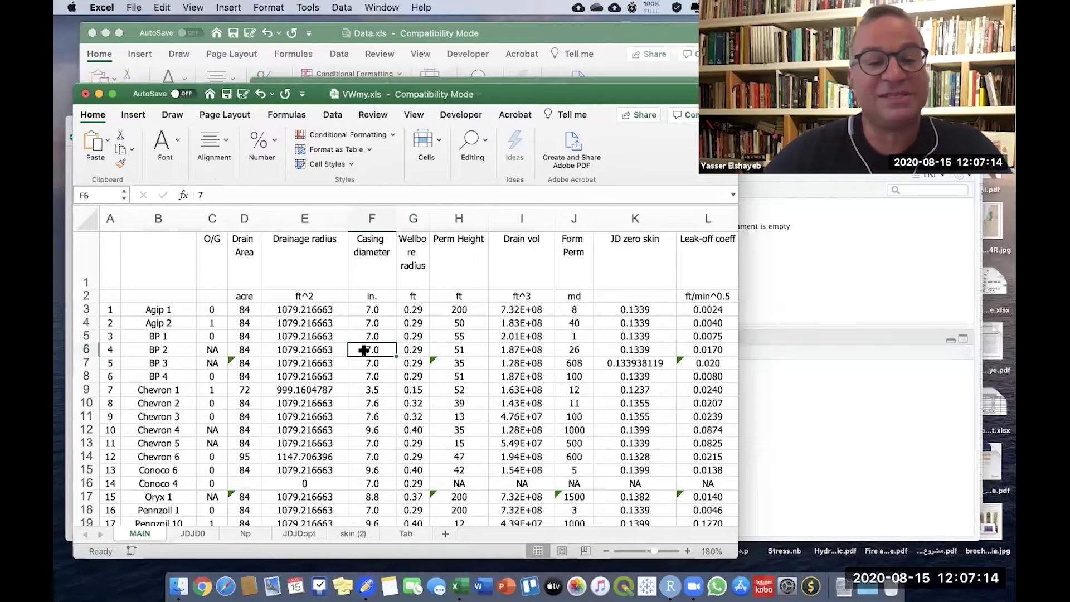
pyautogui.click(315, 355)
pyautogui.scroll(-3, 361, 502)
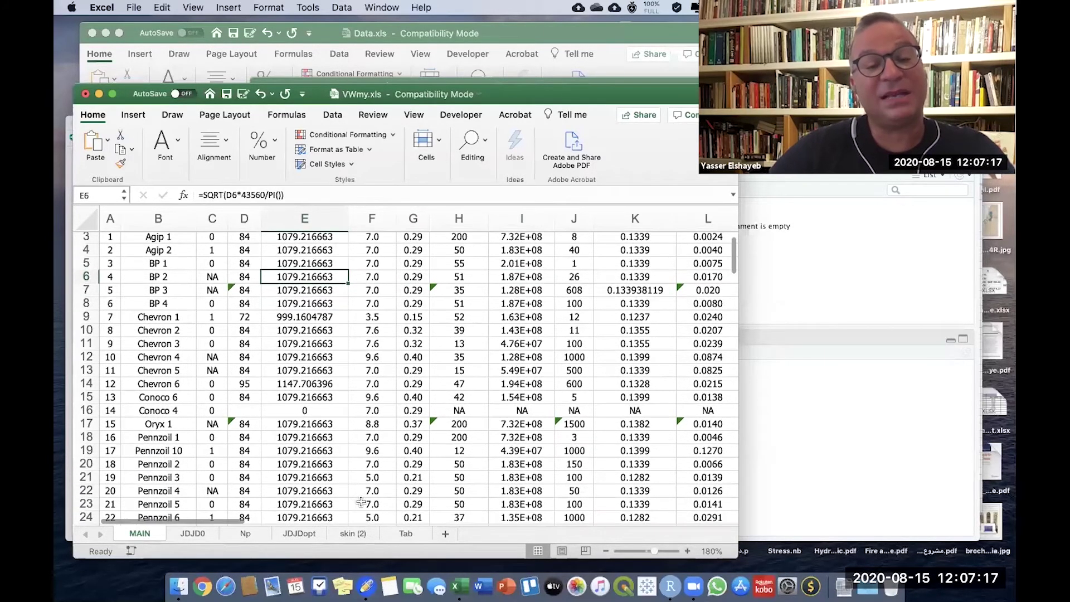
pyautogui.scroll(3, 362, 501)
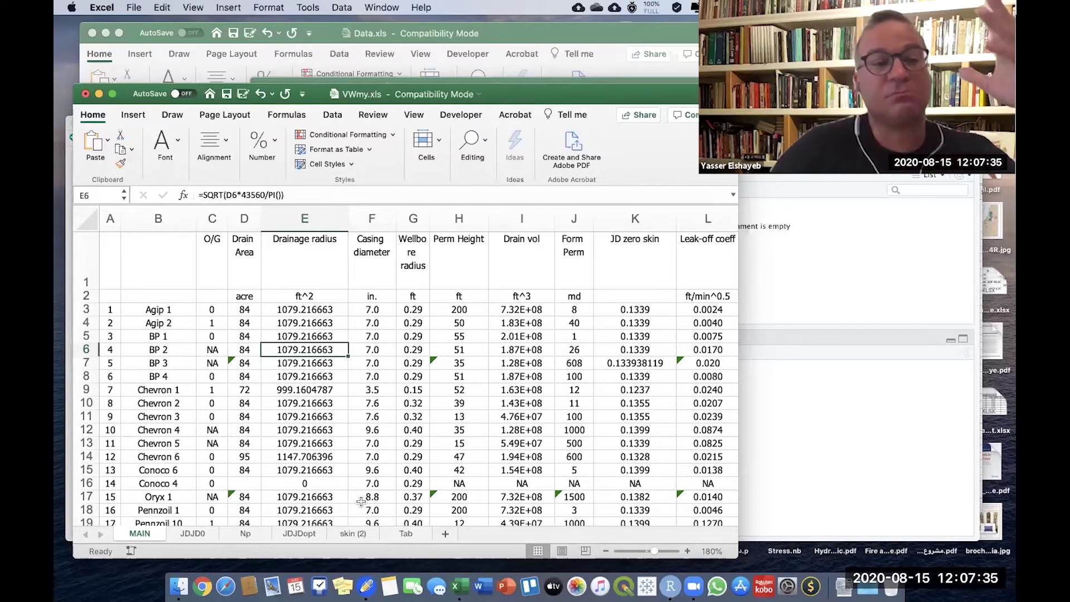
# - Compare the Drainage radius formulas of Agip 1 and the Chevron wells from Chevron 2 to Chevron 6
pyautogui.click(289, 310)
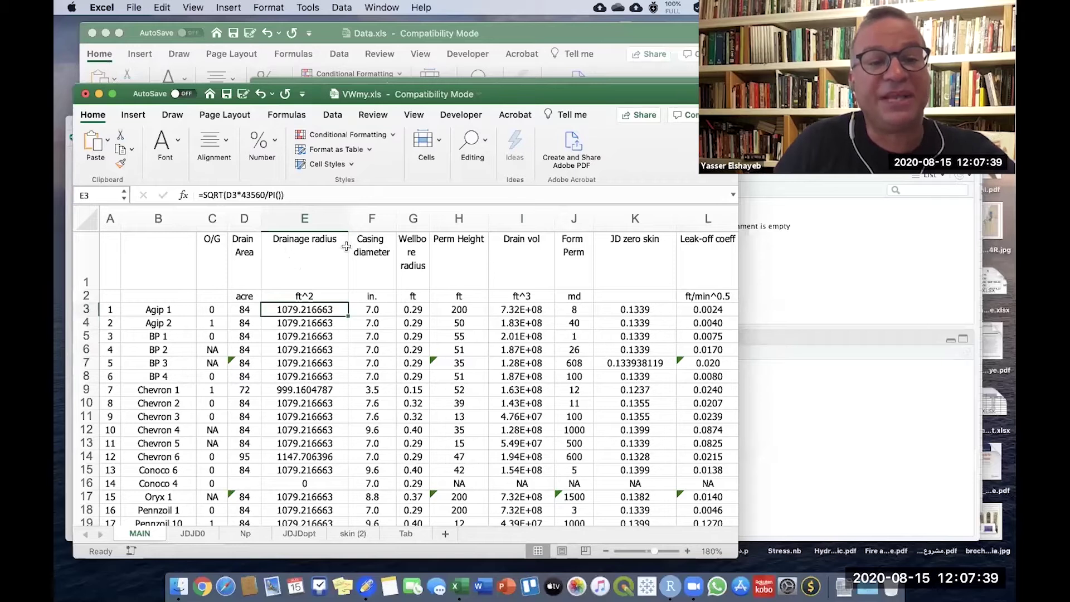
pyautogui.click(295, 400)
pyautogui.click(294, 418)
pyautogui.click(292, 441)
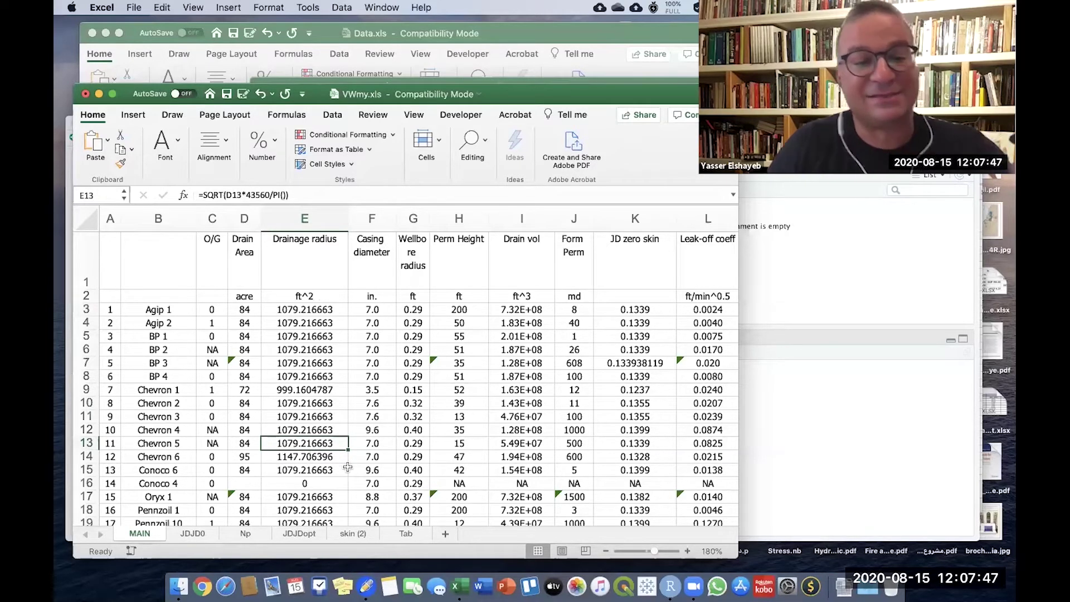
pyautogui.click(285, 458)
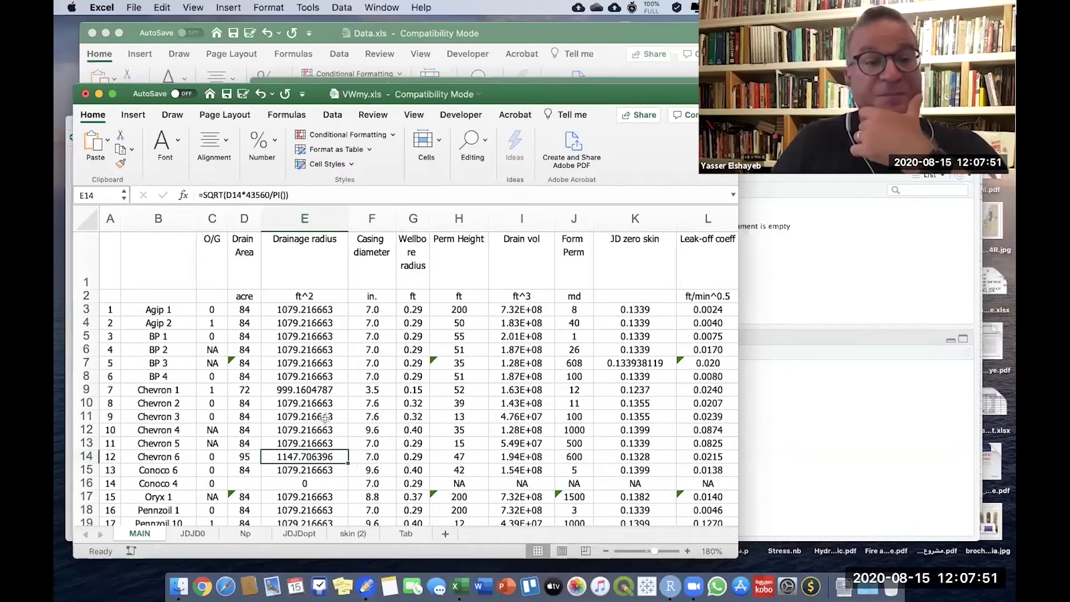
pyautogui.click(301, 310)
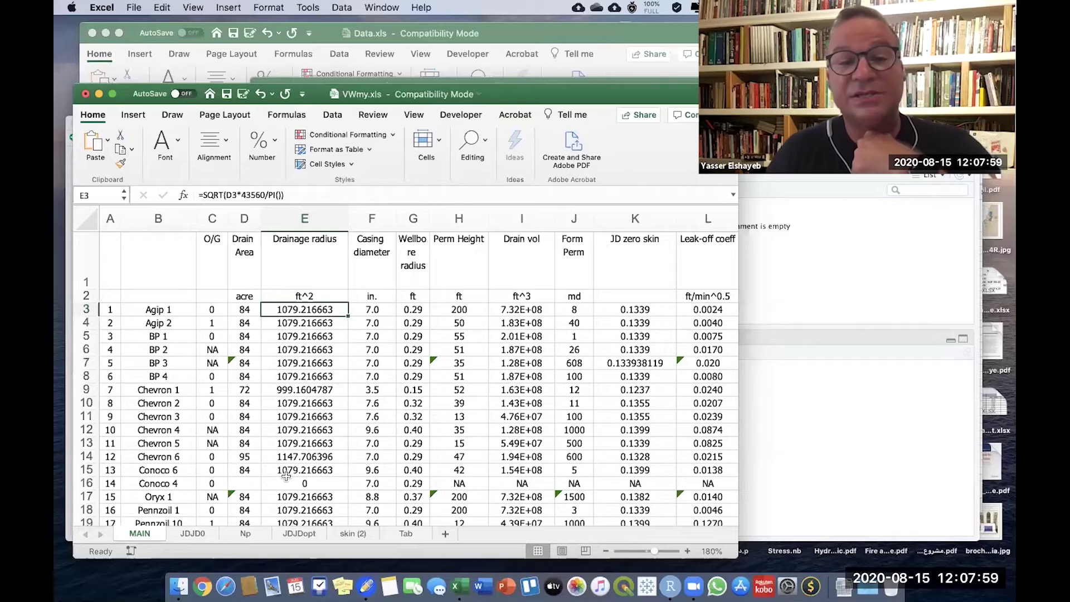
# - Step through the Perm Height values in column H from Agip 1 down to BP 3
pyautogui.click(458, 310)
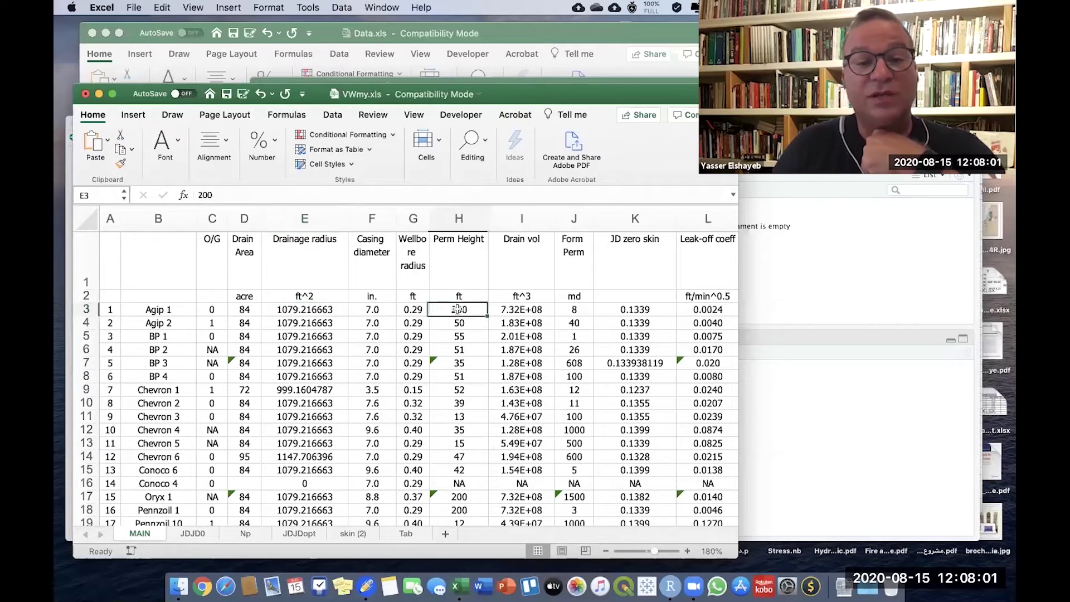
pyautogui.press('Down')
pyautogui.press('Down')
pyautogui.press('Down')
pyautogui.press('Down')
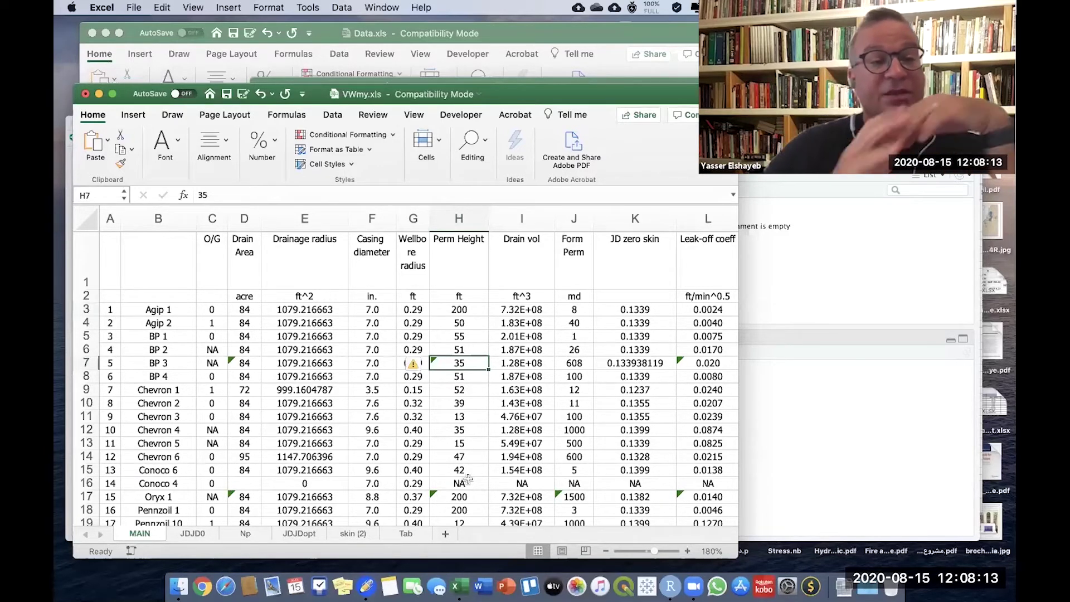
# - Review the Agip and BP well names in column B, and survey the well records further down to Shell 3
pyautogui.click(164, 310)
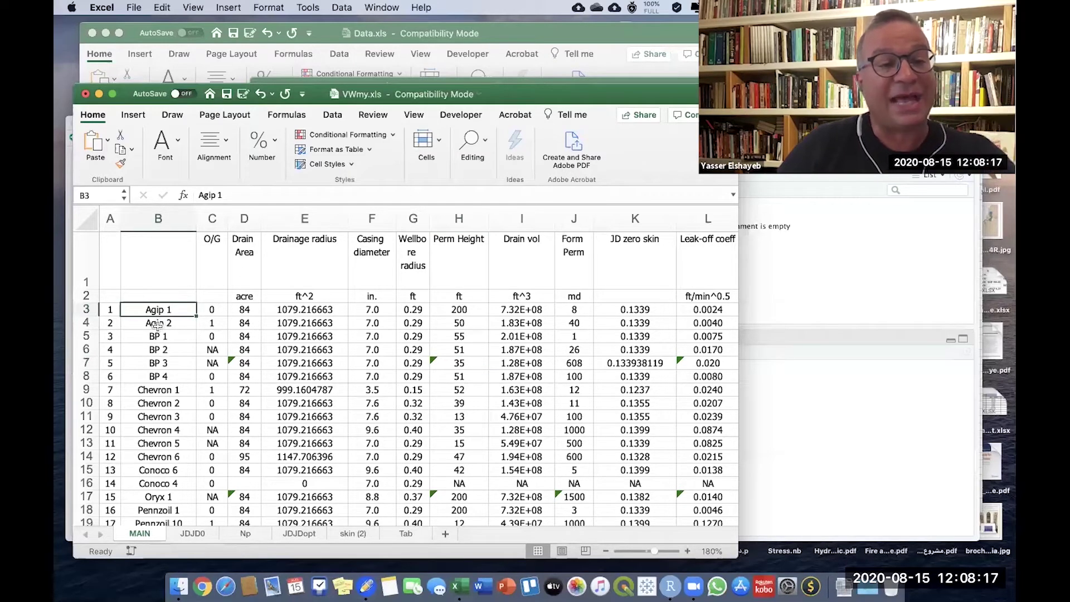
pyautogui.click(159, 336)
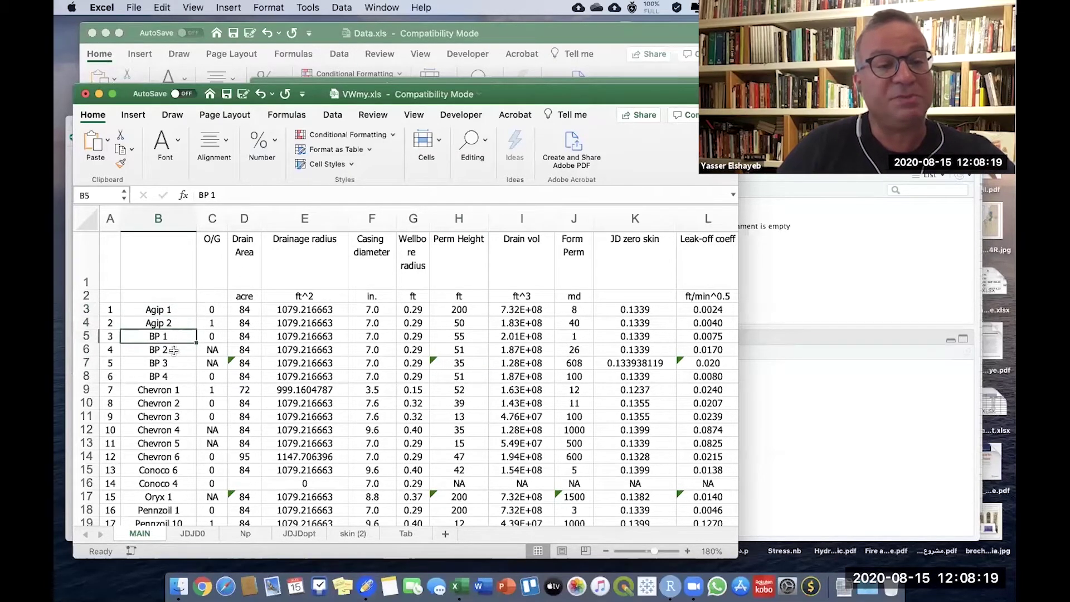
pyautogui.click(175, 350)
pyautogui.click(175, 363)
pyautogui.click(175, 377)
pyautogui.click(179, 311)
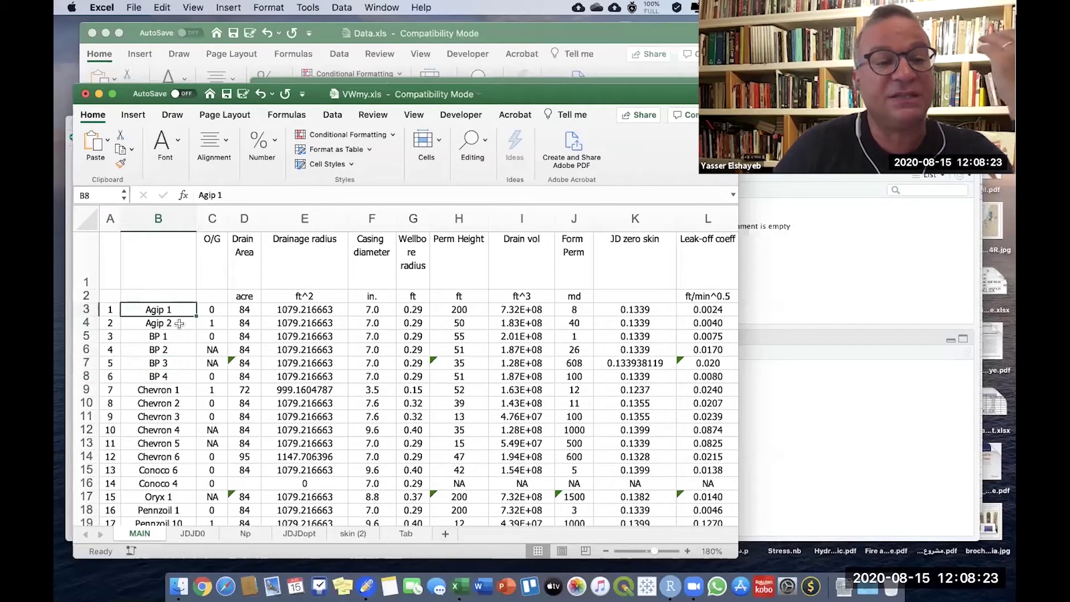
pyautogui.click(179, 324)
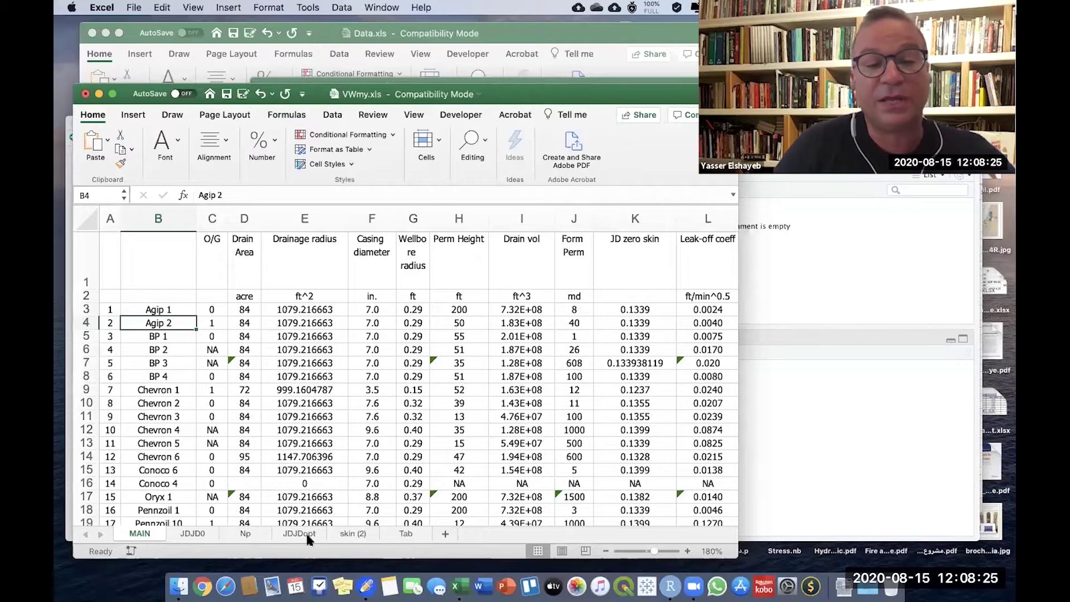
pyautogui.scroll(-2, 486, 486)
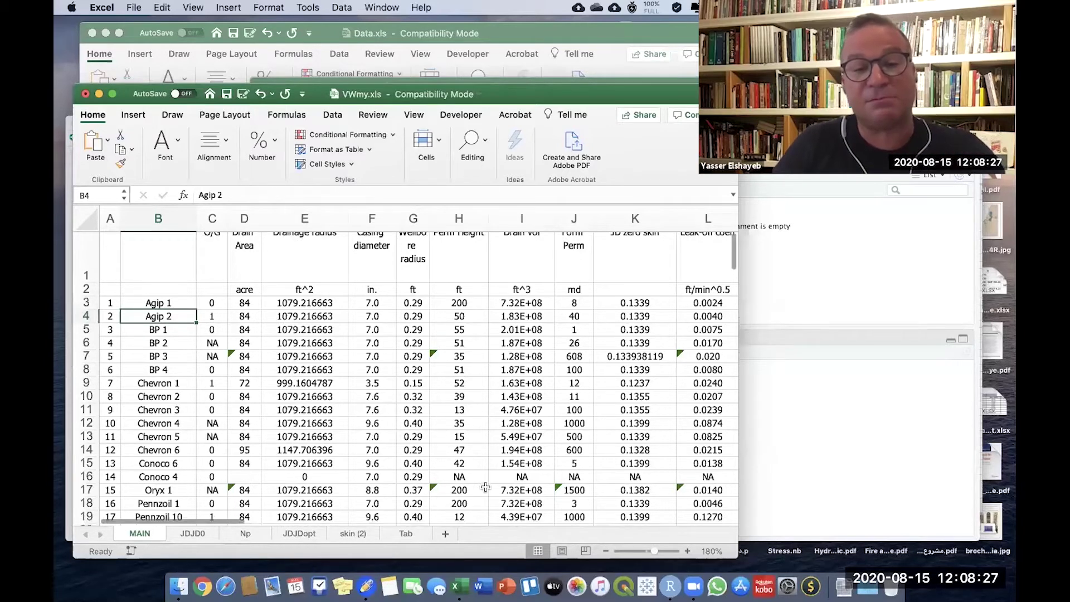
pyautogui.scroll(-5, 509, 337)
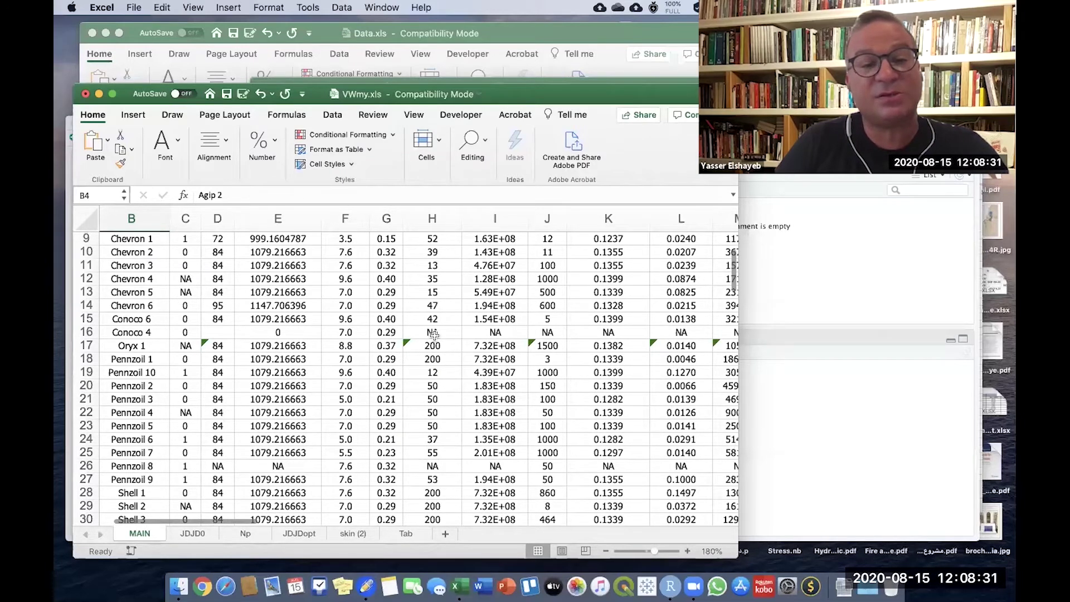
# - Check Conoco 4's entries in row 16 from Perm Height in column H across to column L for missing data
pyautogui.click(495, 333)
pyautogui.click(613, 333)
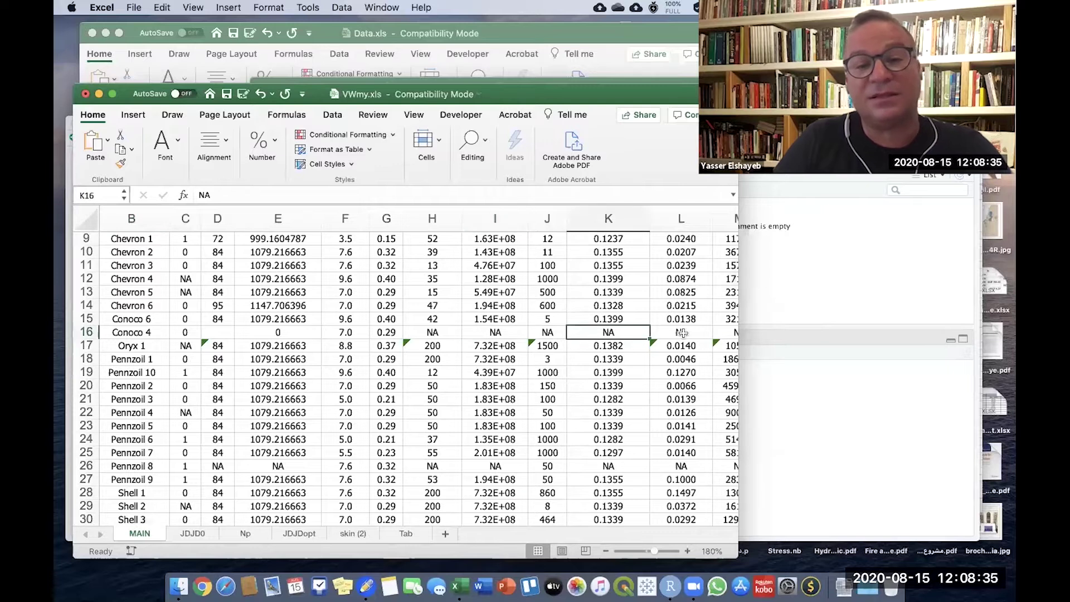
pyautogui.click(683, 333)
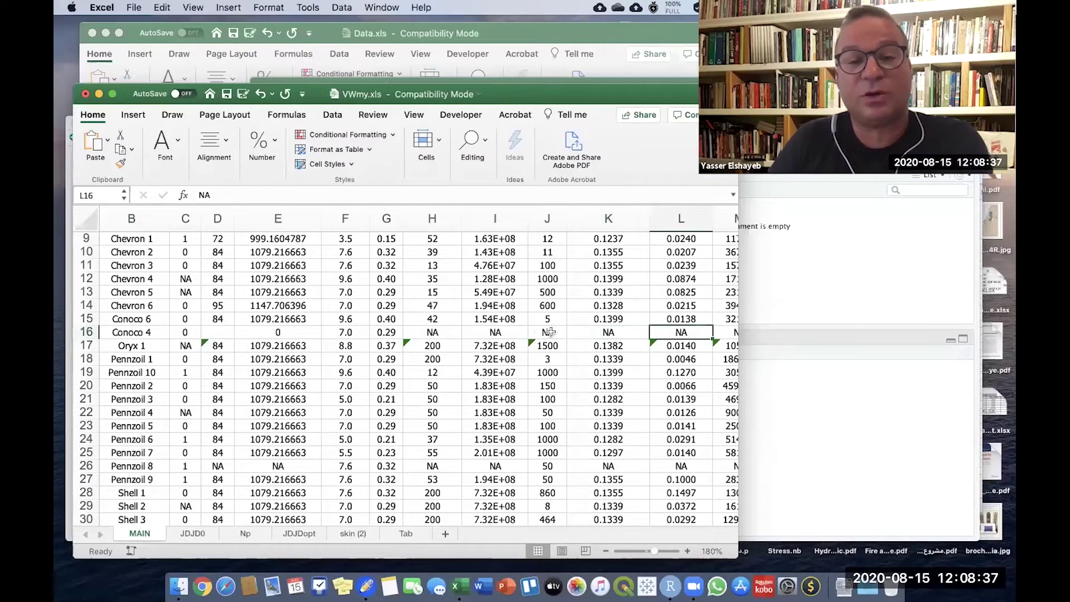
pyautogui.press('Left')
pyautogui.press('Left')
pyautogui.press('Left')
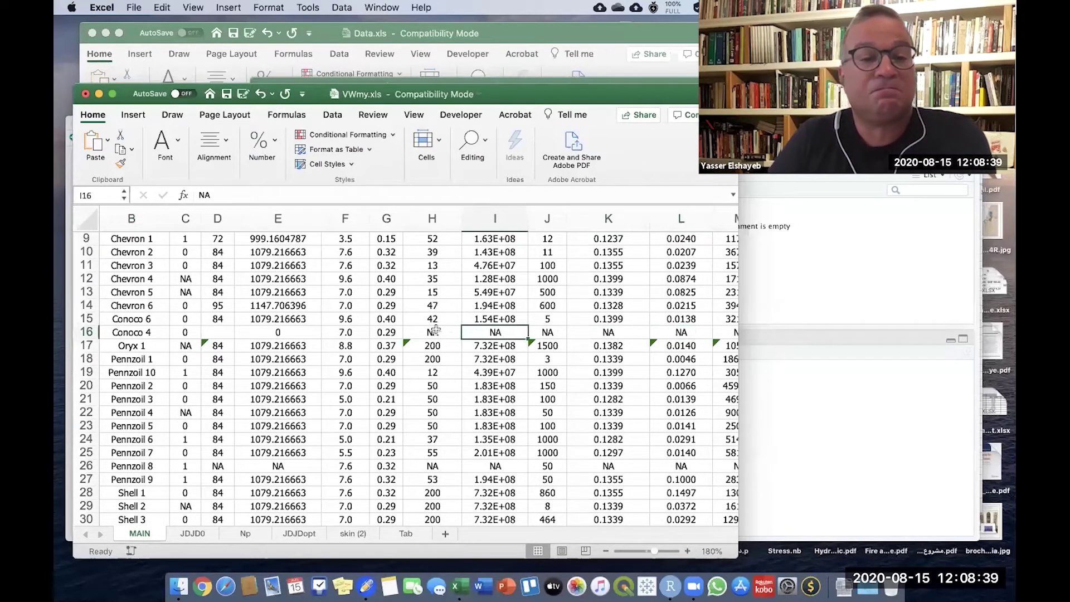
pyautogui.press('Right')
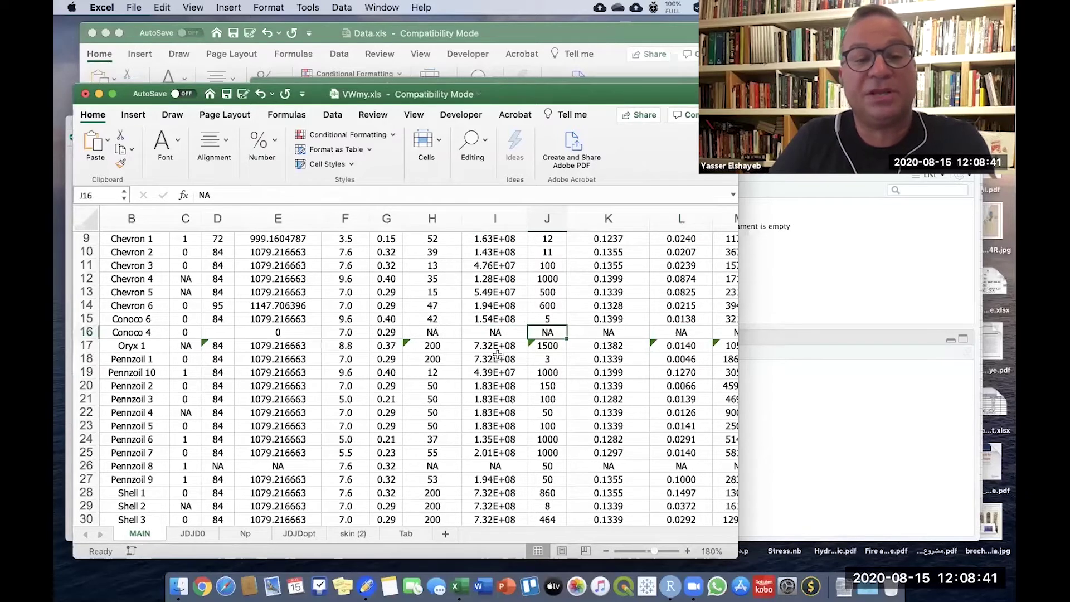
pyautogui.press('Left')
pyautogui.press('Left')
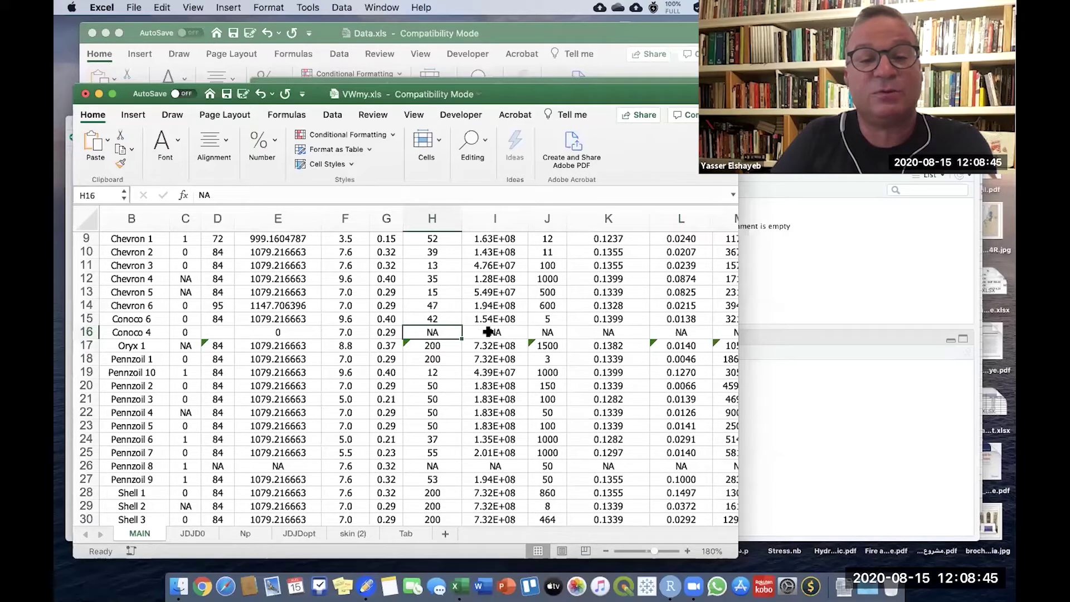
pyautogui.click(488, 331)
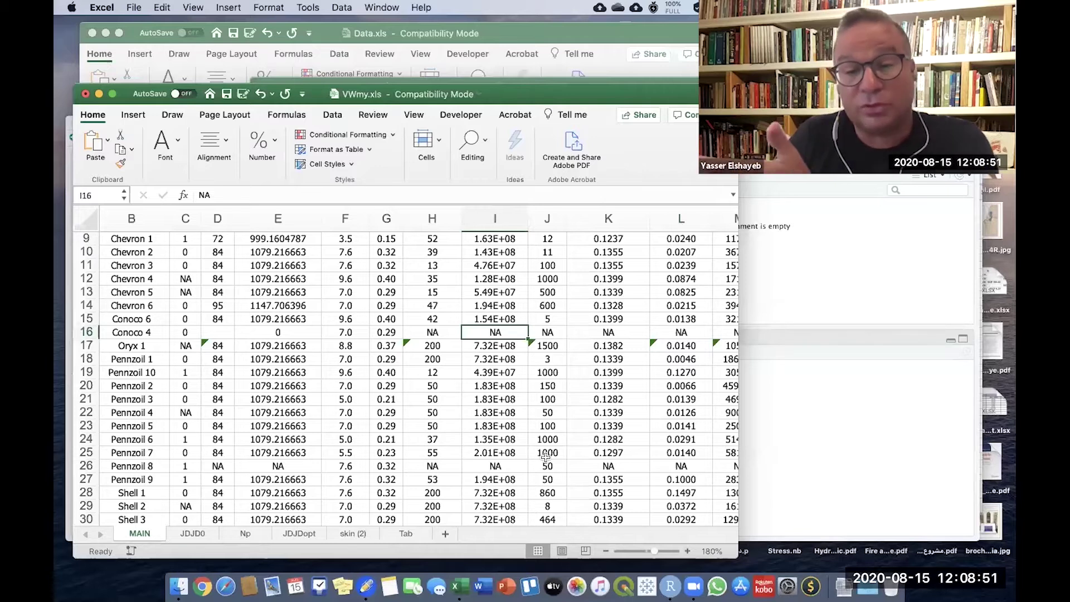
# - Survey the MAIN sheet's well records down to row 33 and its remaining variables and units across to column X
pyautogui.scroll(-1, 545, 457)
pyautogui.scroll(-3, 545, 458)
pyautogui.hscroll(3, 545, 457)
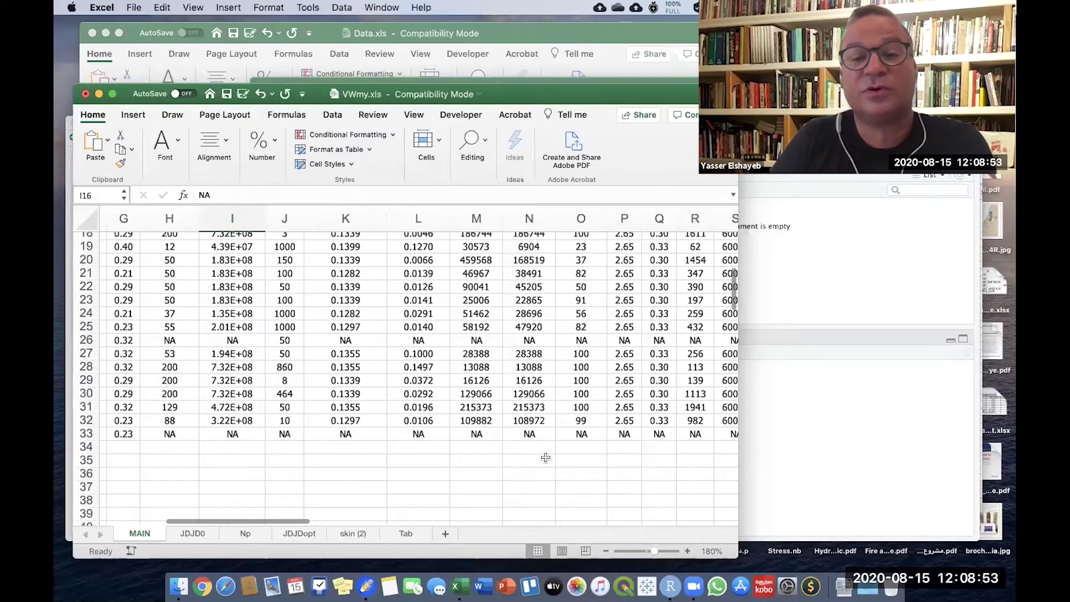
pyautogui.scroll(3, 546, 458)
pyautogui.hscroll(1, 545, 457)
pyautogui.scroll(3, 546, 458)
pyautogui.hscroll(1, 545, 458)
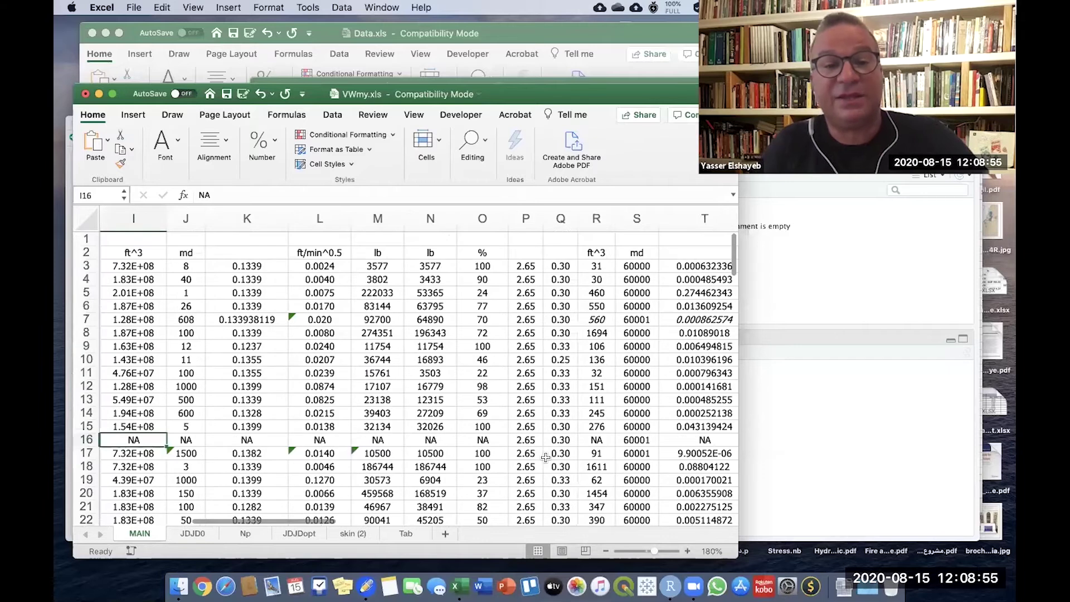
pyautogui.hscroll(2, 546, 458)
pyautogui.scroll(1, 545, 458)
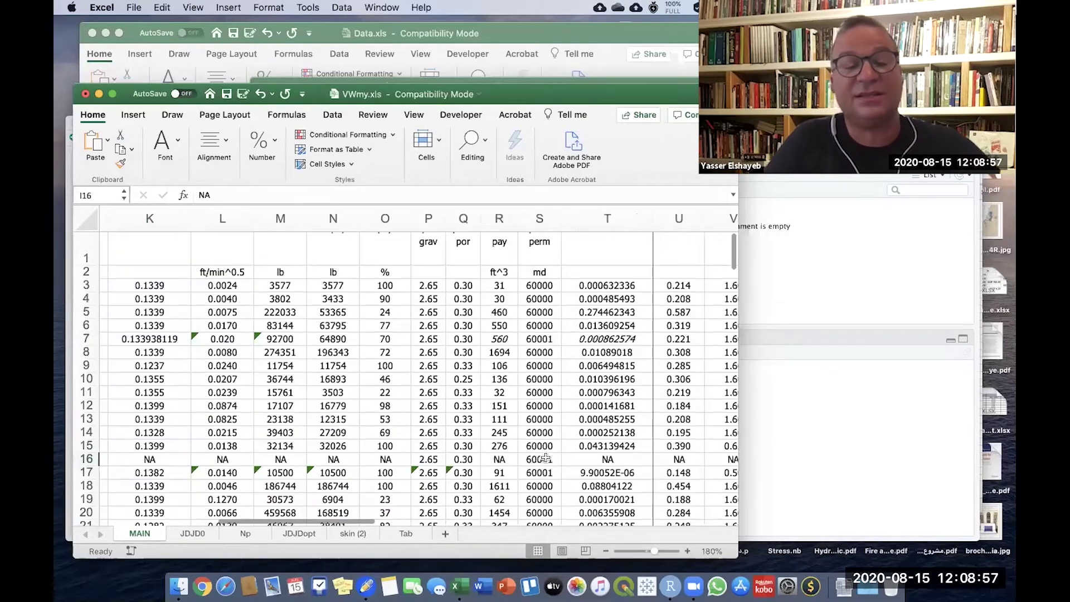
pyautogui.scroll(-1, 114, 123)
pyautogui.hscroll(1, 114, 123)
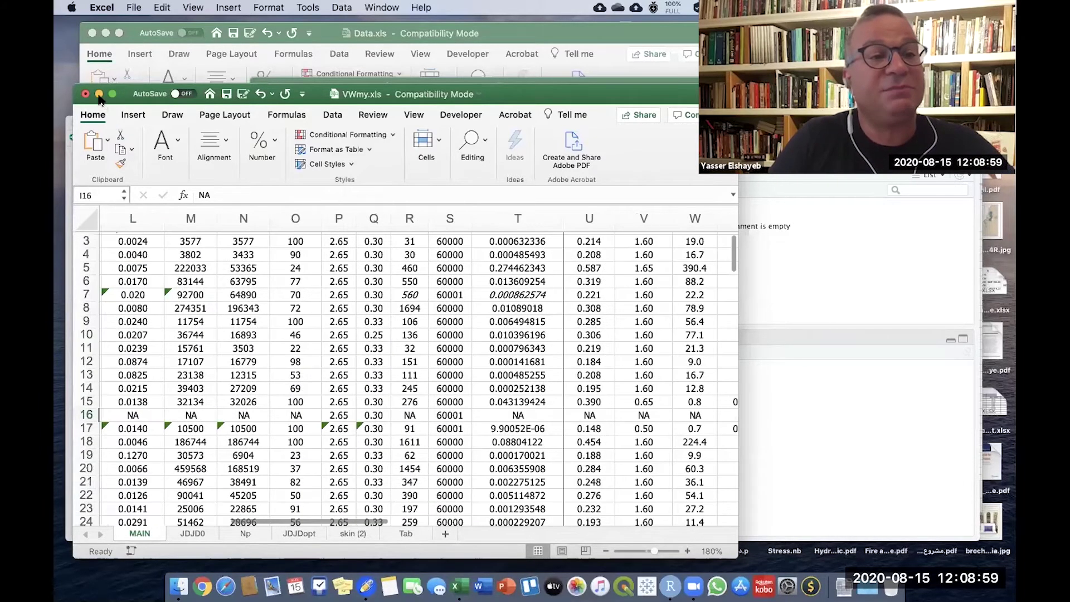
pyautogui.scroll(-2, 455, 379)
pyautogui.hscroll(2, 455, 379)
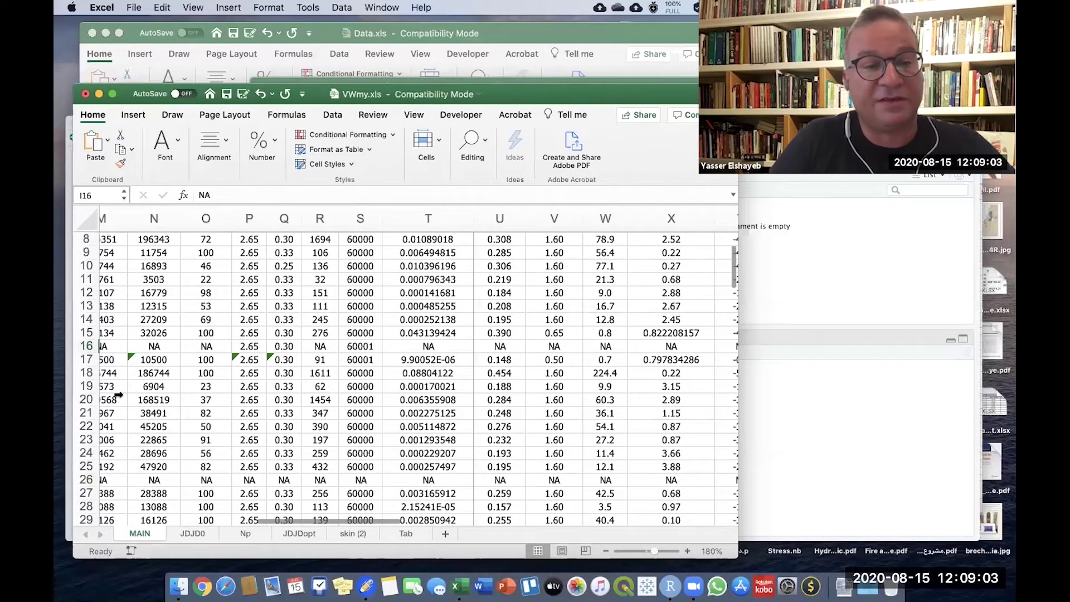
# - Put away the VWmy.xls workbook, then reposition and widen the DeepStar Data Rev.xls window
pyautogui.press('super+w')
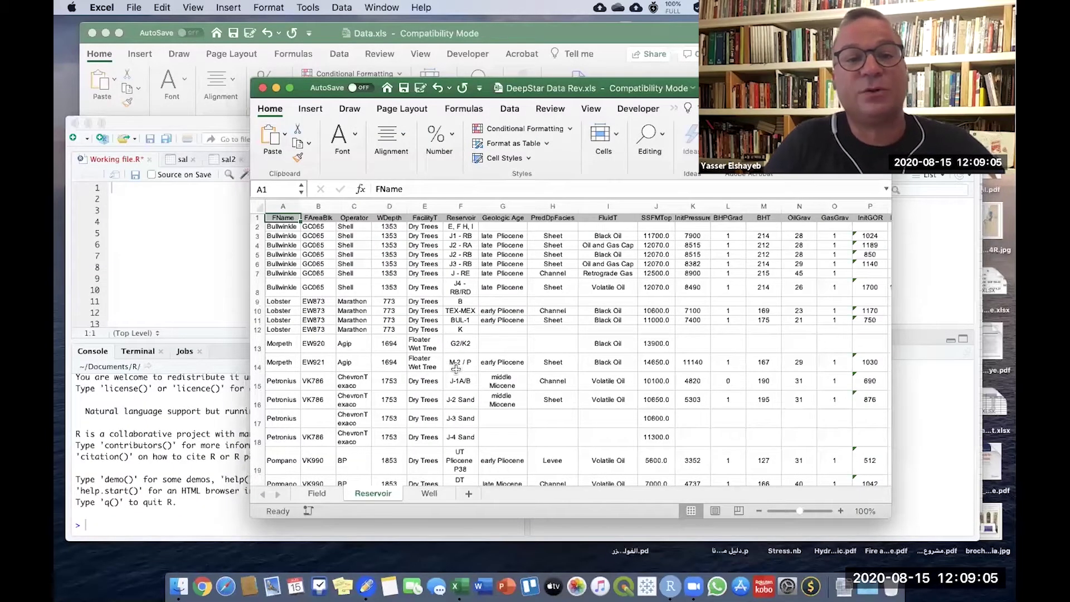
pyautogui.moveTo(401, 88); pyautogui.dragTo(395, 87)
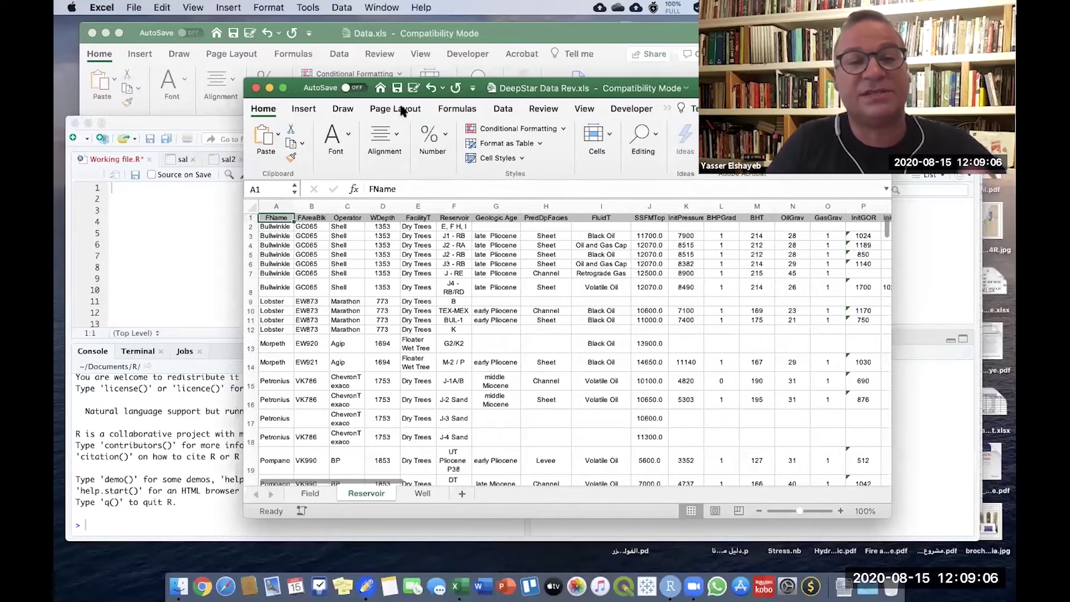
pyautogui.doubleClick(374, 78)
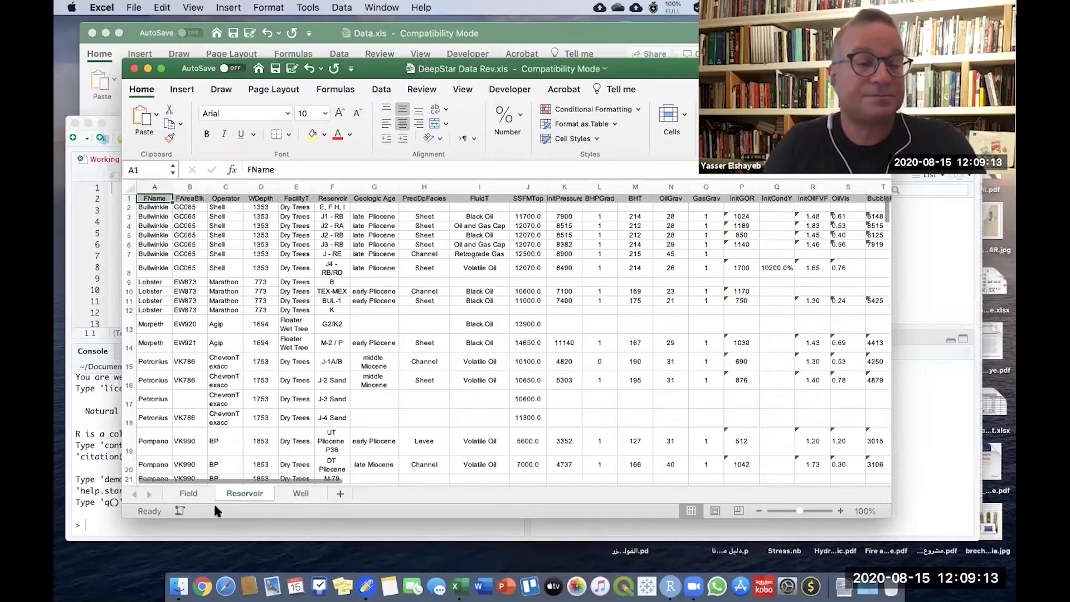
# - Look through the sheets of DeepStar Data Rev.xls, ending at the first columns of the Well sheet
pyautogui.click(190, 493)
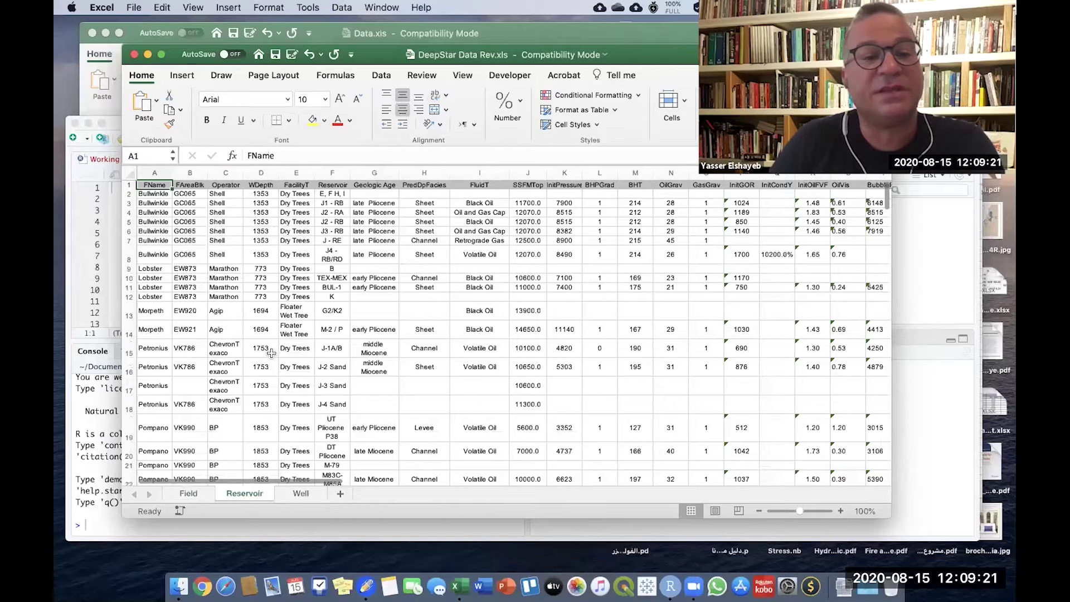
pyautogui.hotkey('ctrl', 'pagedown')
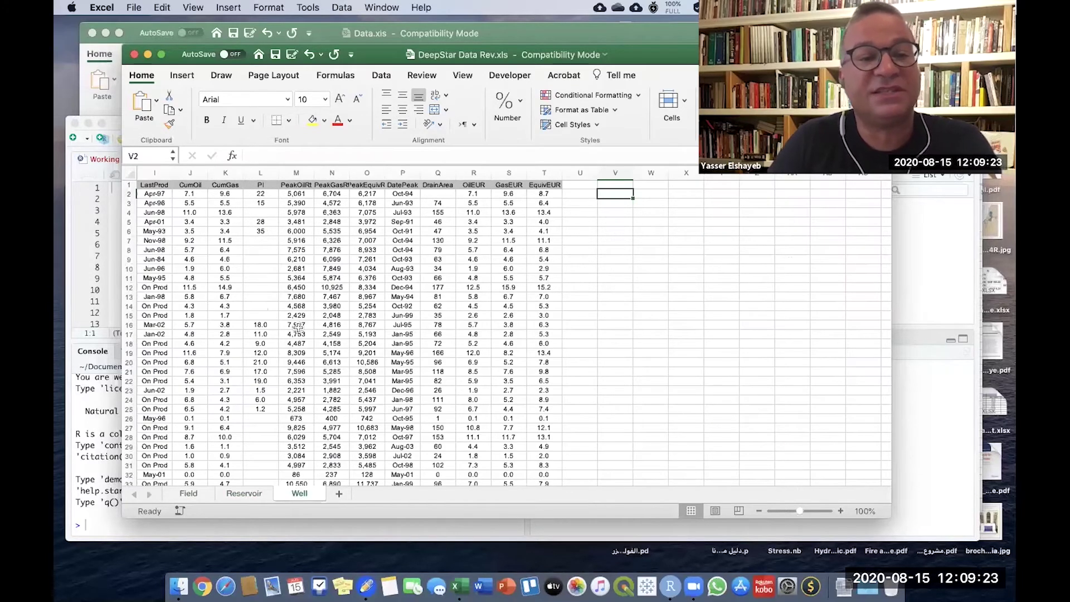
pyautogui.scroll(3, 298, 329)
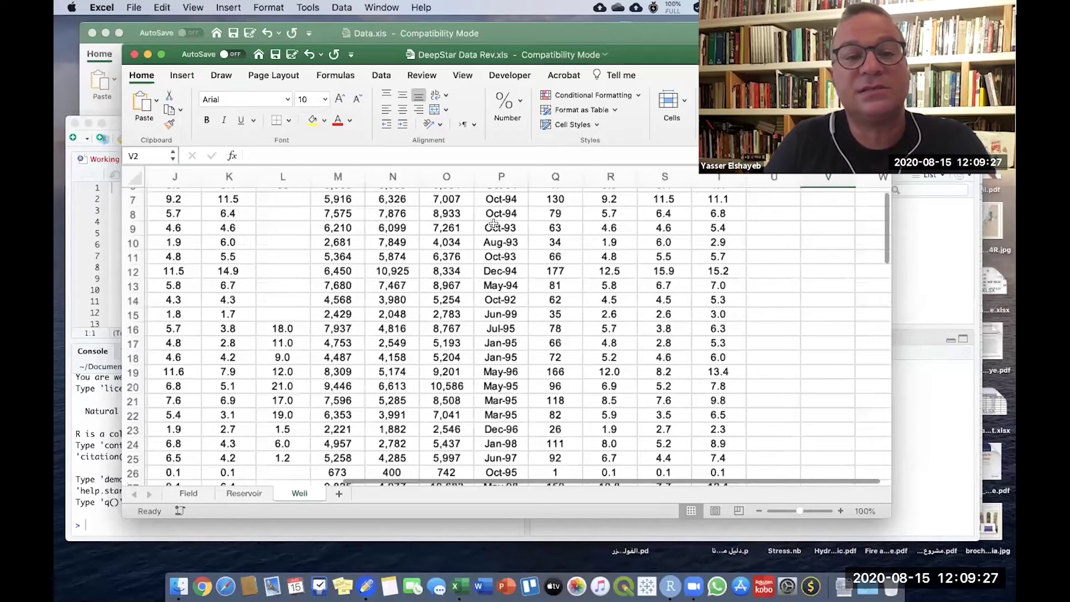
pyautogui.scroll(3, 524, 207)
pyautogui.hscroll(-5, 524, 207)
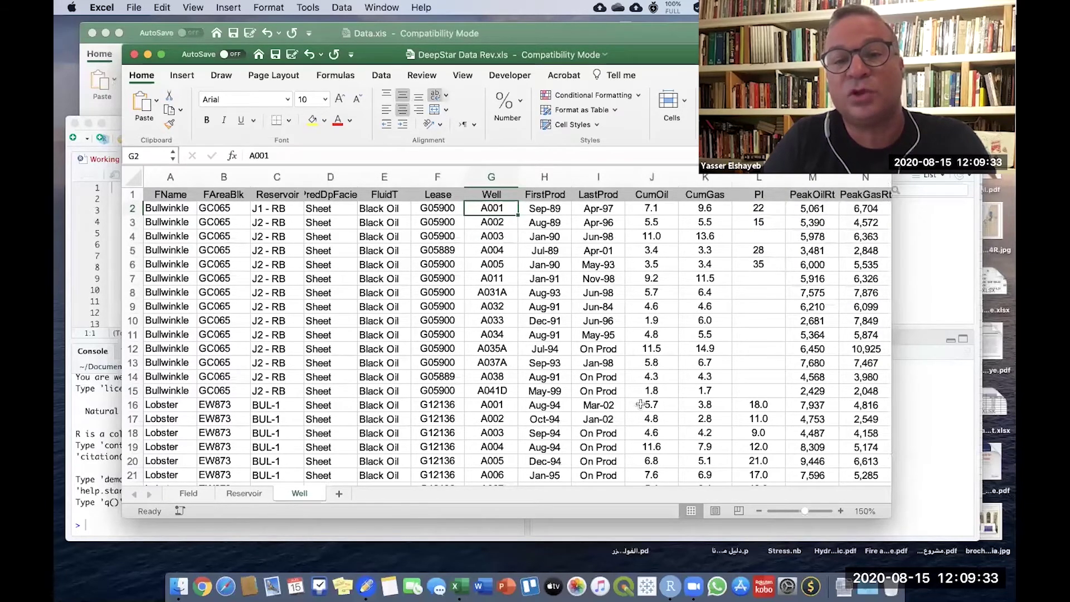
# - Review the Well sheet's variables, from the FirstProd and LastProd dates through the production columns to EquivEUR
pyautogui.press('Right')
pyautogui.press('Right')
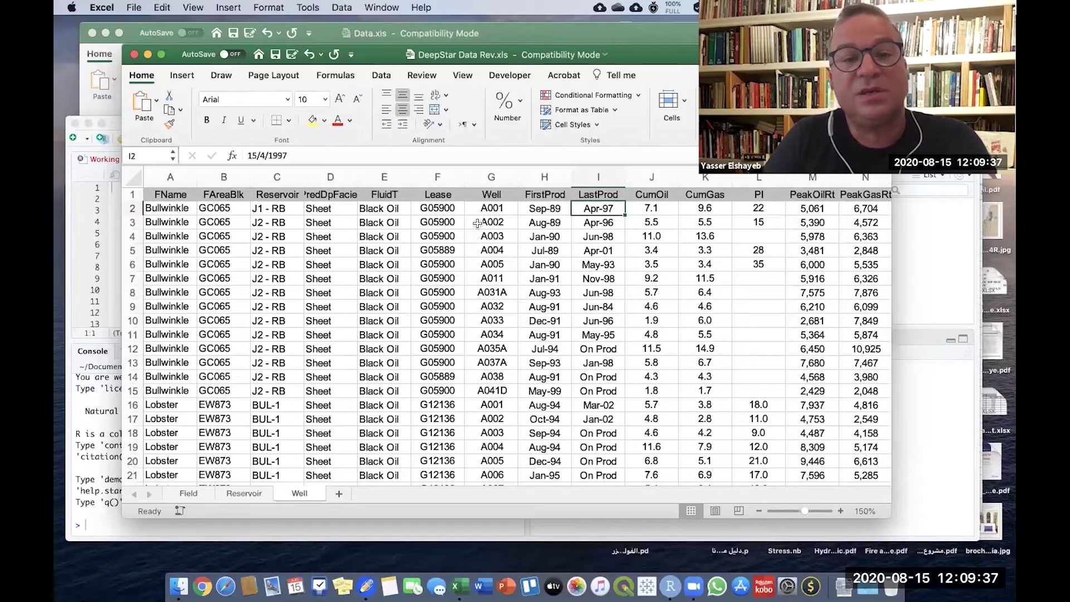
pyautogui.hscroll(3, 485, 250)
pyautogui.click(485, 251)
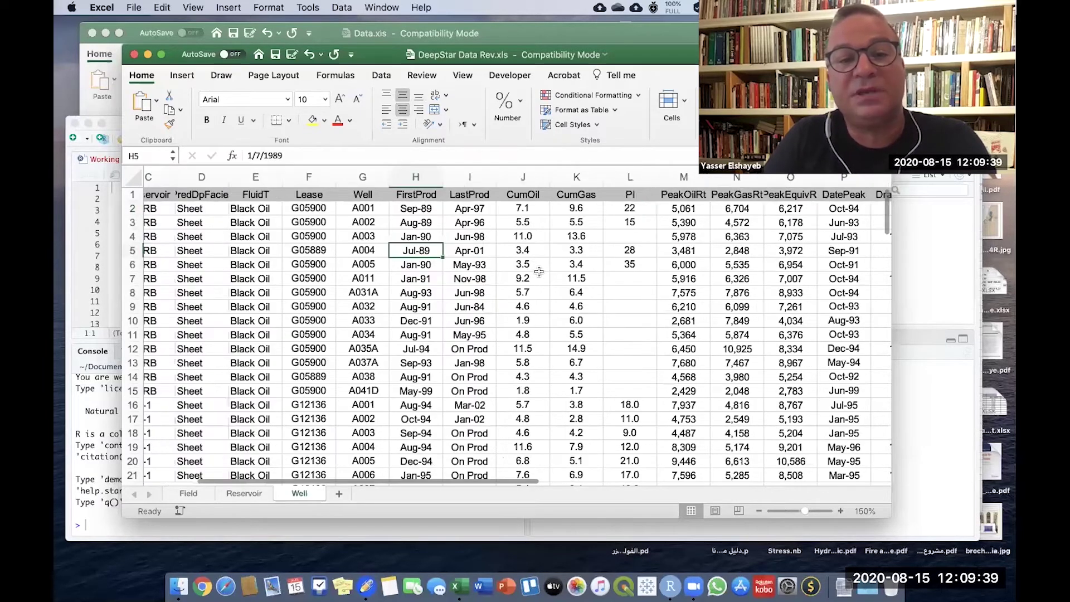
pyautogui.hscroll(4, 539, 272)
pyautogui.hscroll(2, 544, 223)
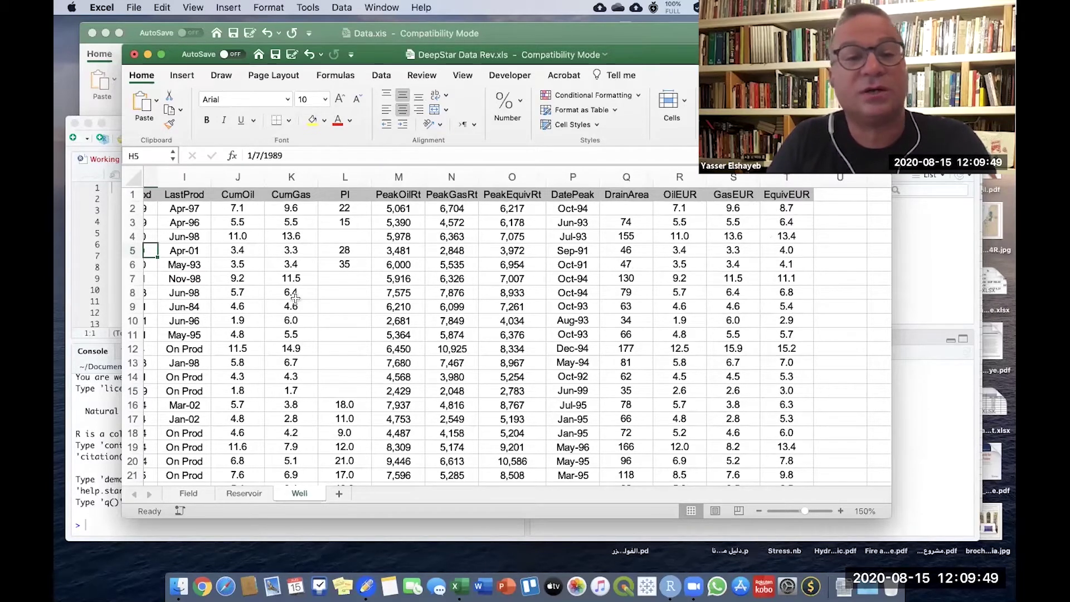
pyautogui.hscroll(-8, 296, 298)
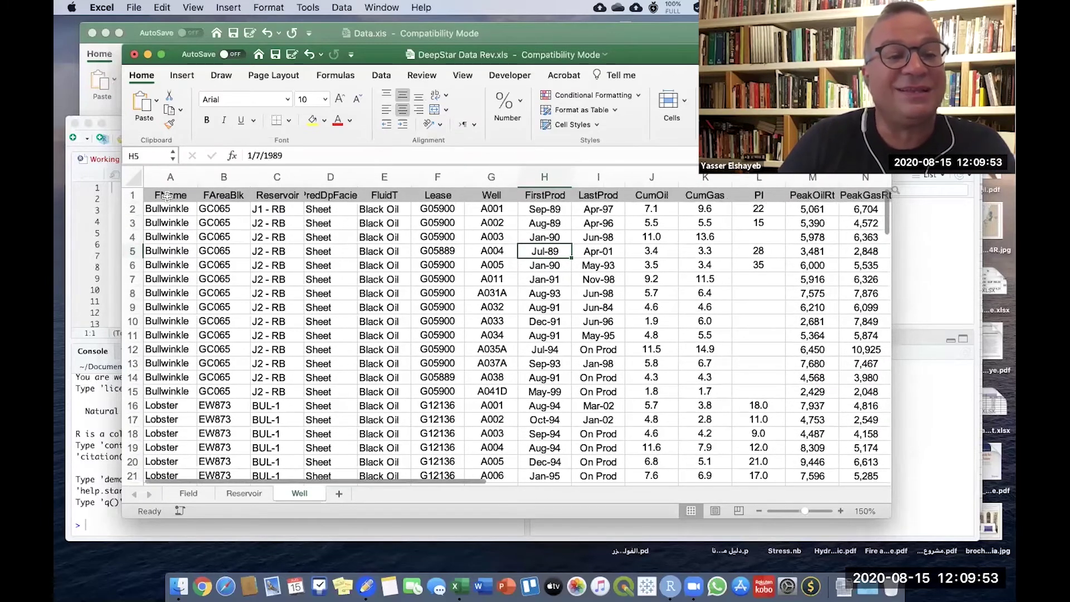
# - Survey the Well sheet's field records from the first Bullwinkle entries down to row 102, and recheck its column headers
pyautogui.hotkey('ctrl', 'Home')
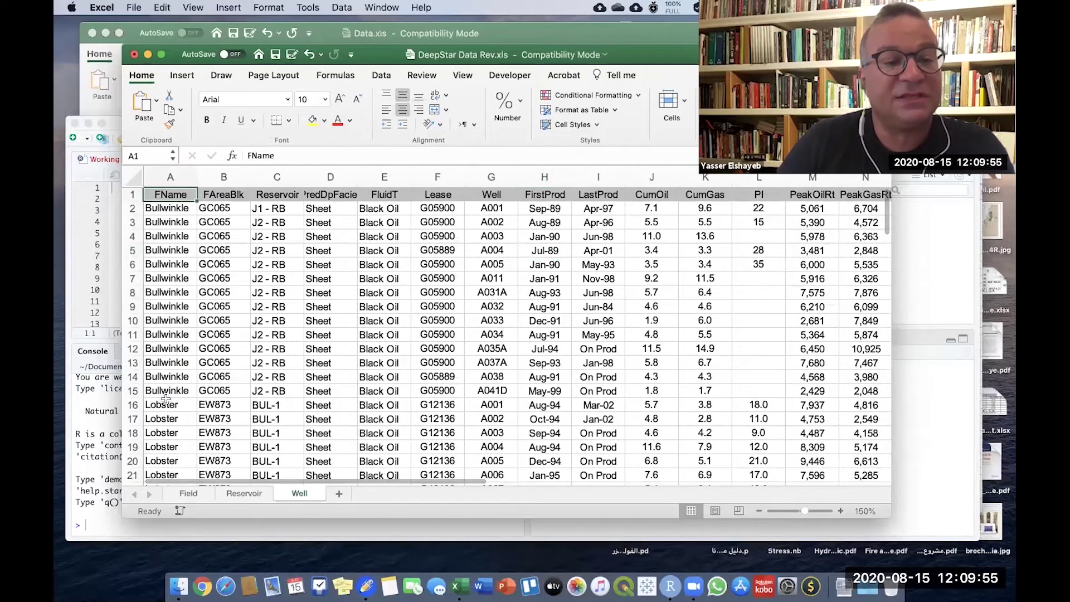
pyautogui.press('Down')
pyautogui.press('Down')
pyautogui.scroll(-20, 165, 398)
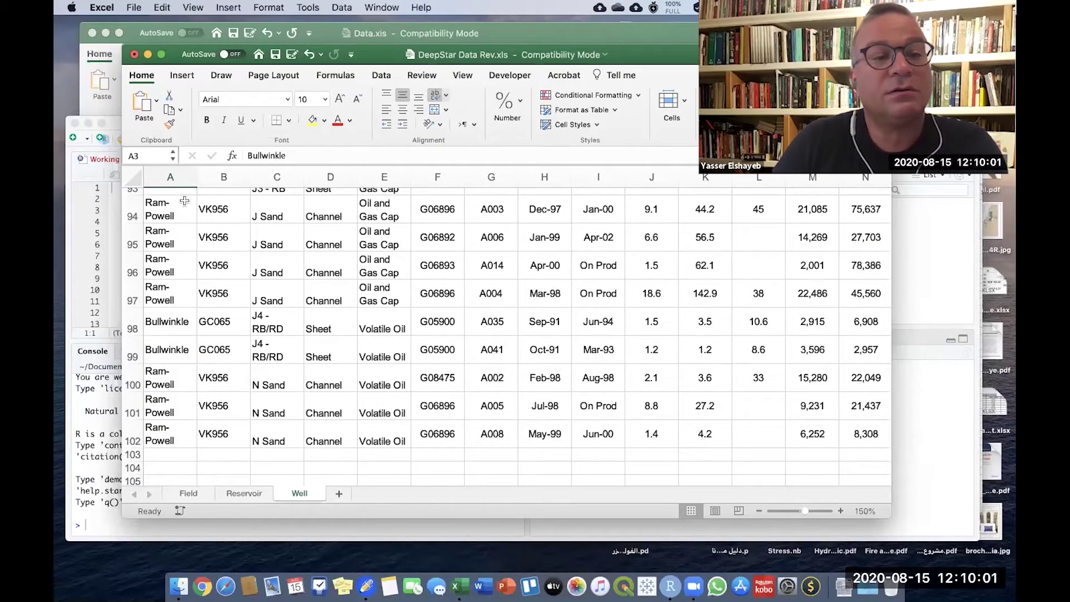
pyautogui.scroll(20, 184, 201)
pyautogui.scroll(8, 185, 200)
pyautogui.hscroll(5, 185, 201)
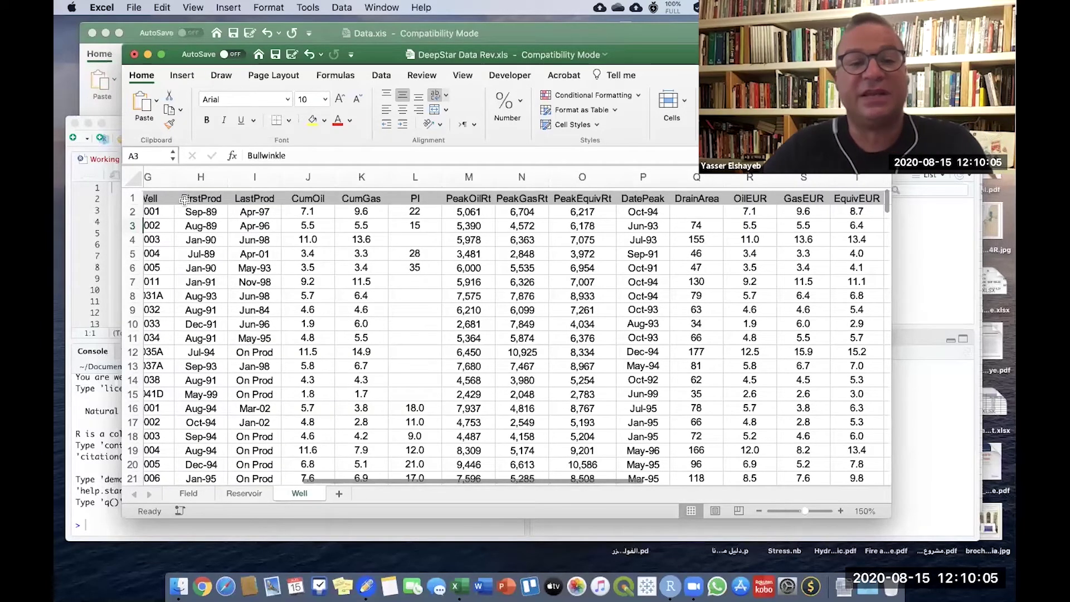
pyautogui.hscroll(-5, 184, 201)
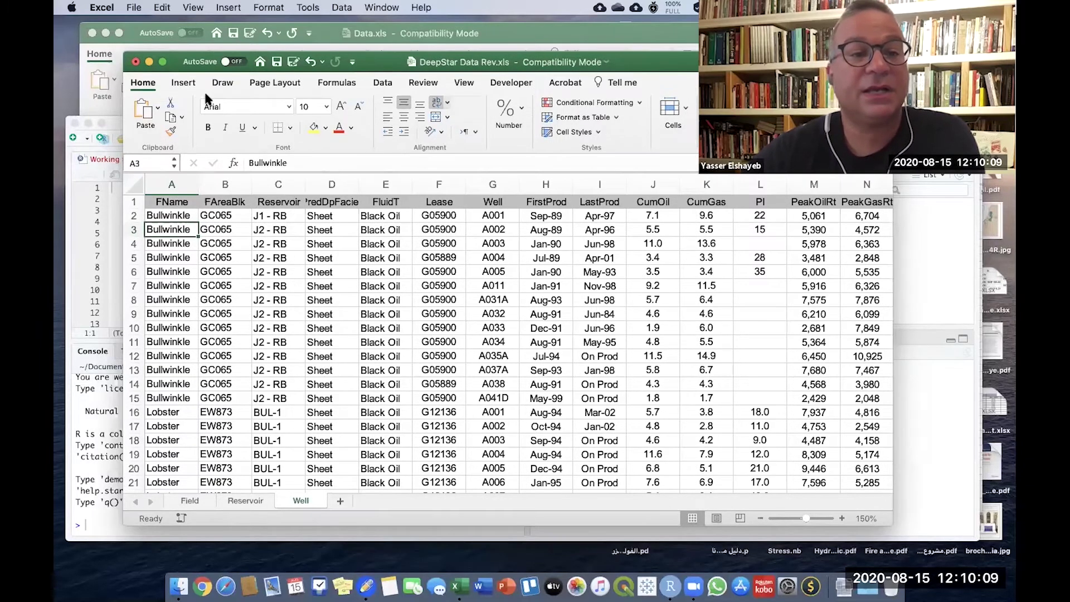
# - Put away DeepStar Data Rev.xls and show the start of Sheet1 in Data.xls at a readable size
pyautogui.press('super+w')
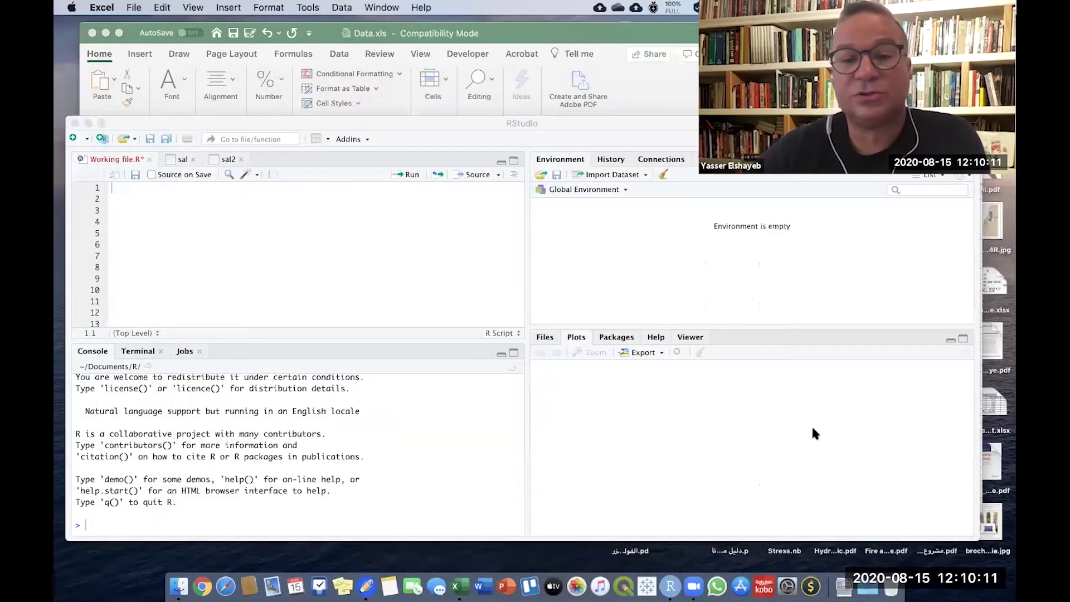
pyautogui.moveTo(883, 480); pyautogui.dragTo(882, 478)
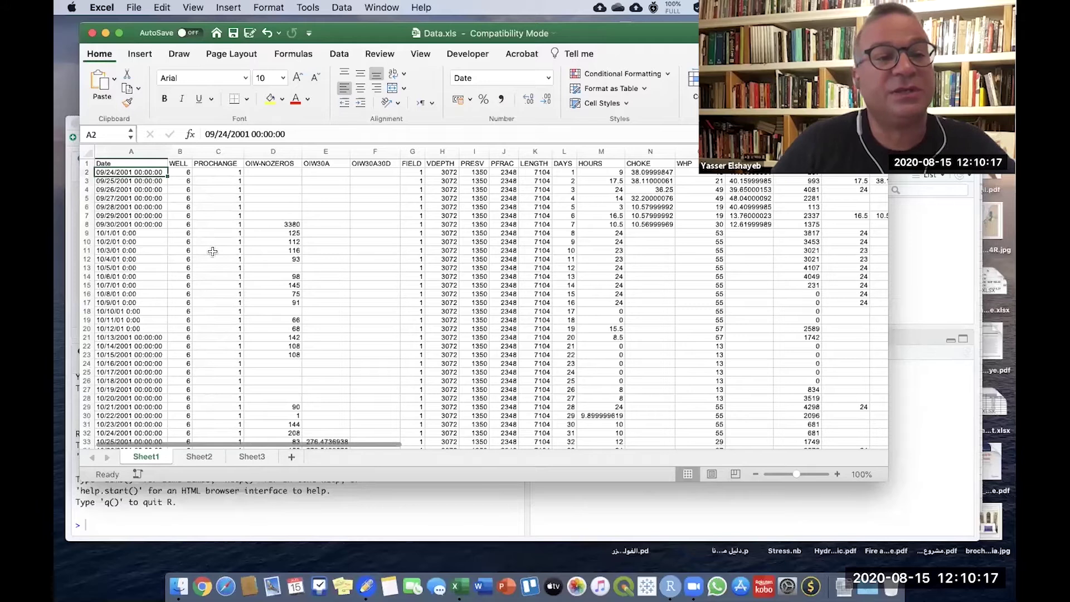
pyautogui.scroll(3, 217, 250)
pyautogui.scroll(2, 216, 250)
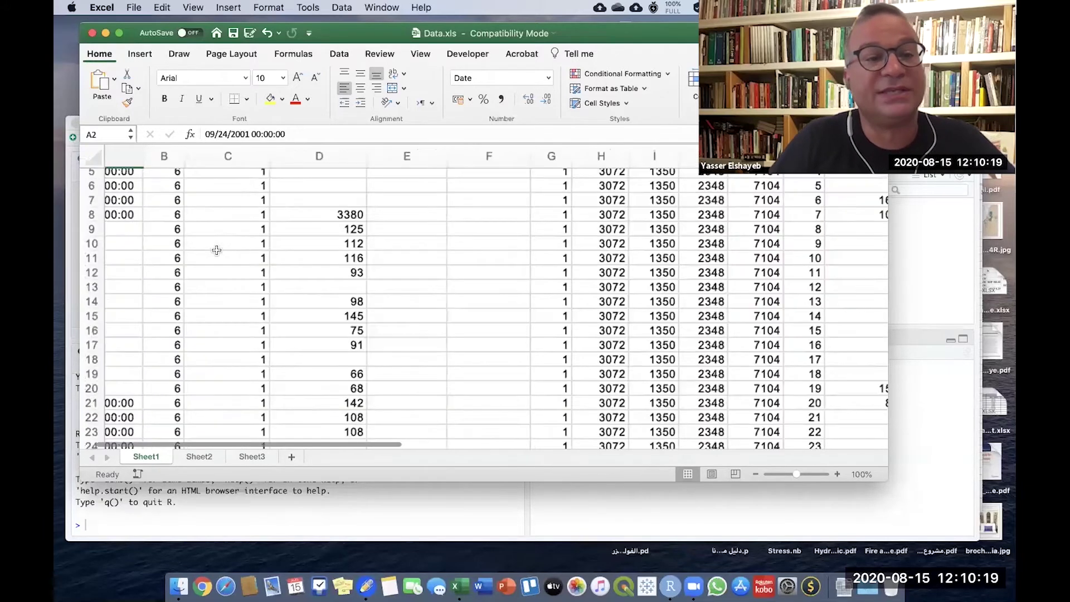
pyautogui.scroll(3, 216, 250)
pyautogui.hscroll(-2, 216, 251)
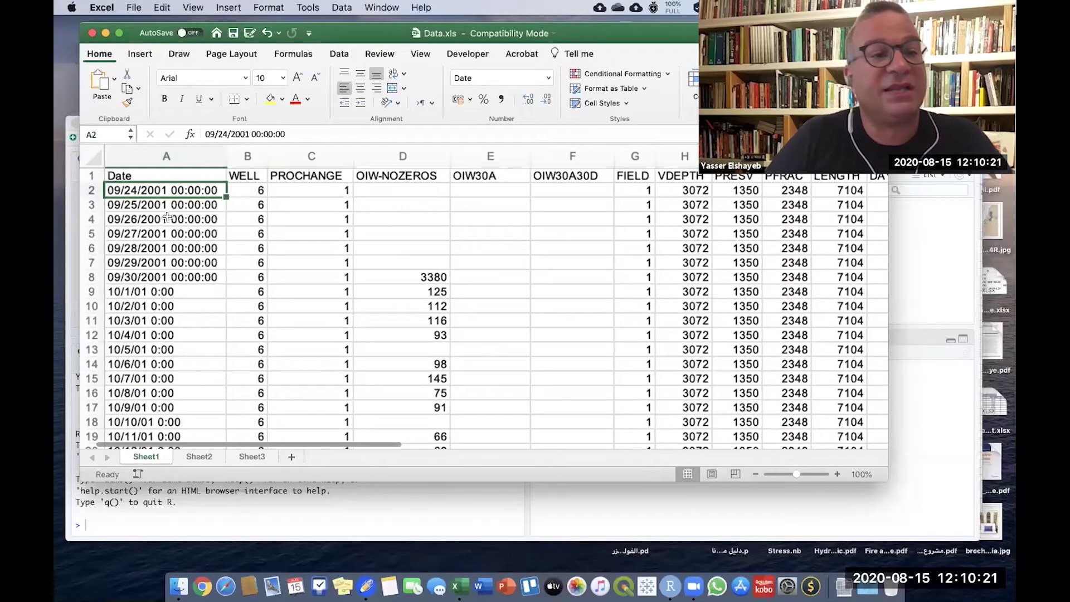
# - Review the Data.xls variables from WELL, PROCHANGE and the OIW columns through to CHOKE, WHP, WHT and Q
pyautogui.click(246, 193)
pyautogui.click(309, 193)
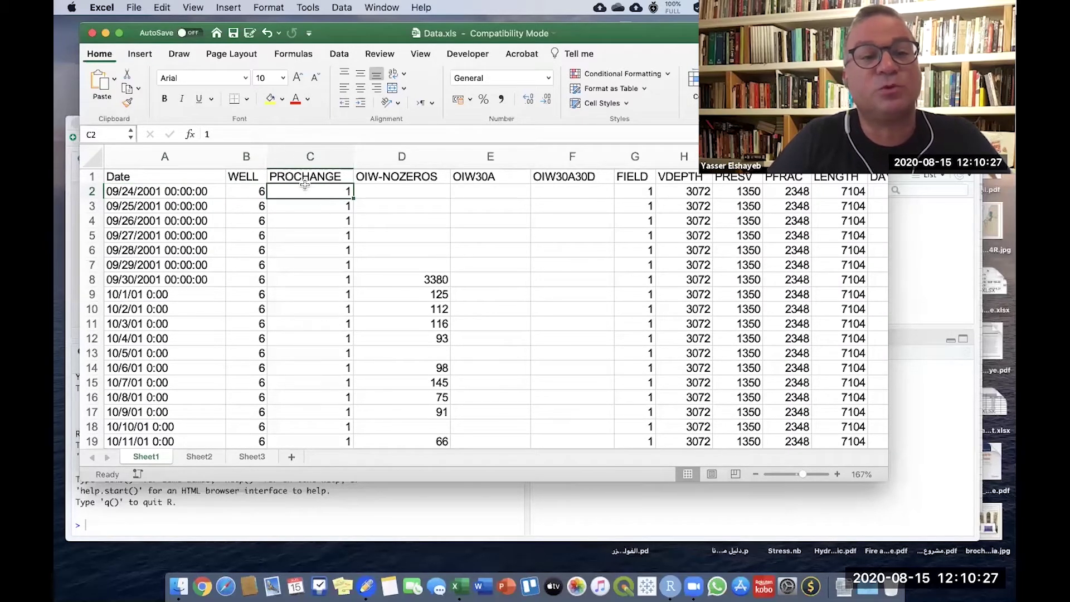
pyautogui.click(379, 174)
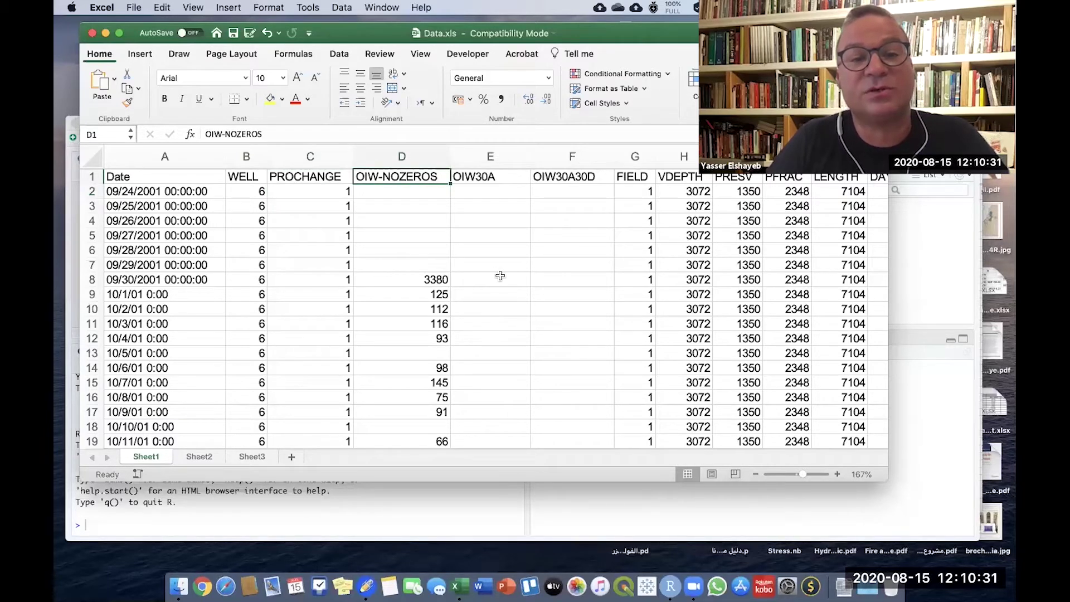
pyautogui.press('Right')
pyautogui.press('Right')
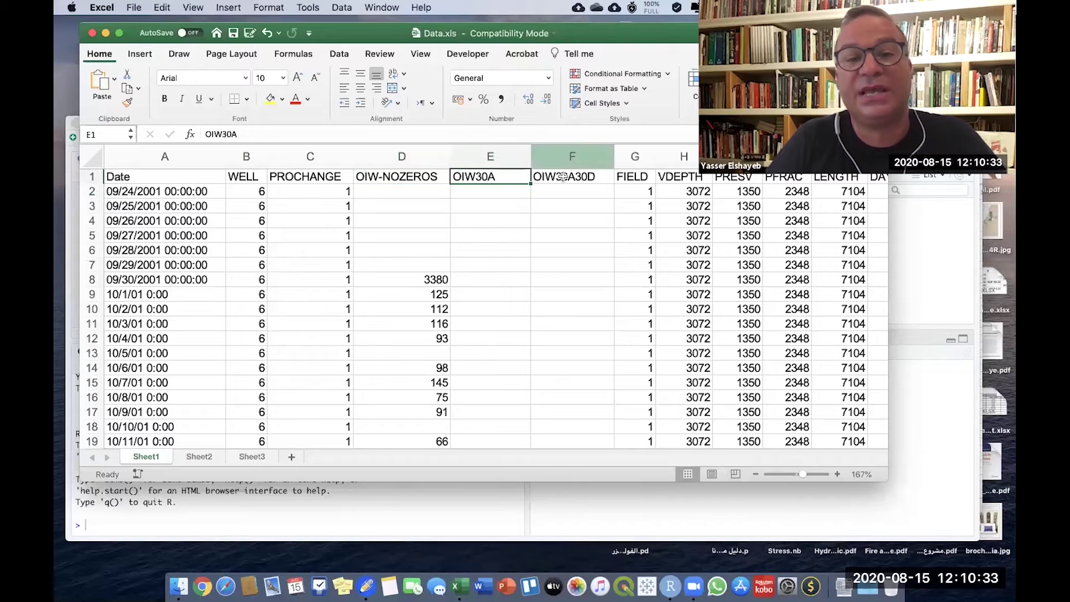
pyautogui.hscroll(5, 624, 274)
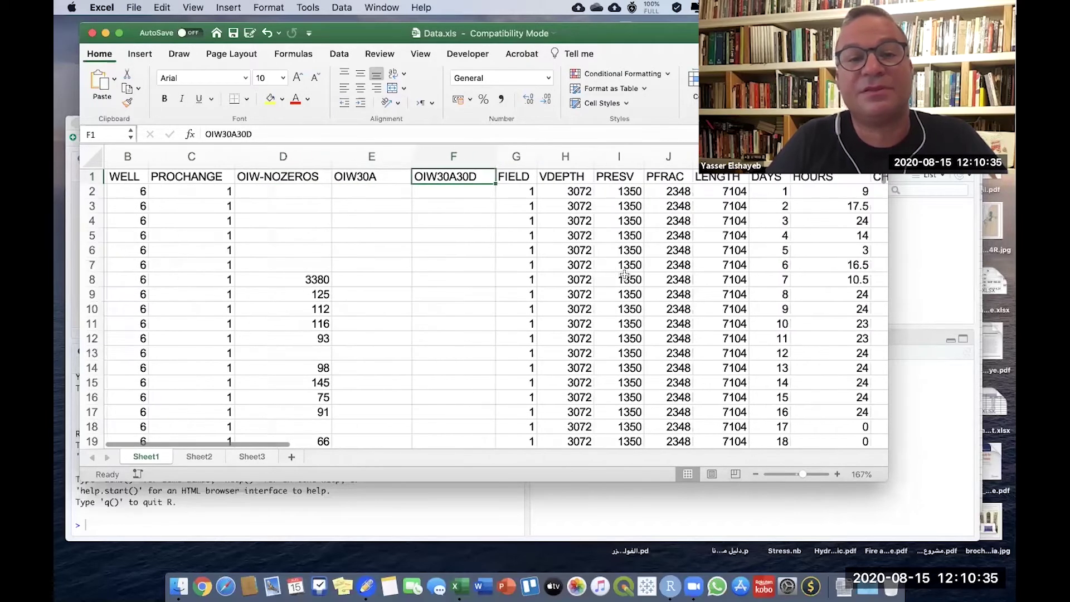
pyautogui.hscroll(4, 625, 275)
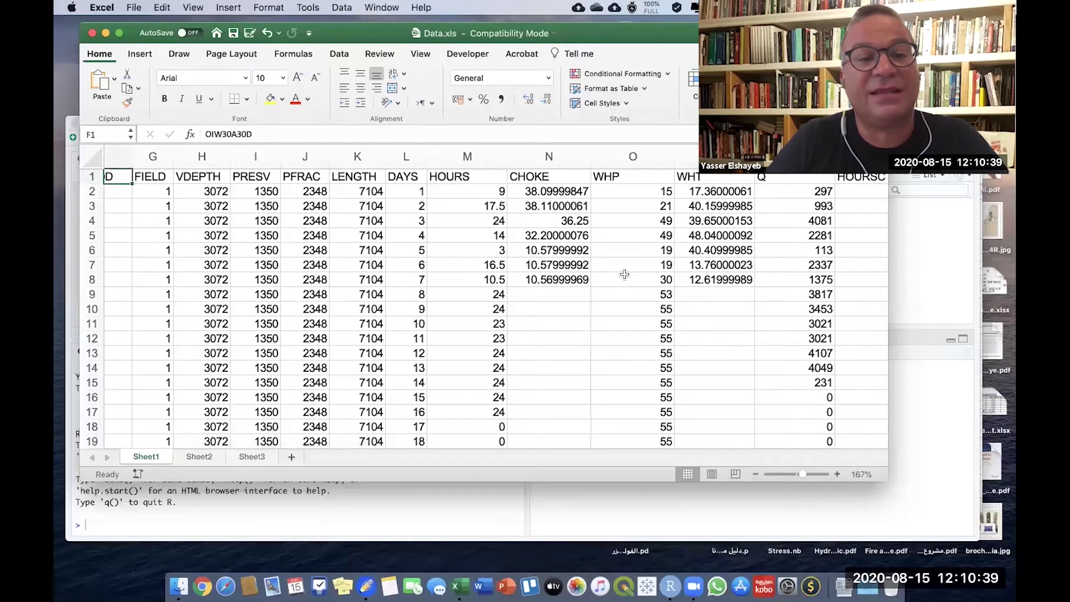
# - Review the remaining Sheet1 columns of Data.xls past column Z, checking for gaps in the values, and return to the Date column
pyautogui.hscroll(6, 624, 274)
pyautogui.hscroll(8, 624, 274)
pyautogui.hscroll(8, 625, 275)
pyautogui.scroll(-4, 624, 275)
pyautogui.hscroll(-6, 624, 274)
pyautogui.scroll(-2, 624, 274)
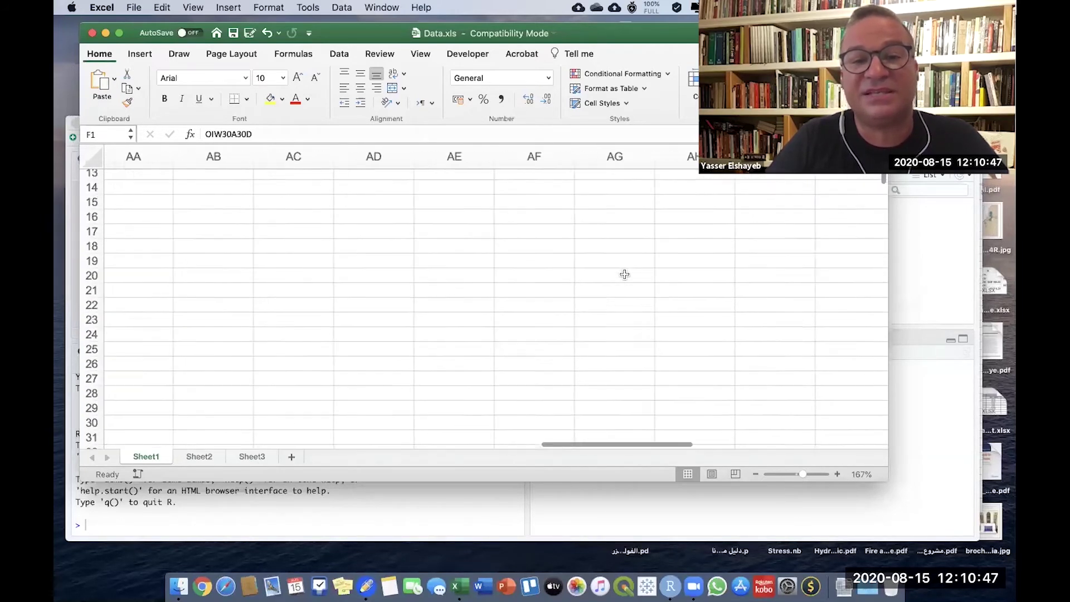
pyautogui.hscroll(-15, 625, 274)
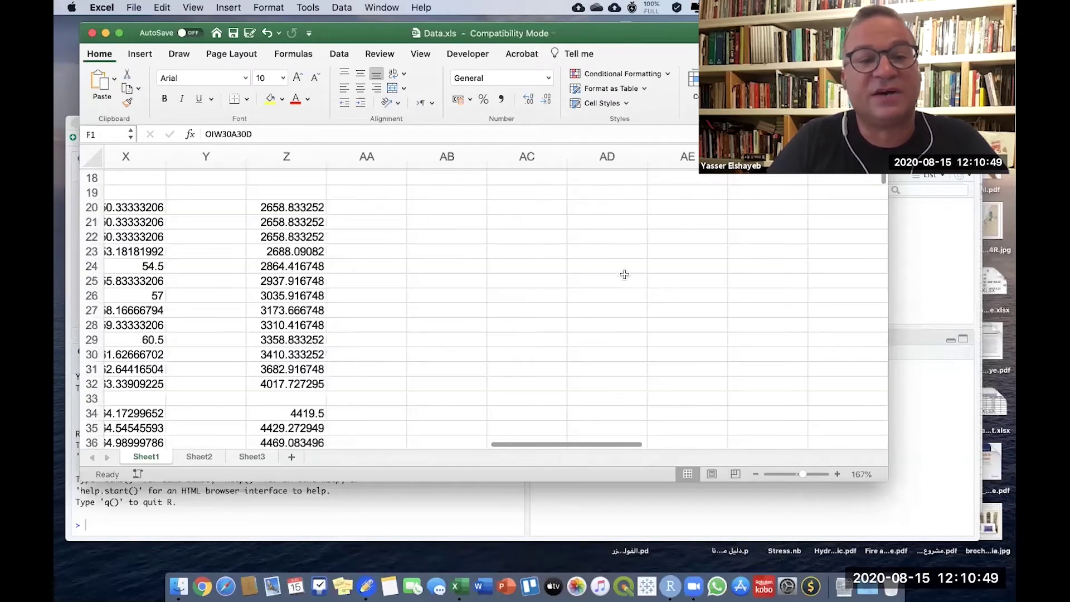
pyautogui.scroll(5, 625, 274)
pyautogui.hscroll(-10, 624, 275)
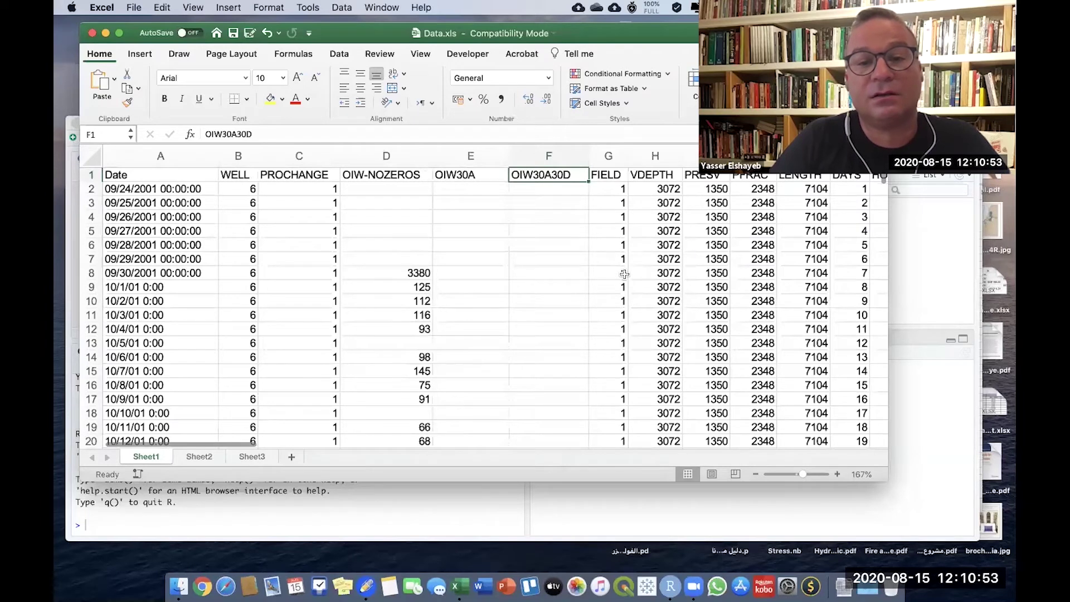
# - Examine the overall extent and blank regions of the Sheet1 data in a 25% overview
pyautogui.scroll(-5, 625, 274)
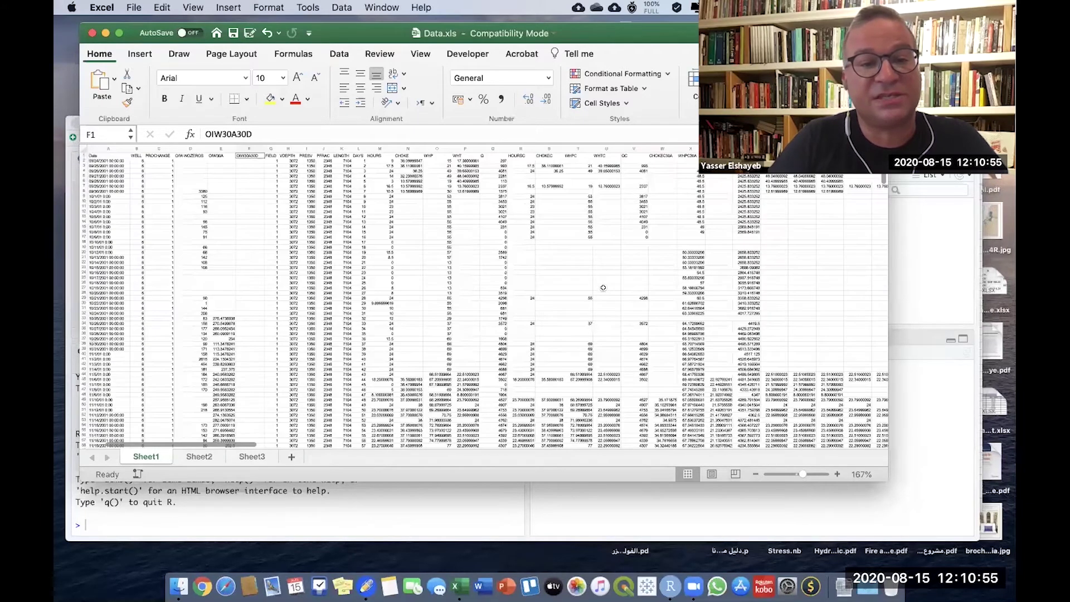
pyautogui.scroll(-5, 604, 288)
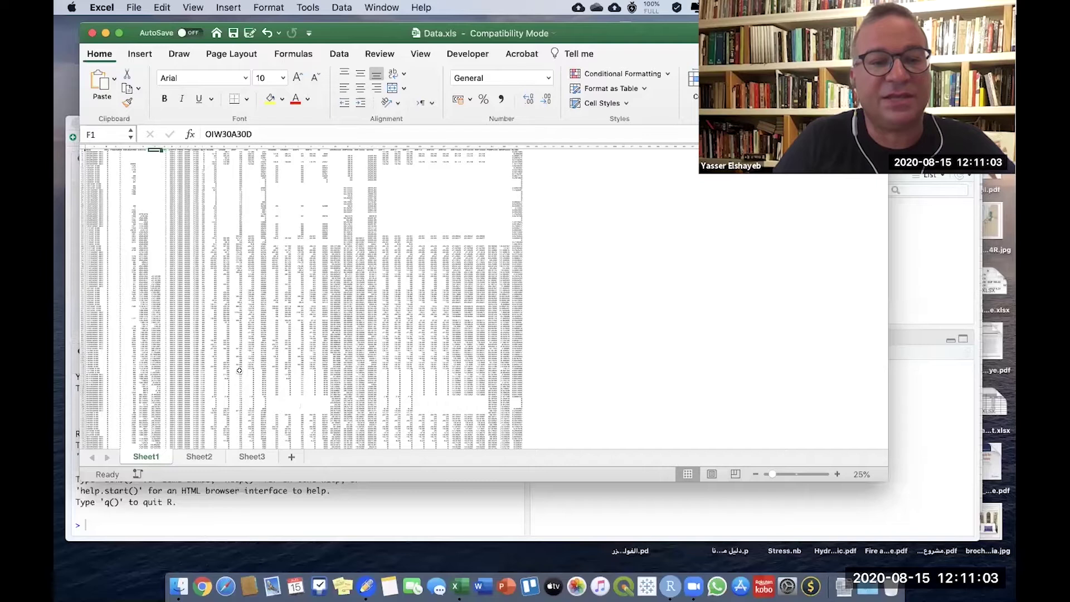
pyautogui.scroll(-5, 213, 259)
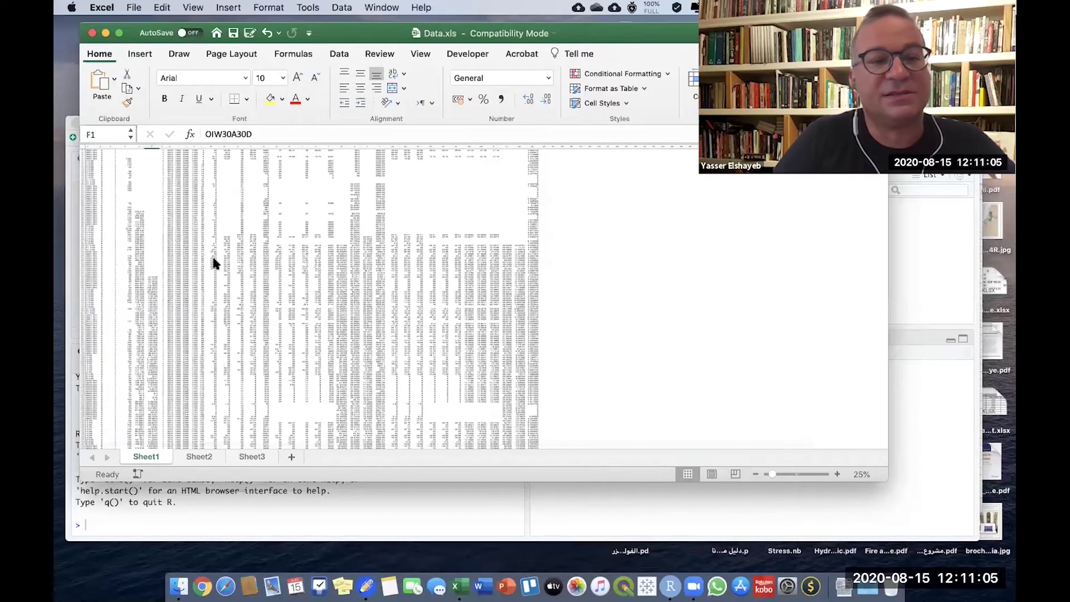
pyautogui.scroll(5, 214, 259)
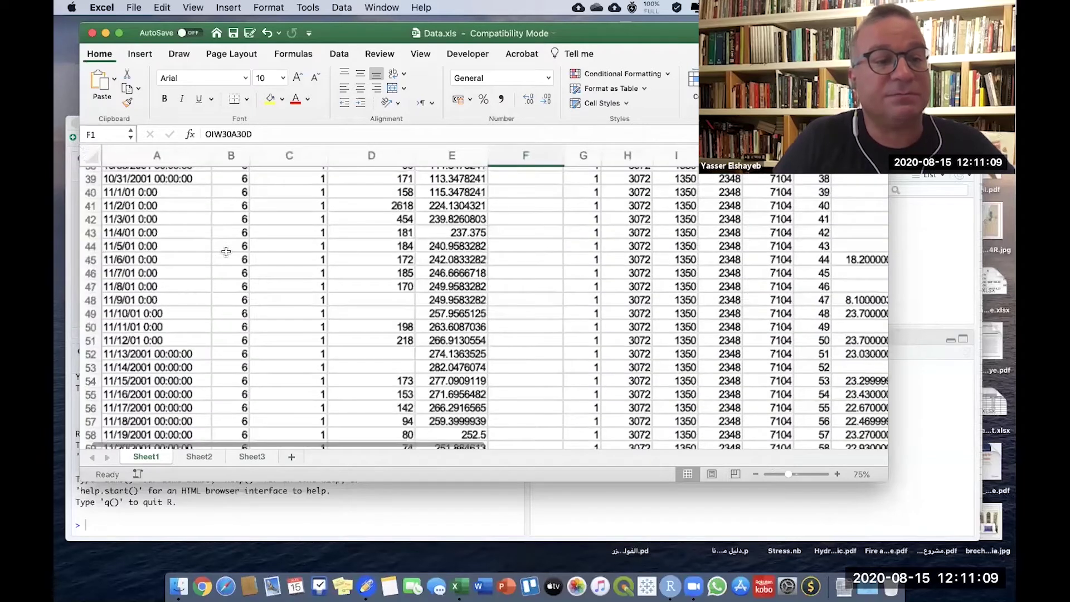
# - Survey the Sheet1 records by date and well number from the 2001 entries down to the last data row
pyautogui.scroll(-15, 225, 252)
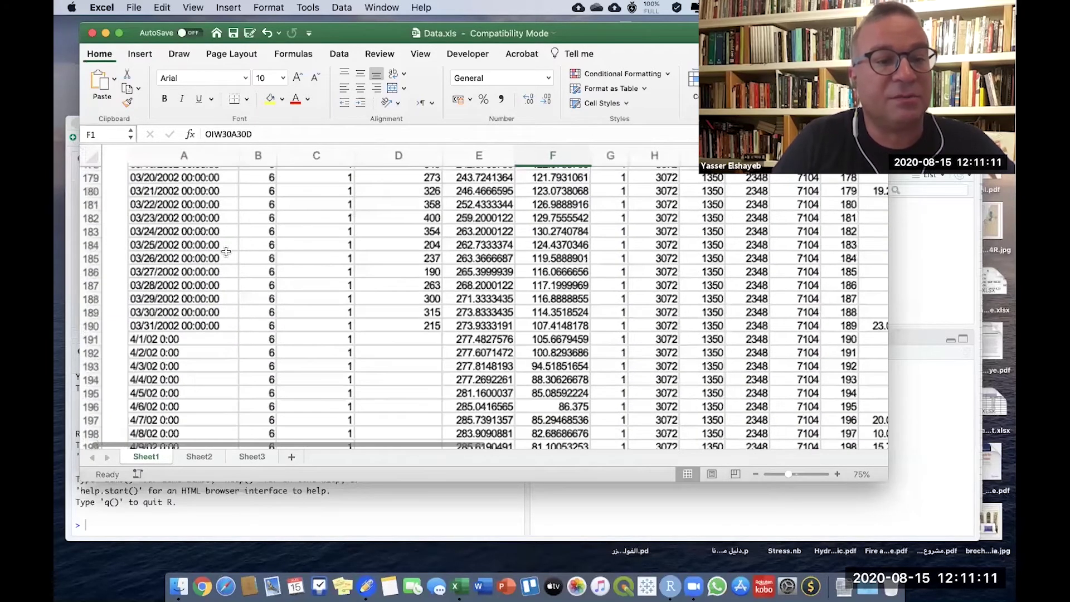
pyautogui.scroll(-20, 226, 251)
pyautogui.scroll(-20, 225, 251)
pyautogui.scroll(-20, 225, 251)
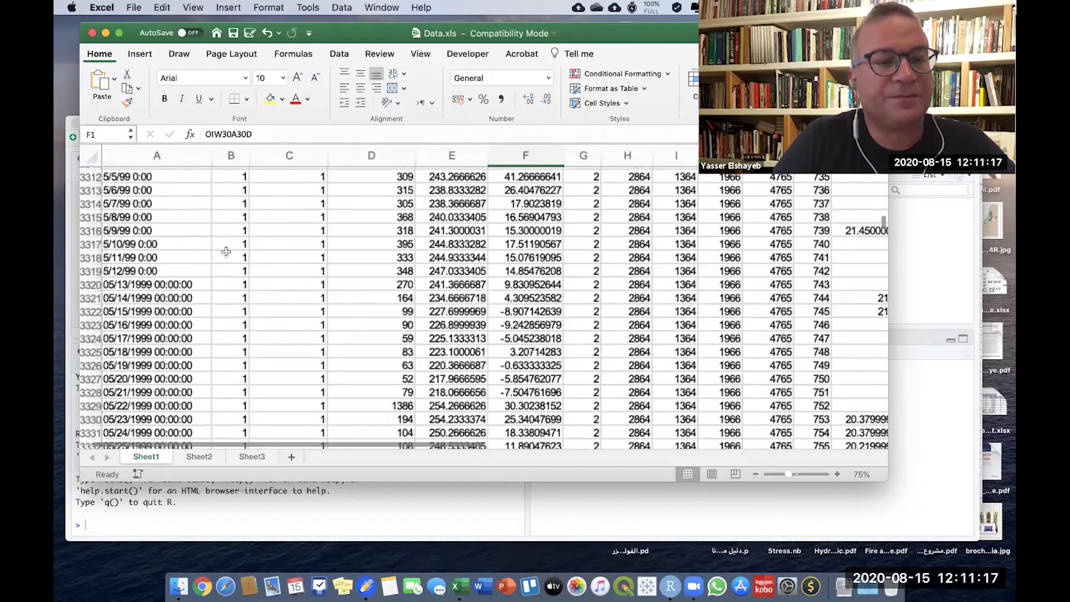
pyautogui.scroll(-20, 225, 252)
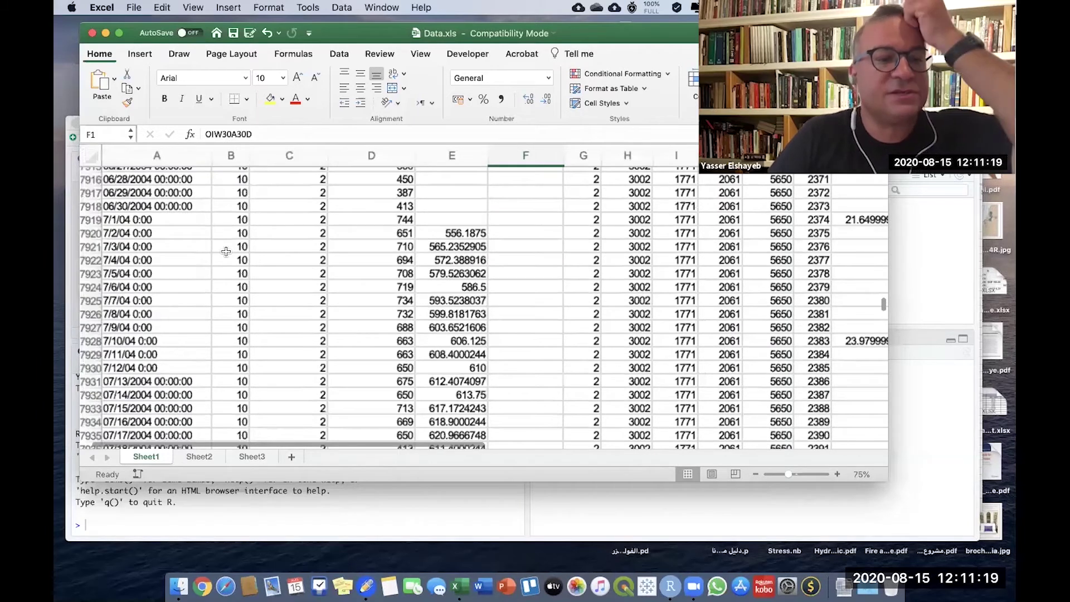
pyautogui.scroll(-20, 226, 251)
pyautogui.scroll(20, 226, 251)
pyautogui.scroll(20, 231, 277)
pyautogui.scroll(20, 231, 277)
pyautogui.scroll(20, 231, 277)
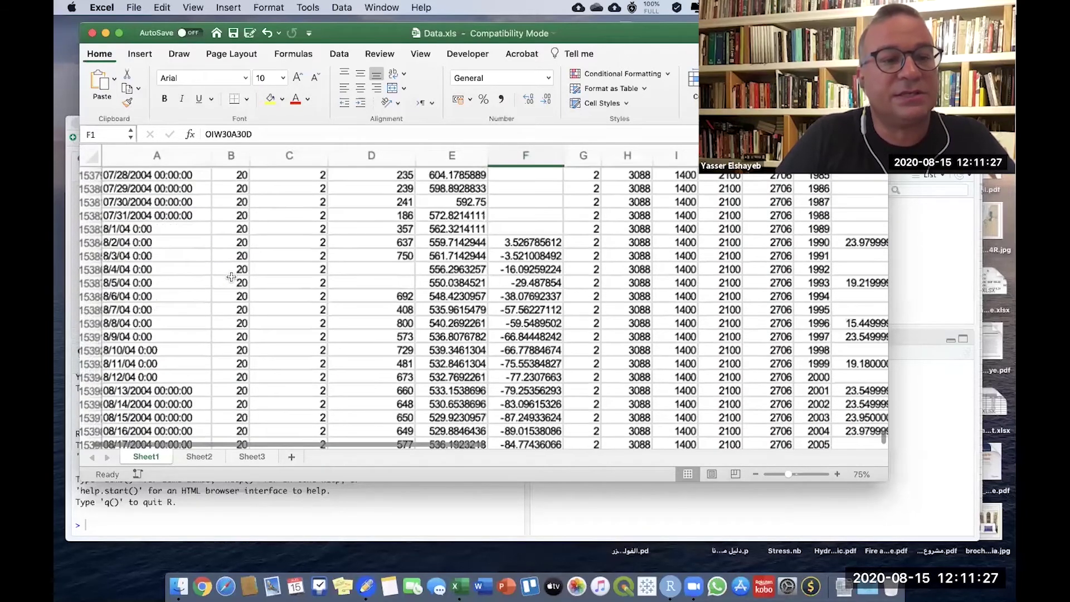
pyautogui.scroll(-15, 232, 277)
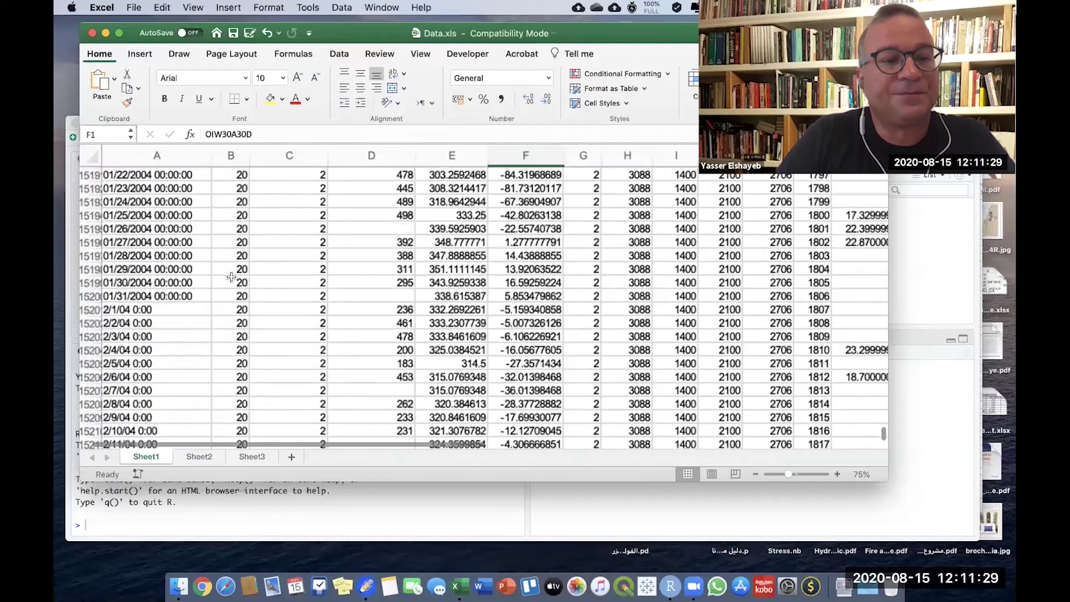
pyautogui.scroll(5, 232, 277)
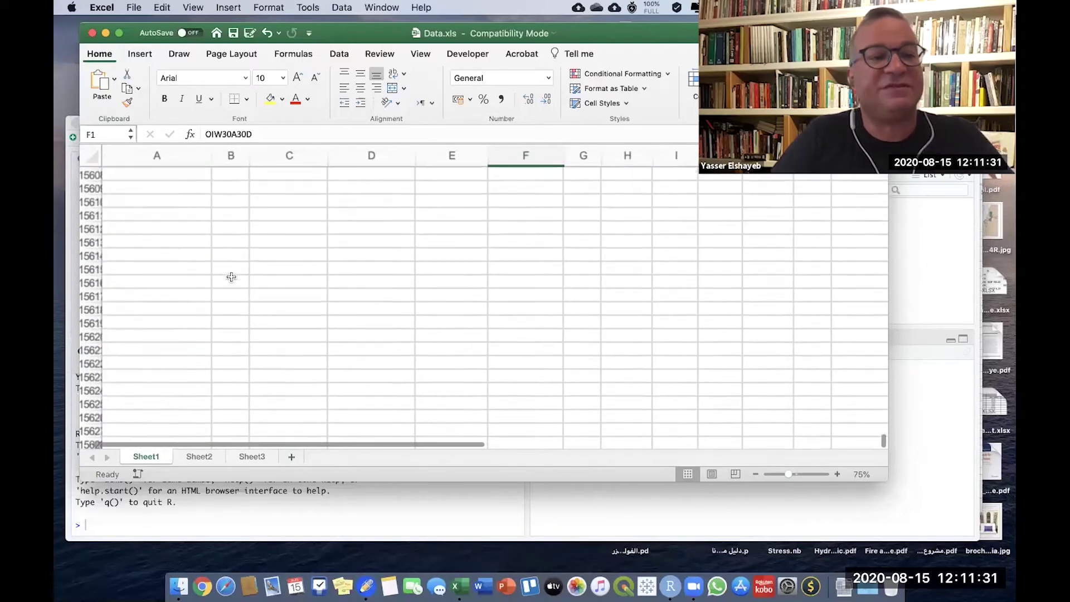
pyautogui.scroll(1, 182, 402)
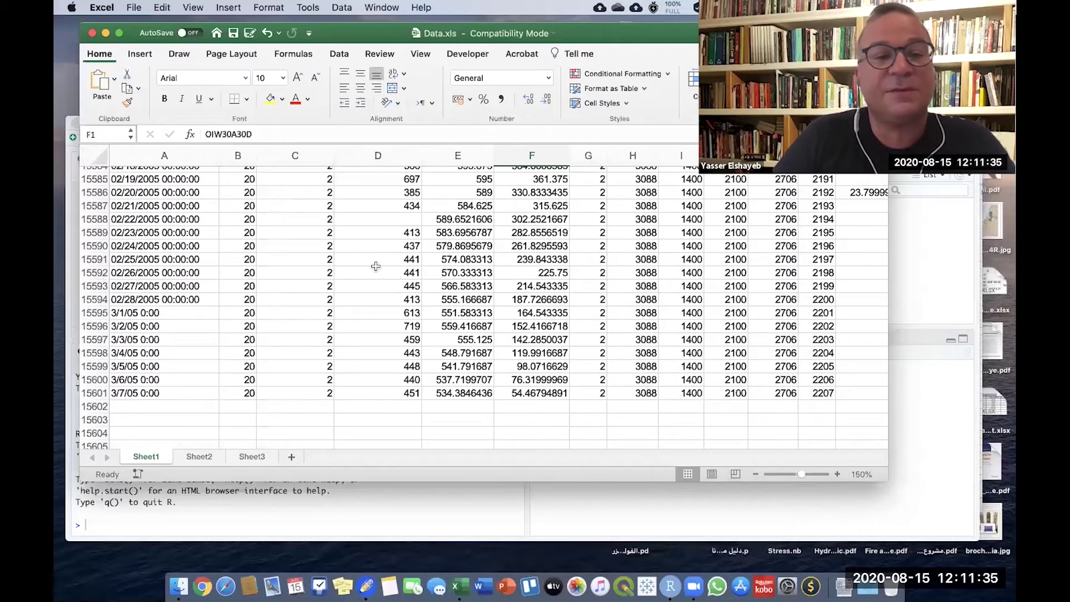
# - Select the last date in cell A15601, examine the final records across to column AL, and recheck the earlier well 20 rows
pyautogui.hscroll(1, 376, 267)
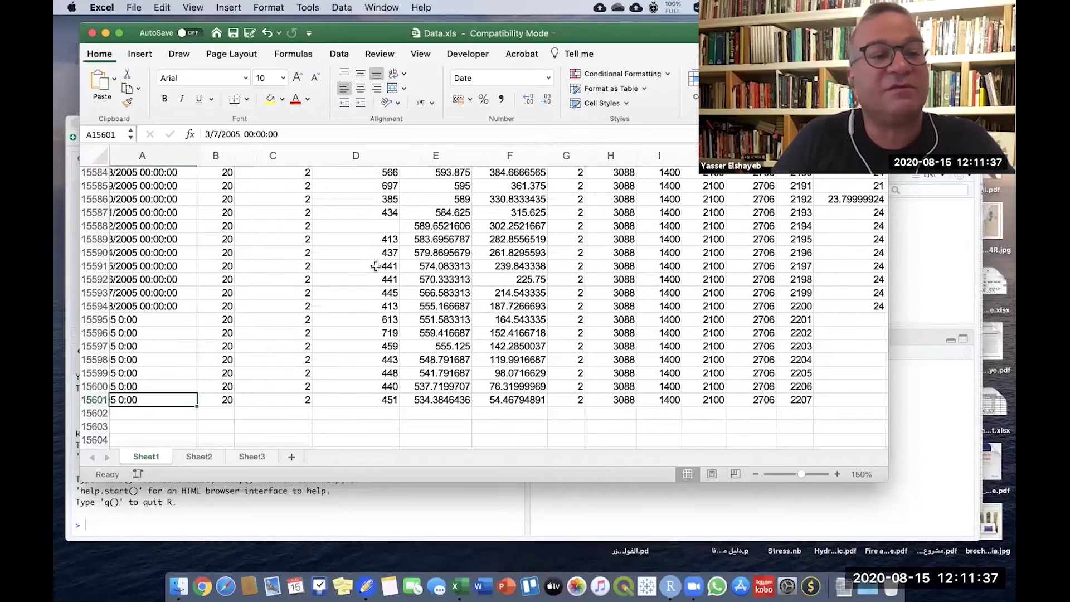
pyautogui.hscroll(15, 376, 267)
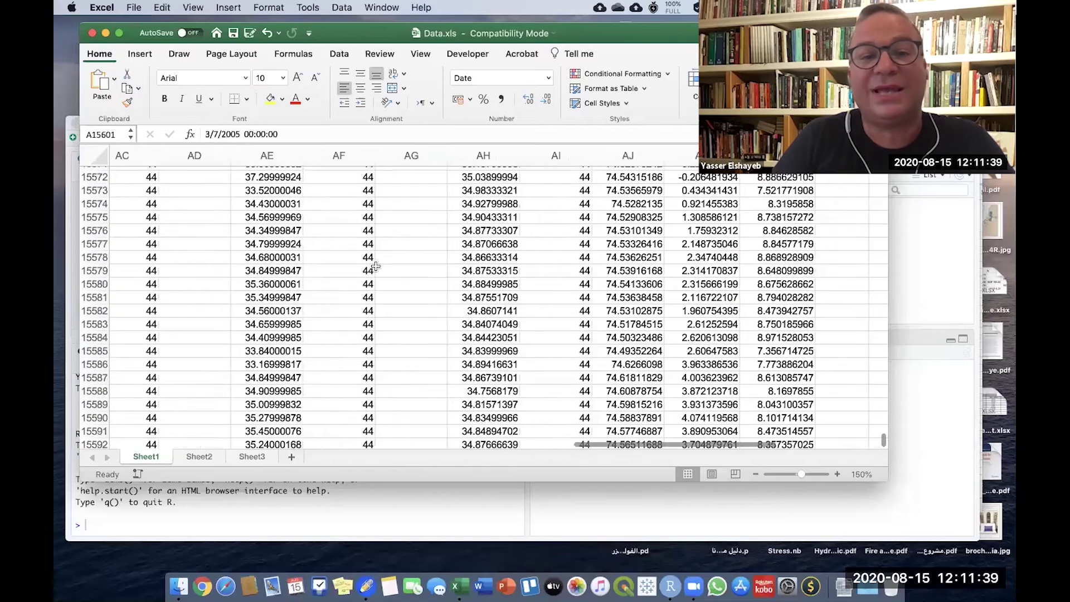
pyautogui.hscroll(2, 376, 267)
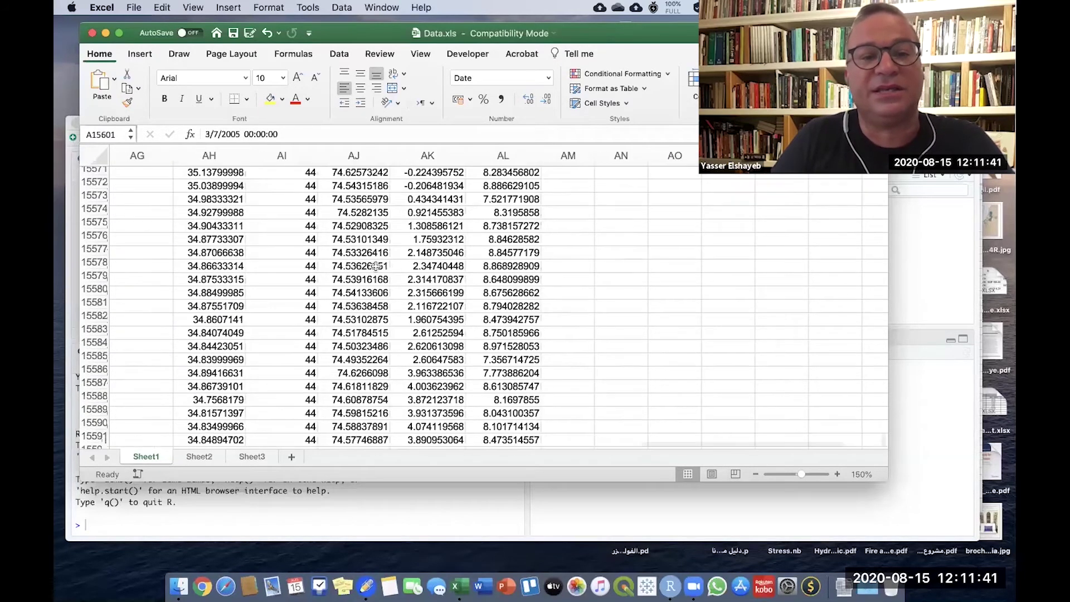
pyautogui.hscroll(-16, 375, 266)
pyautogui.scroll(15, 376, 267)
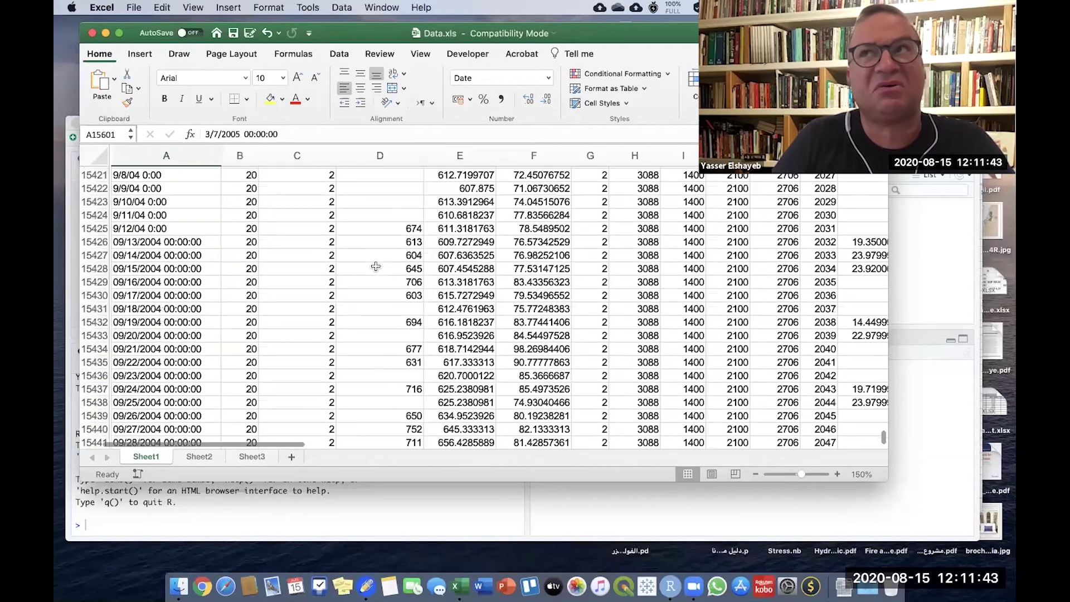
pyautogui.scroll(20, 375, 266)
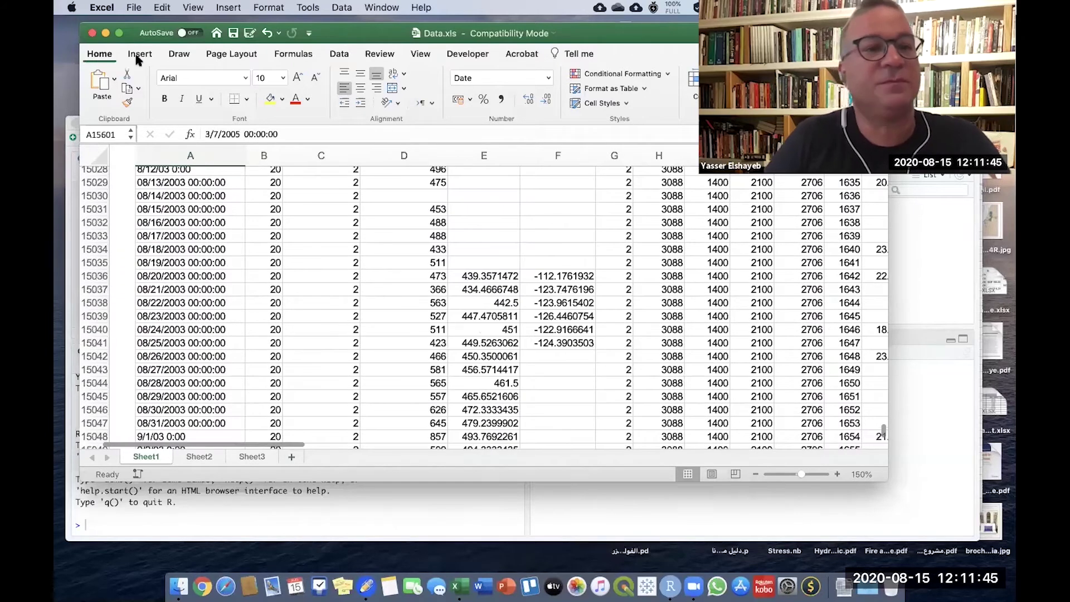
pyautogui.scroll(15, 388, 219)
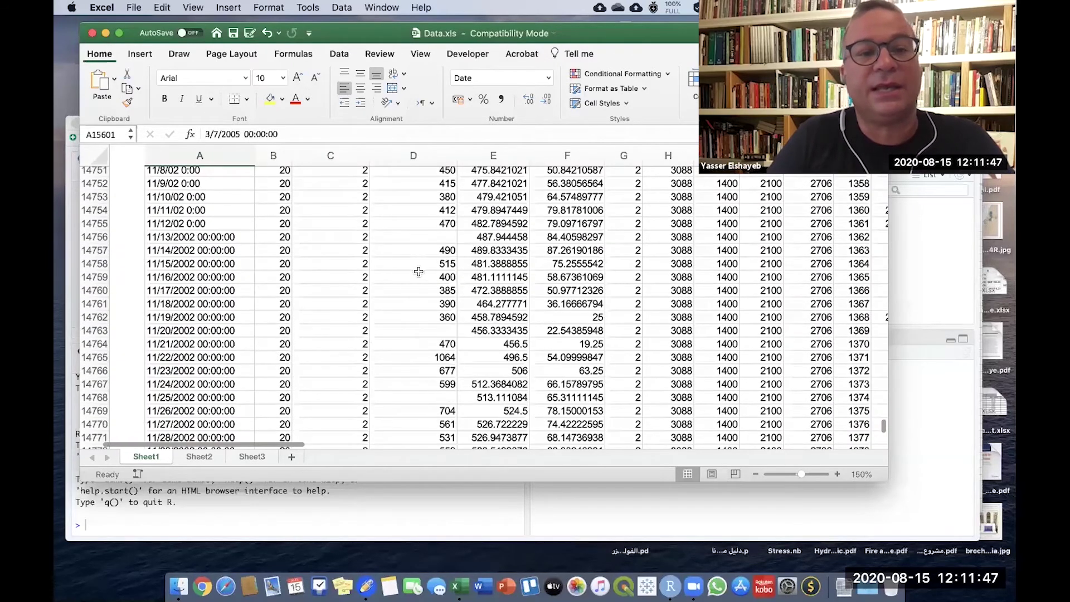
# - Close Data.xls and show Data Points Counter VWmyfmk.xls in front, repositioned and enlarged so more sheets and rows fit
pyautogui.press('super+w')
pyautogui.click(376, 68)
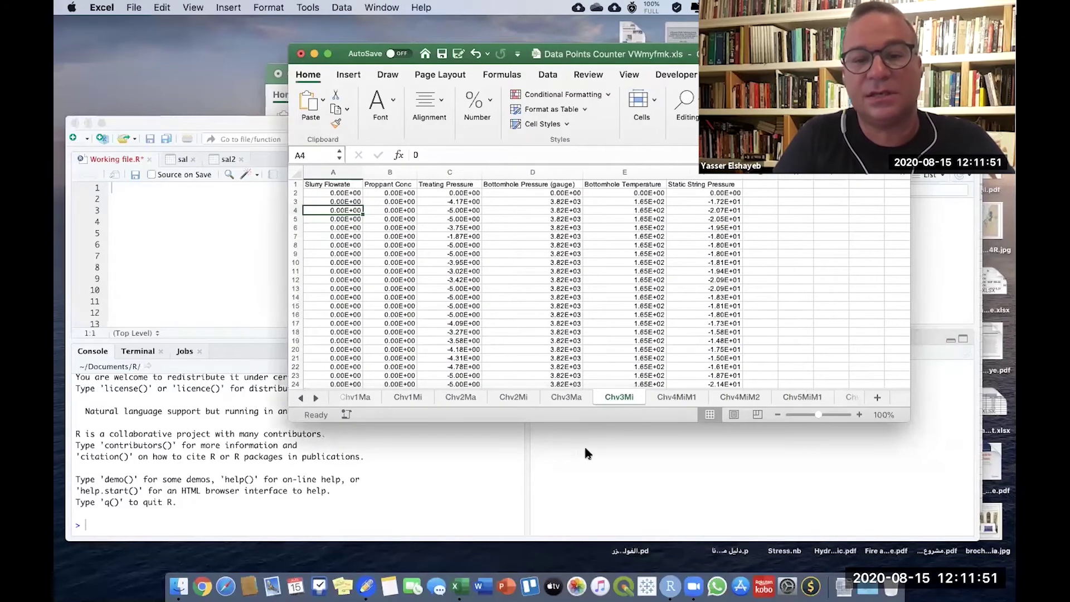
pyautogui.click(583, 443)
pyautogui.moveTo(858, 454); pyautogui.dragTo(415, 99)
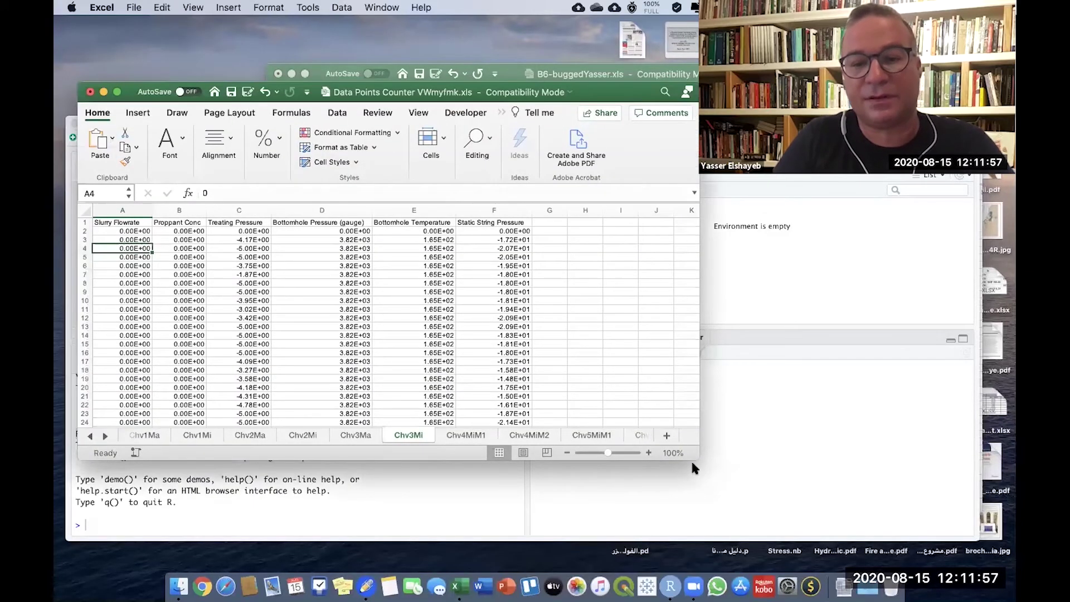
pyautogui.moveTo(695, 456); pyautogui.dragTo(873, 512)
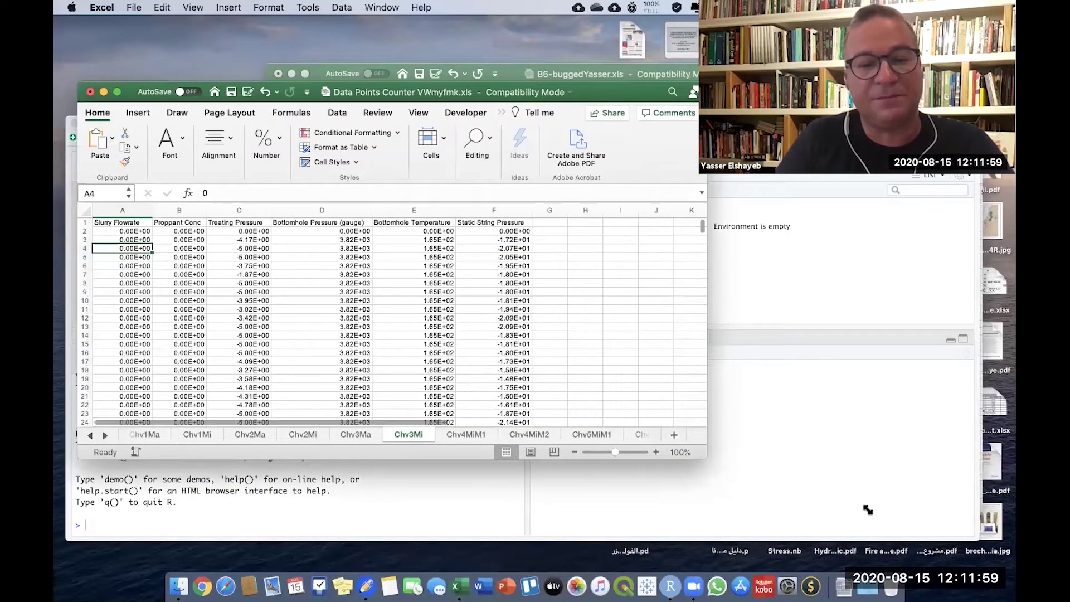
# - Compare the data on the Chv3Ma, Chv2Ma, Chv2Mi and Chv3Mi sheets
pyautogui.click(351, 485)
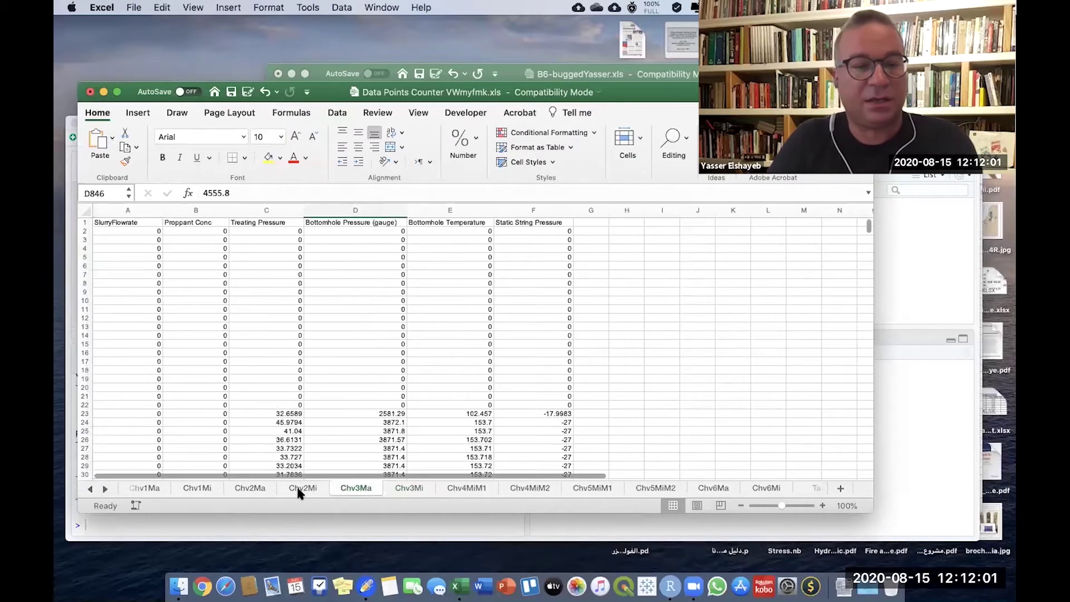
pyautogui.click(243, 484)
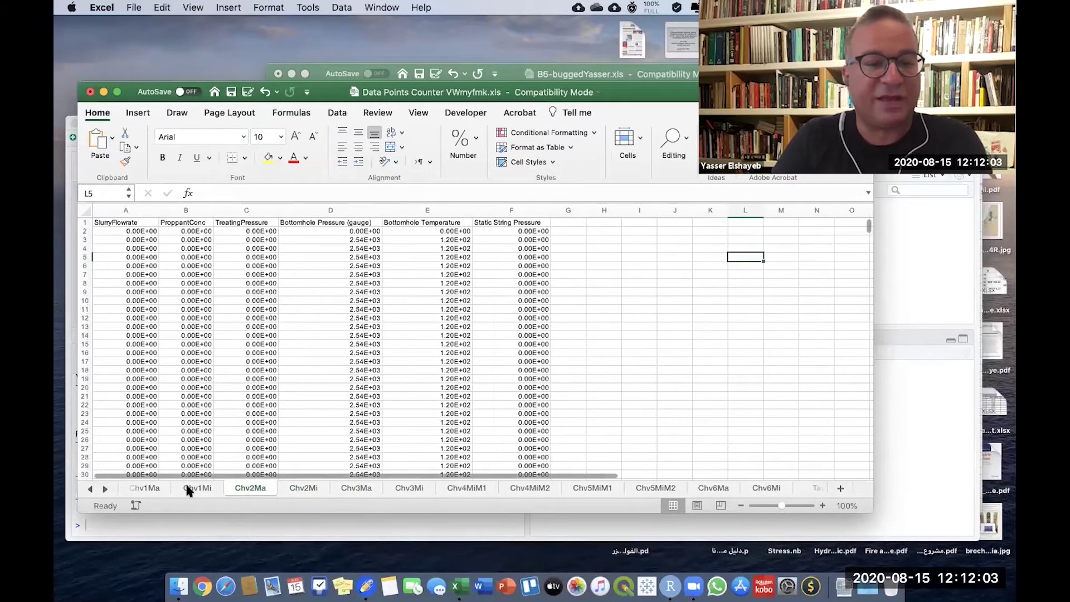
pyautogui.click(290, 485)
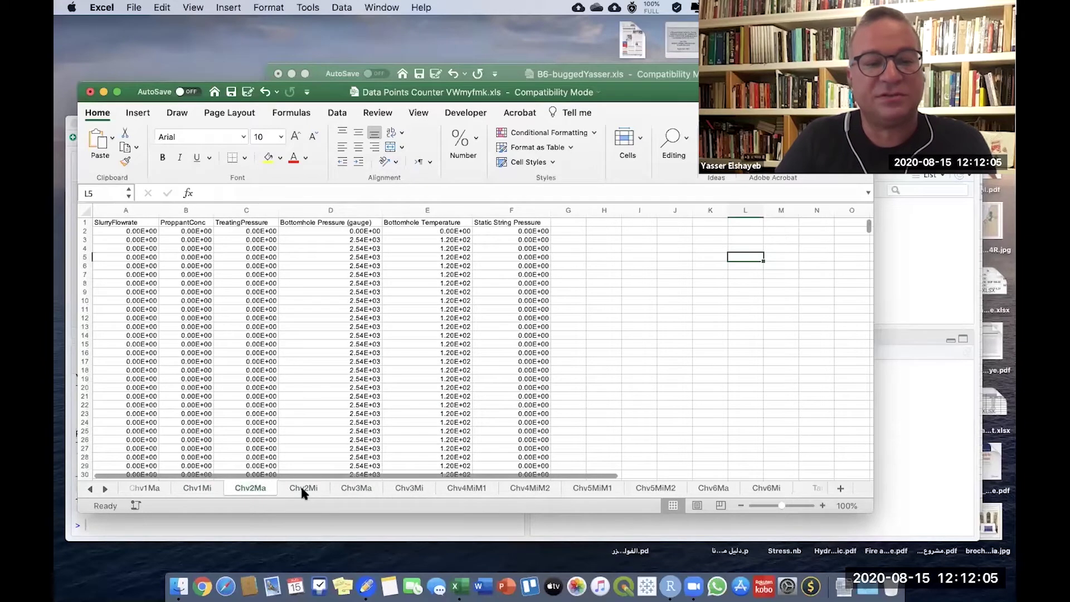
pyautogui.click(358, 489)
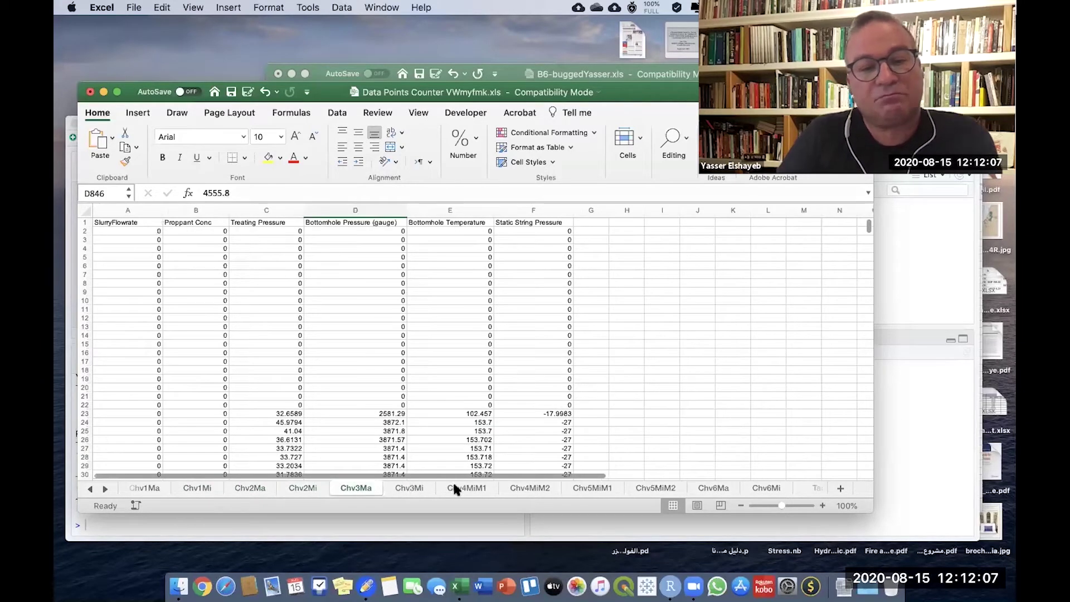
pyautogui.click(405, 489)
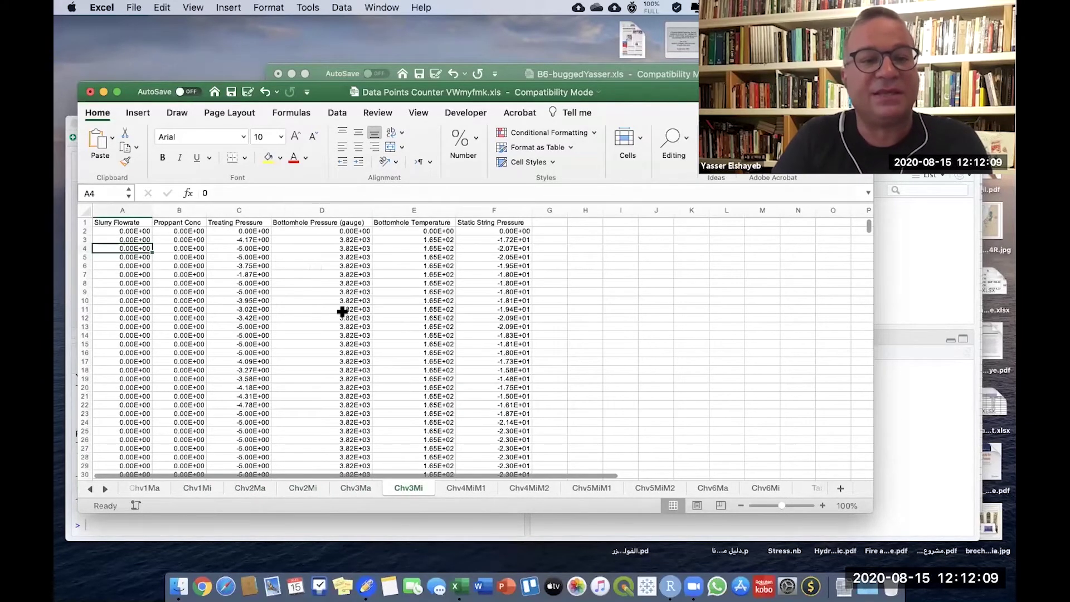
# - Review the Chv3Mi variables at a readable size, from Slurry Flowrate and Proppant Conc through the pressure and temperature columns to Static String Pressure
pyautogui.scroll(5, 342, 311)
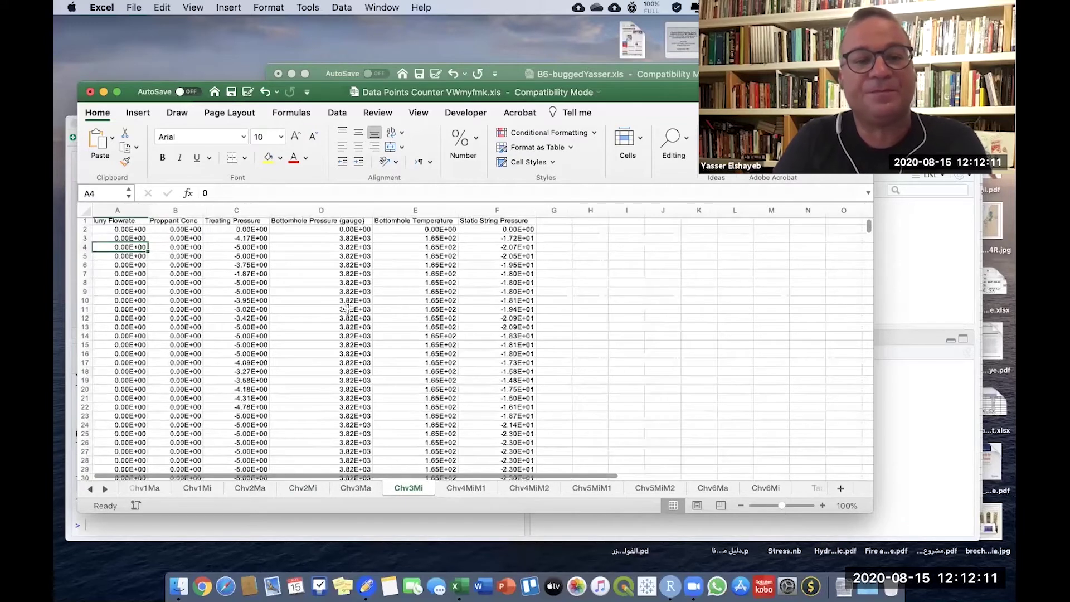
pyautogui.scroll(2, 347, 308)
pyautogui.hscroll(-3, 346, 308)
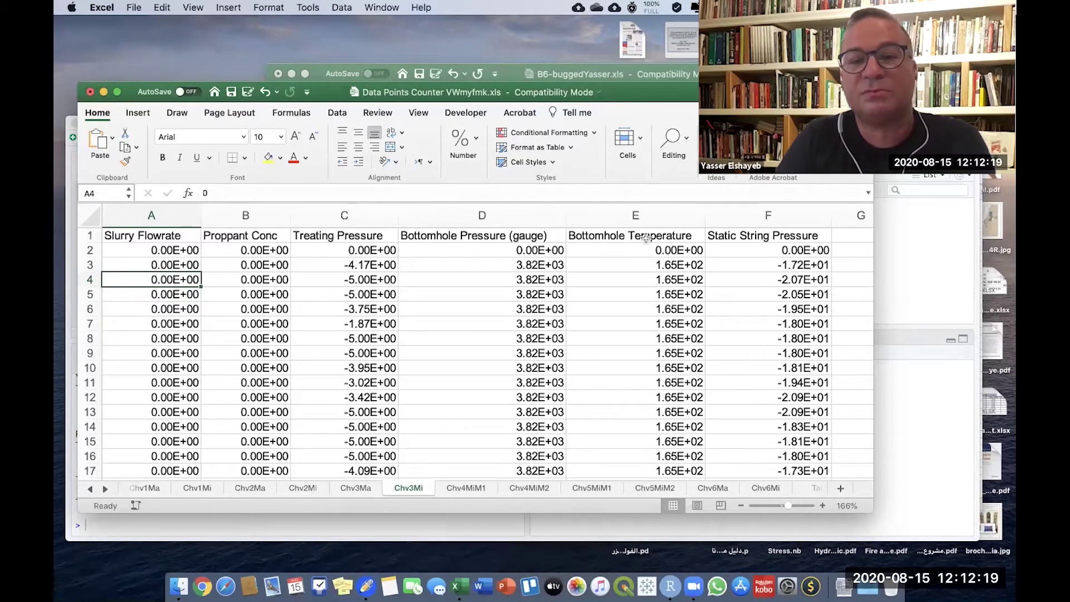
pyautogui.hscroll(5, 647, 238)
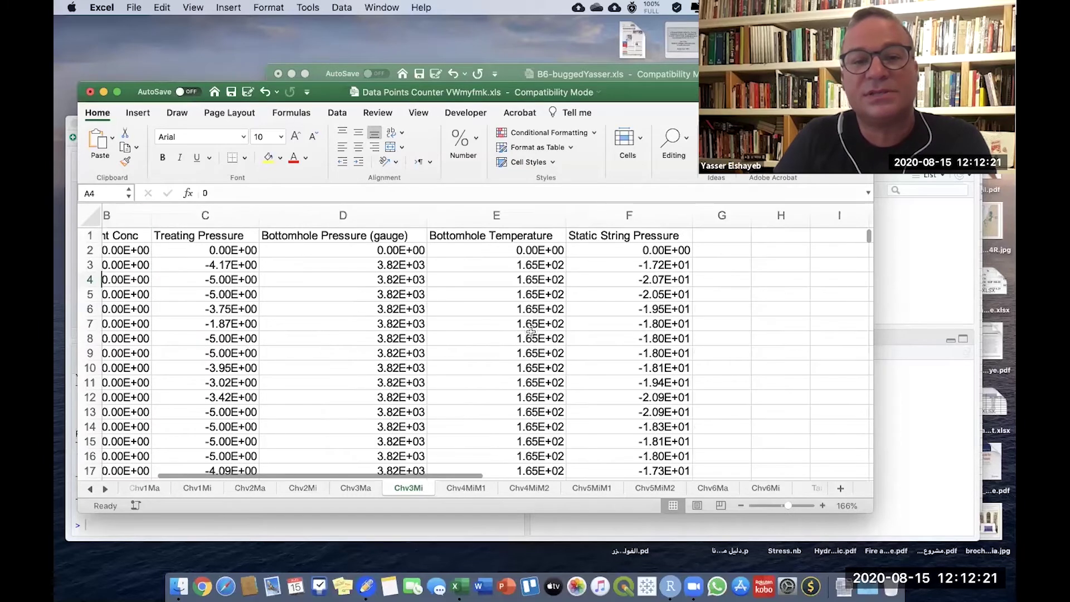
pyautogui.hscroll(-5, 531, 332)
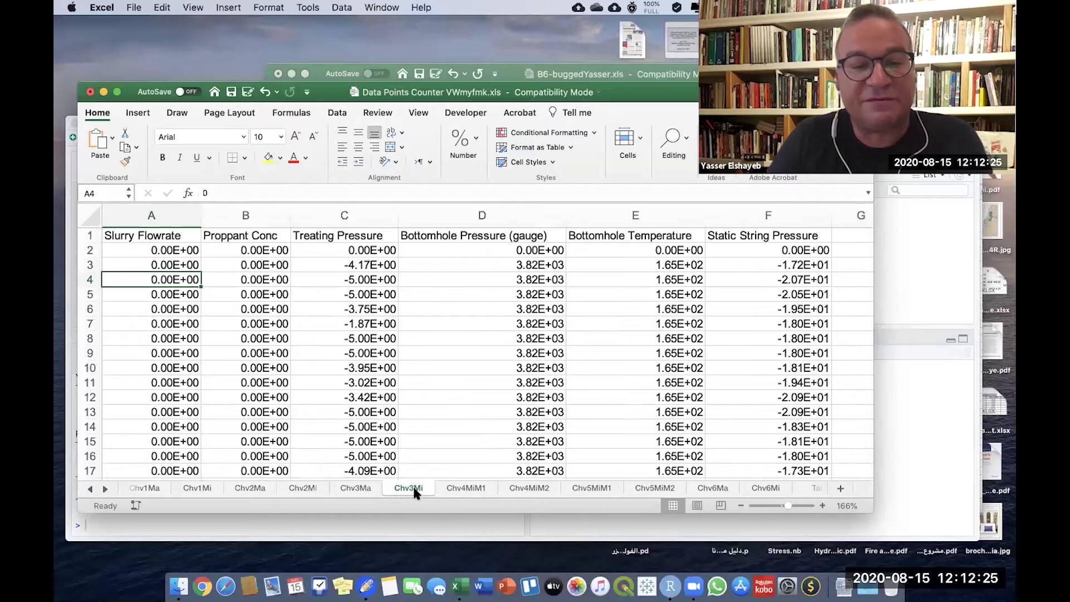
# - Look over the same variables on the Chv4MiM1, Chv4MiM2 and Chv5MiM1 sheets
pyautogui.click(467, 489)
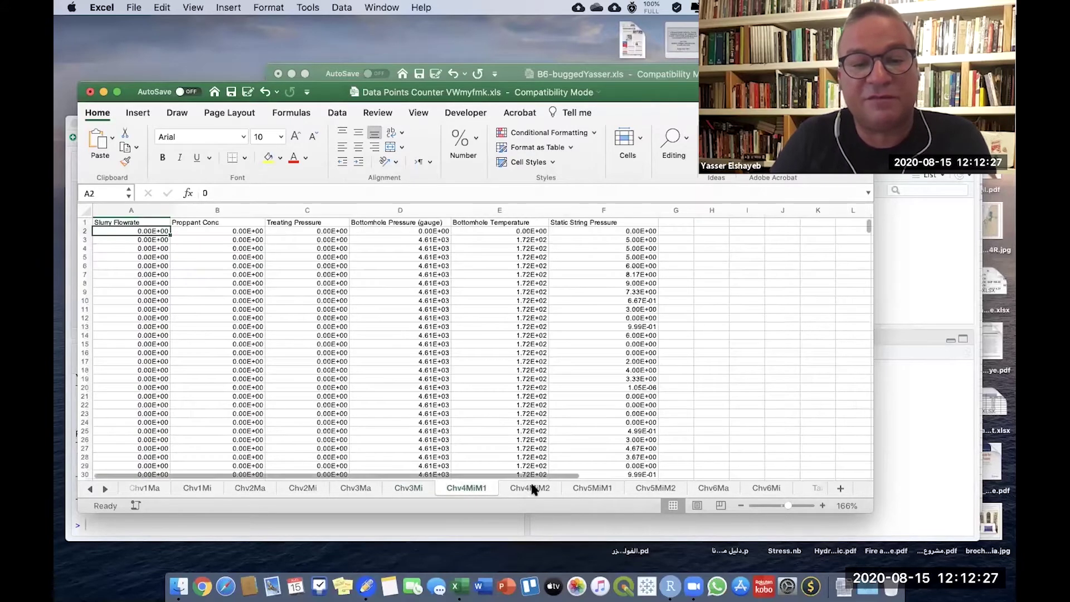
pyautogui.click(537, 488)
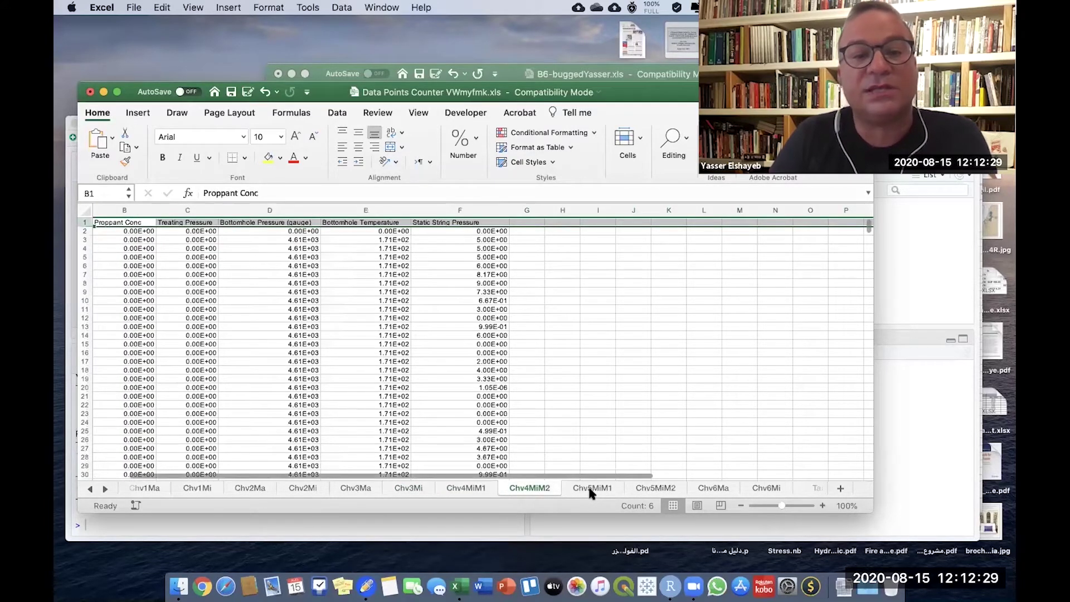
pyautogui.click(590, 488)
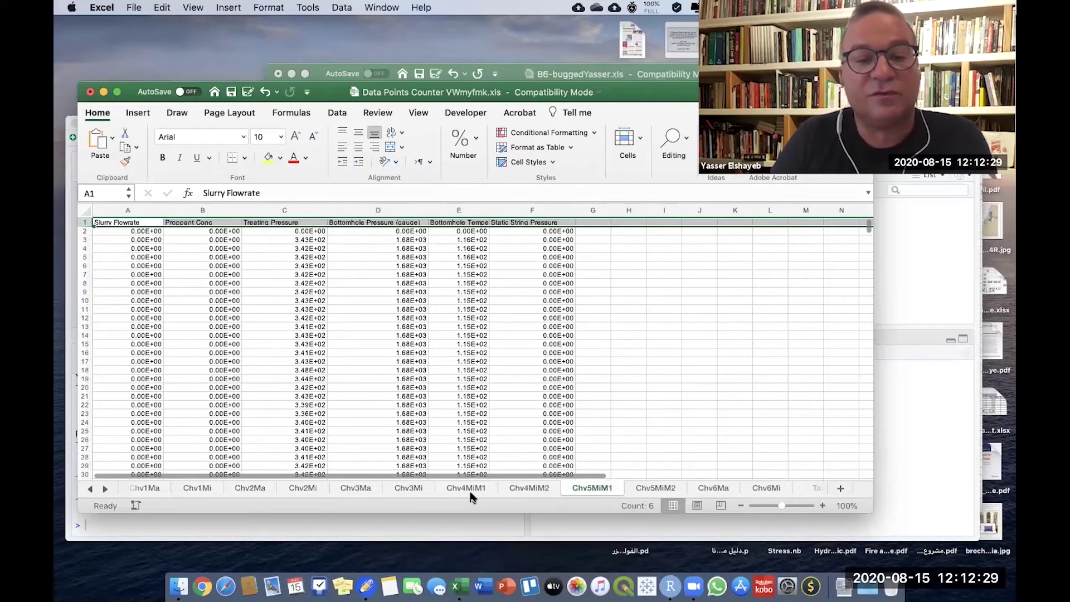
# - Check how far the Chv3Mi records extend by going down to the last filled row and selecting its Slurry Flowrate cell
pyautogui.click(401, 489)
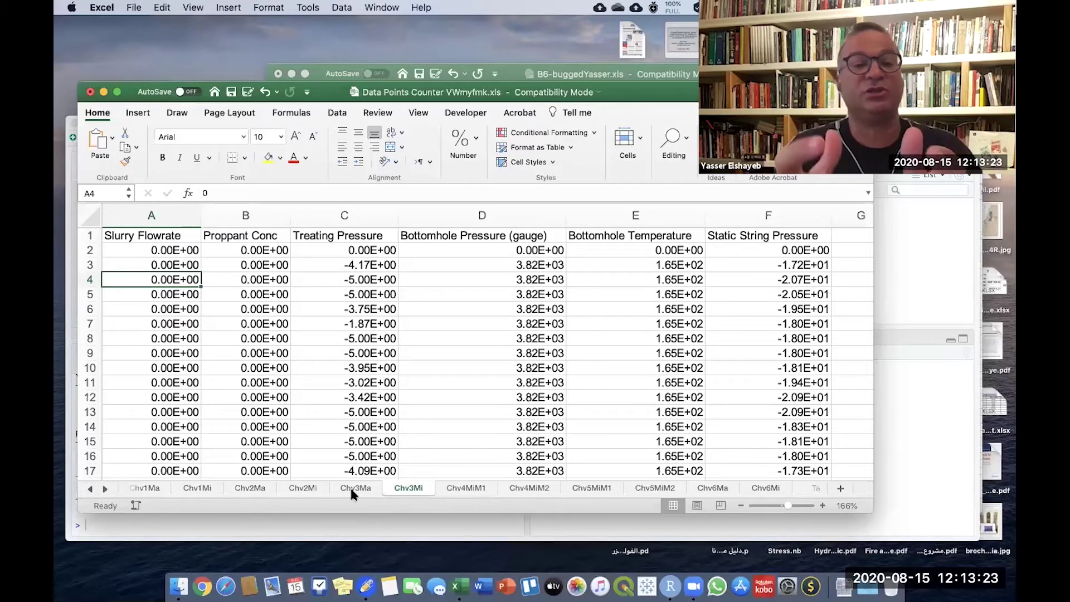
pyautogui.scroll(-15, 244, 357)
pyautogui.scroll(-20, 244, 356)
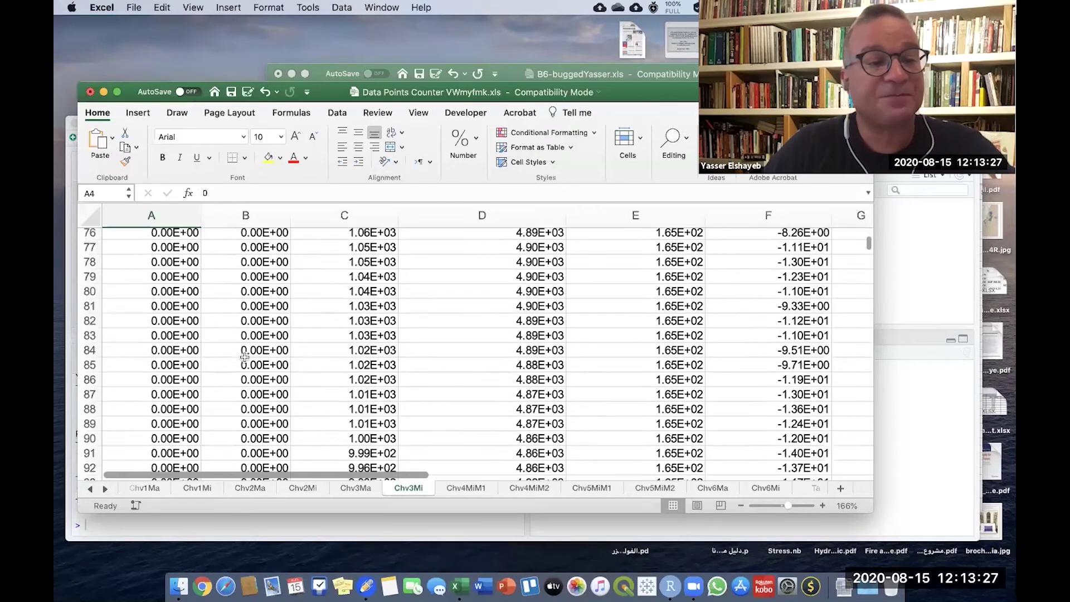
pyautogui.scroll(-20, 244, 357)
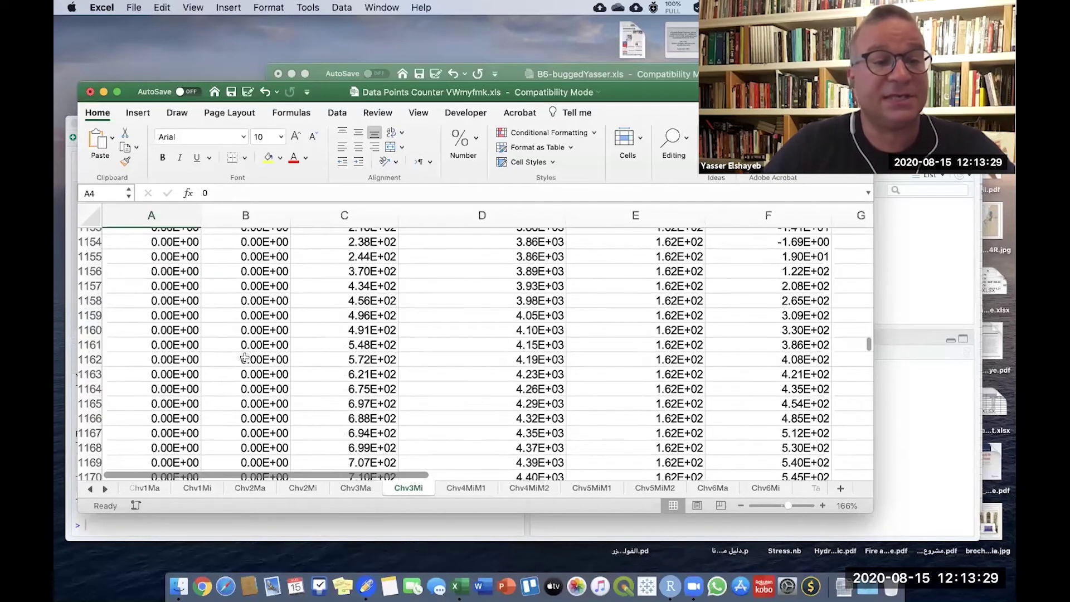
pyautogui.scroll(20, 244, 357)
pyautogui.scroll(7, 244, 357)
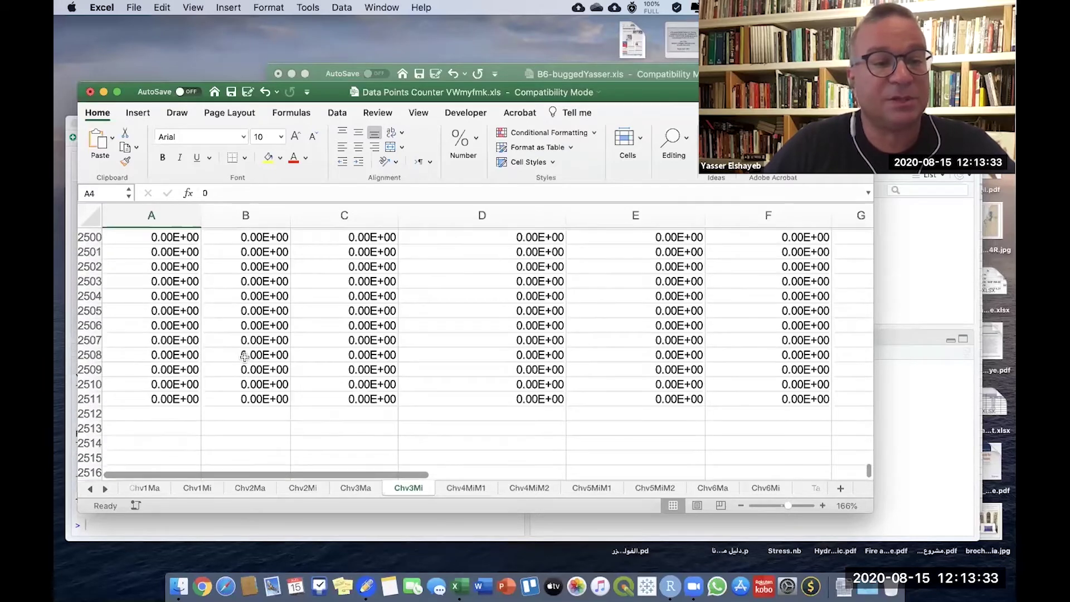
pyautogui.scroll(-3, 160, 366)
pyautogui.click(187, 367)
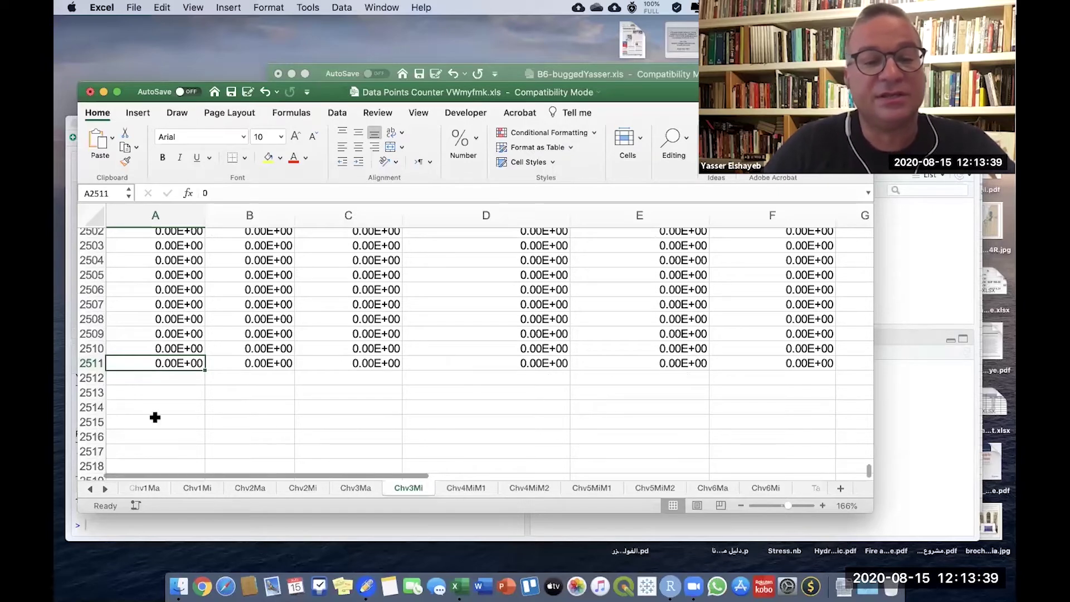
# - Go through the Chv4MiM1 records down to the last filled row
pyautogui.hotkey('ctrl', 'pagedown')
pyautogui.scroll(-20, 155, 417)
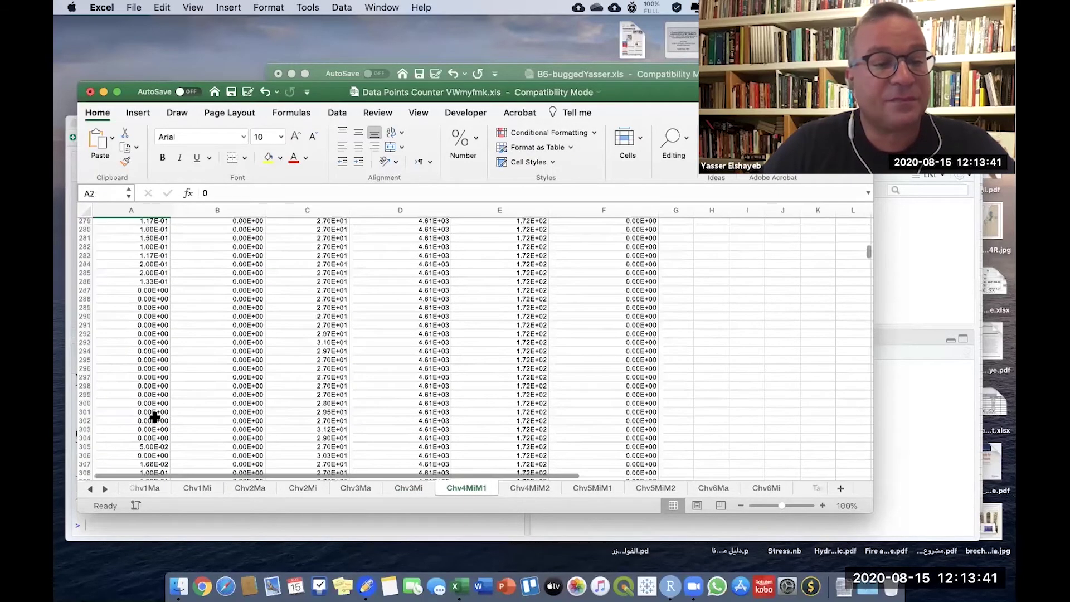
pyautogui.scroll(-20, 155, 418)
pyautogui.scroll(-2, 155, 418)
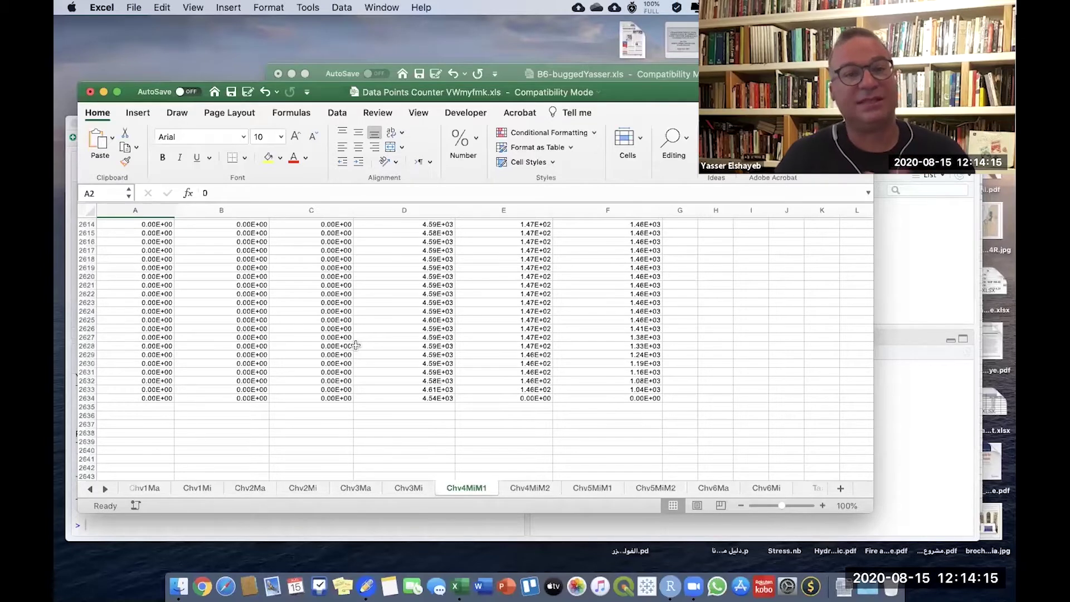
# - Minimize Data Points Counter VWmyfmk.xls and review the B6 History Data variables and units from Date to Reciprocating Injectivity Index
pyautogui.click(103, 93)
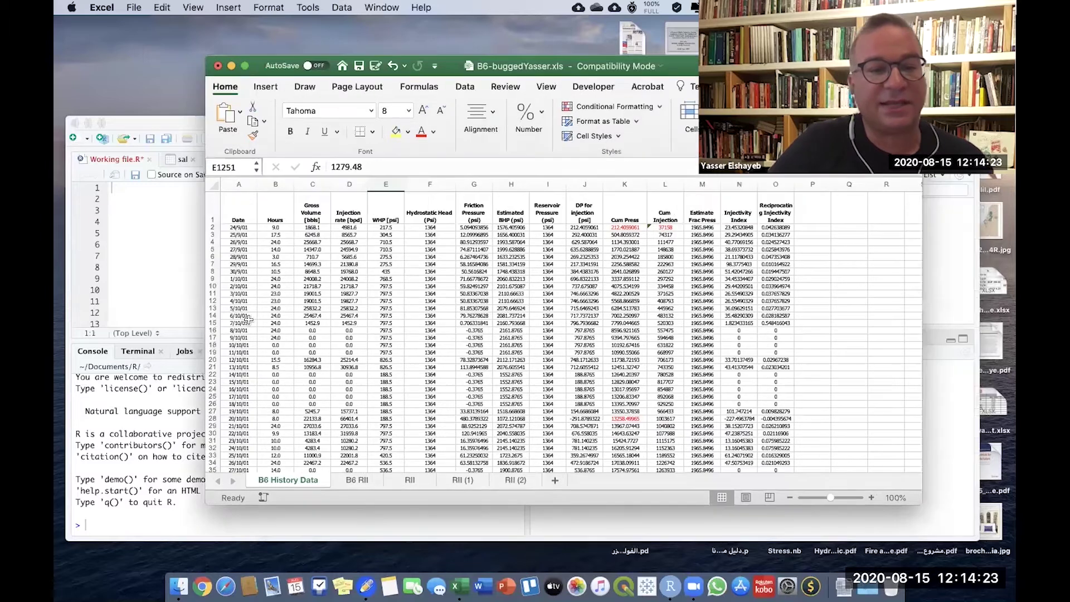
pyautogui.scroll(5, 249, 320)
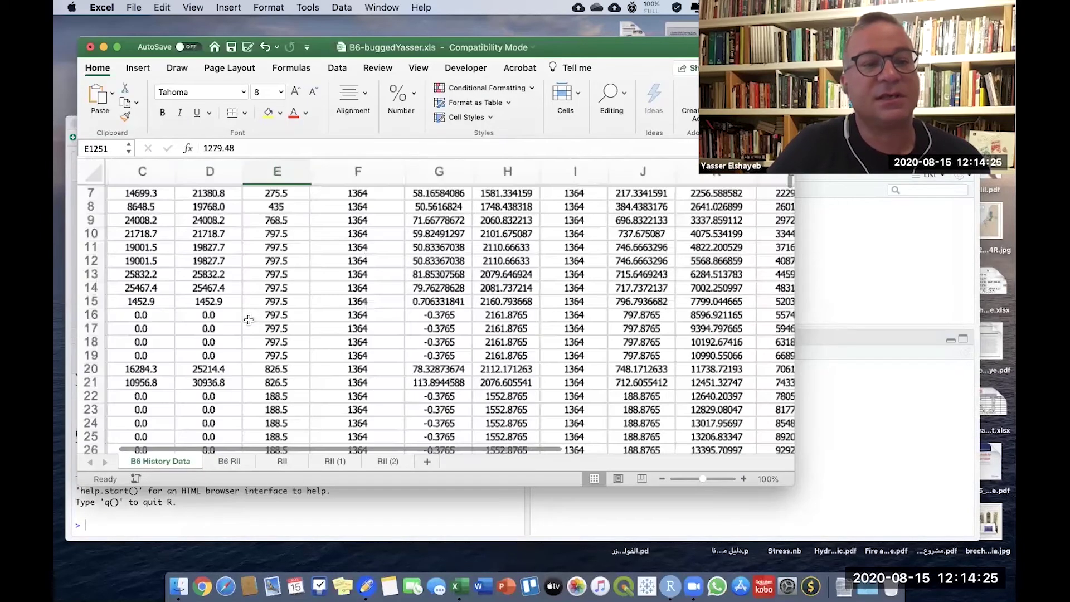
pyautogui.scroll(2, 456, 283)
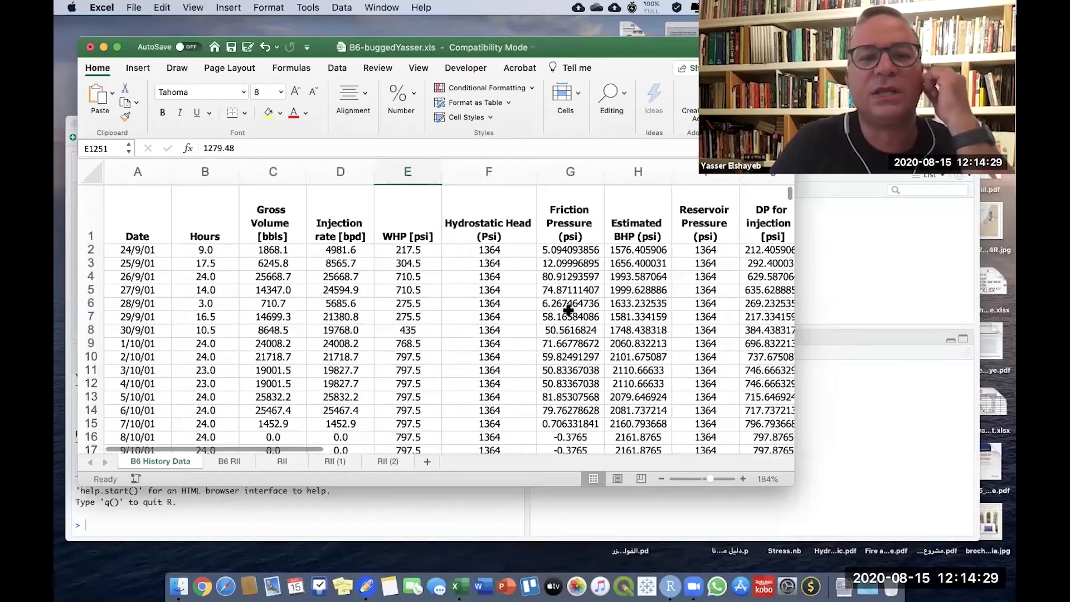
pyautogui.click(475, 225)
pyautogui.click(572, 235)
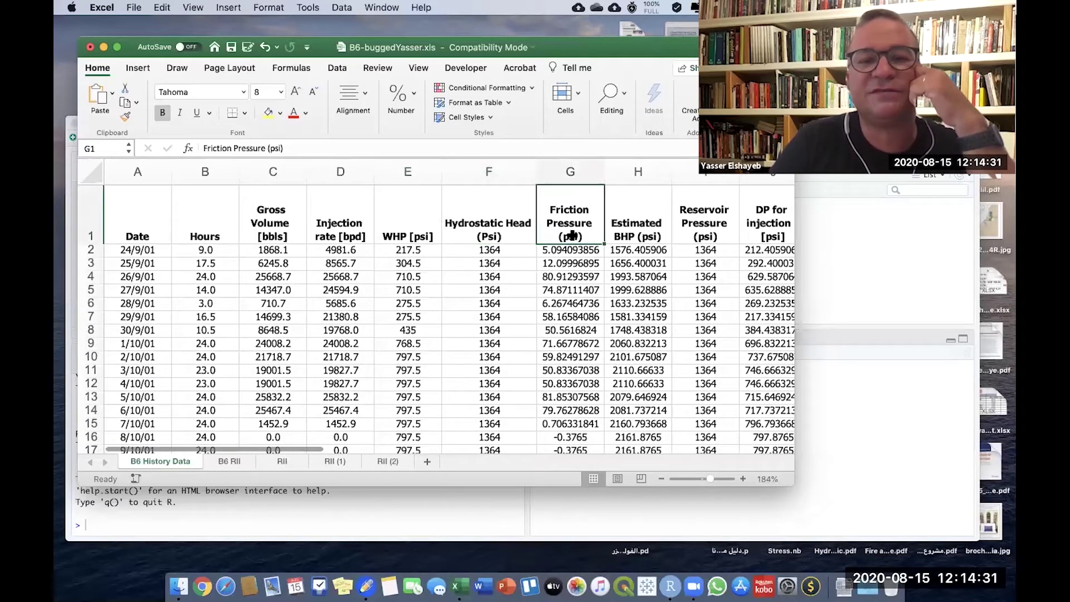
pyautogui.hscroll(3, 574, 345)
pyautogui.hscroll(3, 574, 346)
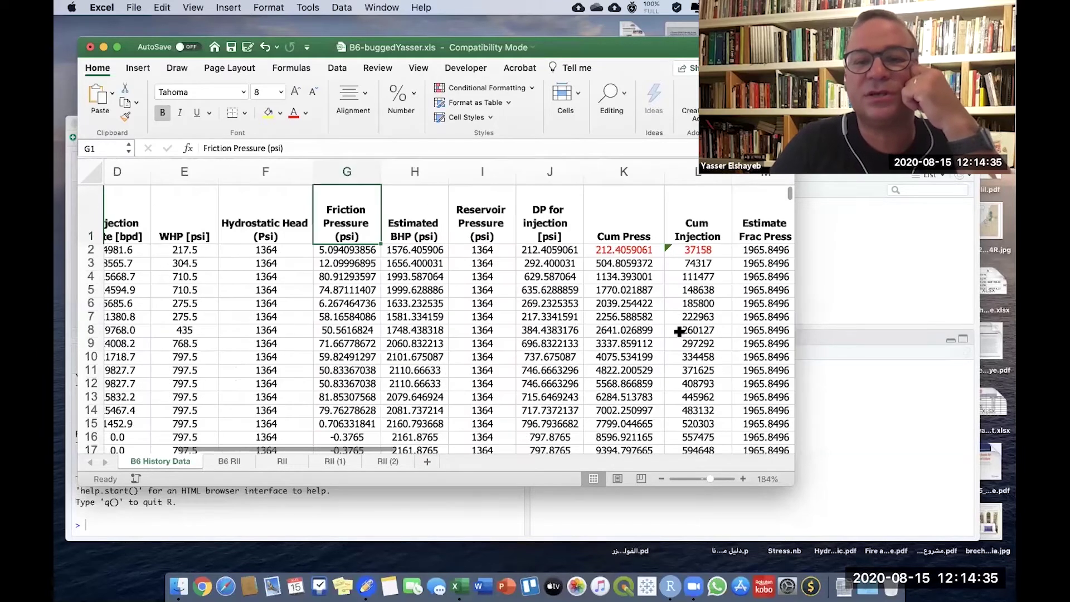
pyautogui.hscroll(6, 679, 331)
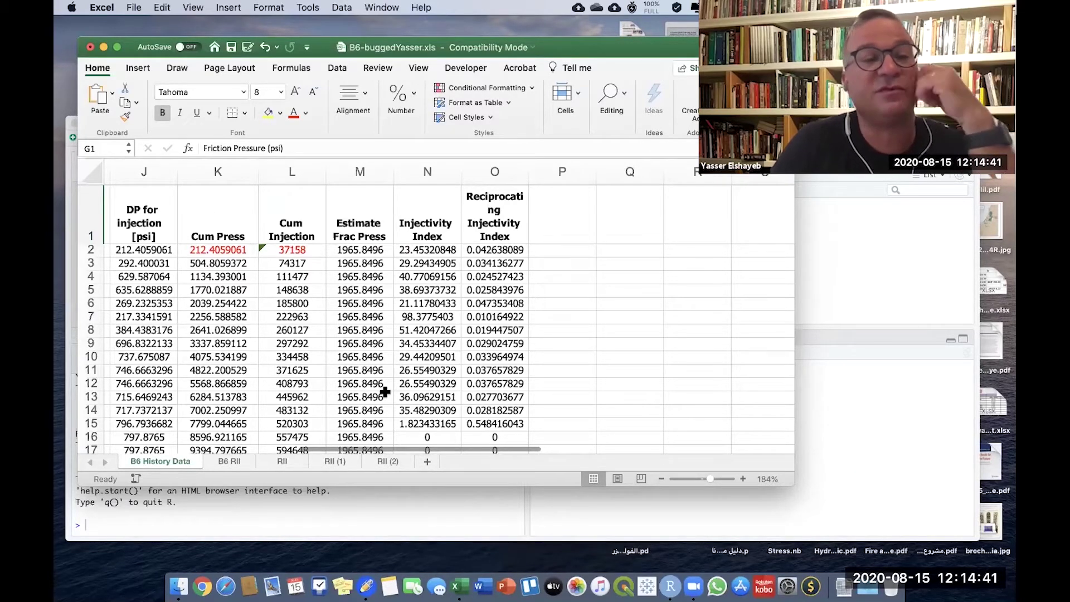
# - Minimize the B6 workbook and bring DeepStar Data Rev.xls to the front
pyautogui.click(103, 47)
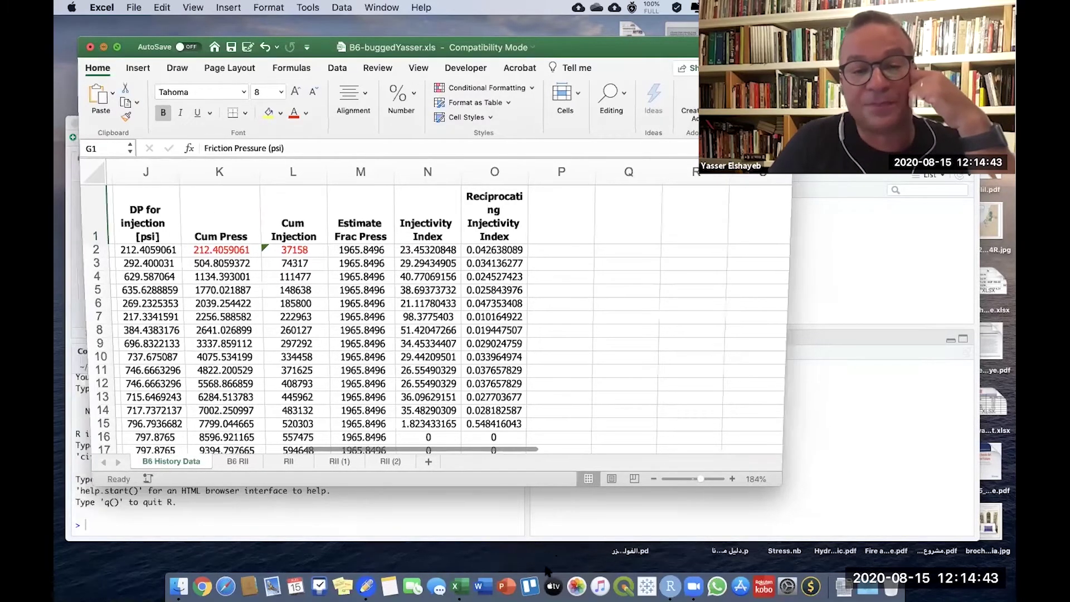
pyautogui.rightClick(455, 573)
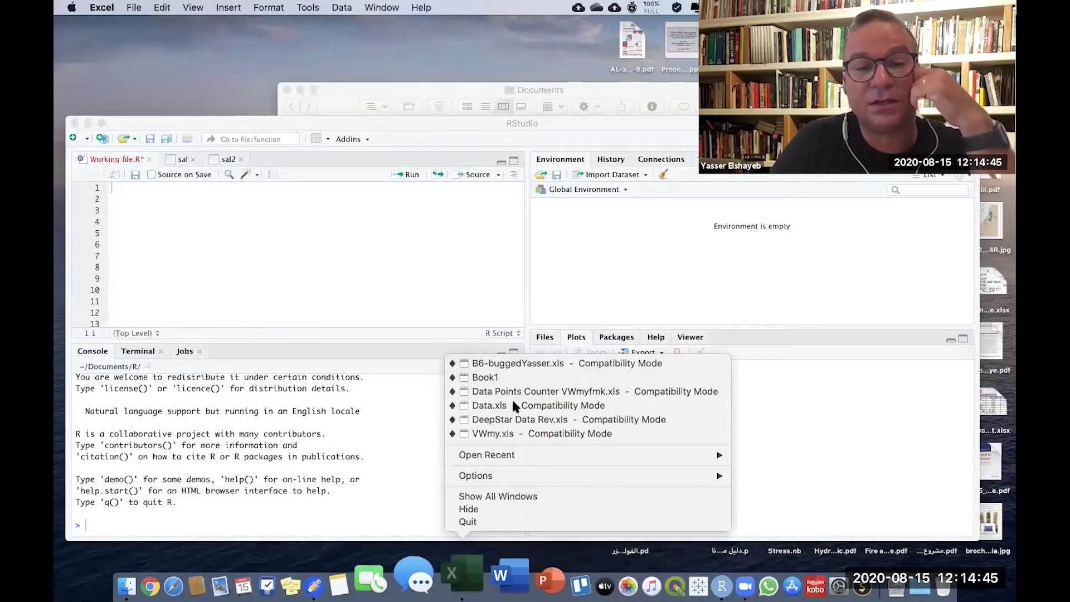
pyautogui.click(517, 419)
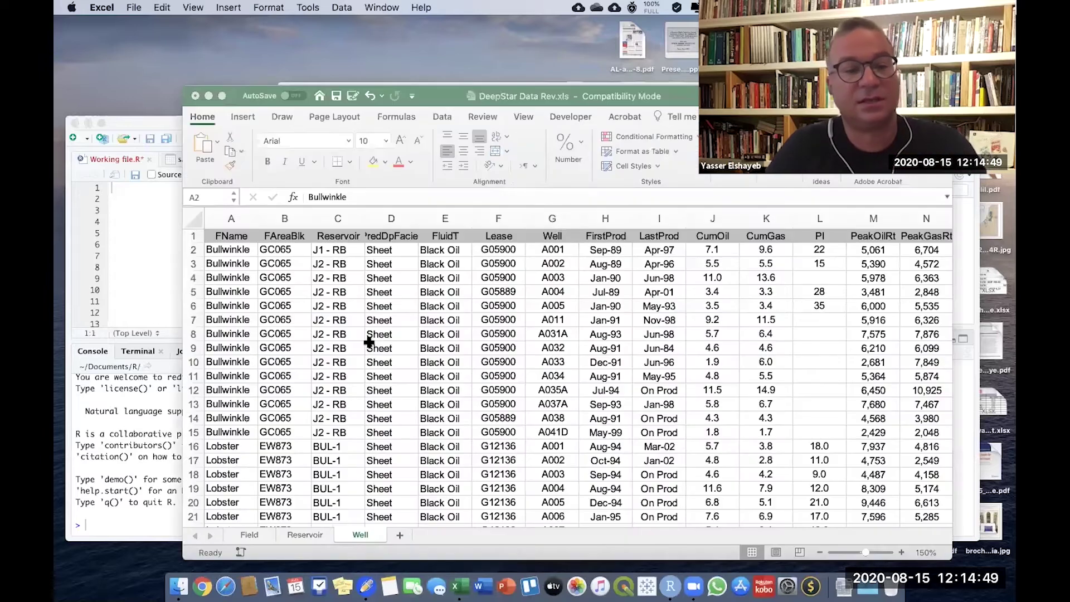
# - Skim the Well sheet down to the Oil and Gas Cap and Volatile Oil wells and return to its first rows
pyautogui.press('Down')
pyautogui.scroll(-20, 369, 342)
pyautogui.scroll(20, 369, 342)
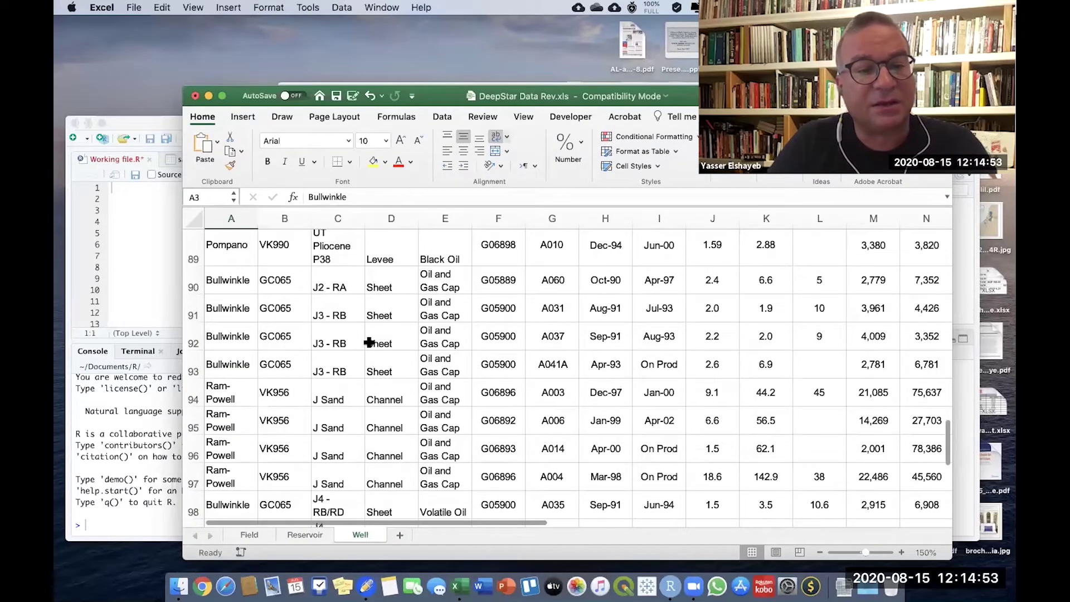
pyautogui.scroll(-3, 369, 343)
pyautogui.scroll(8, 369, 342)
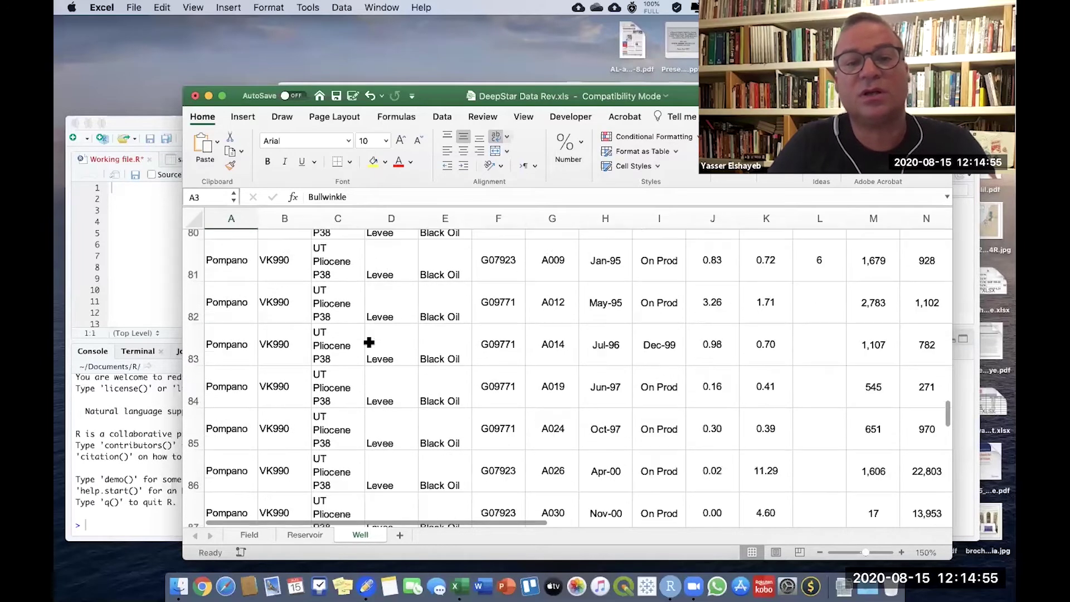
pyautogui.scroll(5, 369, 342)
pyautogui.scroll(20, 655, 234)
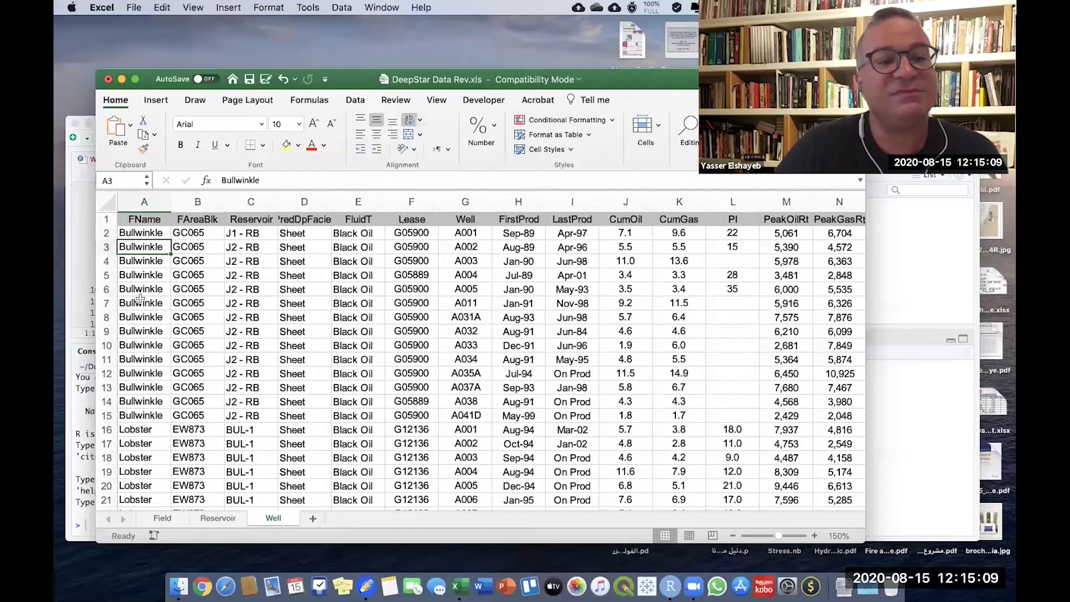
# - Examine the FName entries from Bullwinkle, Lobster, Morpeth, Petronius and Pompano down to the last Ram-Powell row, and return to the header
pyautogui.scroll(-8, 143, 439)
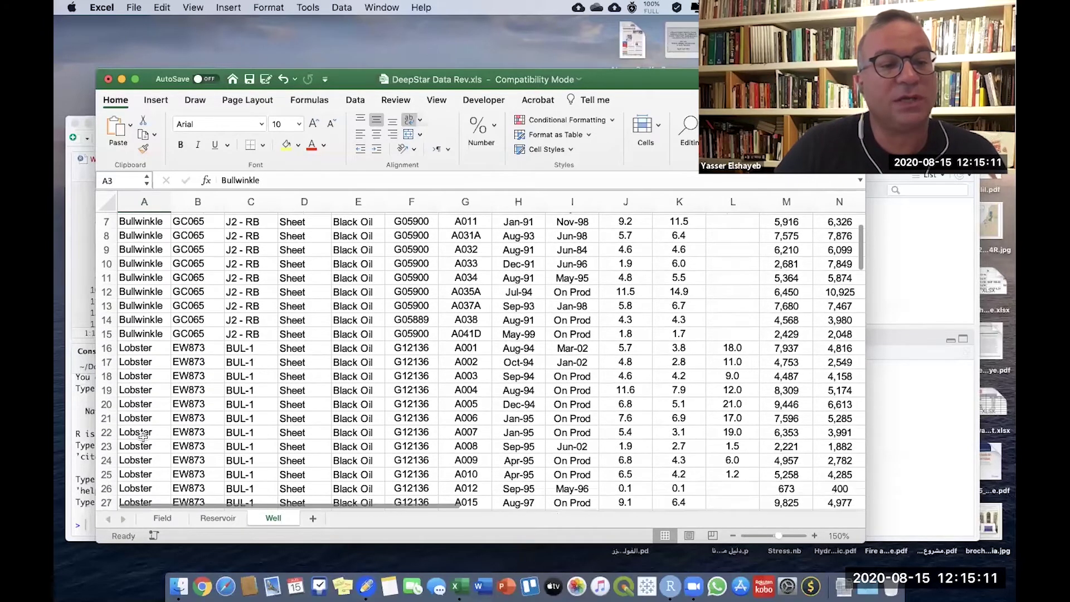
pyautogui.scroll(-10, 143, 439)
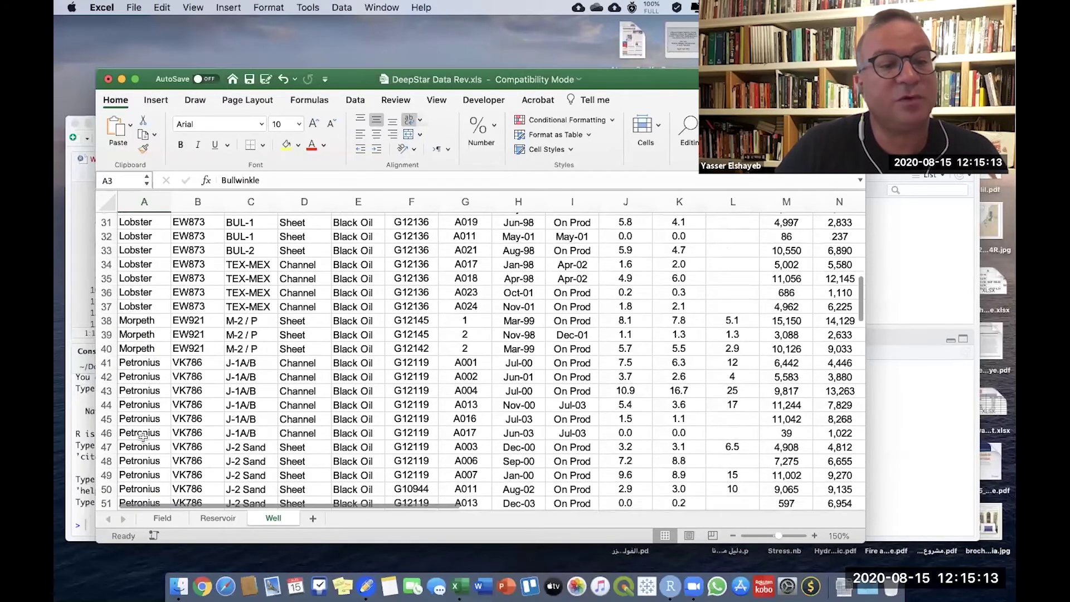
pyautogui.scroll(-12, 143, 438)
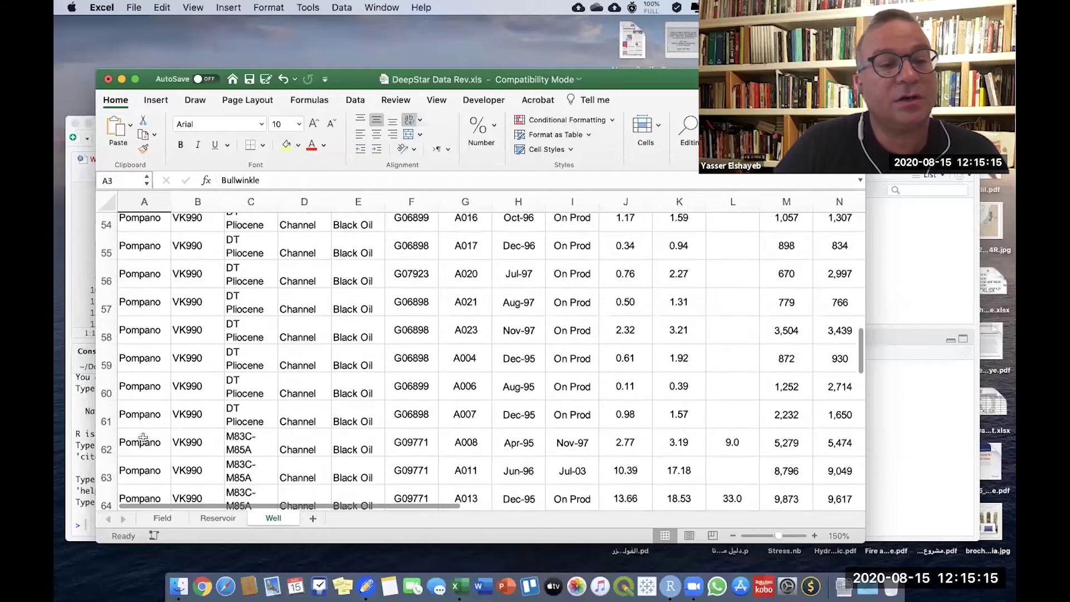
pyautogui.scroll(-10, 143, 437)
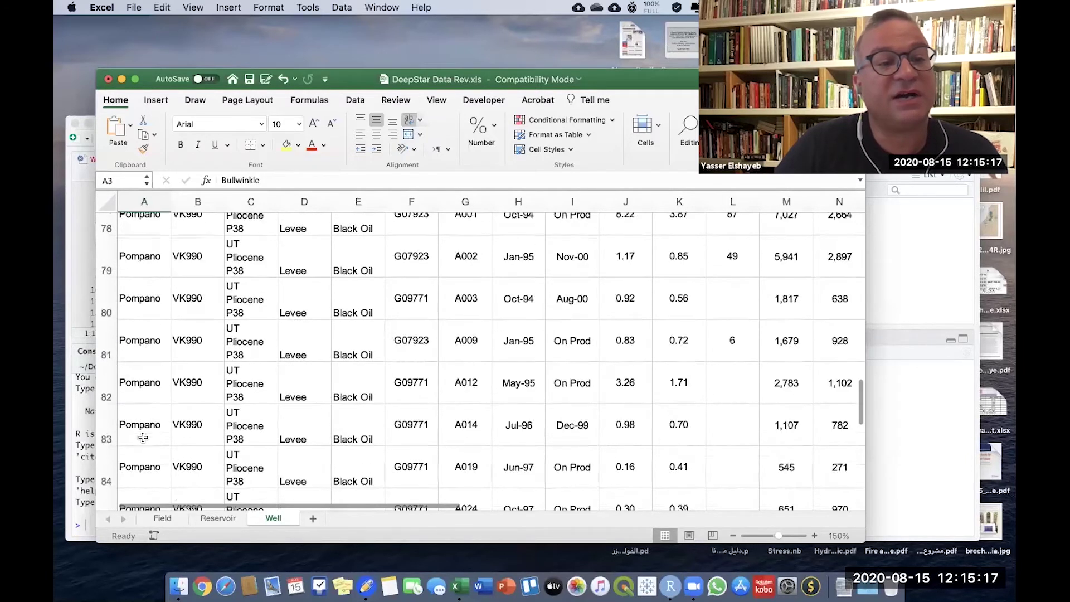
pyautogui.scroll(-5, 144, 437)
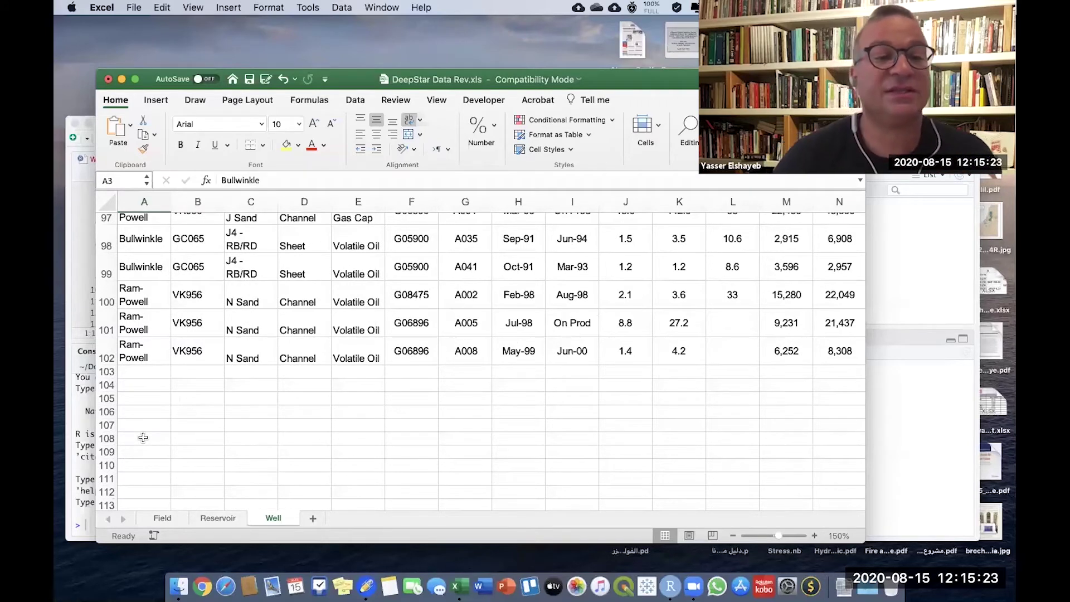
pyautogui.scroll(10, 143, 437)
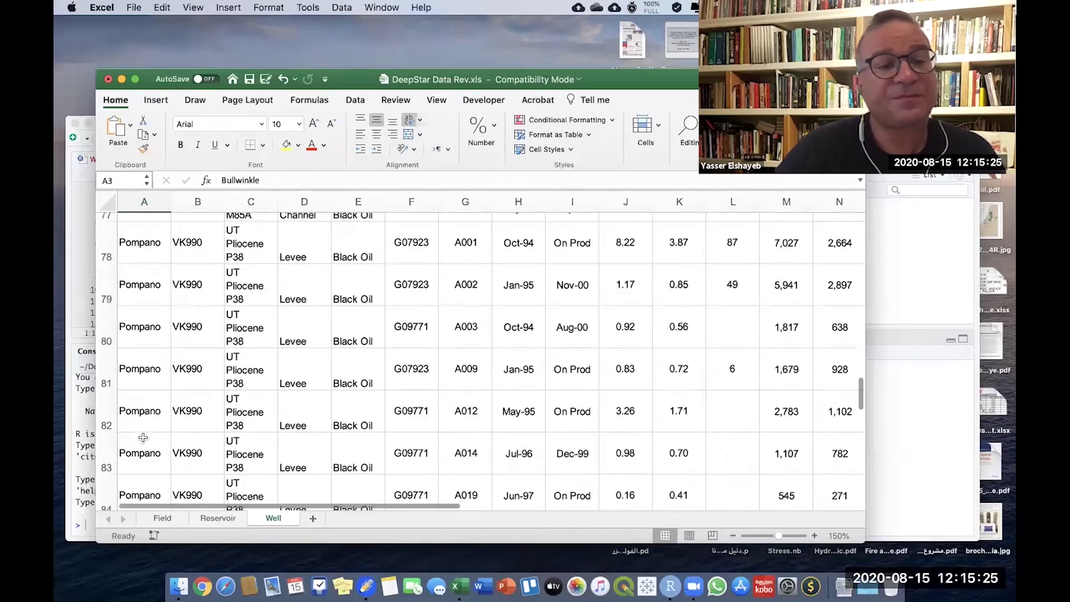
pyautogui.scroll(20, 143, 437)
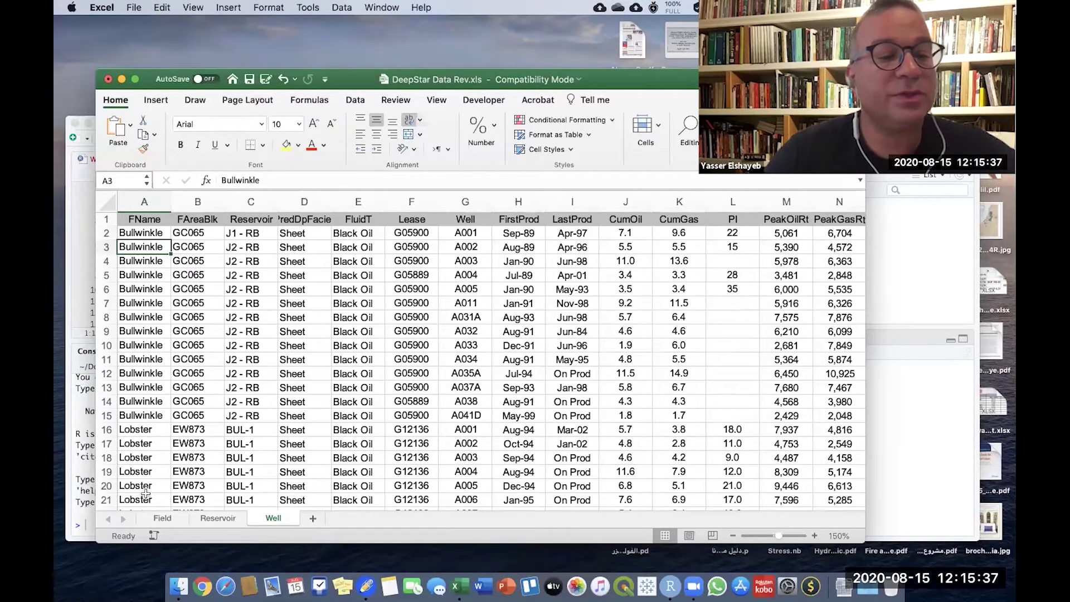
# - Select the first Lobster cell in FName and look over where the Lobster wells follow the Bullwinkle wells
pyautogui.click(138, 432)
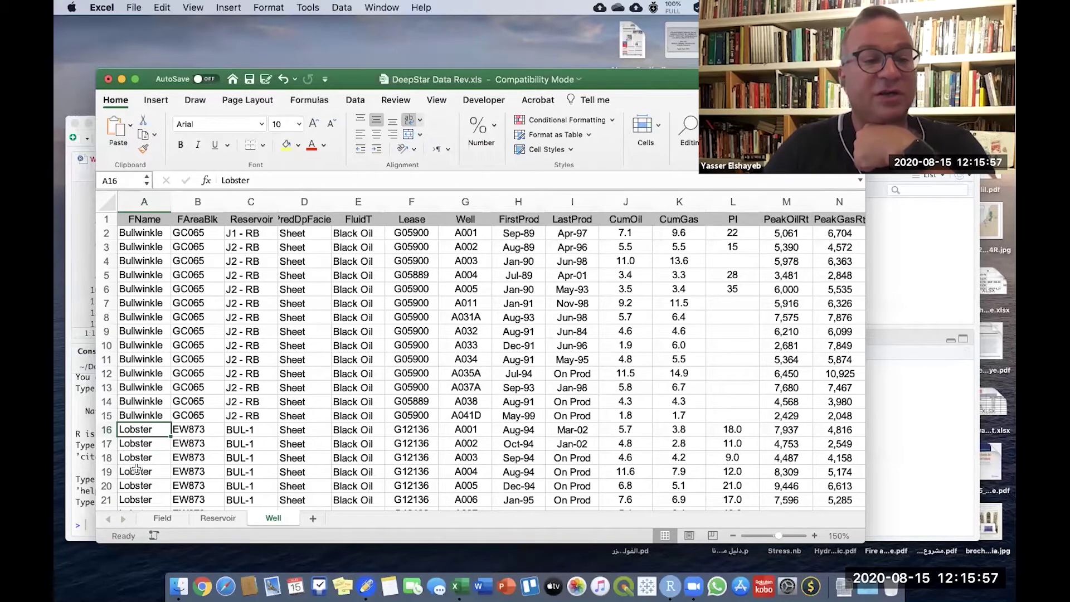
pyautogui.scroll(-3, 136, 484)
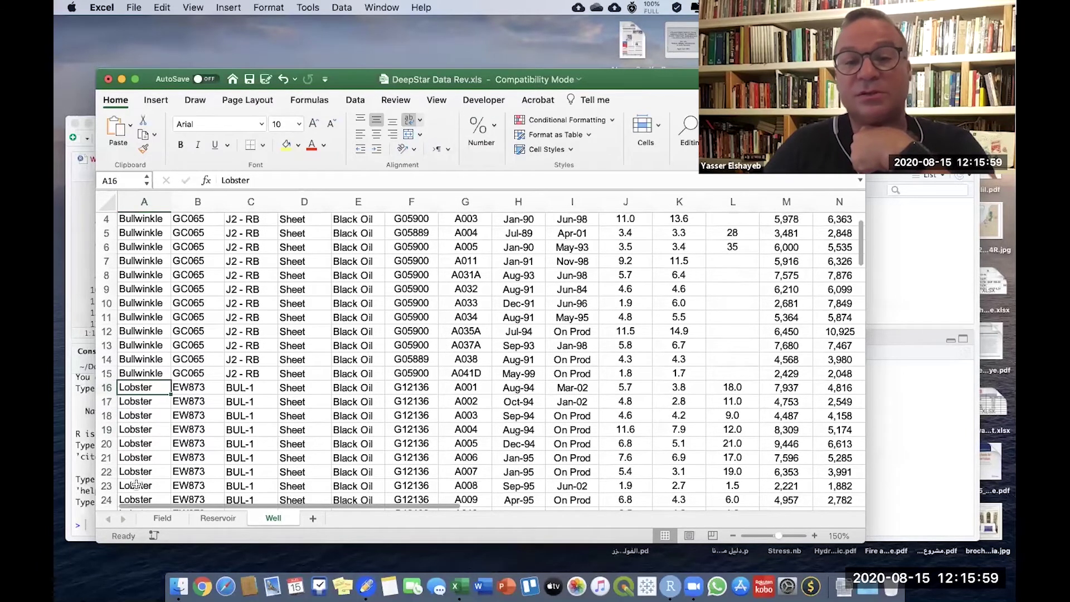
pyautogui.scroll(3, 136, 485)
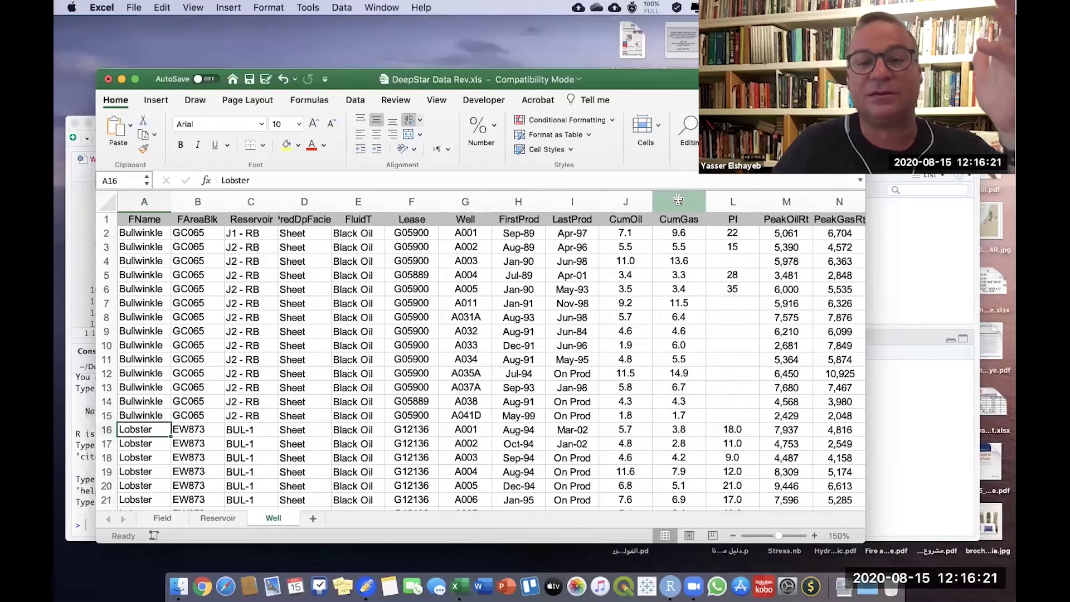
# - Insert an empty column before CumGas on the Well sheet
pyautogui.click(678, 201)
pyautogui.rightClick(678, 200)
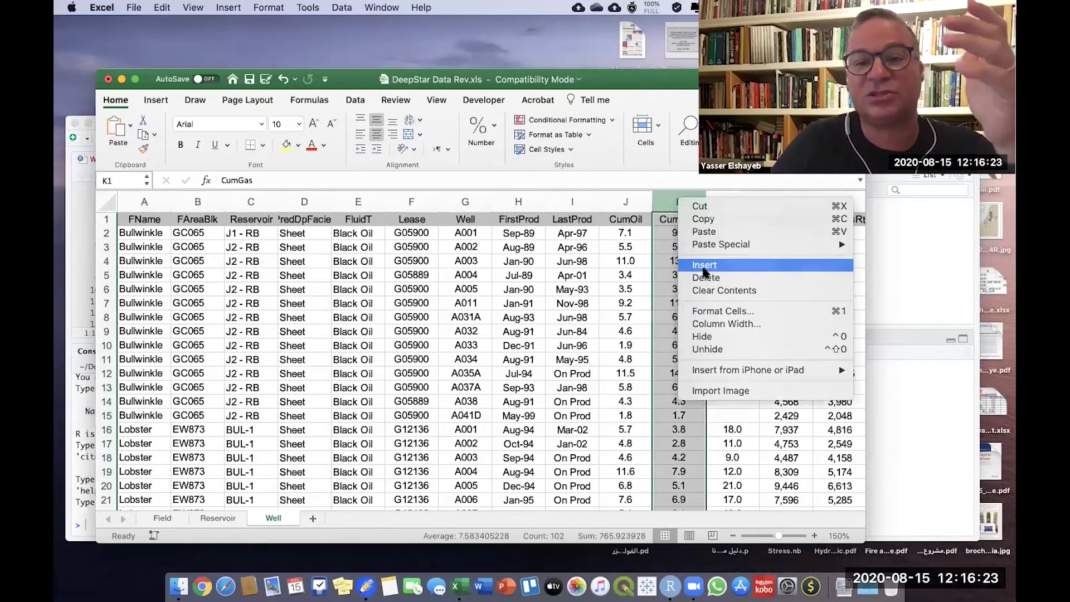
pyautogui.click(704, 265)
pyautogui.click(671, 233)
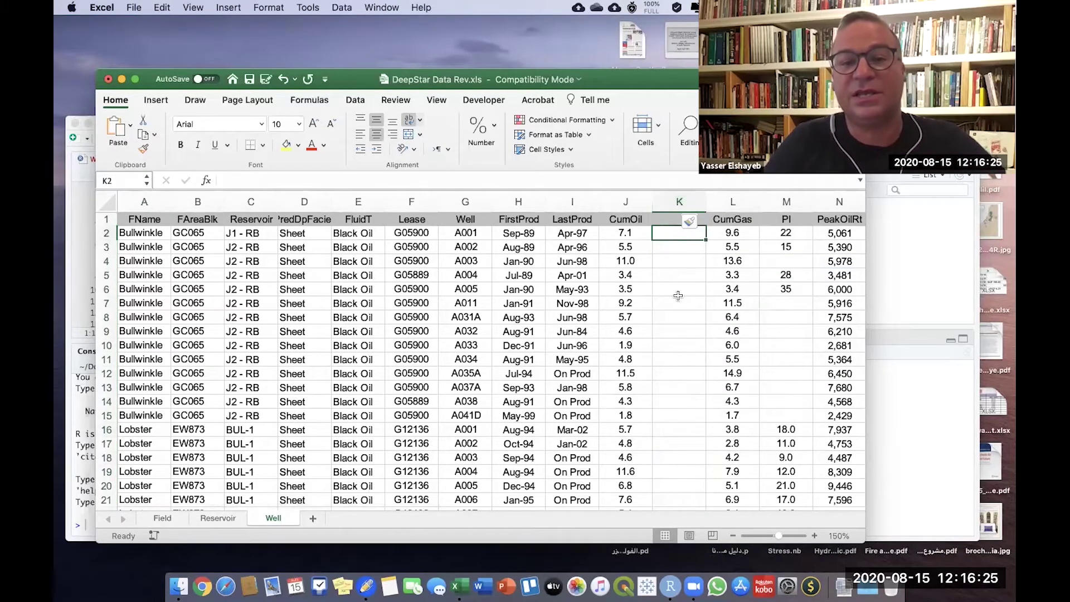
pyautogui.write('=if')
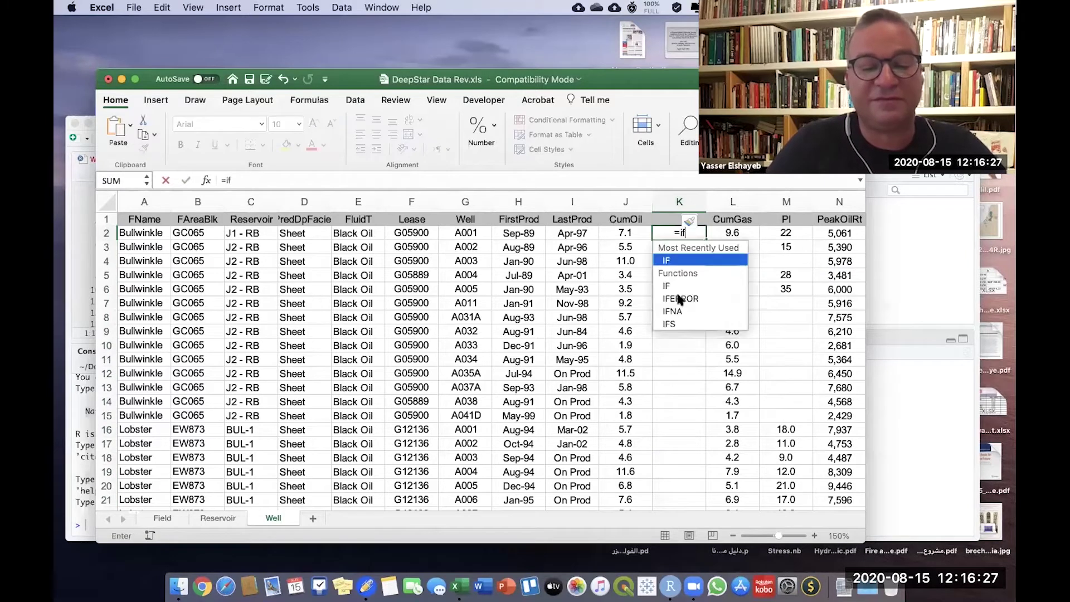
pyautogui.write('s(')
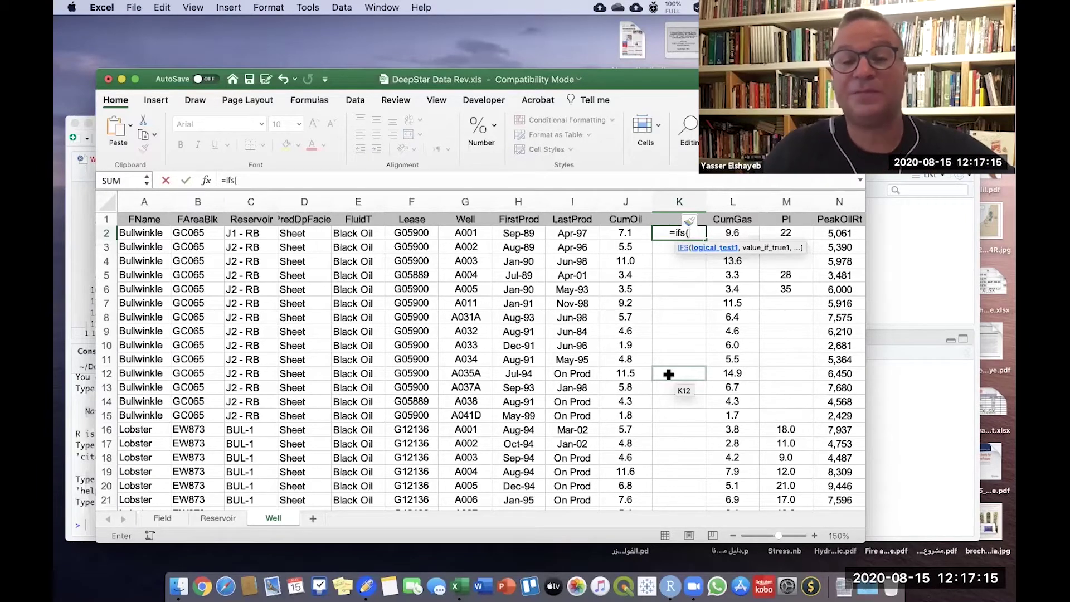
pyautogui.press('BackSpace')
pyautogui.press('Escape')
pyautogui.press('Escape')
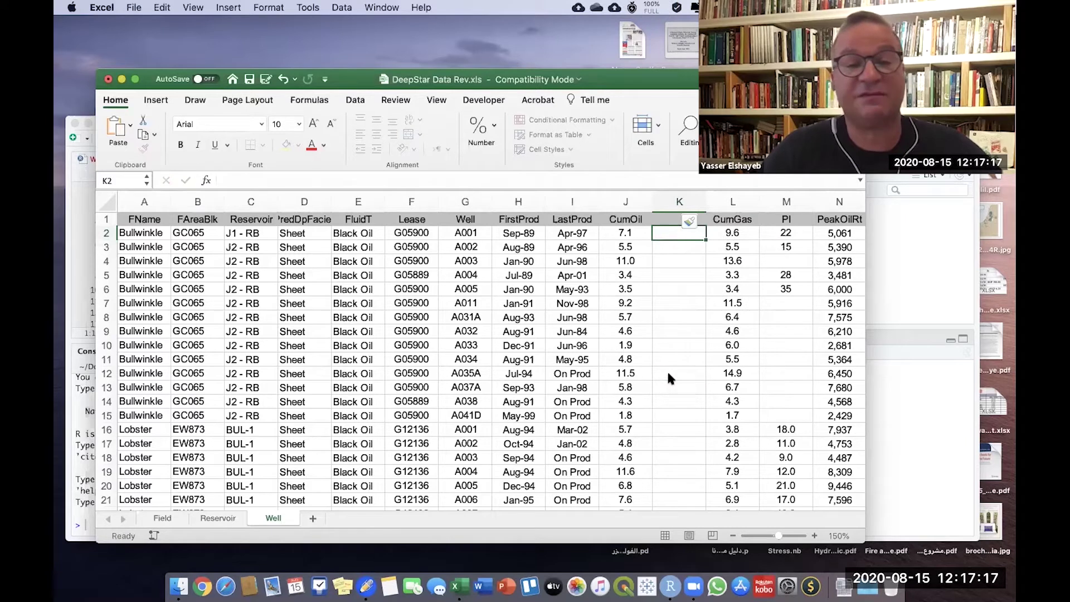
pyautogui.click(674, 246)
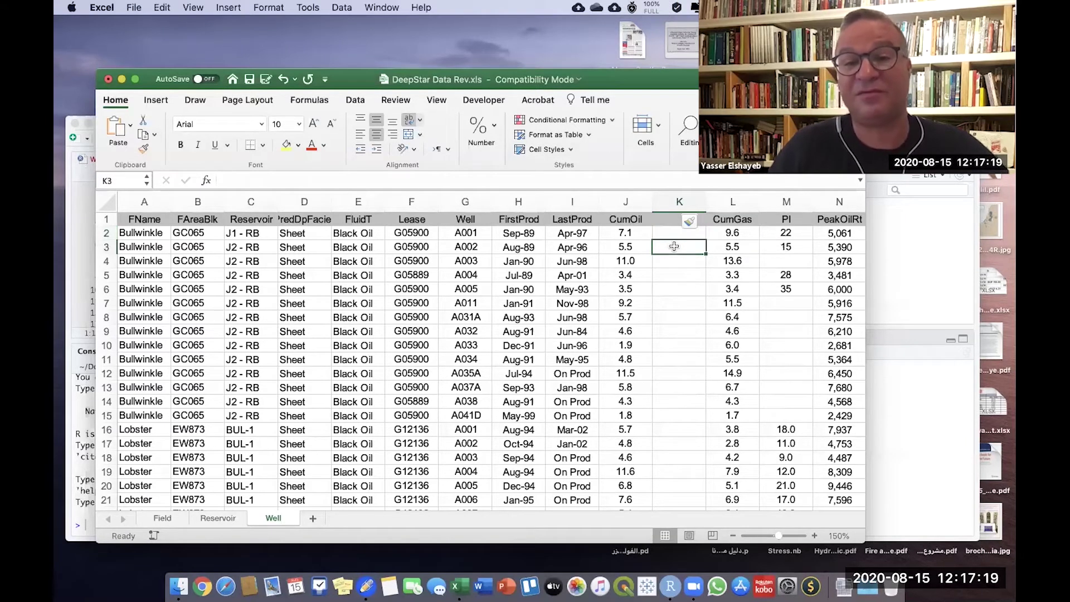
pyautogui.click(672, 234)
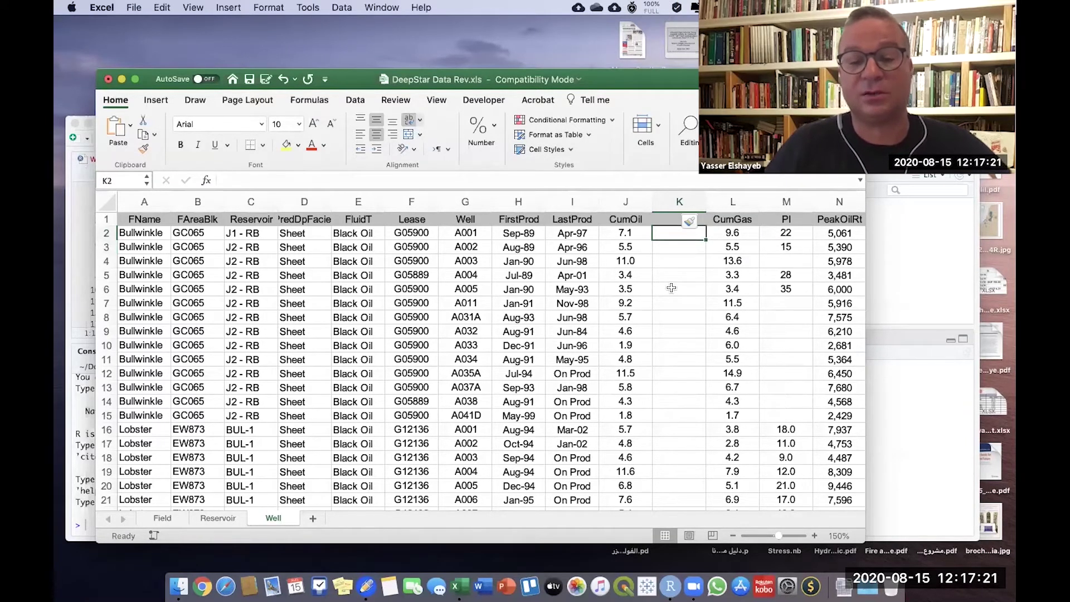
pyautogui.write('=')
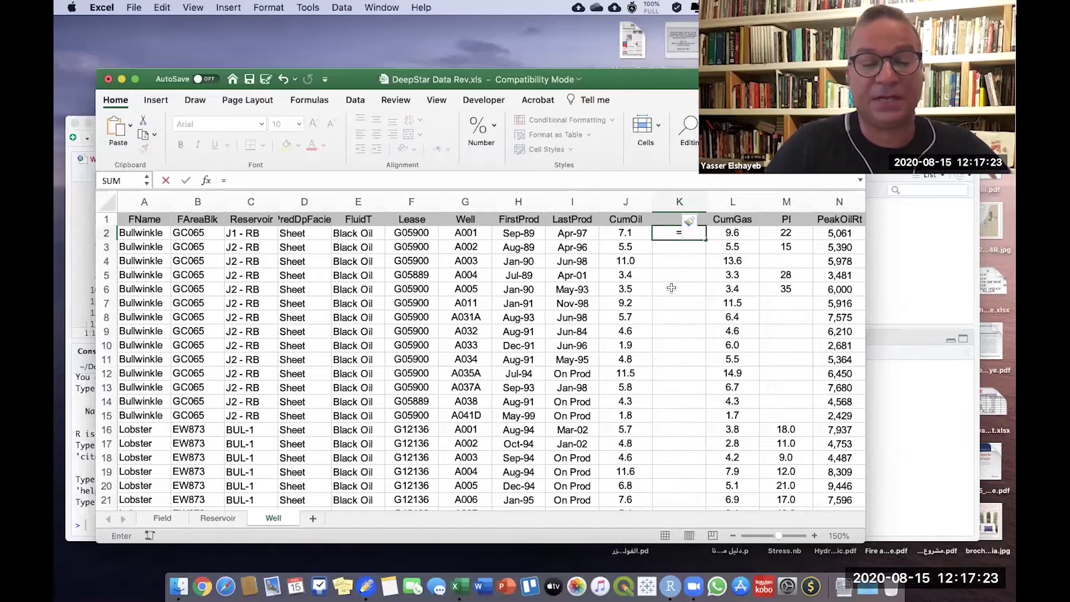
pyautogui.write('counti')
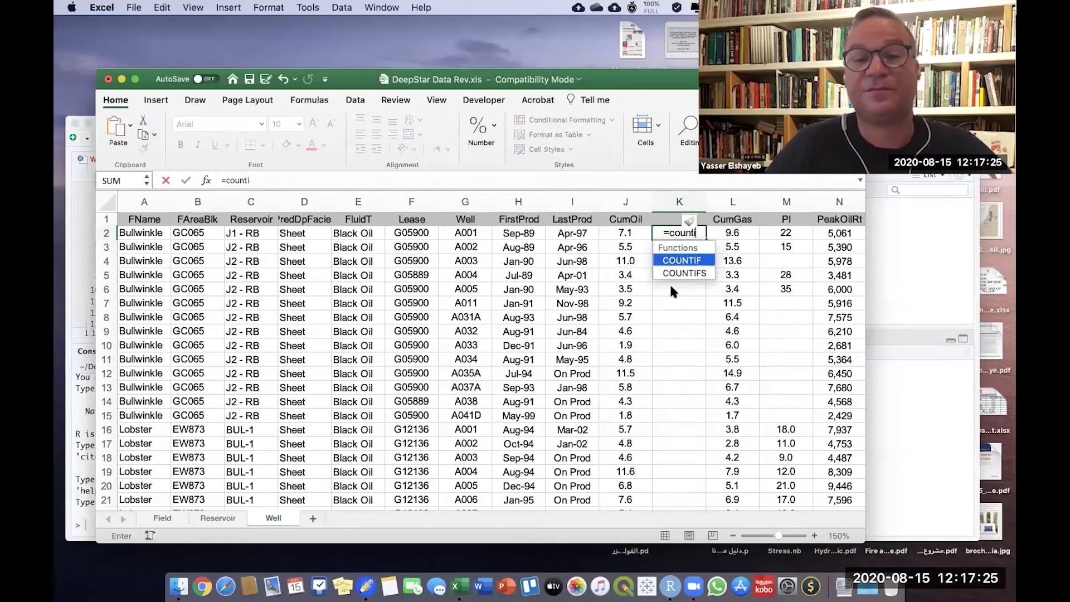
pyautogui.write('f(')
pyautogui.moveTo(140, 233); pyautogui.dragTo(141, 303)
pyautogui.moveTo(170, 456); pyautogui.dragTo(162, 418)
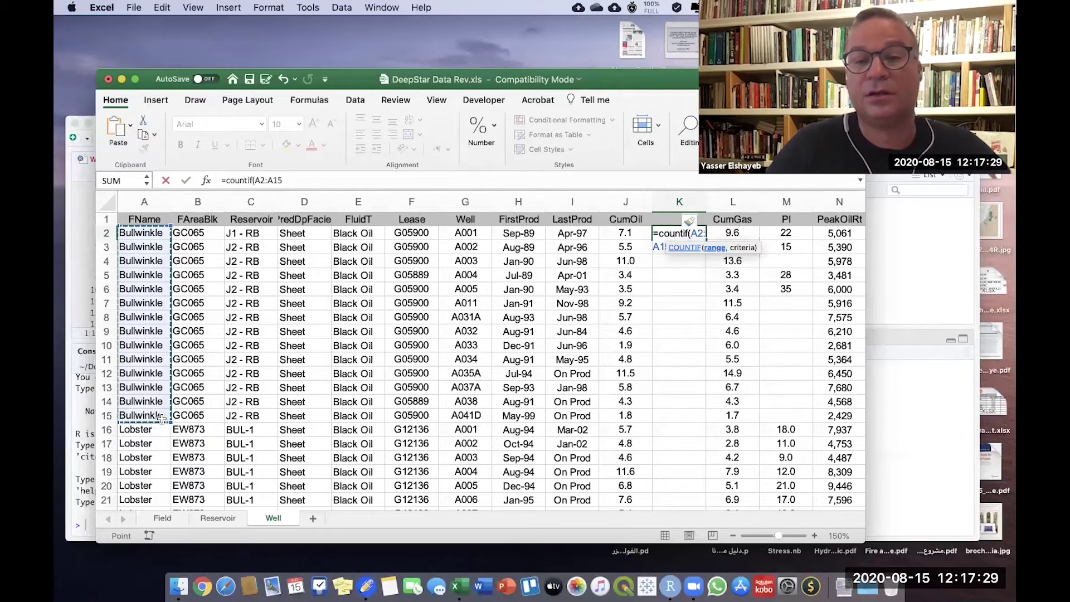
pyautogui.write(',')
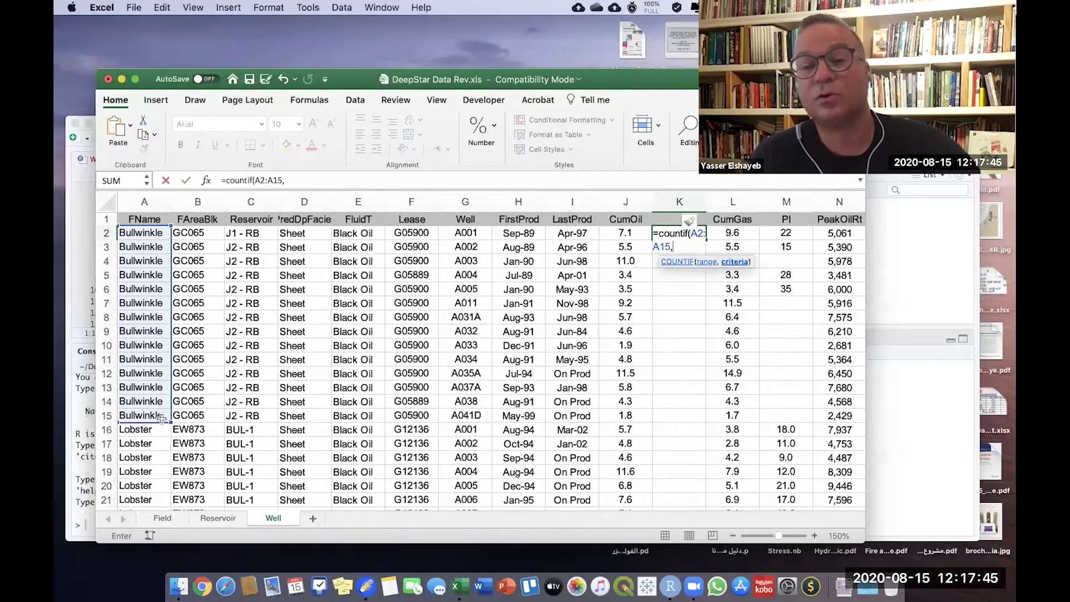
pyautogui.press('Escape')
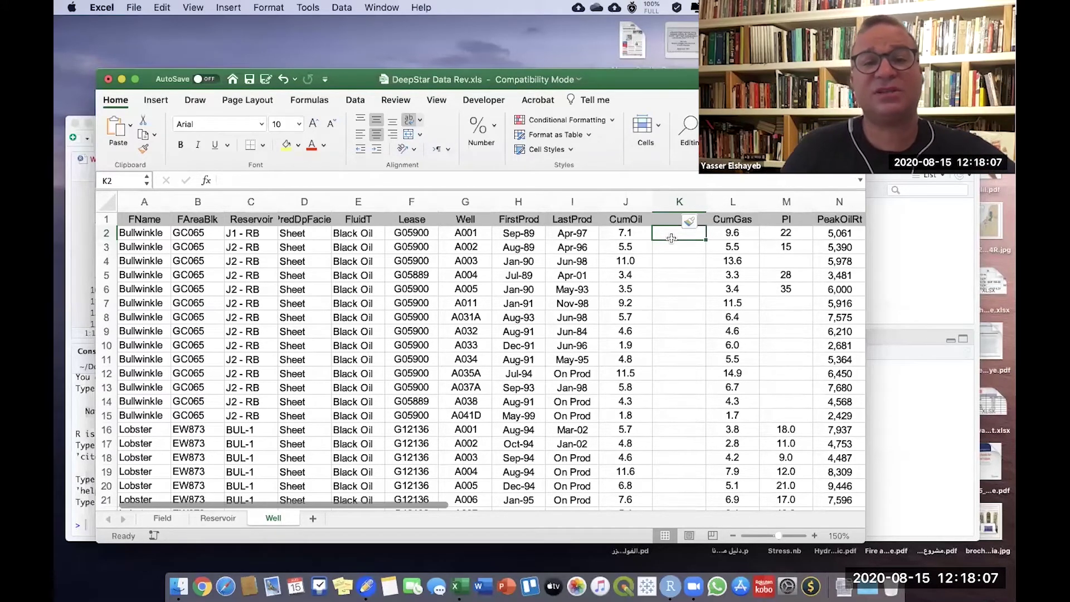
# - Try to insert a markers-only scatter chart with just the CumGas header cell selected
pyautogui.click(627, 219)
pyautogui.click(736, 220)
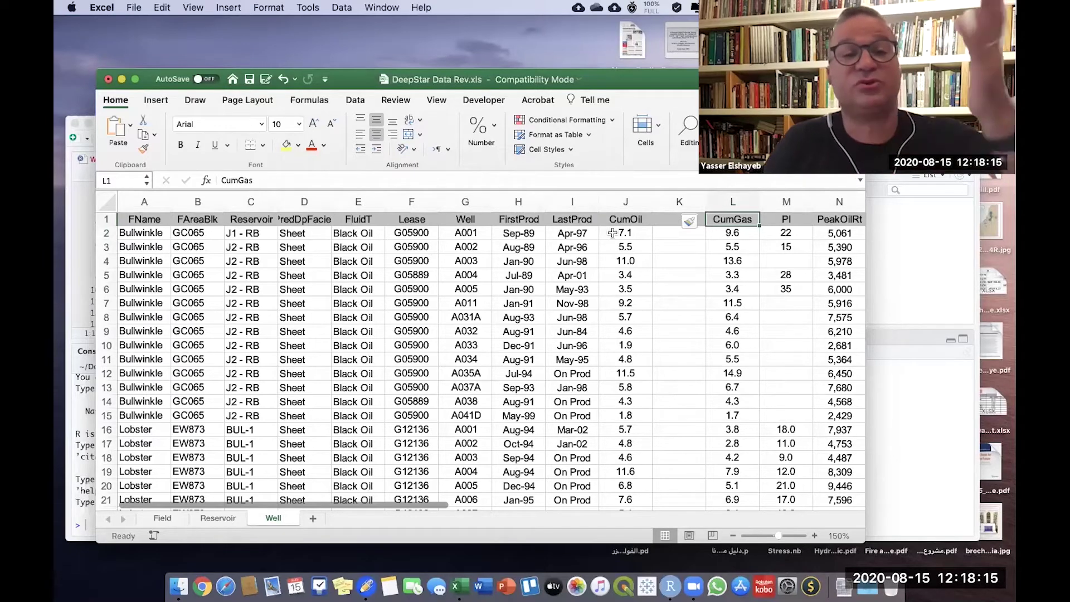
pyautogui.moveTo(352, 84); pyautogui.dragTo(351, 82)
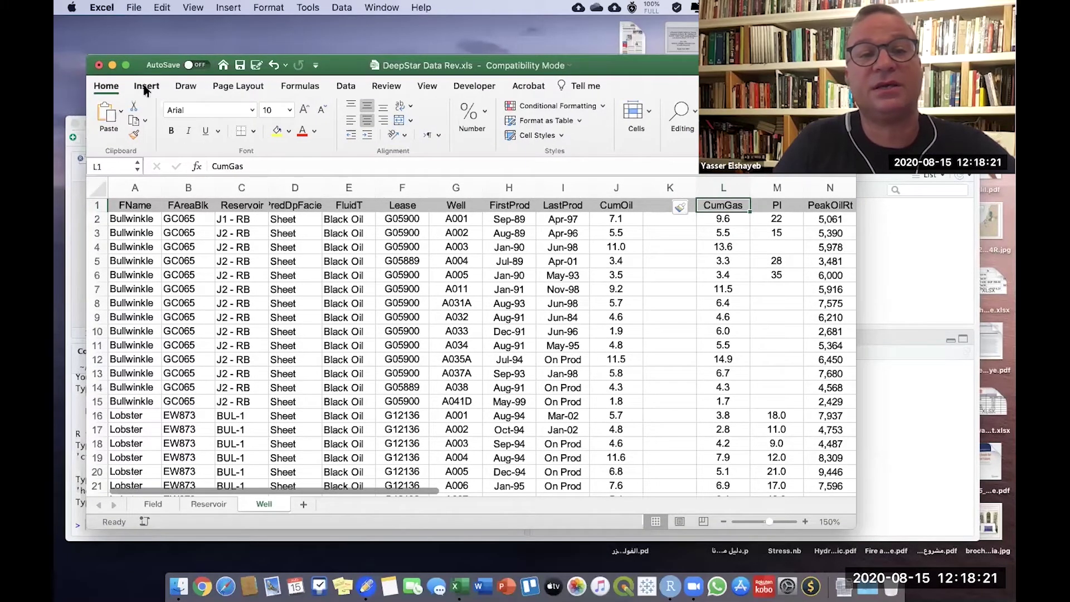
pyautogui.click(146, 87)
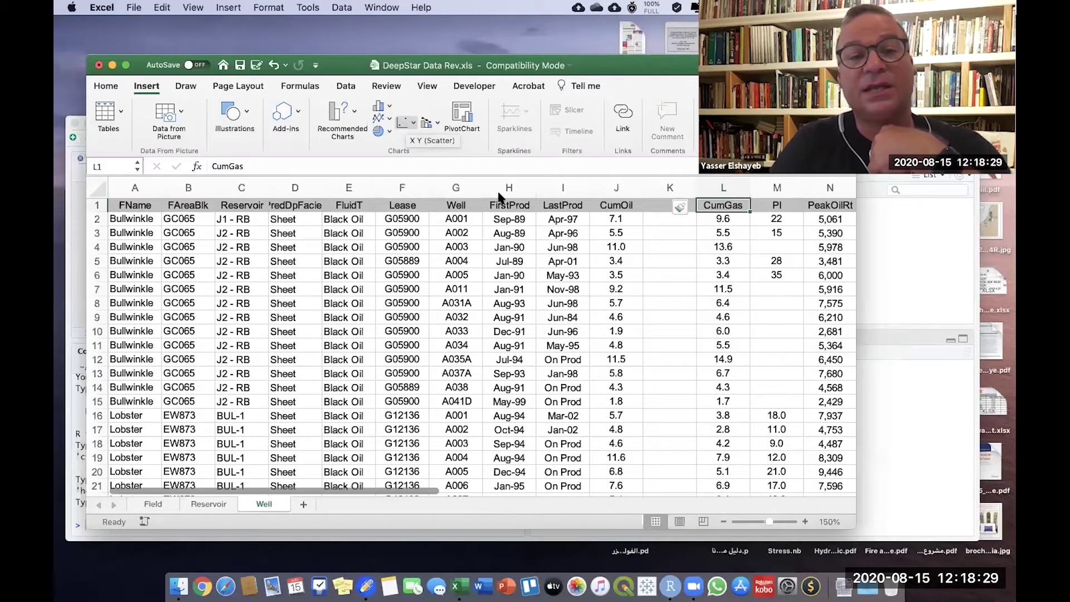
pyautogui.click(407, 122)
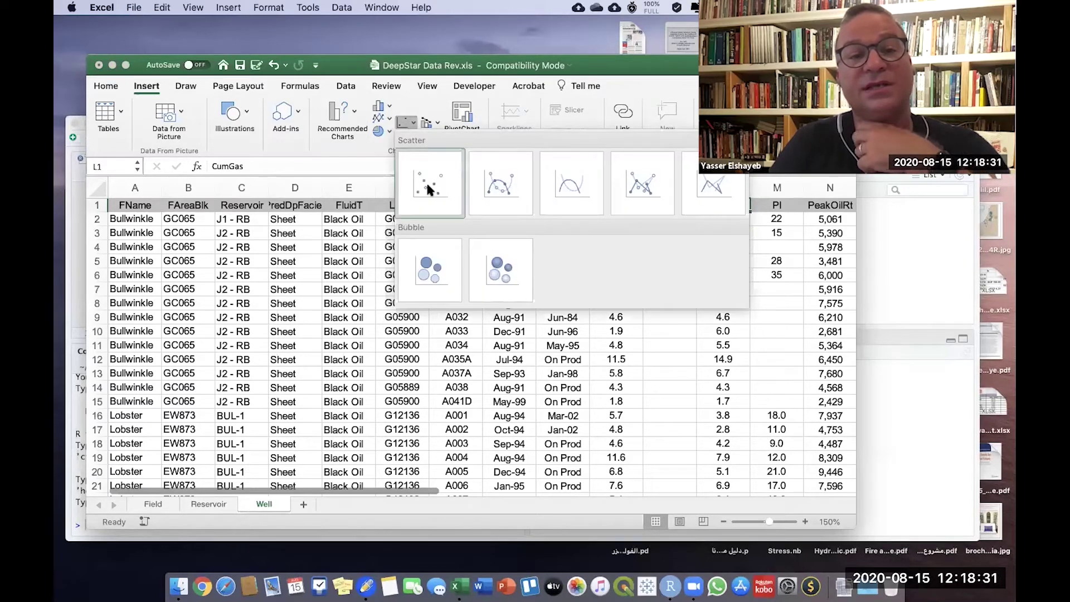
pyautogui.click(430, 190)
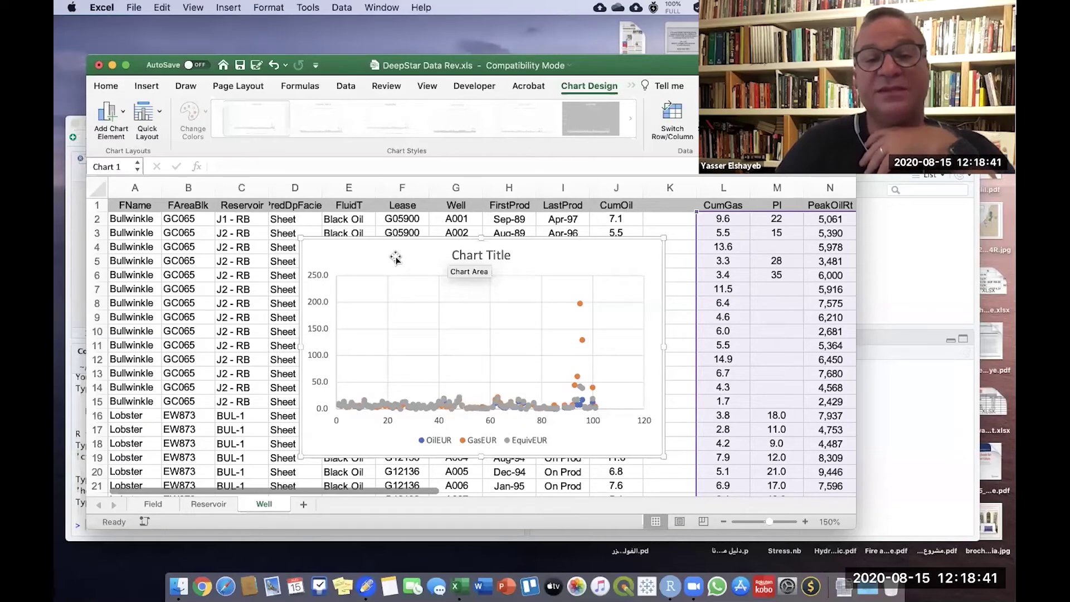
pyautogui.press('Escape')
pyautogui.press('super+z')
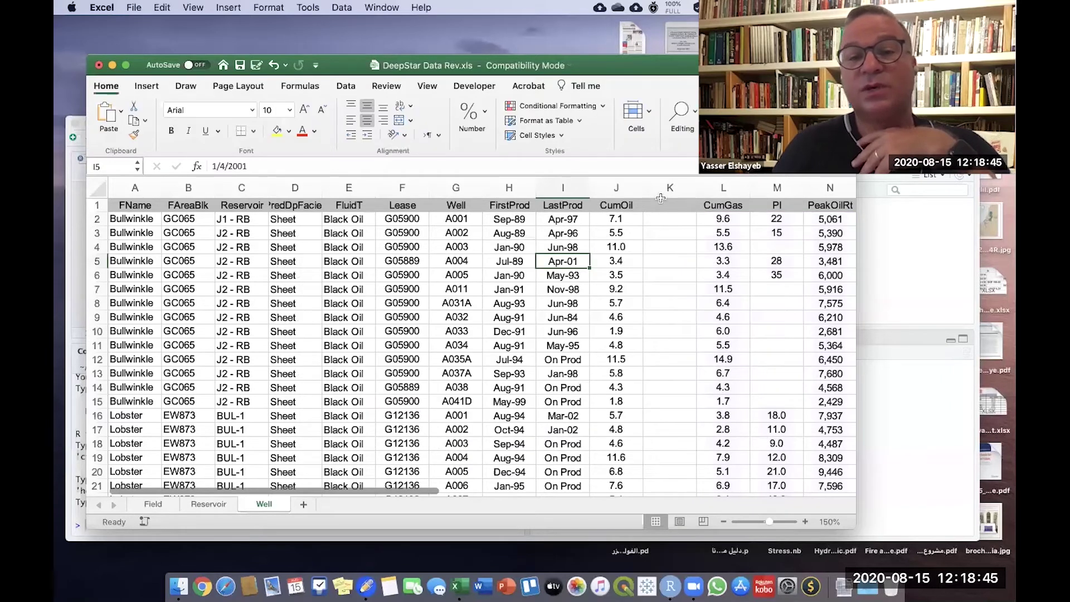
# - Insert a markers-only scatter chart from the whole CumOil and CumGas columns
pyautogui.click(615, 187)
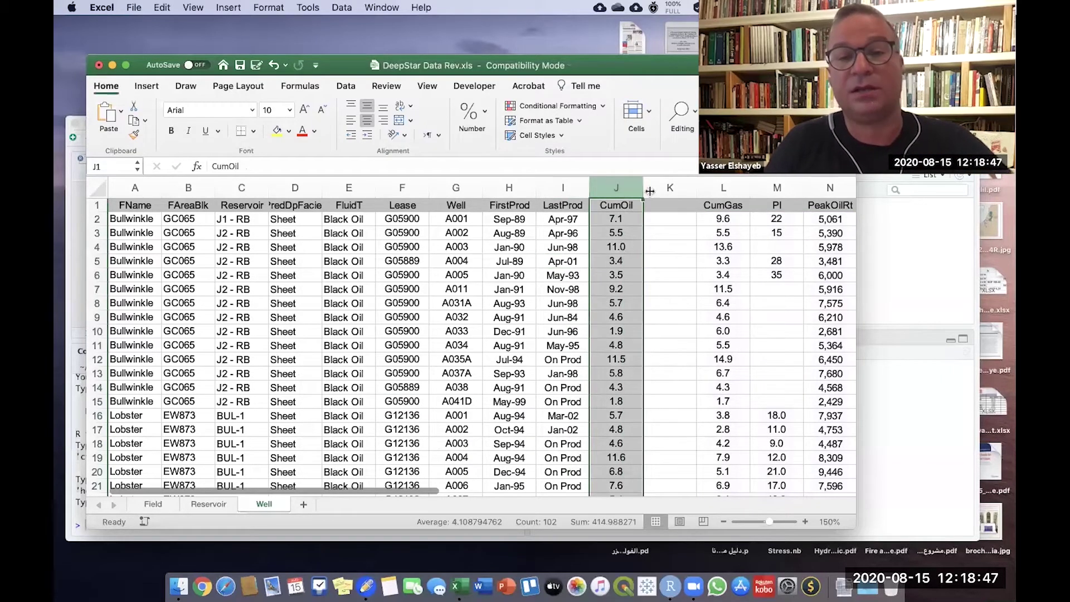
pyautogui.keyDown('super'); pyautogui.click(725, 188); pyautogui.keyUp('super')
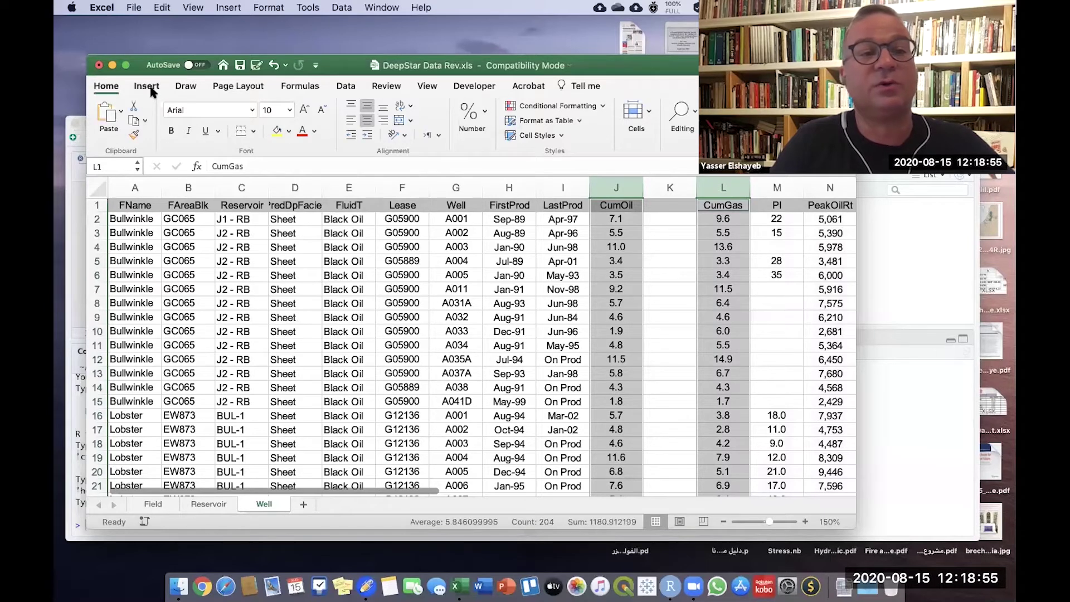
pyautogui.click(412, 120)
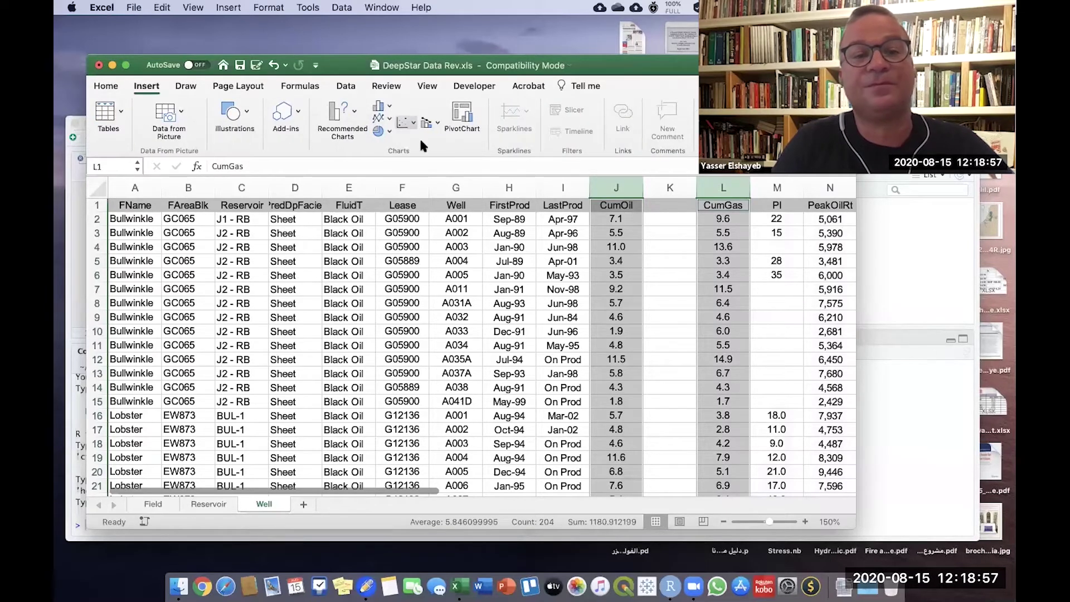
pyautogui.click(430, 181)
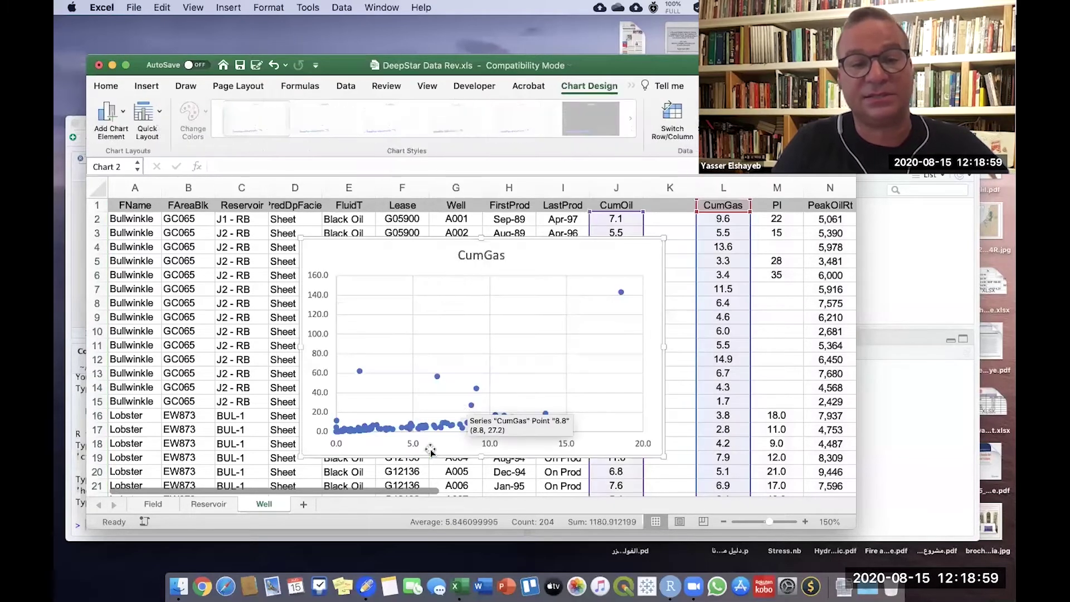
# - Enlarge the CumGas scatter chart and place it clear of the CumOil and CumGas columns
pyautogui.moveTo(664, 457); pyautogui.dragTo(737, 472)
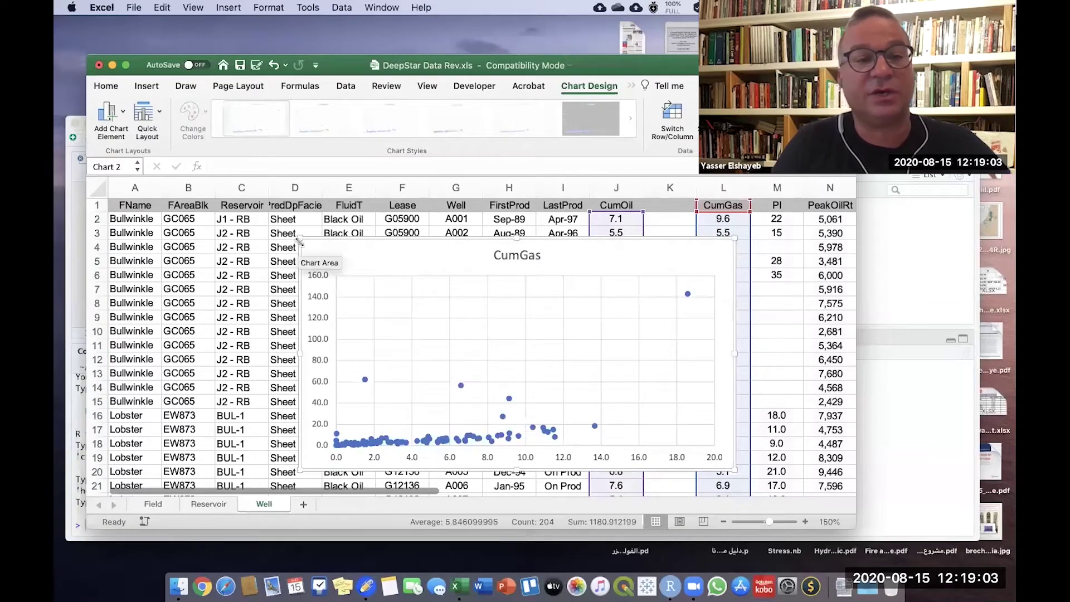
pyautogui.moveTo(297, 231); pyautogui.dragTo(284, 205)
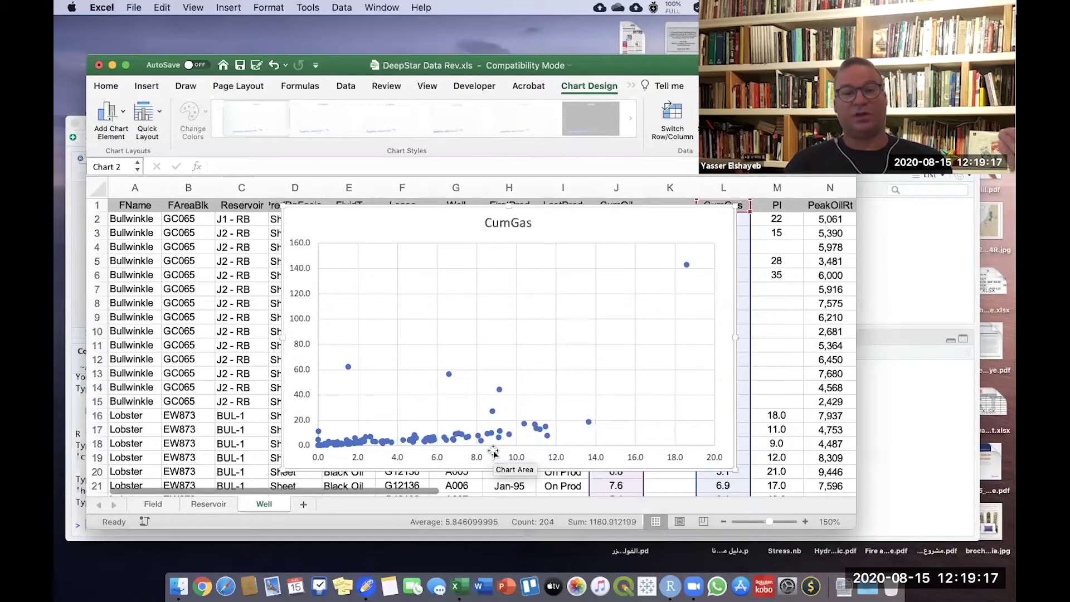
pyautogui.moveTo(559, 223); pyautogui.dragTo(422, 229)
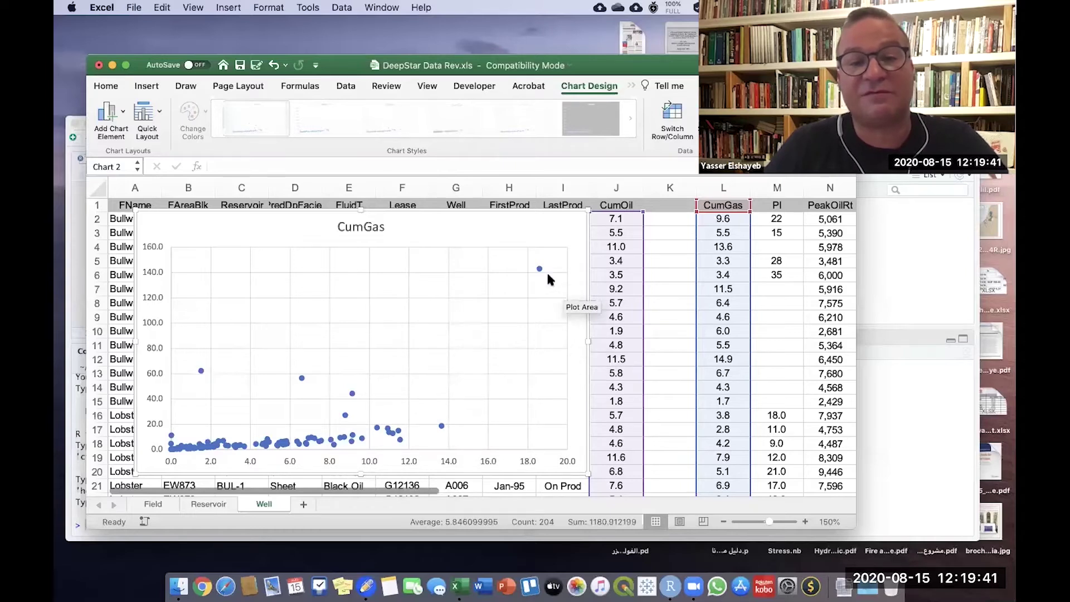
# - Inspect the point with the highest CumGas on the chart, narrow the chart slightly, and look for the matching row in the data
pyautogui.moveTo(539, 272)
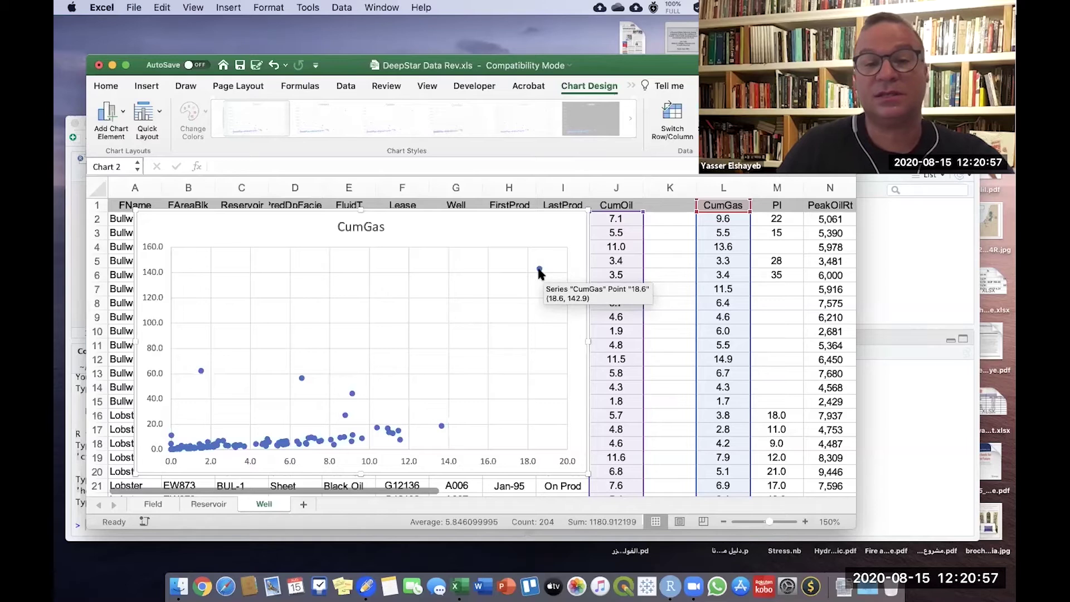
pyautogui.click(539, 272)
pyautogui.click(539, 272)
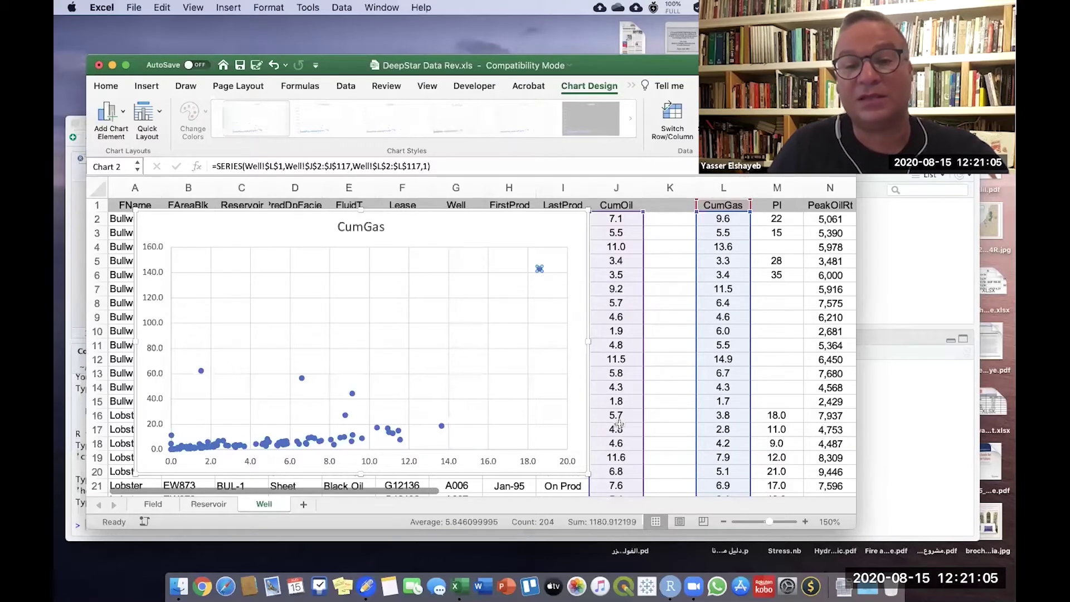
pyautogui.moveTo(588, 341); pyautogui.dragTo(557, 341)
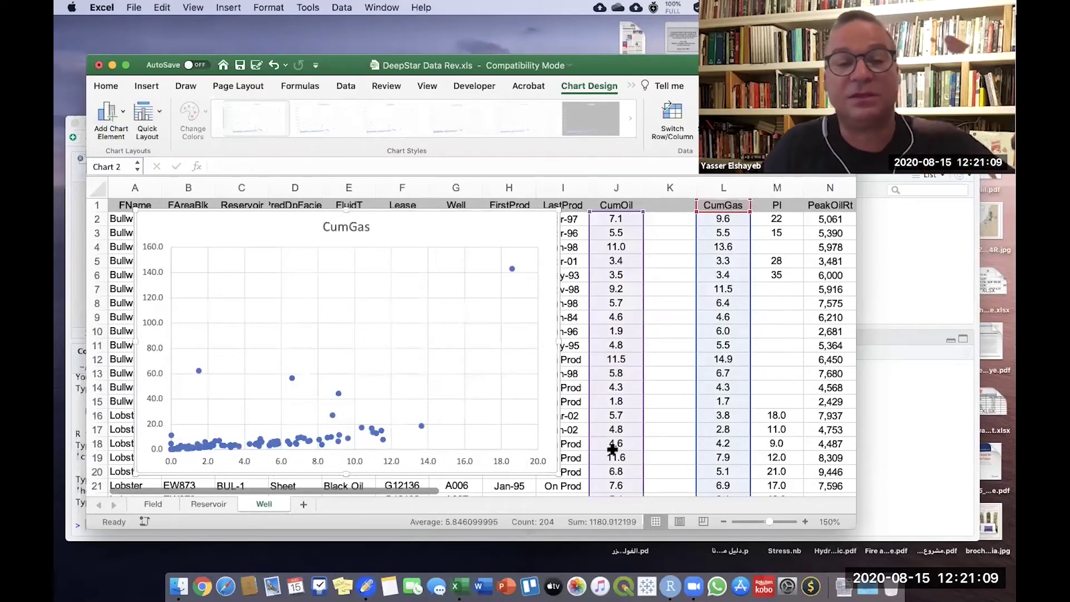
pyautogui.click(512, 269)
pyautogui.click(512, 269)
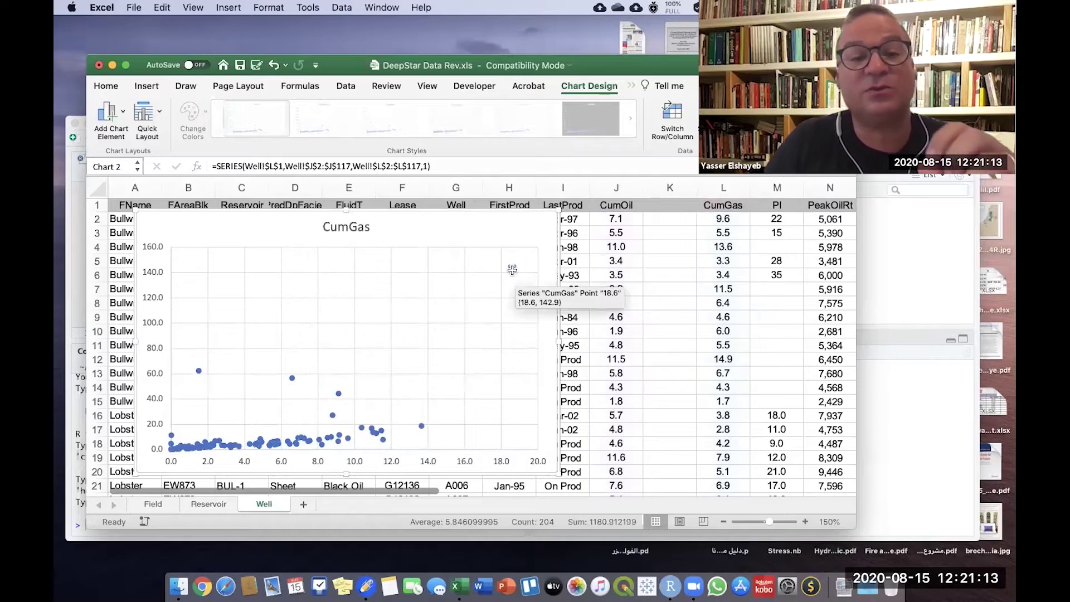
pyautogui.scroll(-1, 623, 457)
pyautogui.scroll(-10, 623, 457)
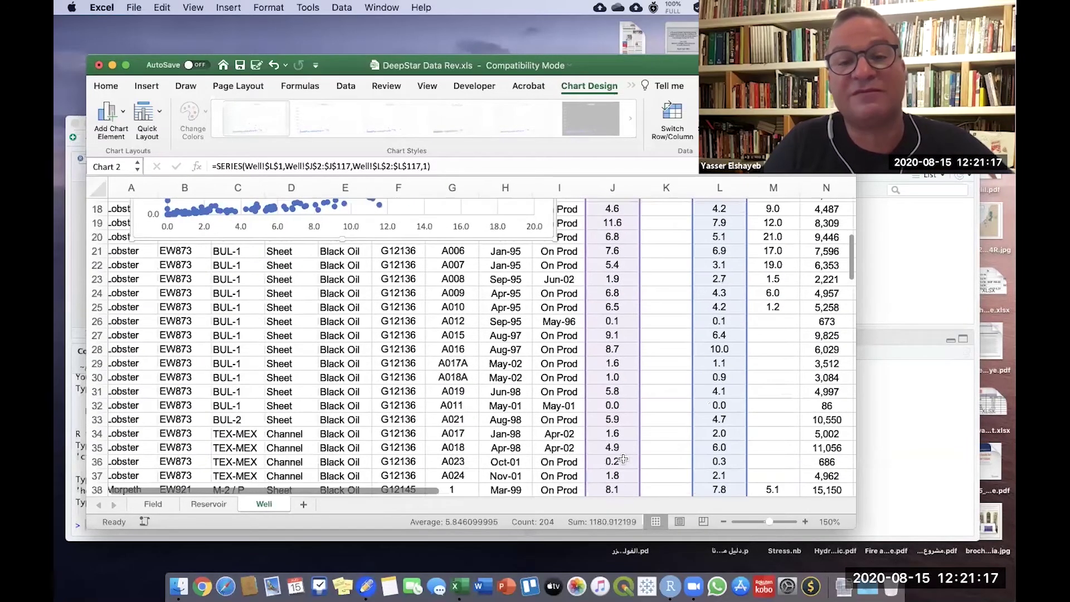
pyautogui.scroll(10, 610, 251)
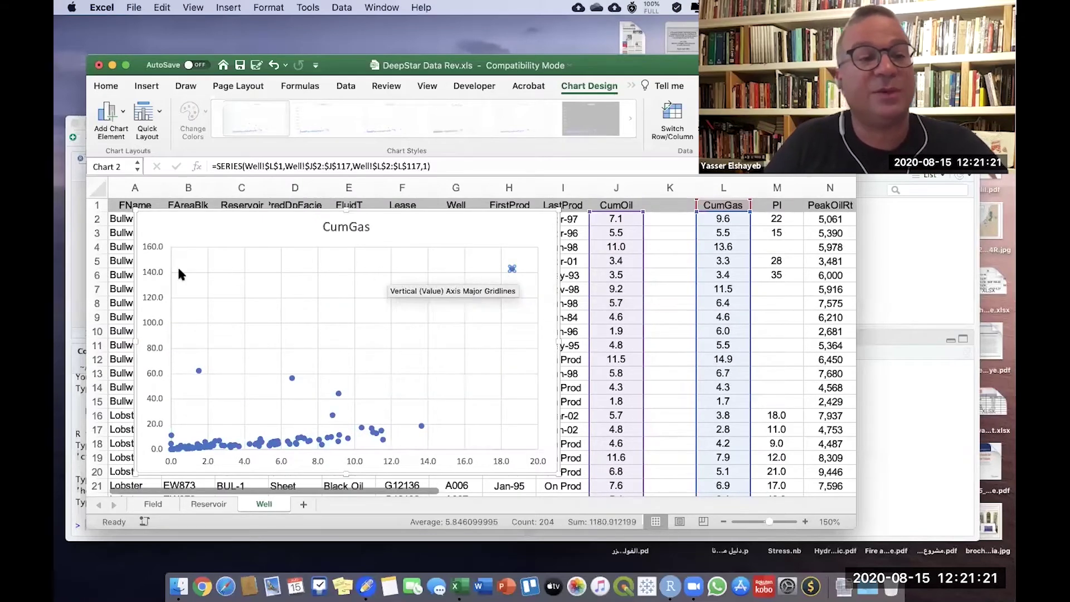
# - Move the chart lower to uncover the first data rows and turn on filtering from the FName header
pyautogui.click(725, 277)
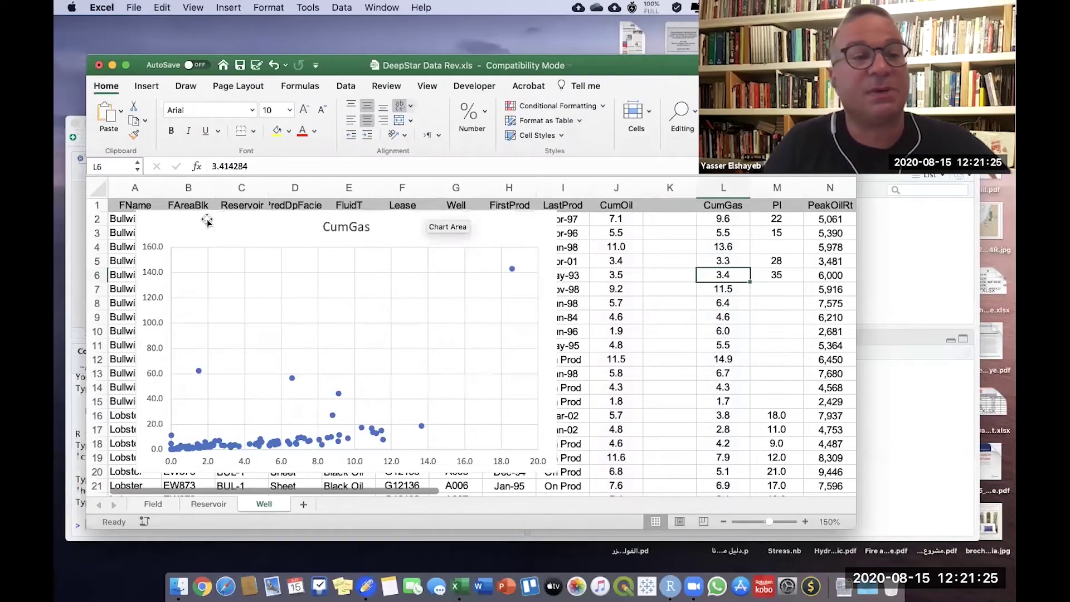
pyautogui.moveTo(179, 220); pyautogui.dragTo(395, 340)
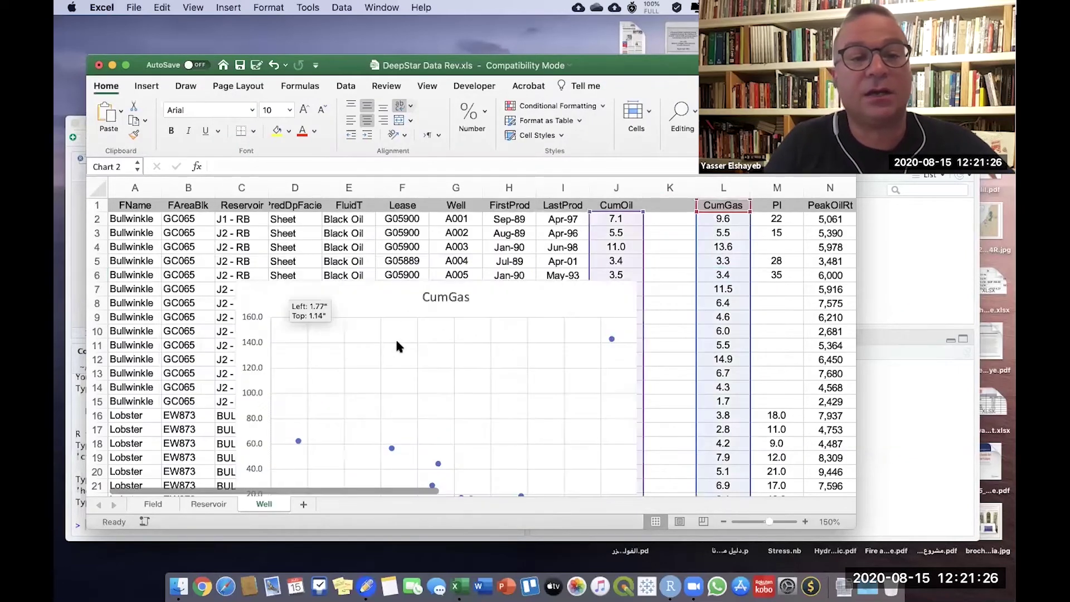
pyautogui.click(130, 205)
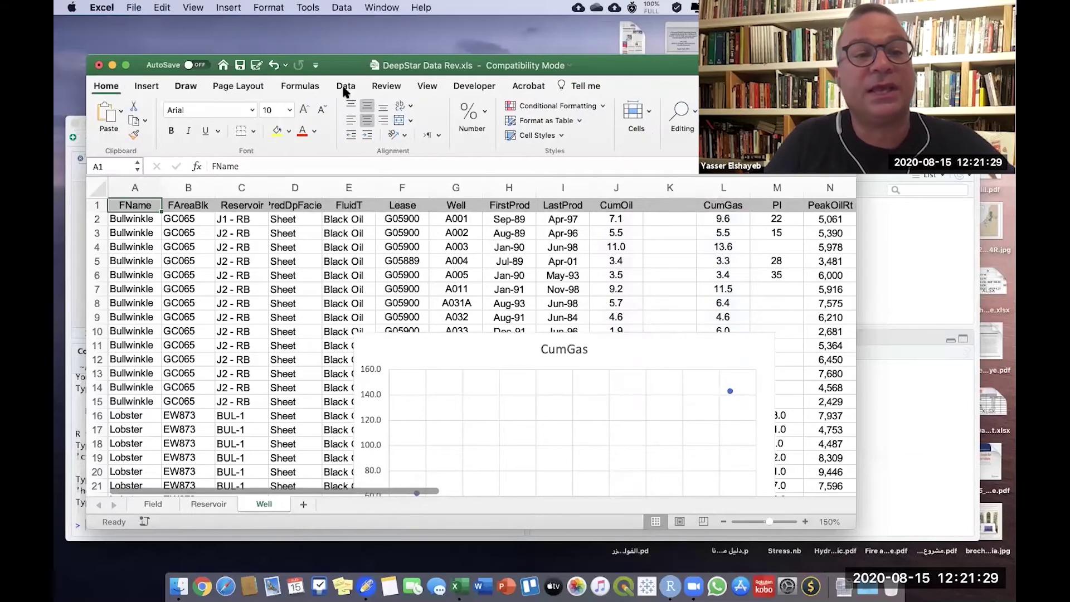
pyautogui.click(346, 89)
pyautogui.click(411, 116)
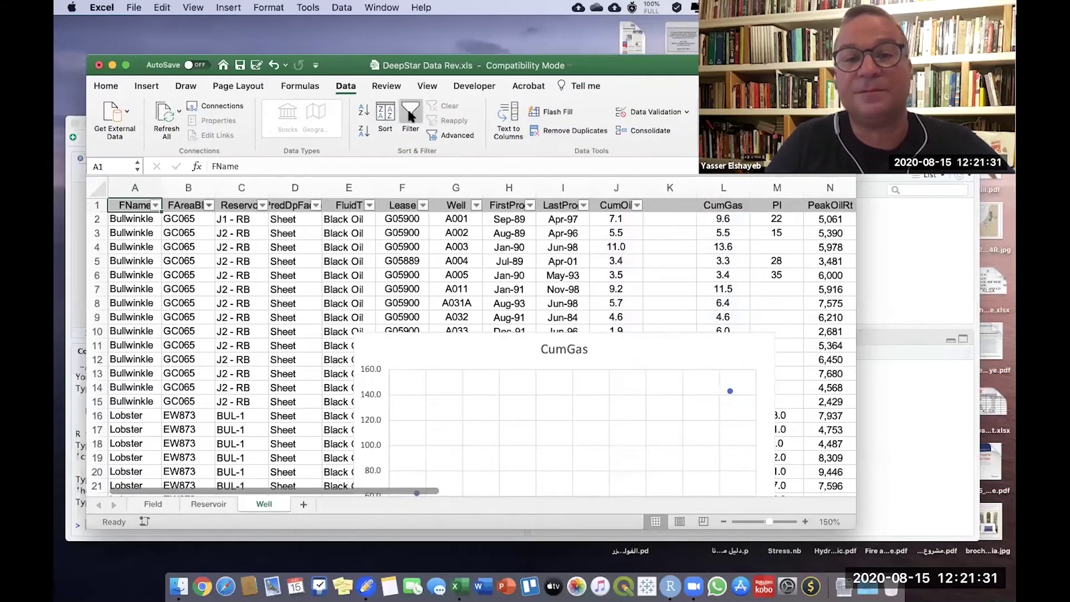
# - Delete the empty column between CumOil and CumGas
pyautogui.click(668, 188)
pyautogui.rightClick(668, 187)
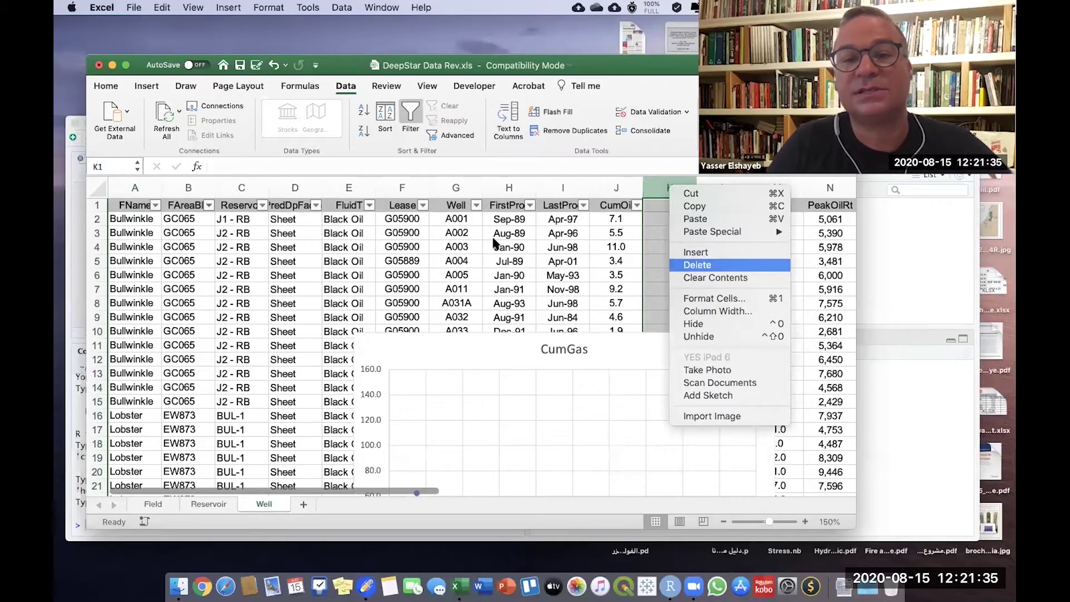
pyautogui.press('Return')
# - Turn filtering off and on again from the FName header to extend it to CumGas and the columns after it
pyautogui.click(134, 205)
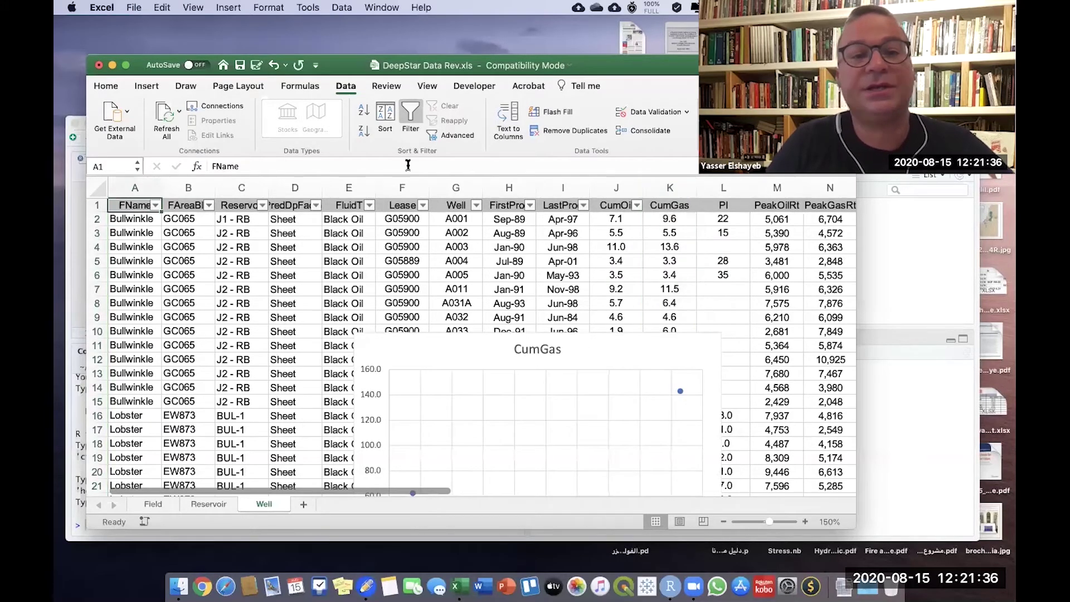
pyautogui.click(411, 114)
pyautogui.click(411, 114)
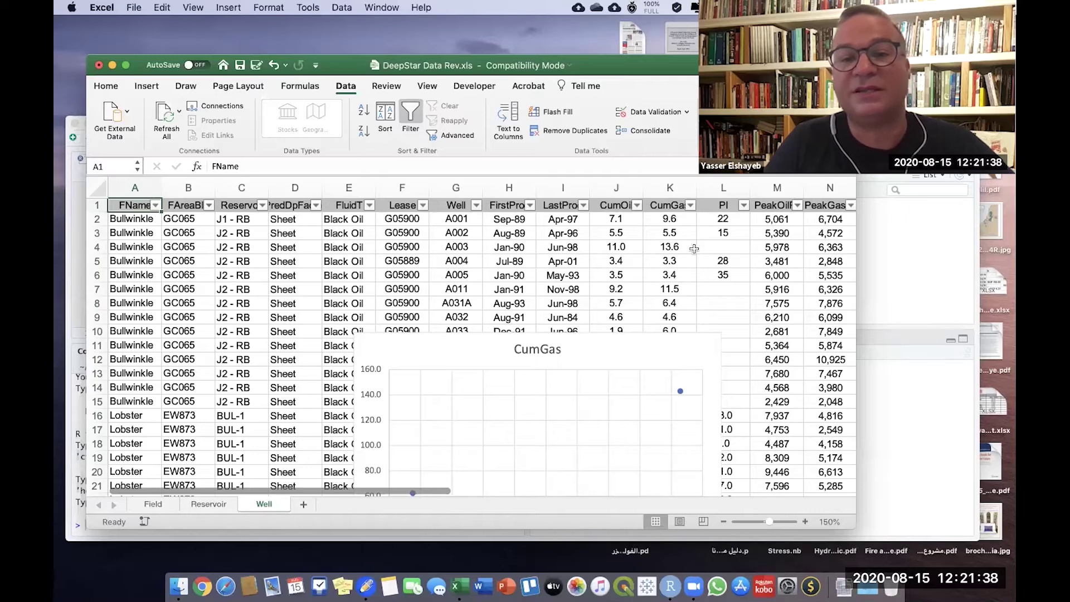
# - Sort the wells by CumGas in descending order and select the first CumGas value
pyautogui.click(690, 206)
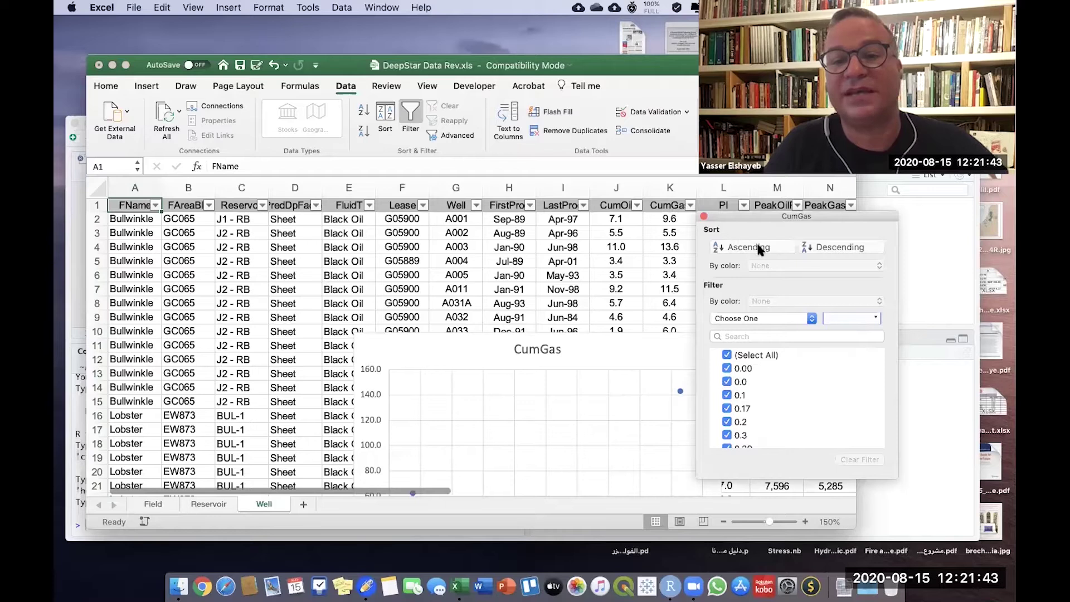
pyautogui.click(814, 247)
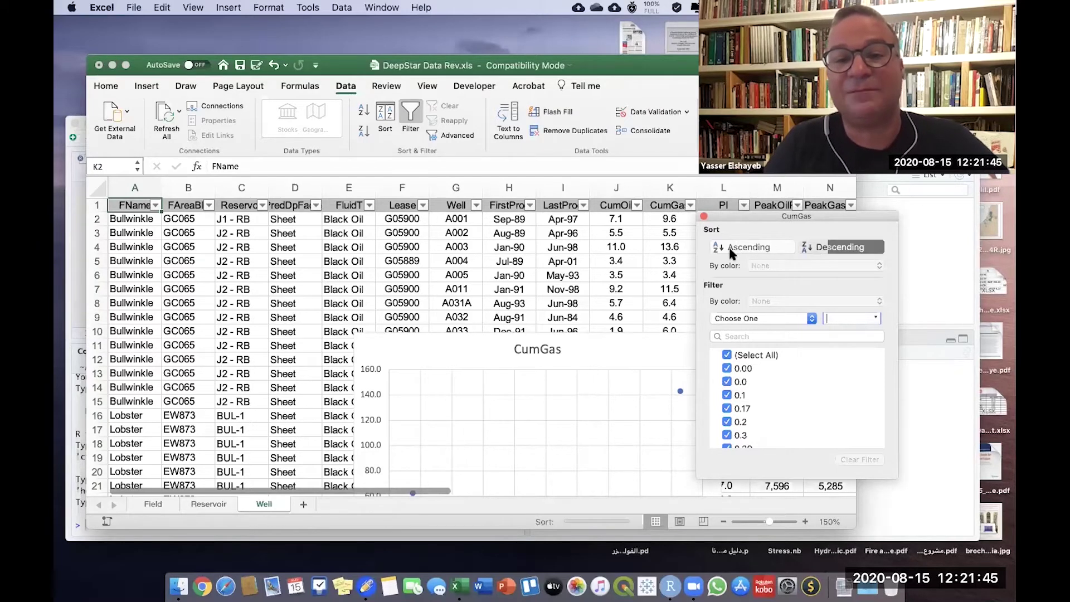
pyautogui.click(665, 221)
pyautogui.click(664, 222)
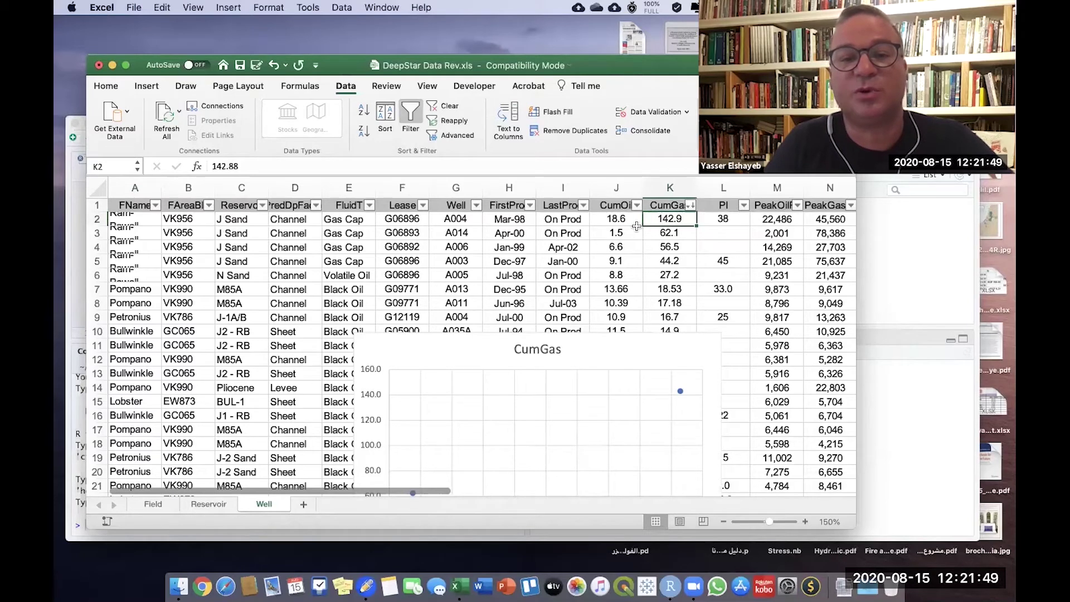
# - Move the chart clear of the CumOil and CumGas columns and trace the highest CumGas value back to its field name
pyautogui.moveTo(617, 343); pyautogui.dragTo(502, 319)
pyautogui.click(672, 219)
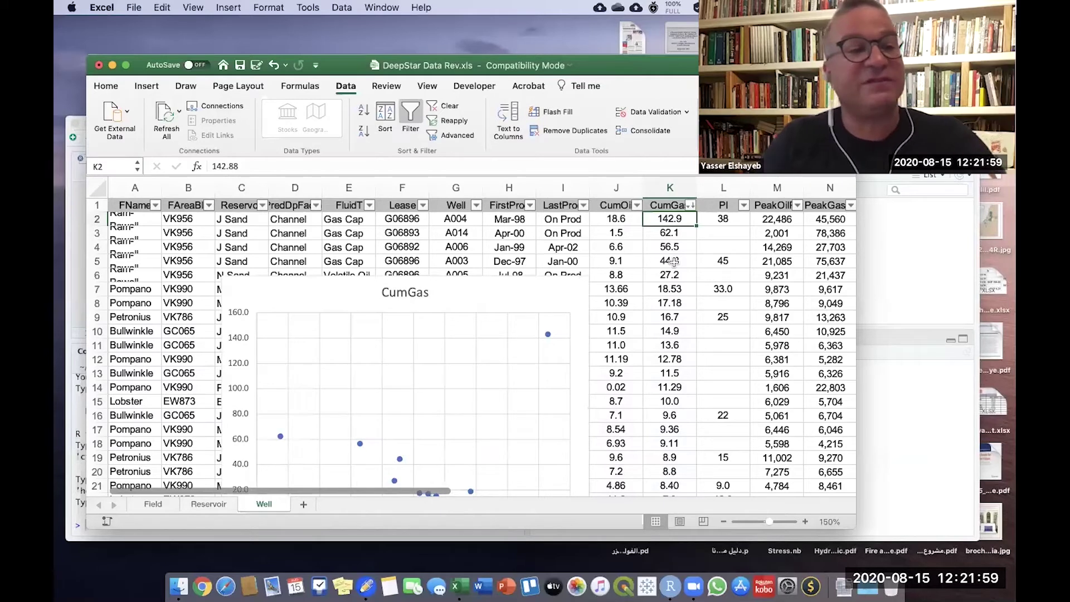
pyautogui.press('Left')
pyautogui.press('Left')
pyautogui.press('Left')
pyautogui.press('Left')
pyautogui.press('Left')
pyautogui.press('Left')
pyautogui.press('Left')
pyautogui.press('Left')
pyautogui.press('Left')
pyautogui.press('Left')
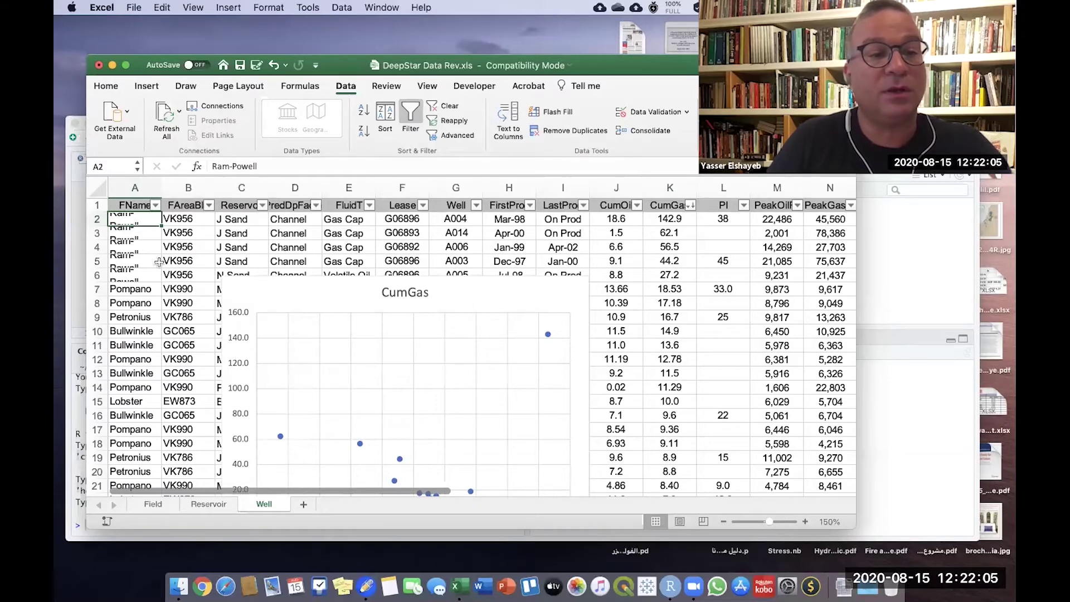
# - Trace the second and third rows' wells from field name to CumOil and CumGas, and reposition the chart to show all its points
pyautogui.click(124, 234)
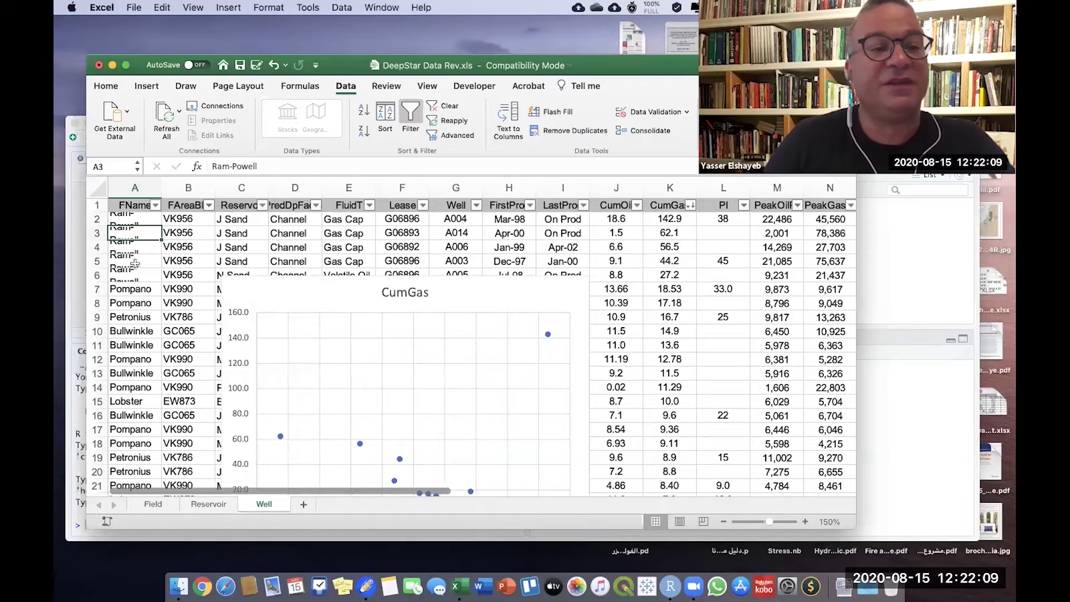
pyautogui.press('Down')
pyautogui.press('Right')
pyautogui.press('Right')
pyautogui.press('Right')
pyautogui.press('Right')
pyautogui.press('Right')
pyautogui.press('Right')
pyautogui.press('Right')
pyautogui.press('Right')
pyautogui.press('Right')
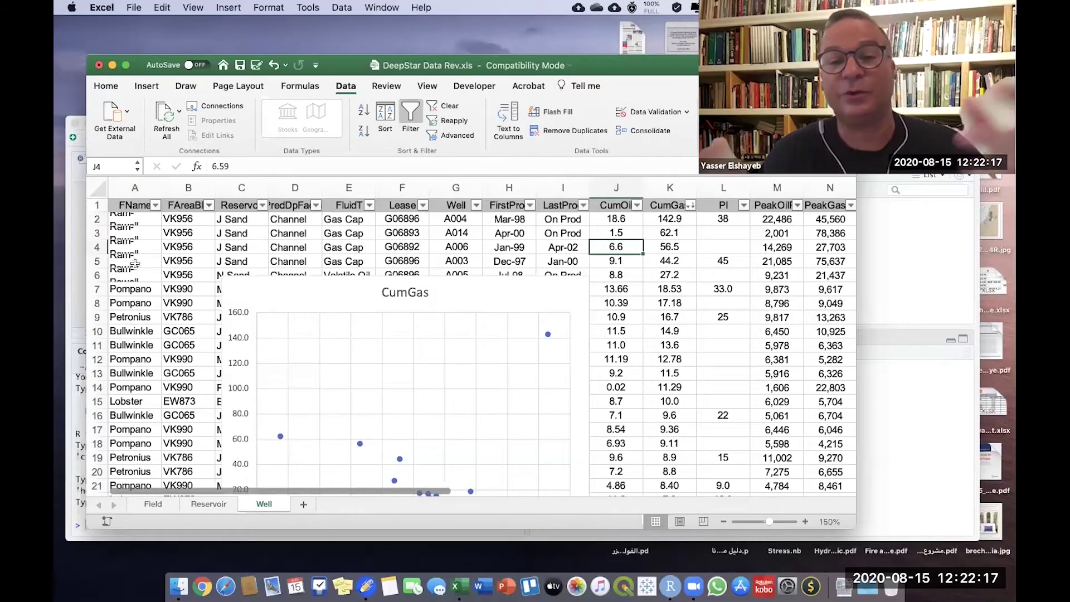
pyautogui.click(667, 249)
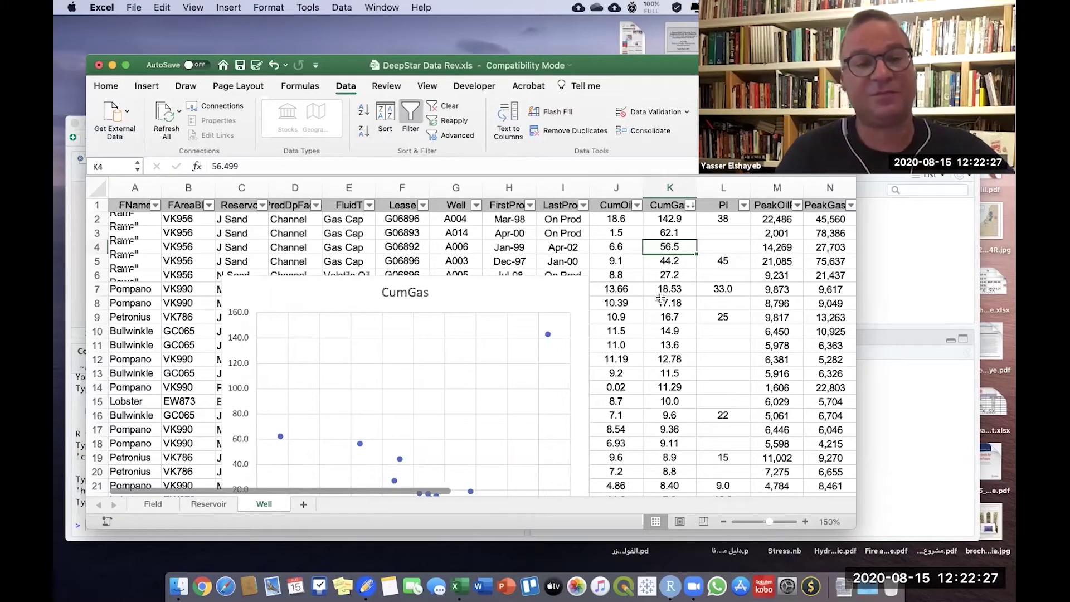
pyautogui.moveTo(471, 290); pyautogui.dragTo(396, 245)
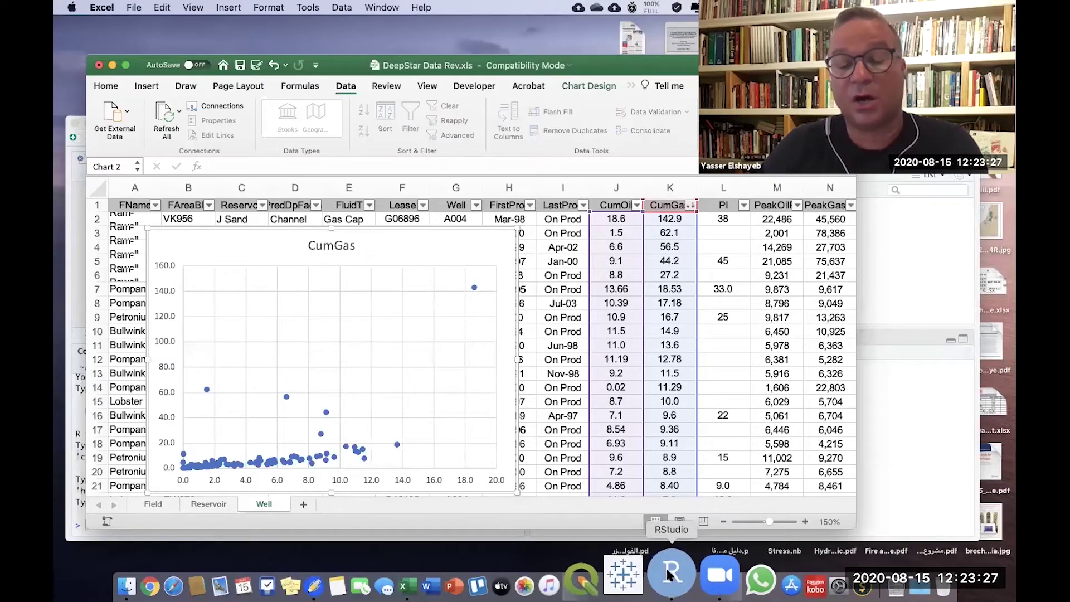
# - Switch to Safari, reposition its window and search the web for R
pyautogui.click(671, 570)
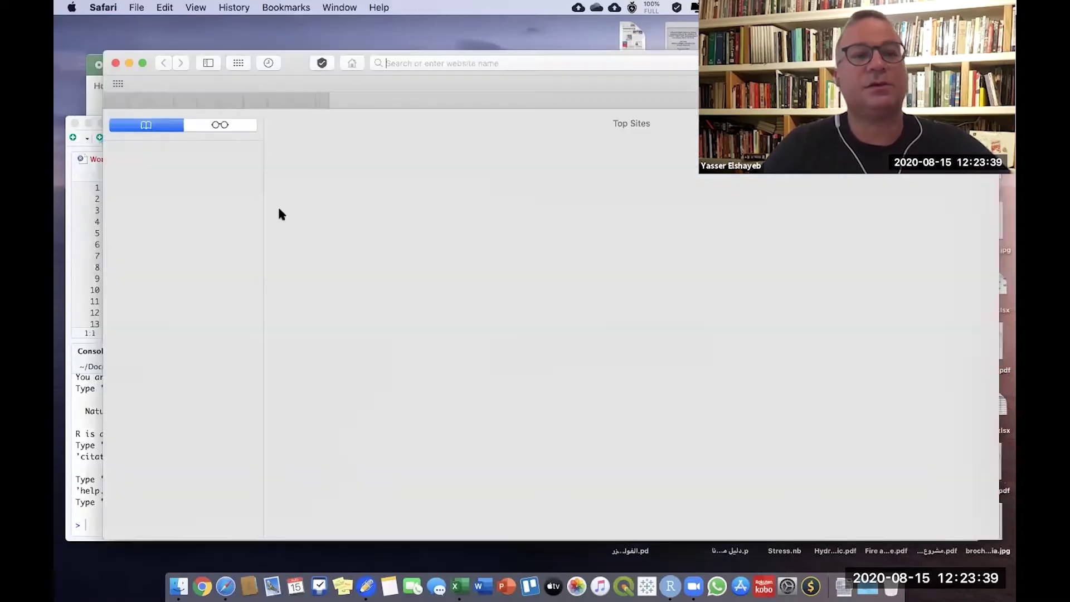
pyautogui.moveTo(282, 64); pyautogui.dragTo(246, 81)
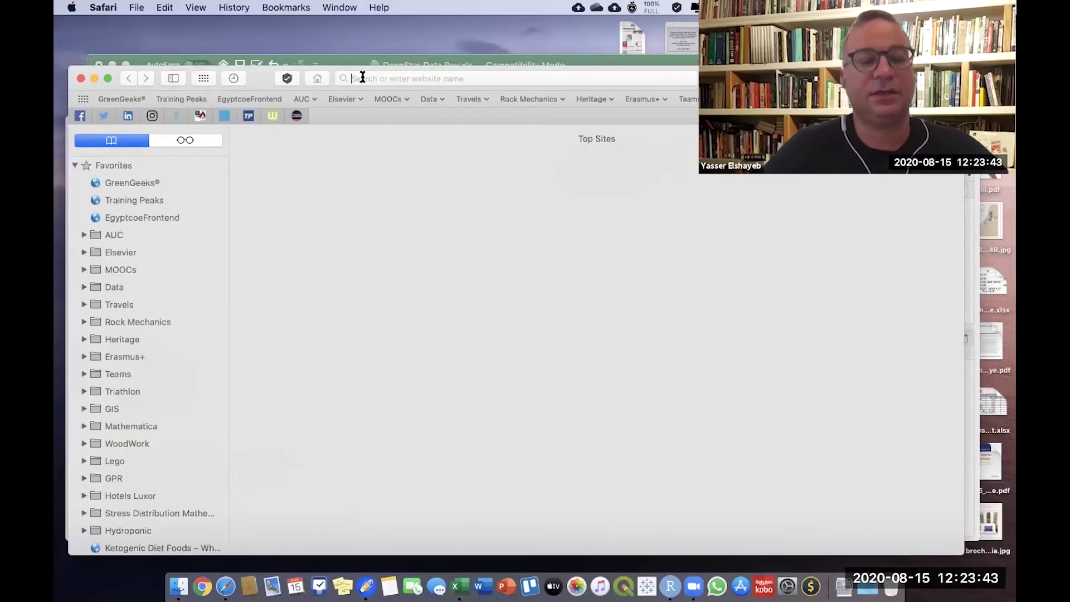
pyautogui.write('R')
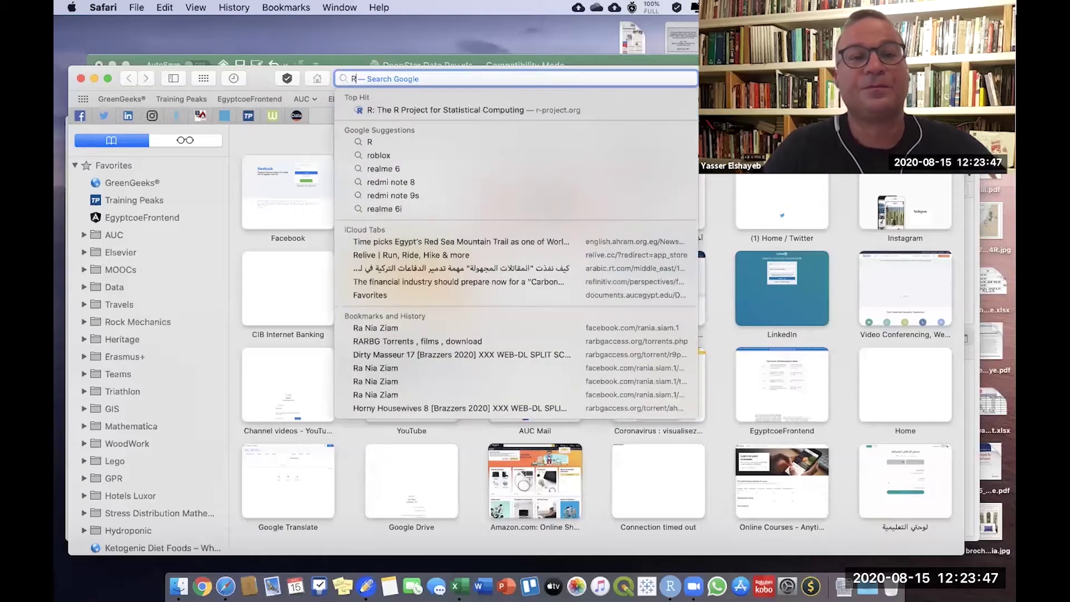
pyautogui.press('Return')
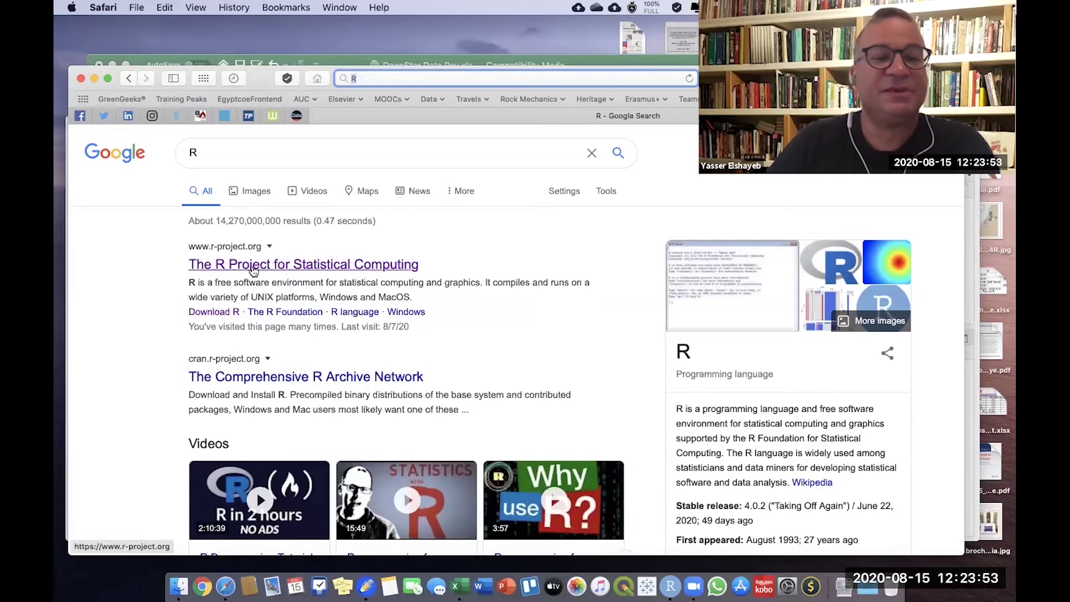
pyautogui.click(316, 266)
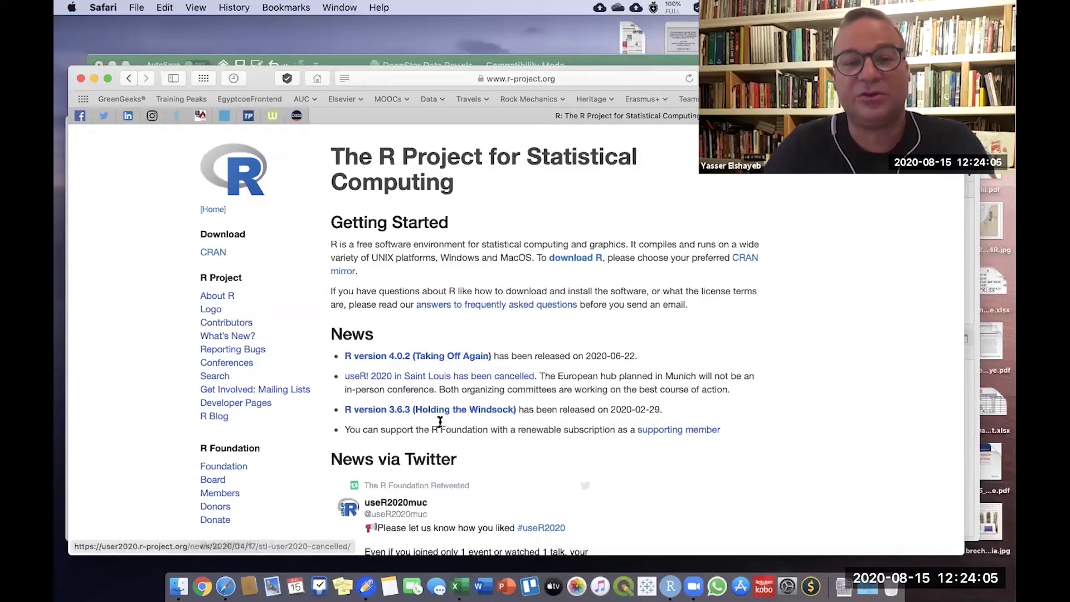
pyautogui.click(572, 261)
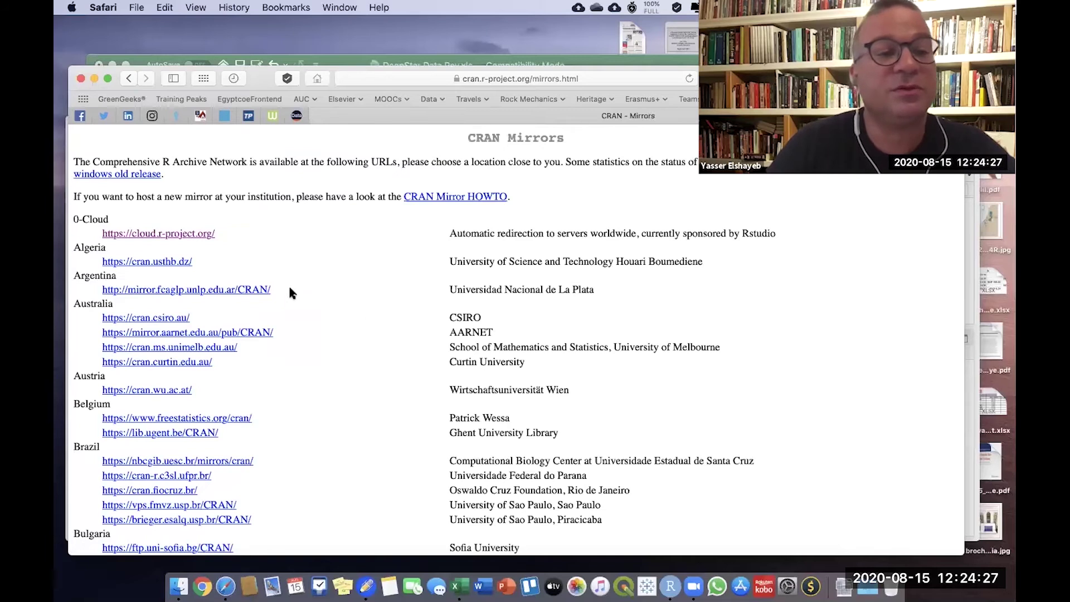
pyautogui.click(154, 234)
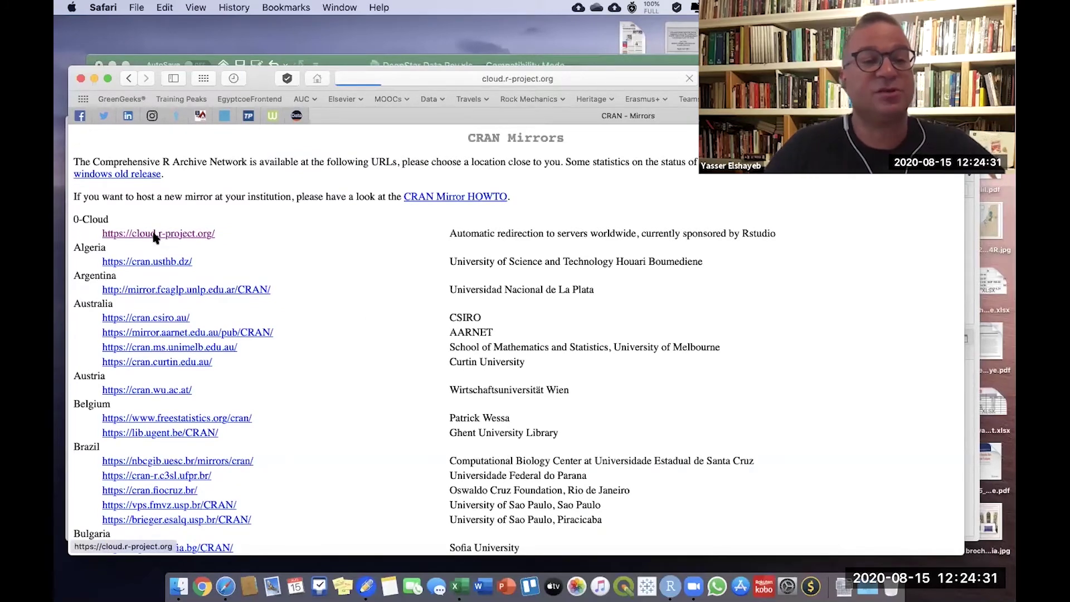
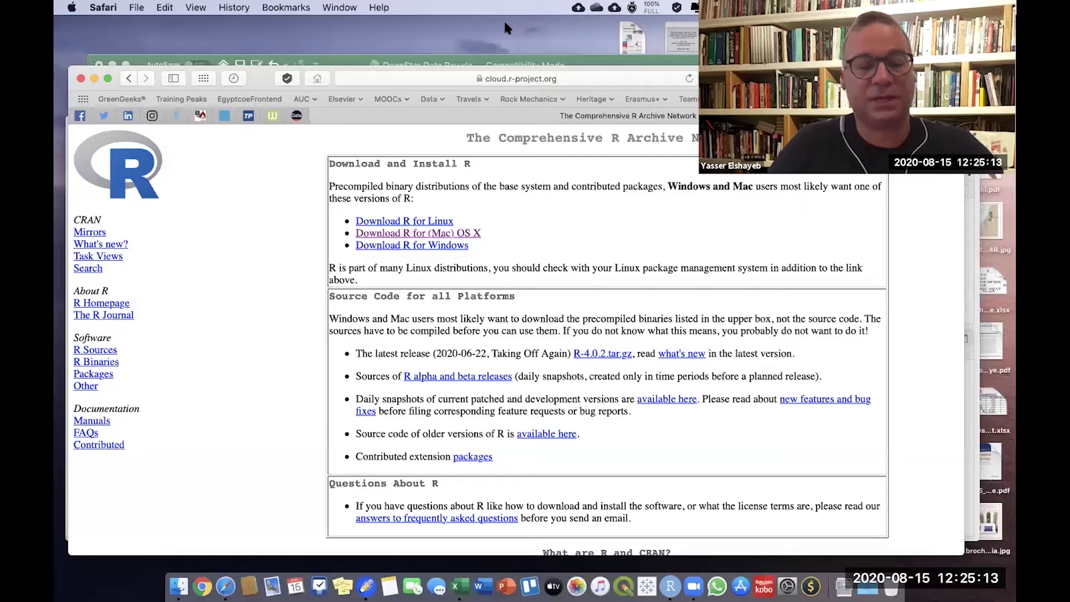
# - Launch the R application to view its console and close it without saving the workspace
pyautogui.press('F4')
pyautogui.write('R')
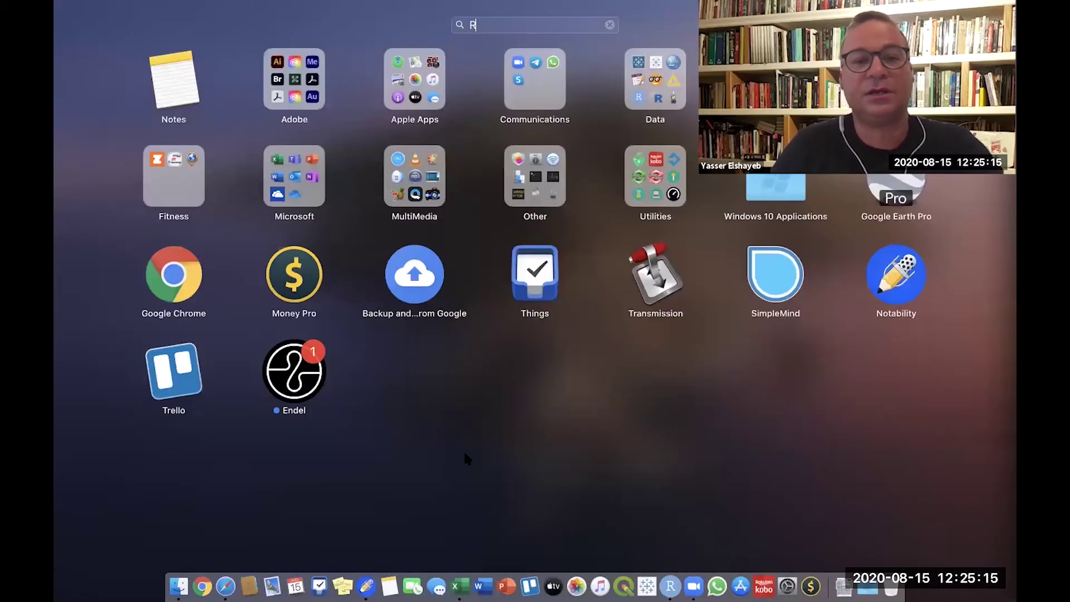
pyautogui.press('Escape')
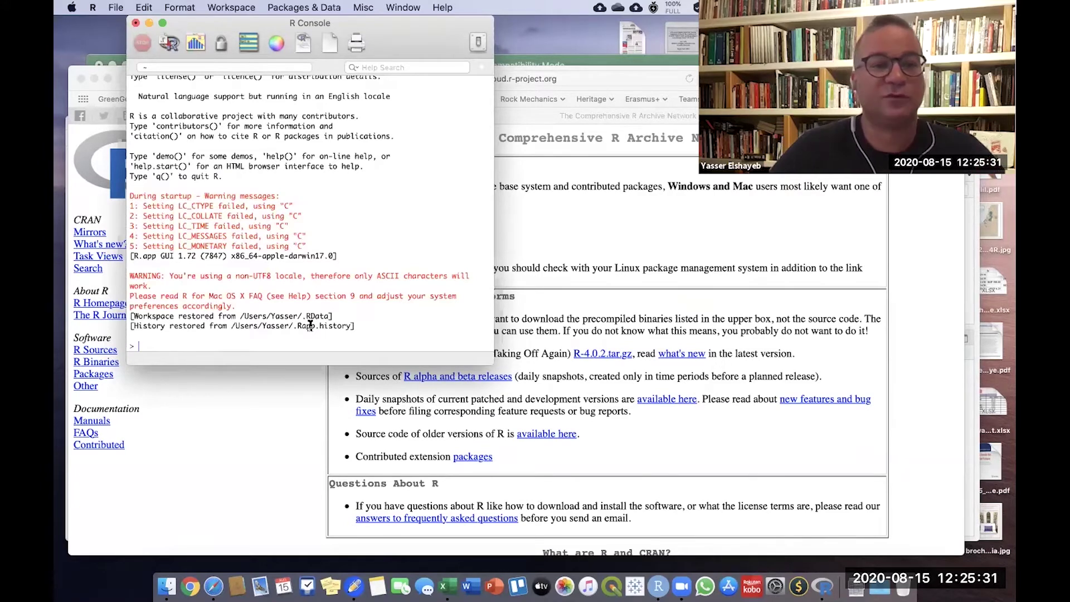
pyautogui.click(136, 23)
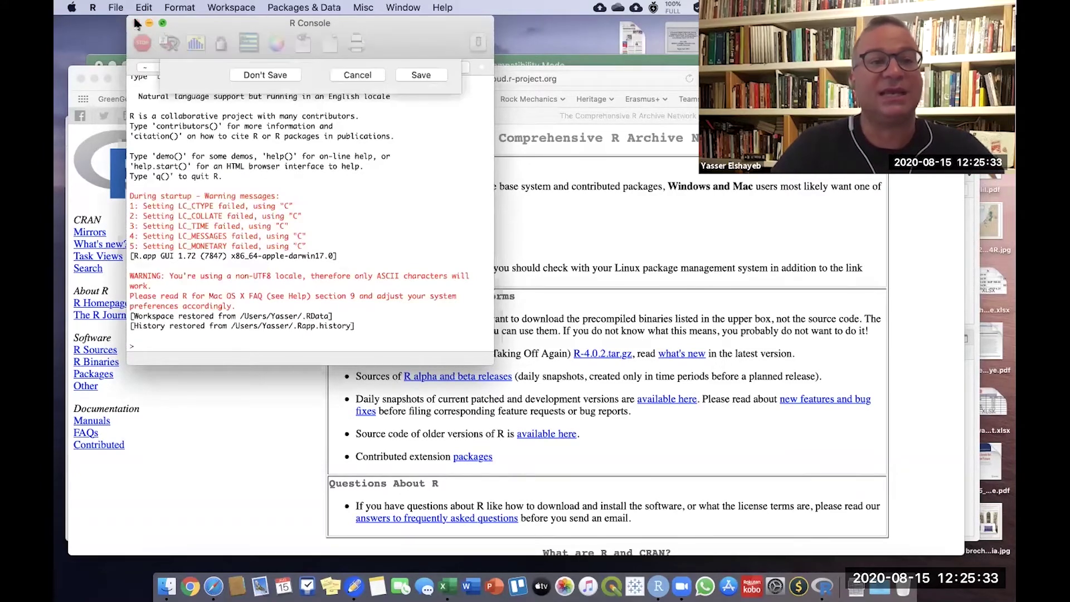
pyautogui.click(264, 127)
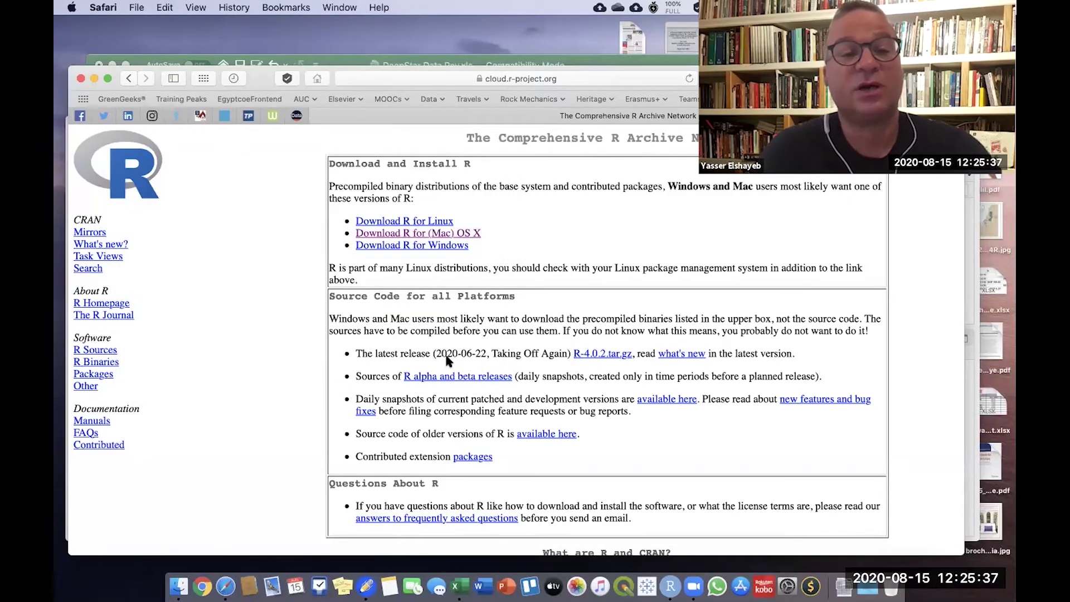
# - Search the web for R studio and open the rstudio.com website
pyautogui.click(489, 80)
pyautogui.write('R')
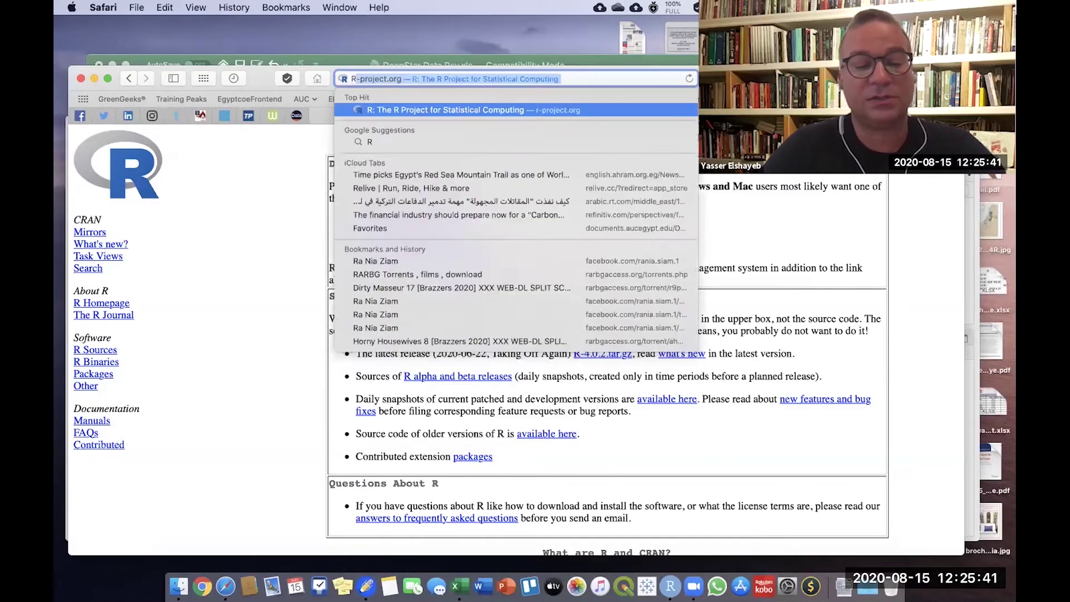
pyautogui.write(' studio')
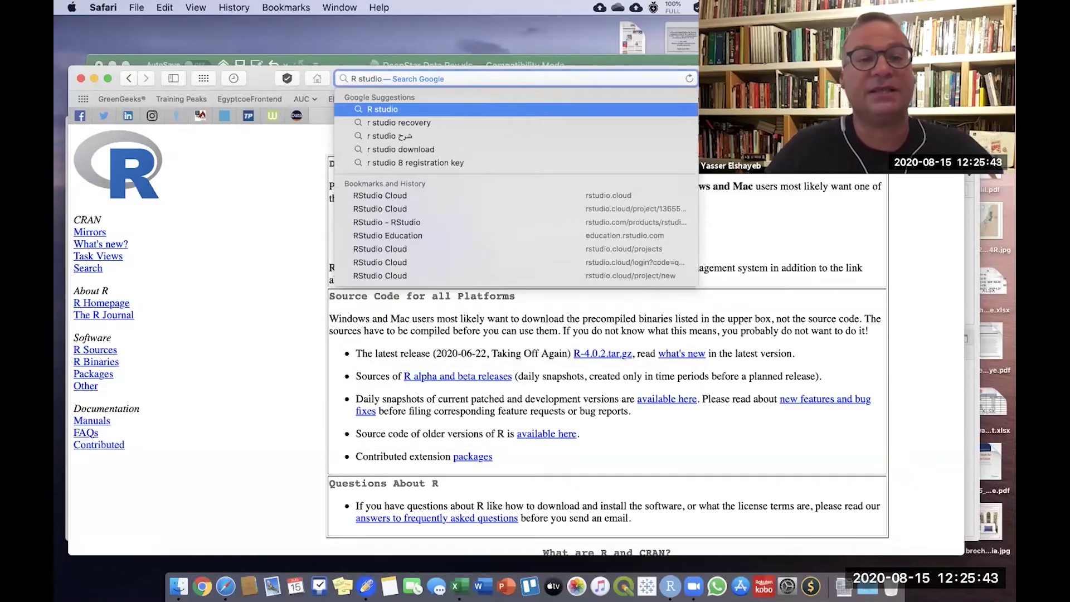
pyautogui.press('Return')
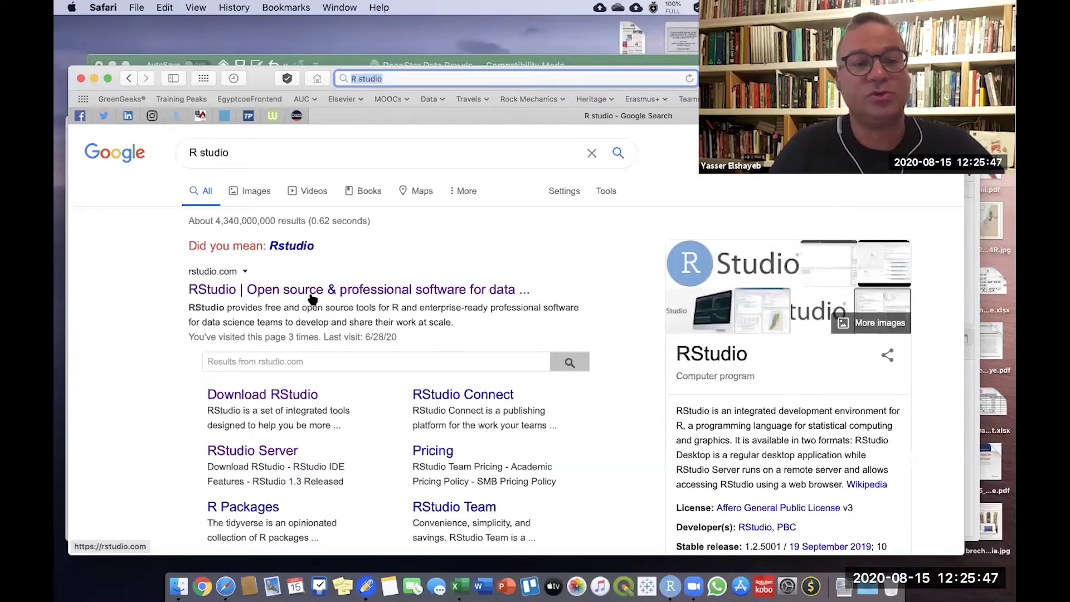
pyautogui.click(307, 296)
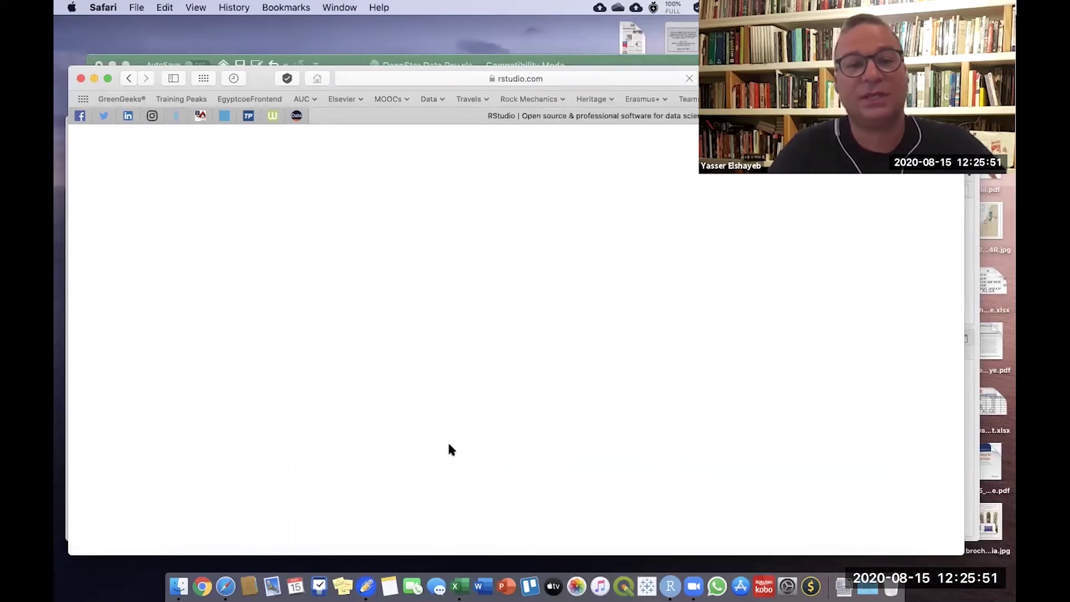
# - Find the RStudio Desktop product among the open source products and open the download page from its free edition
pyautogui.scroll(-4, 449, 446)
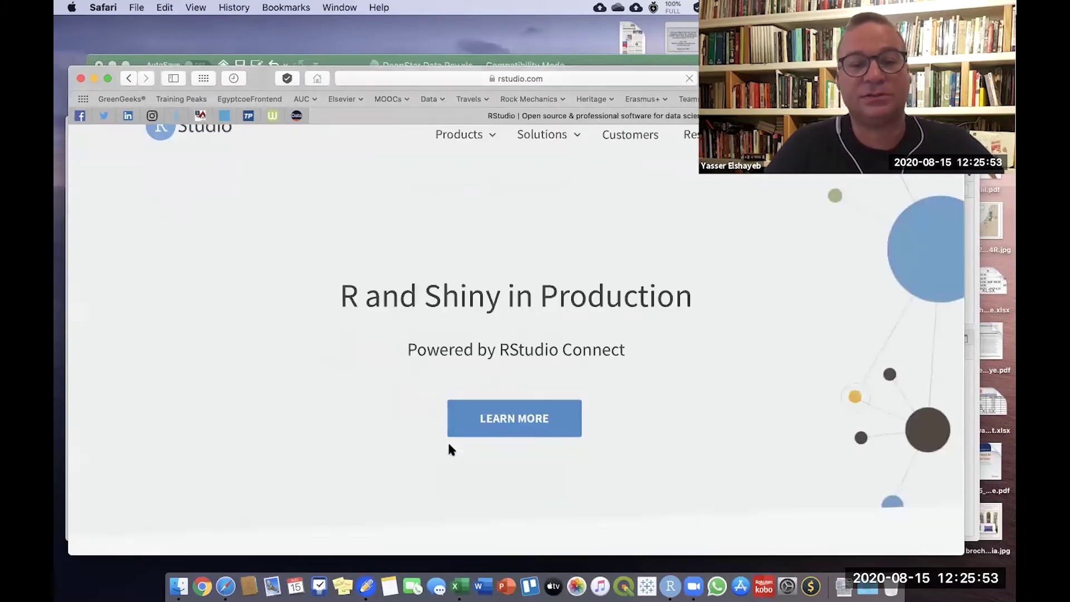
pyautogui.scroll(-10, 449, 445)
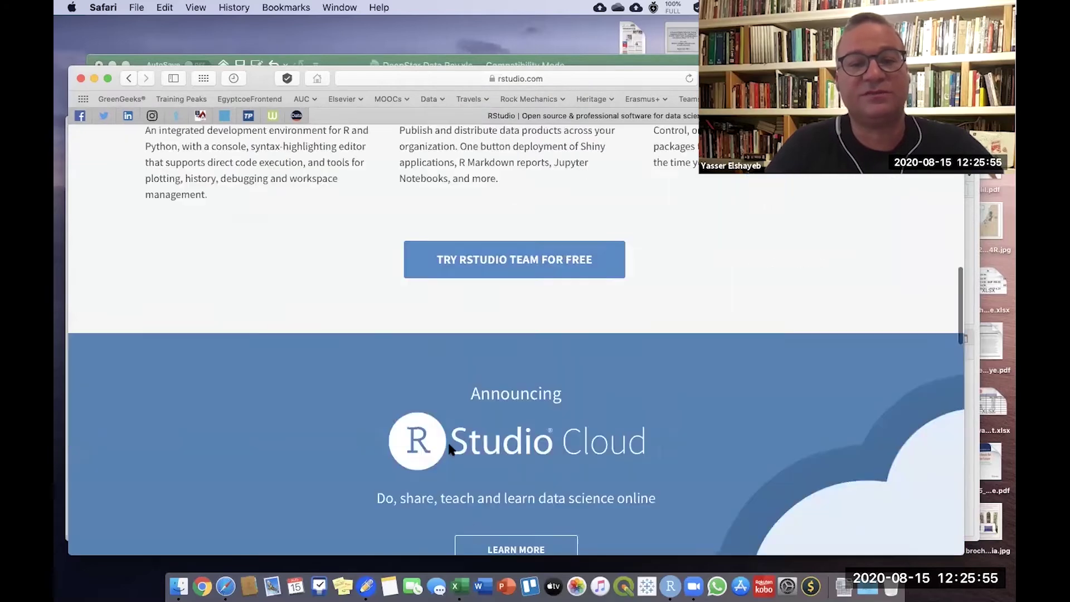
pyautogui.scroll(-10, 450, 449)
pyautogui.scroll(4, 450, 449)
pyautogui.scroll(-10, 450, 449)
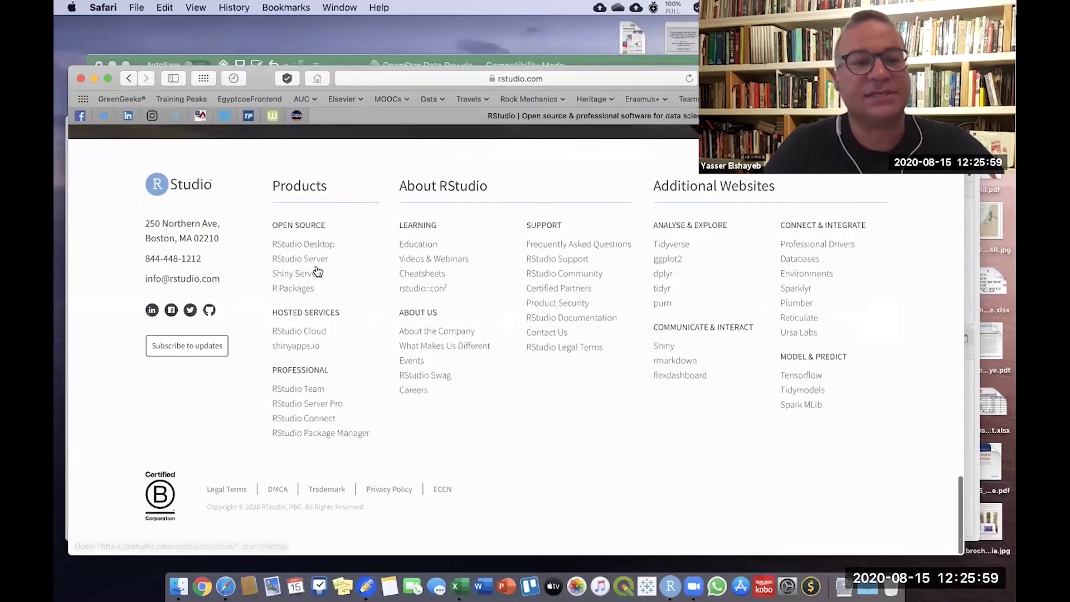
pyautogui.click(306, 246)
pyautogui.scroll(-5, 388, 376)
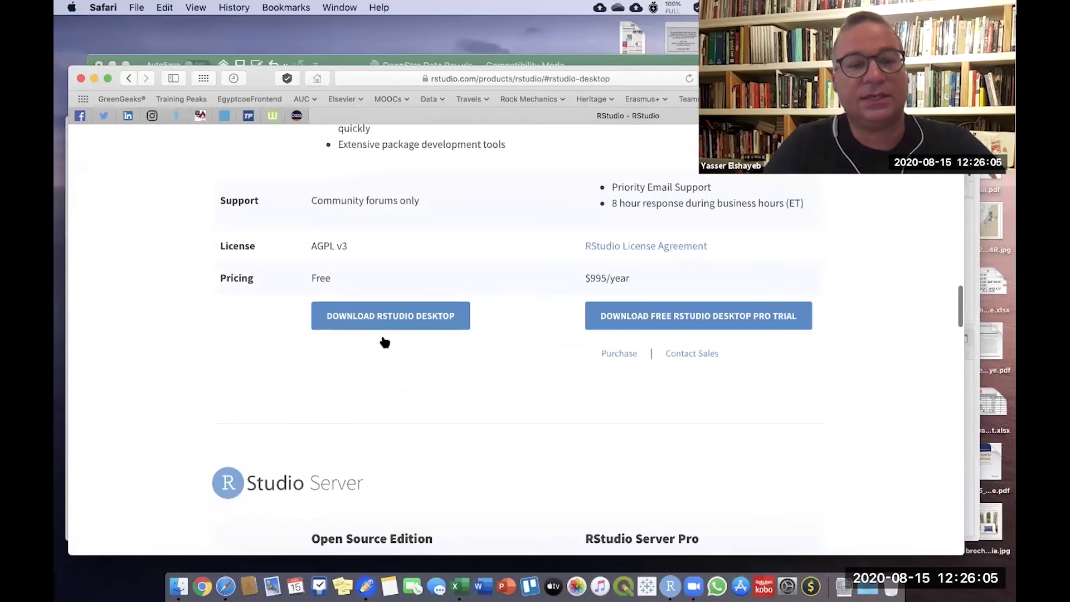
pyautogui.click(377, 313)
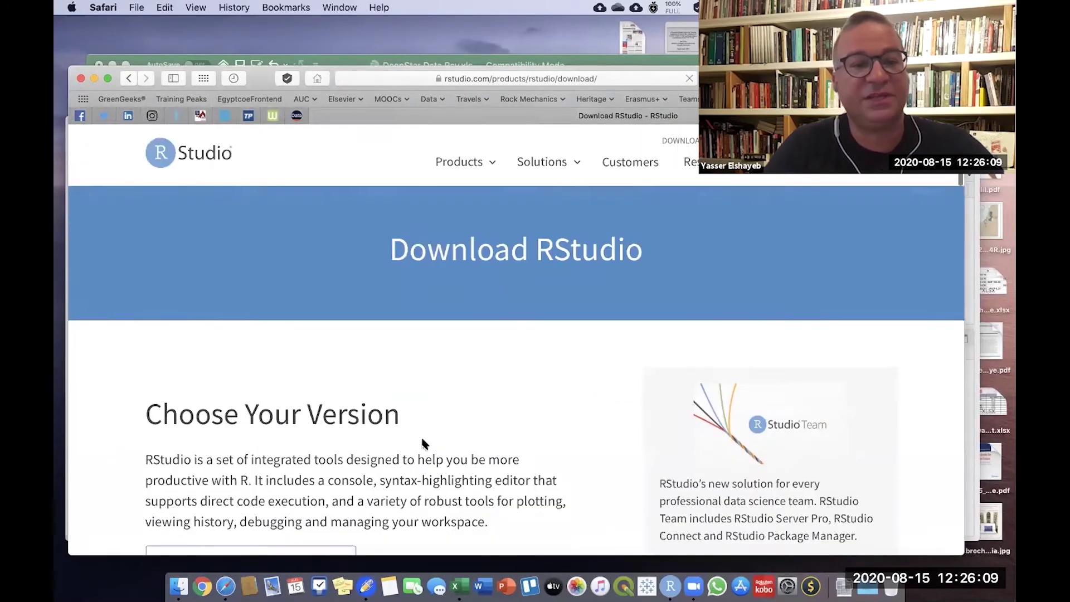
# - Compare the RStudio versions and choose the download of the free RStudio Desktop with the Open Source License
pyautogui.scroll(-6, 422, 443)
pyautogui.scroll(-3, 422, 443)
pyautogui.scroll(1, 422, 443)
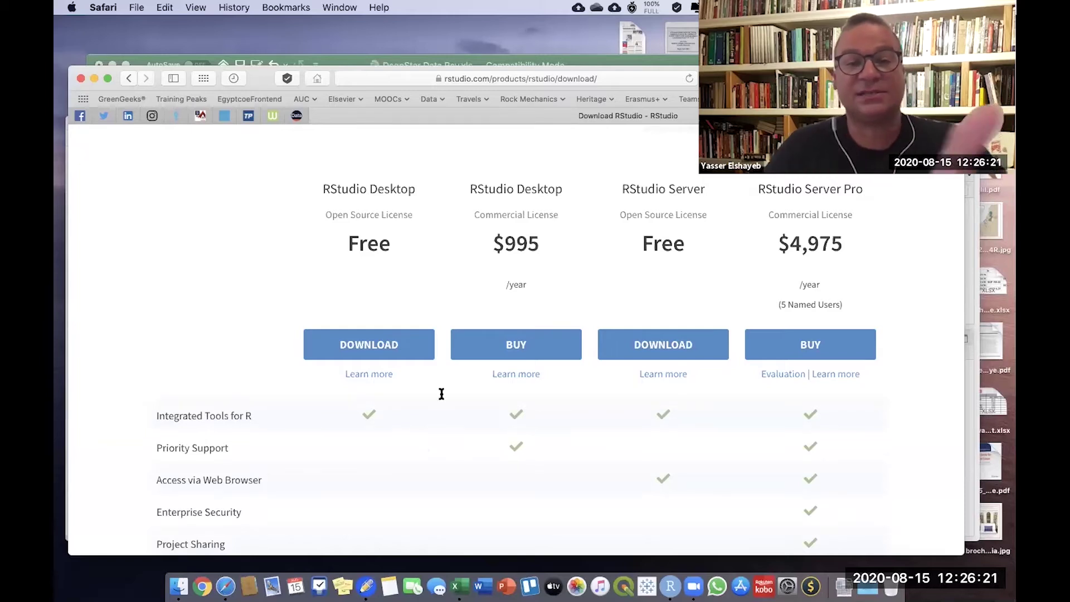
pyautogui.scroll(-10, 352, 427)
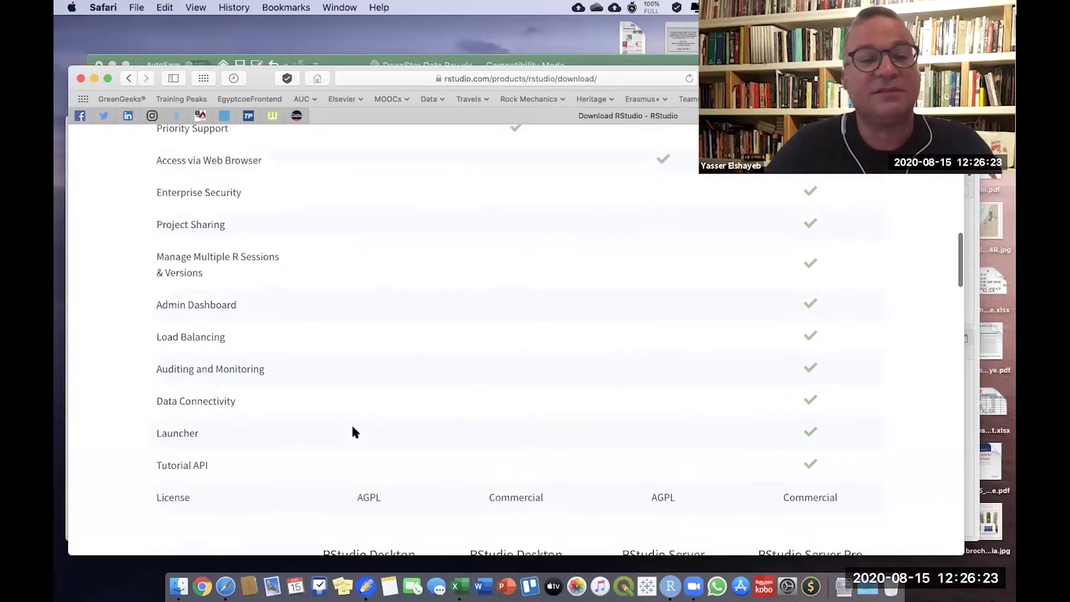
pyautogui.scroll(-5, 353, 433)
pyautogui.scroll(4, 352, 433)
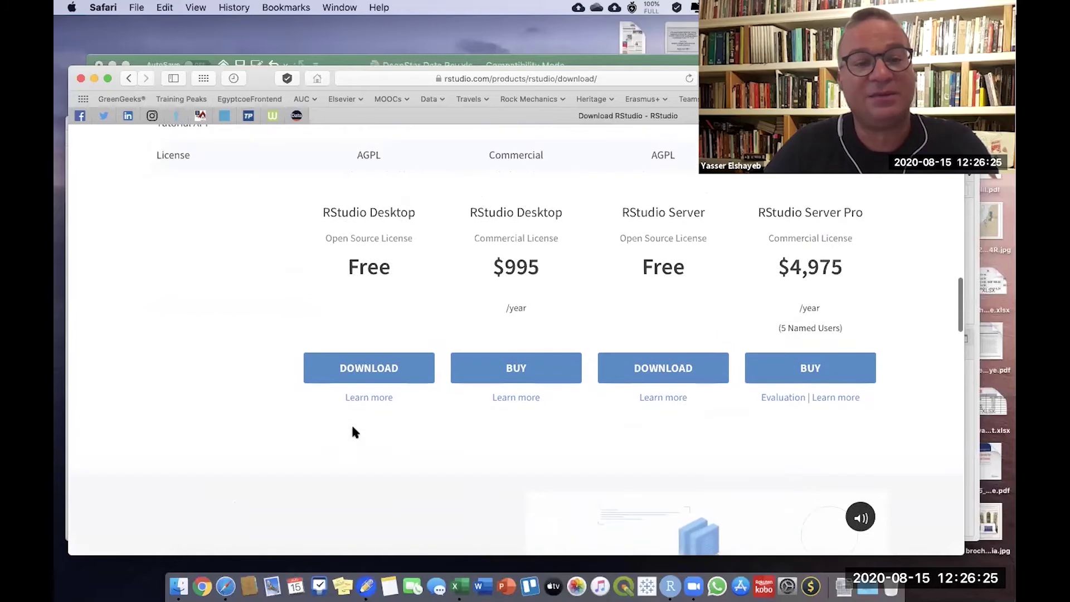
pyautogui.click(363, 371)
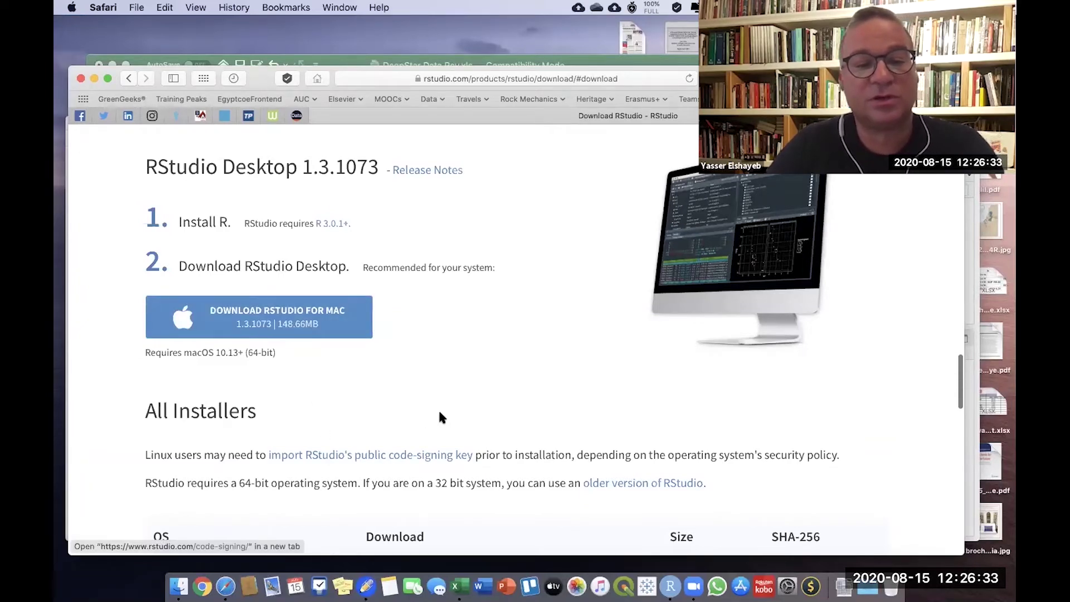
# - Examine the RStudio Desktop installers and Zip/Tarballs offered for each operating system
pyautogui.scroll(-3, 439, 413)
pyautogui.scroll(-2, 438, 416)
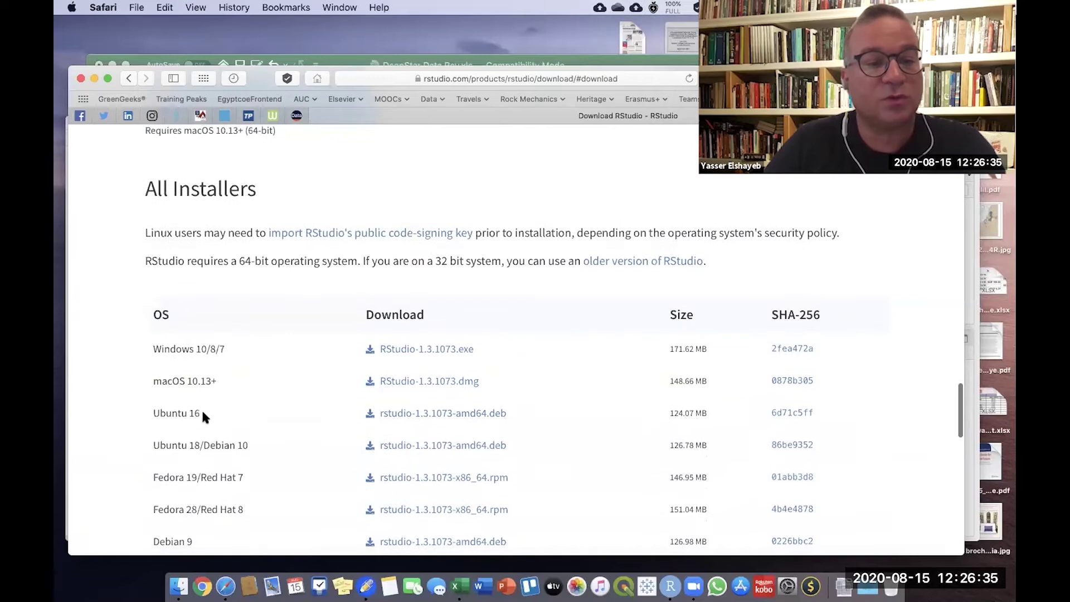
pyautogui.scroll(-4, 198, 440)
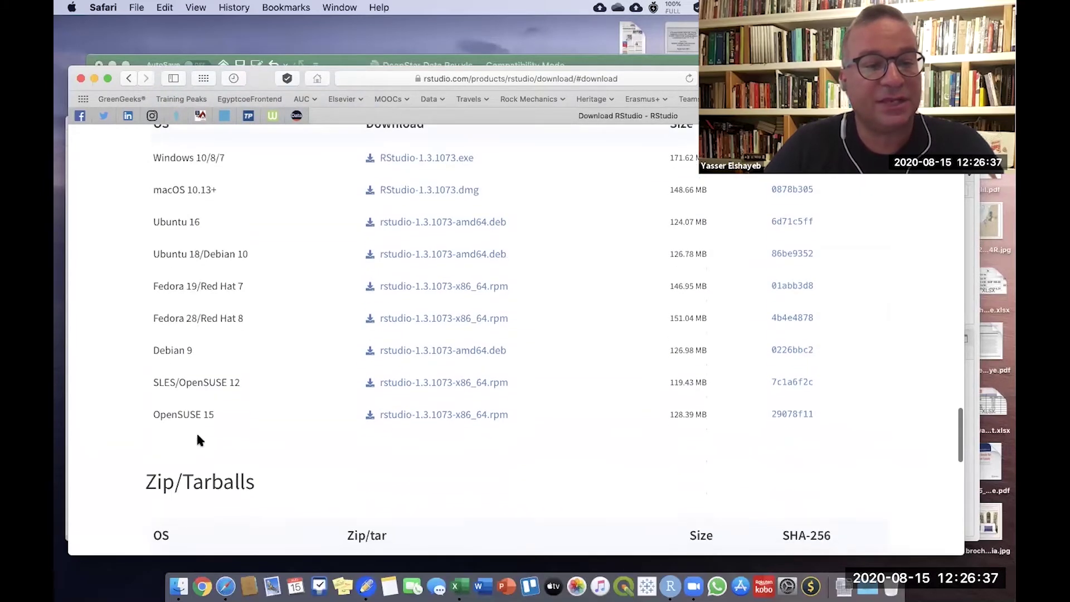
pyautogui.scroll(-3, 199, 441)
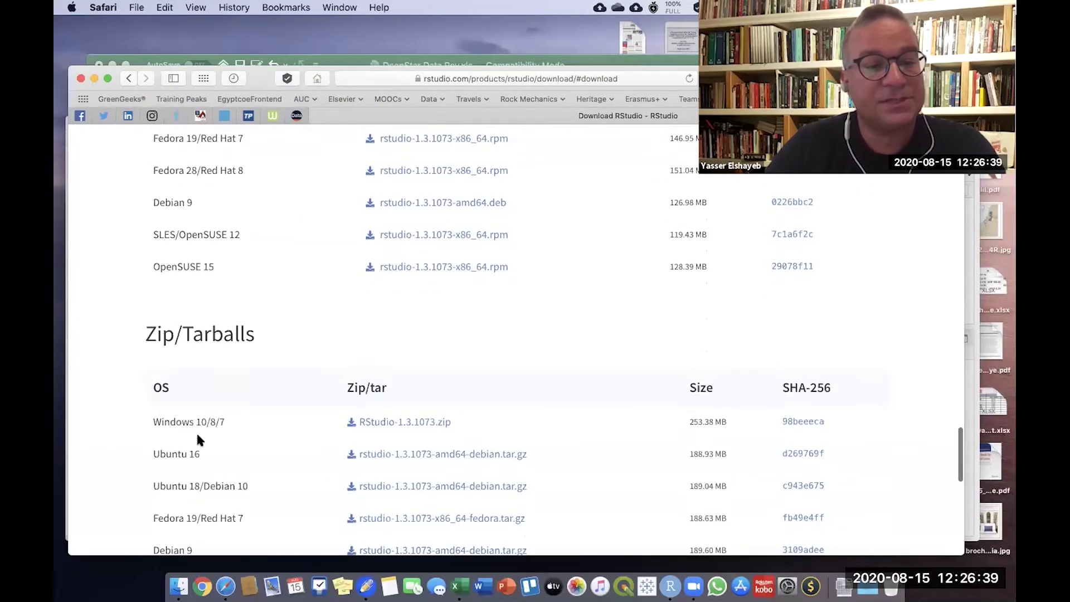
pyautogui.scroll(-4, 199, 441)
pyautogui.scroll(-2, 199, 441)
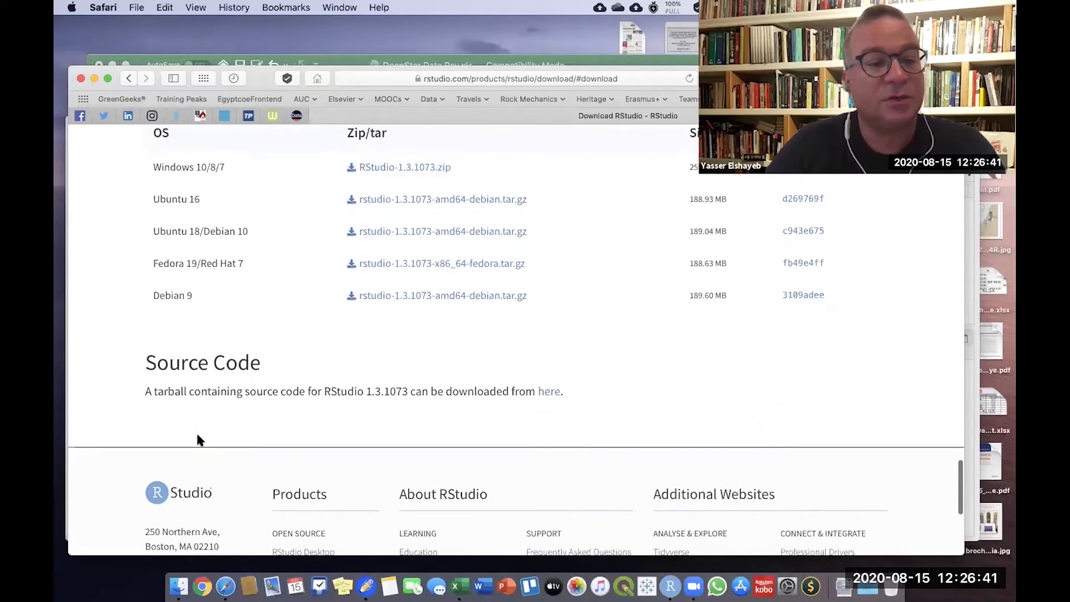
# - Switch to RStudio, move its window up over the browser and extend it downward
pyautogui.scroll(5, 198, 440)
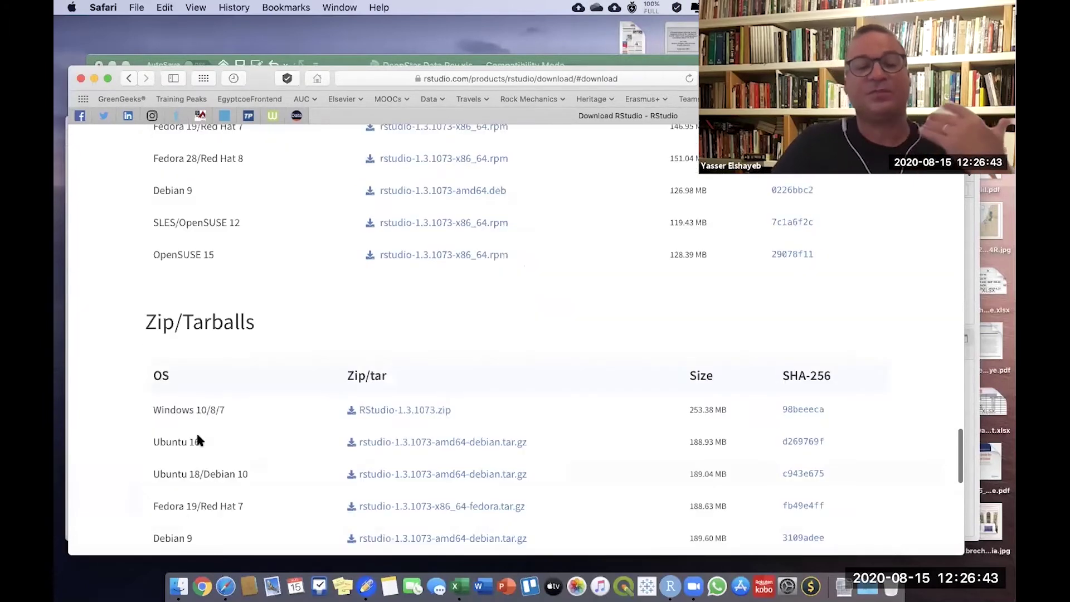
pyautogui.scroll(10, 198, 440)
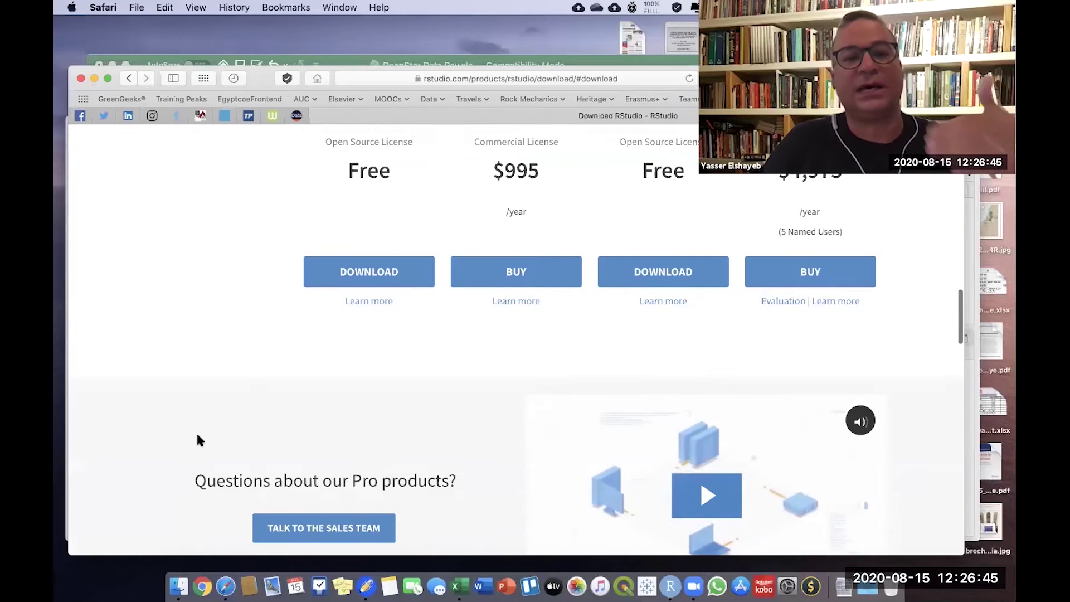
pyautogui.scroll(3, 199, 440)
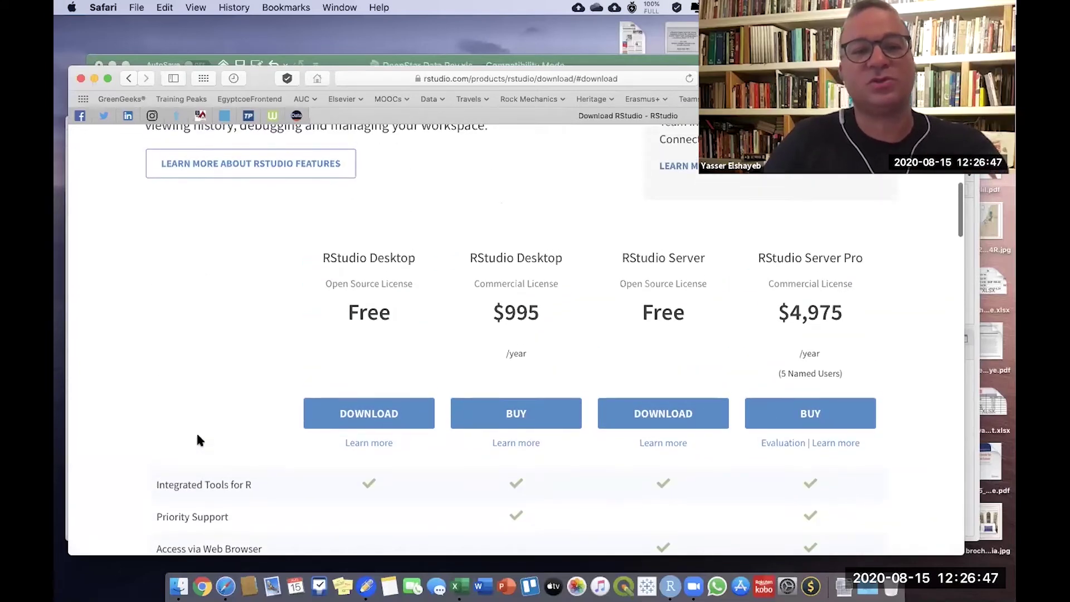
pyautogui.click(668, 570)
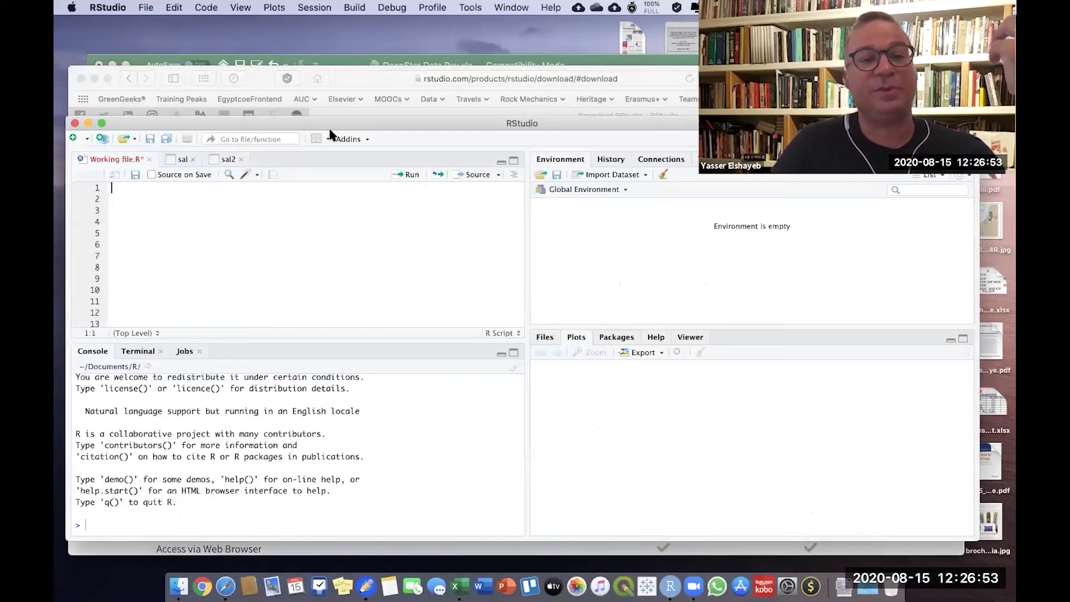
pyautogui.moveTo(329, 123); pyautogui.dragTo(325, 66)
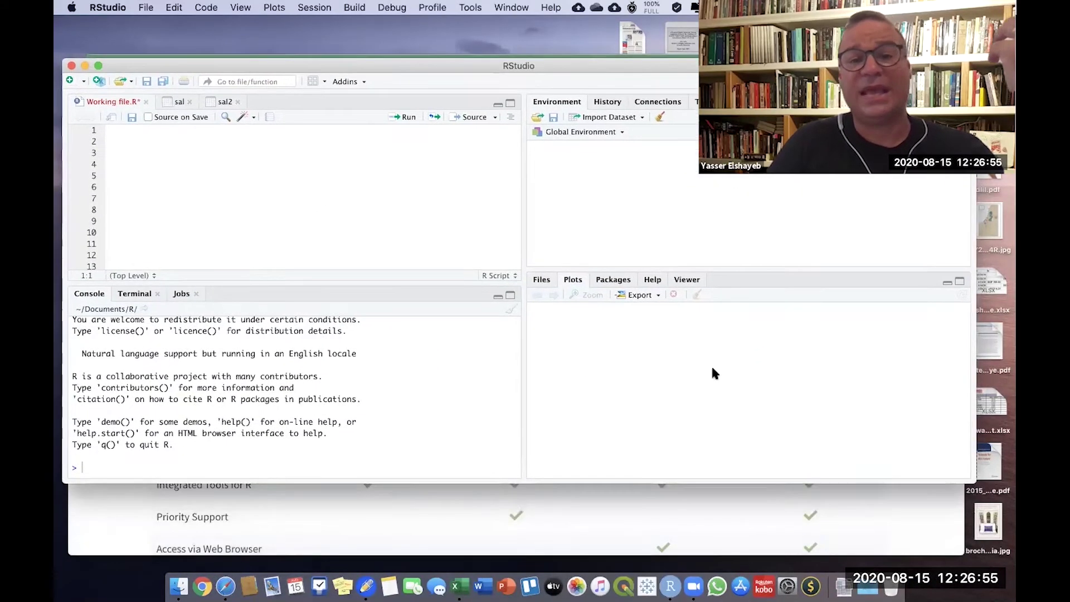
pyautogui.moveTo(974, 481); pyautogui.dragTo(968, 527)
# - Write 1+1 on line 2 of Working file.R and run that line
pyautogui.click(158, 145)
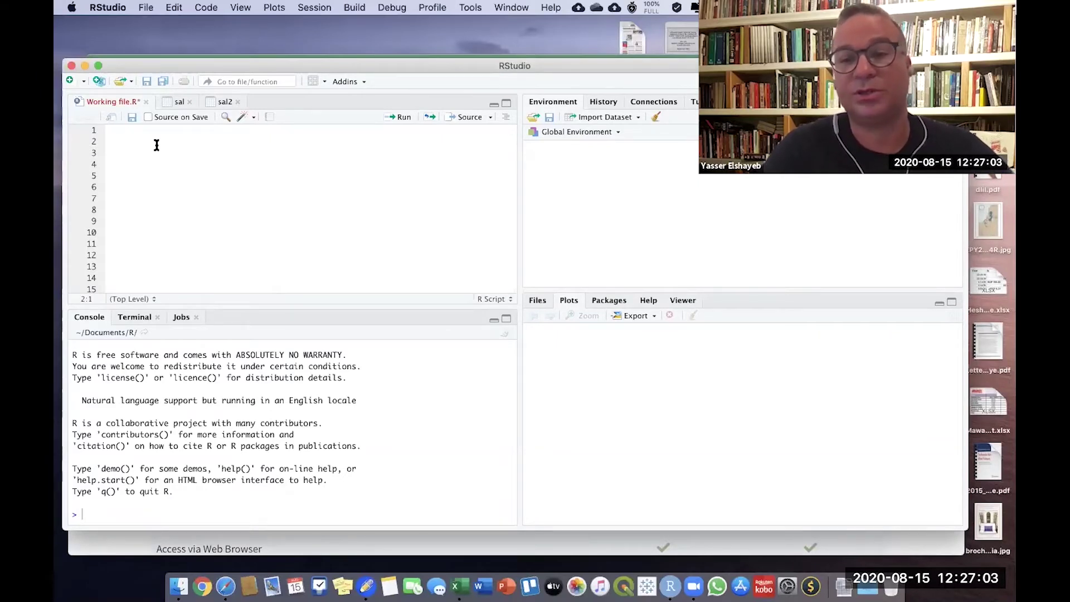
pyautogui.click(149, 511)
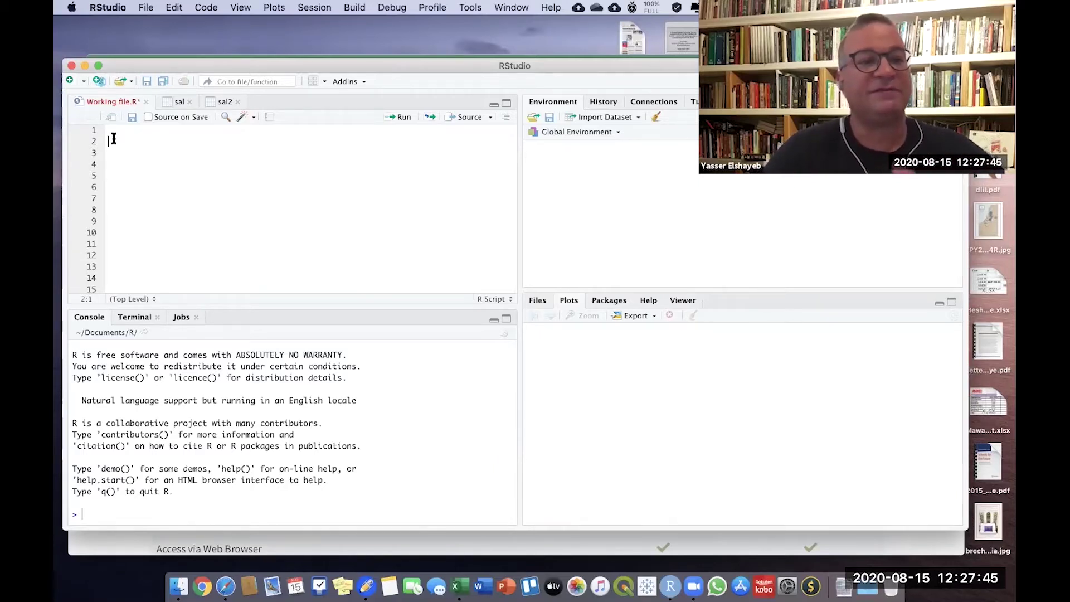
pyautogui.write('1:1')
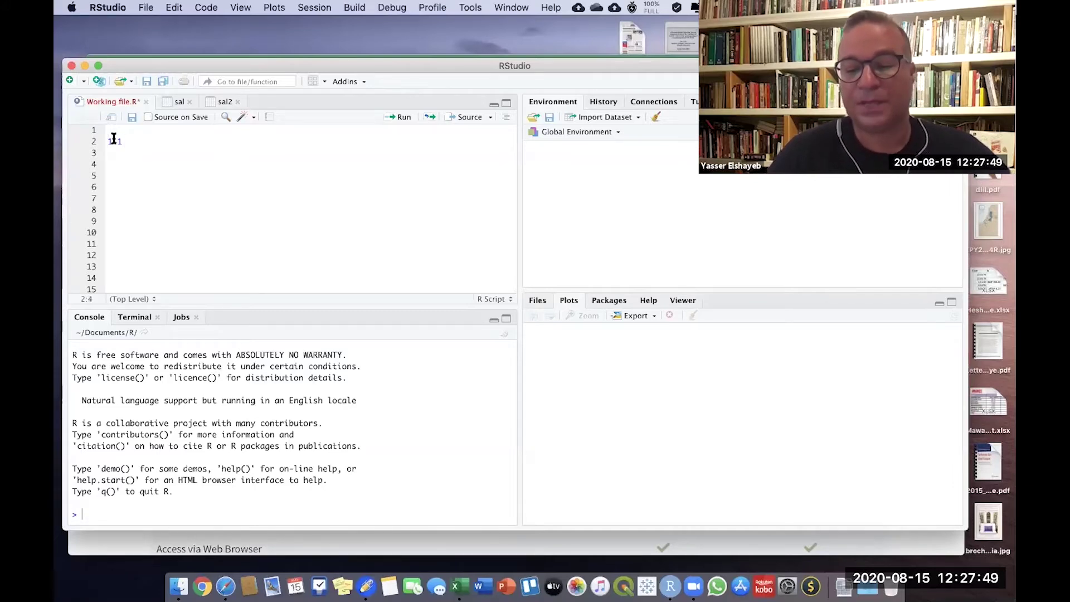
pyautogui.press('Return')
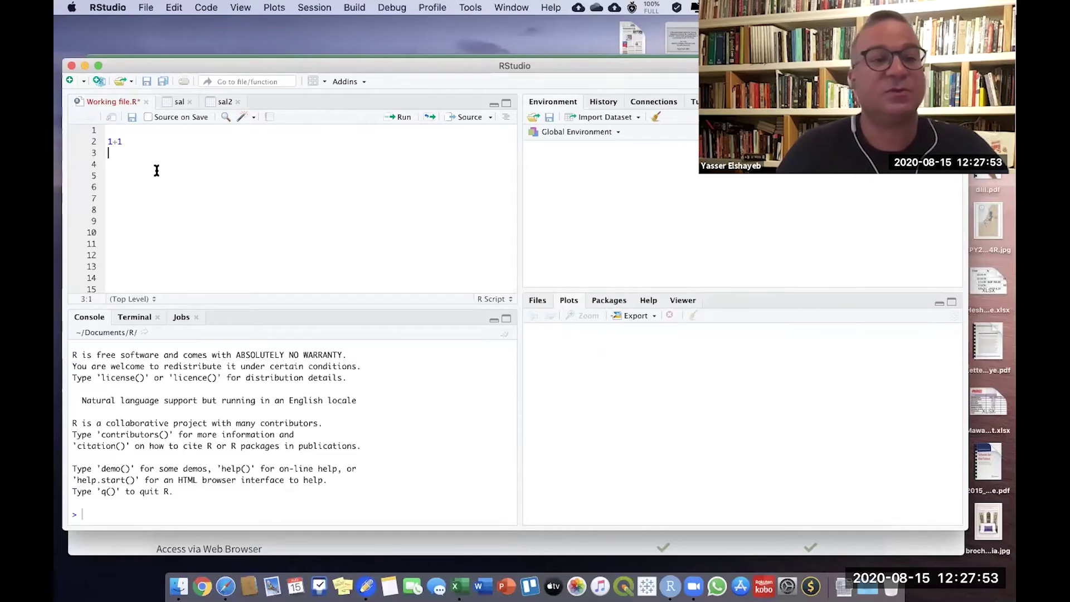
pyautogui.click(122, 141)
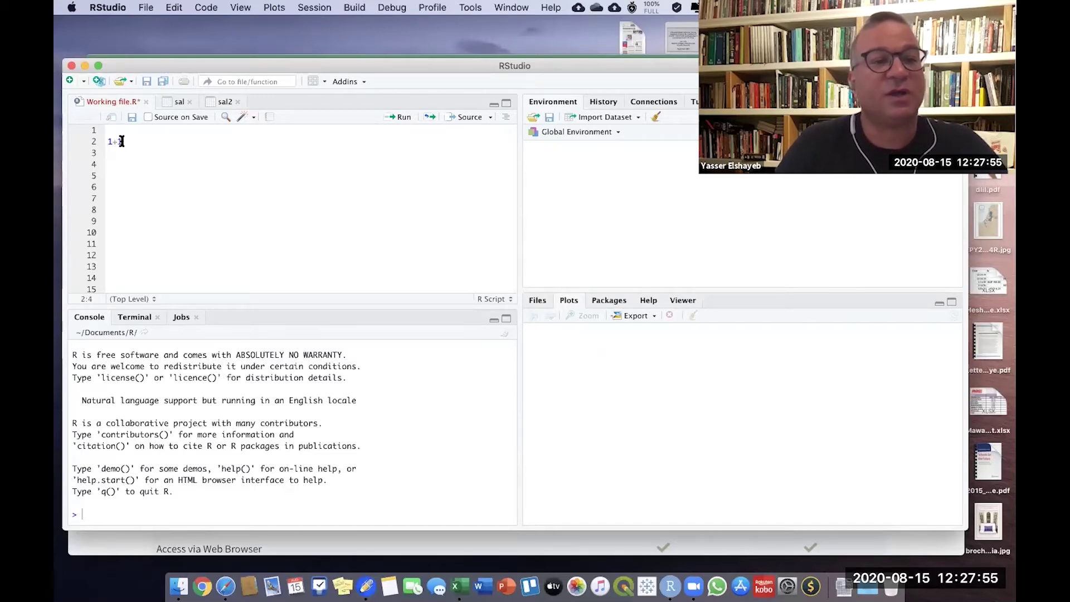
pyautogui.click(400, 118)
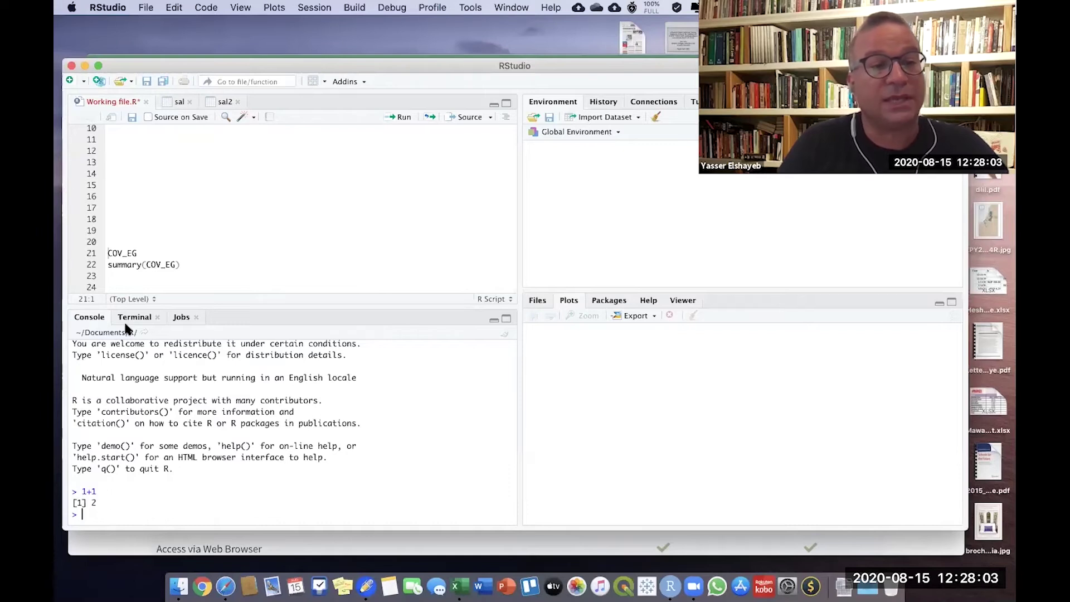
# - Add 2^5 on a new line above 1+1 in the script, run it and highlight its result in the console
pyautogui.scroll(3, 155, 210)
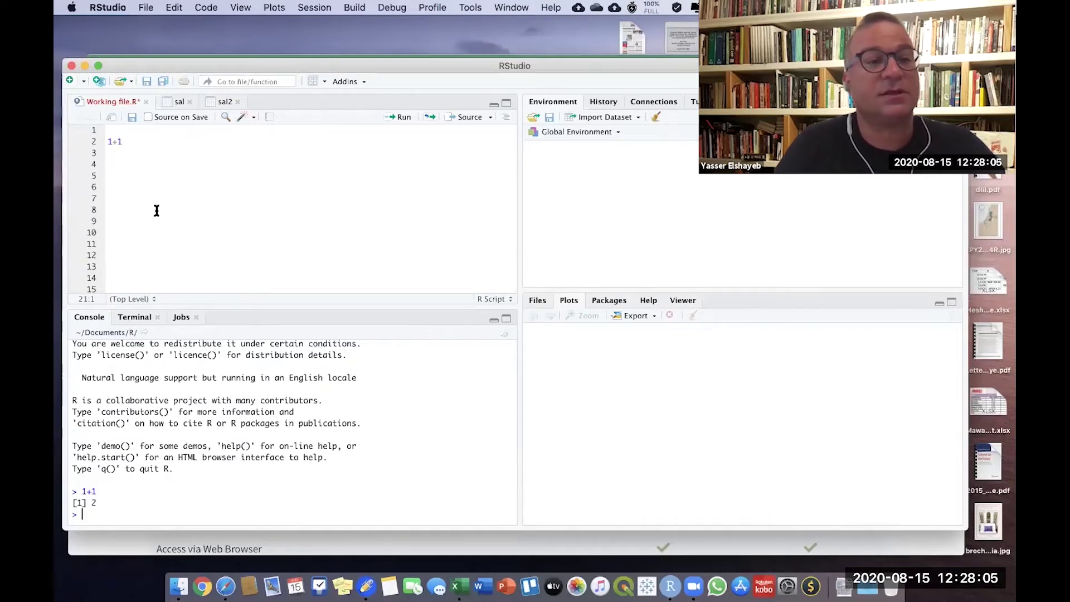
pyautogui.click(115, 129)
pyautogui.press('Return')
pyautogui.press('Return')
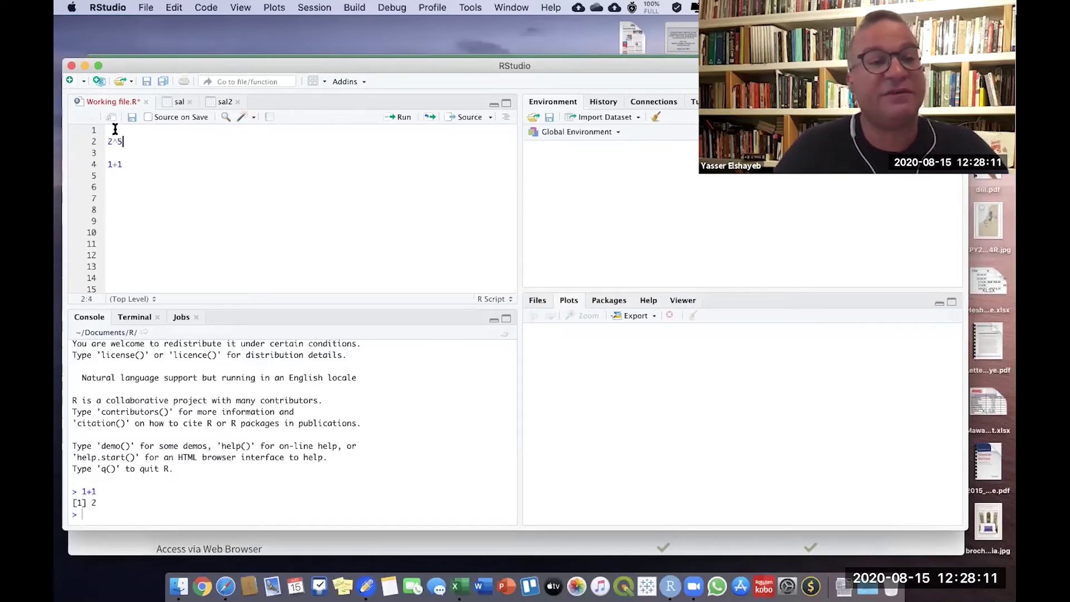
pyautogui.click(397, 118)
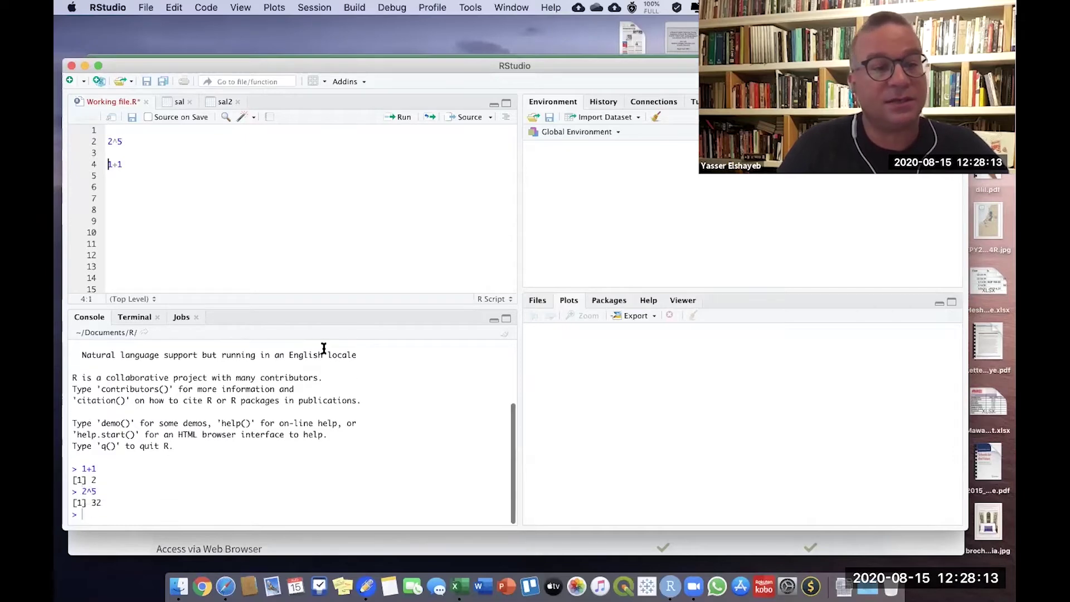
pyautogui.doubleClick(93, 503)
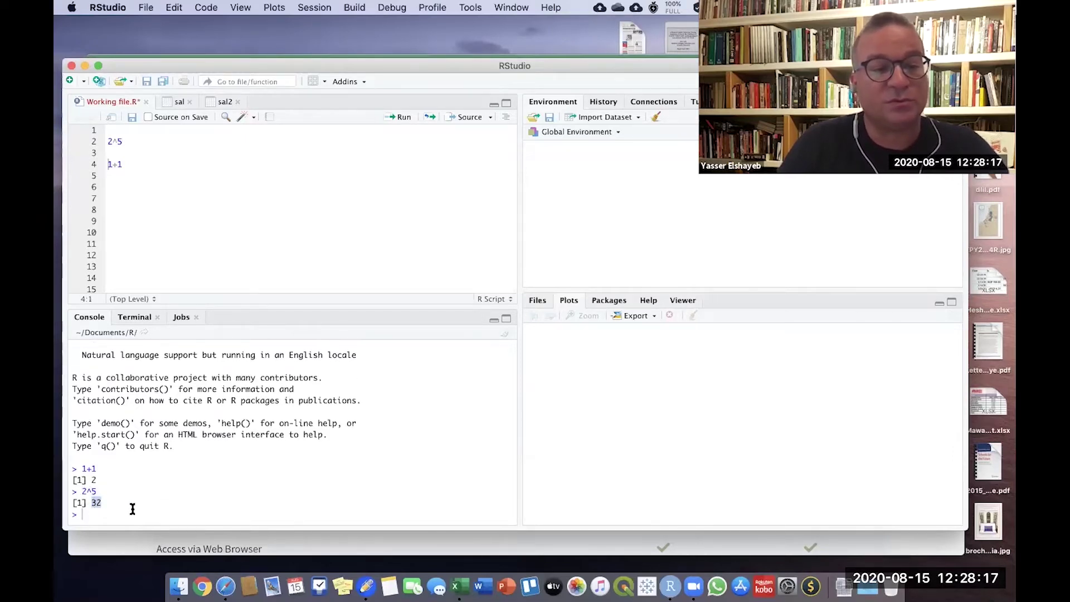
pyautogui.click(127, 506)
# - Insert a blank line below 2^5 and run the 2^5 line again
pyautogui.click(129, 141)
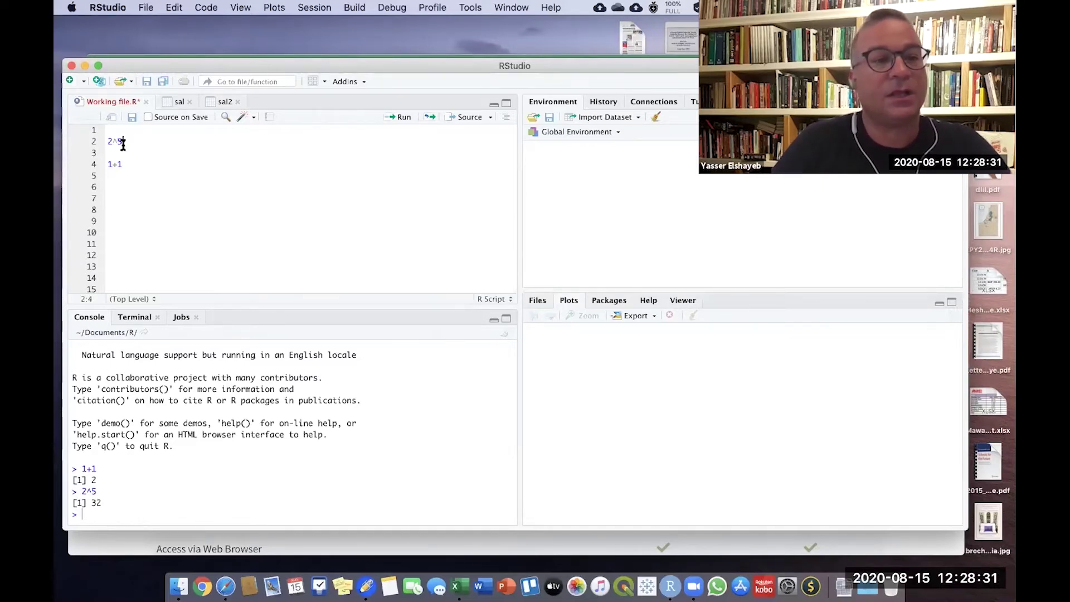
pyautogui.press('Return')
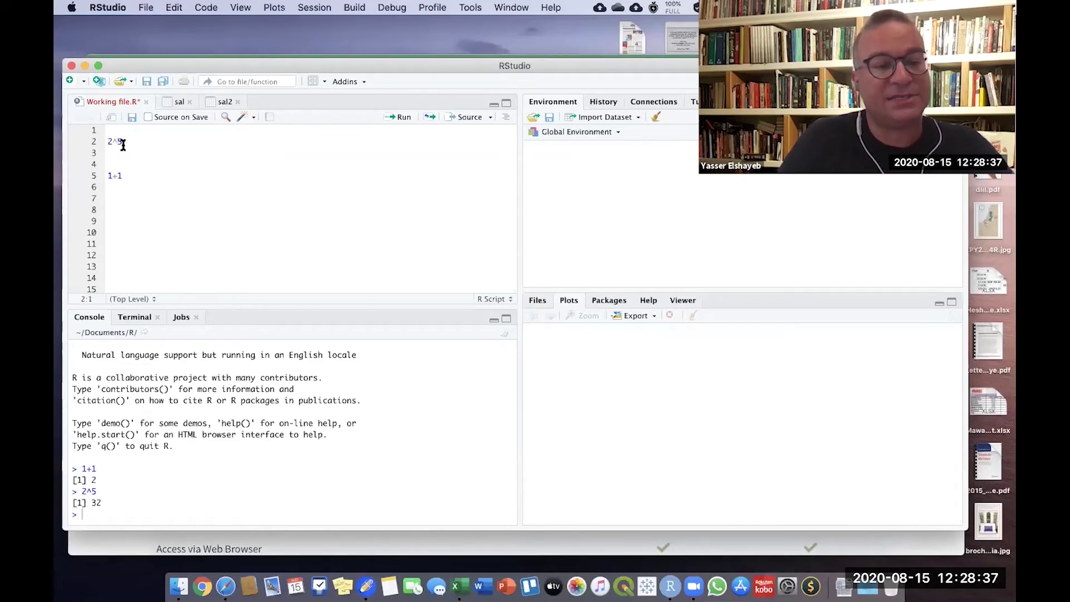
pyautogui.press('super+Return')
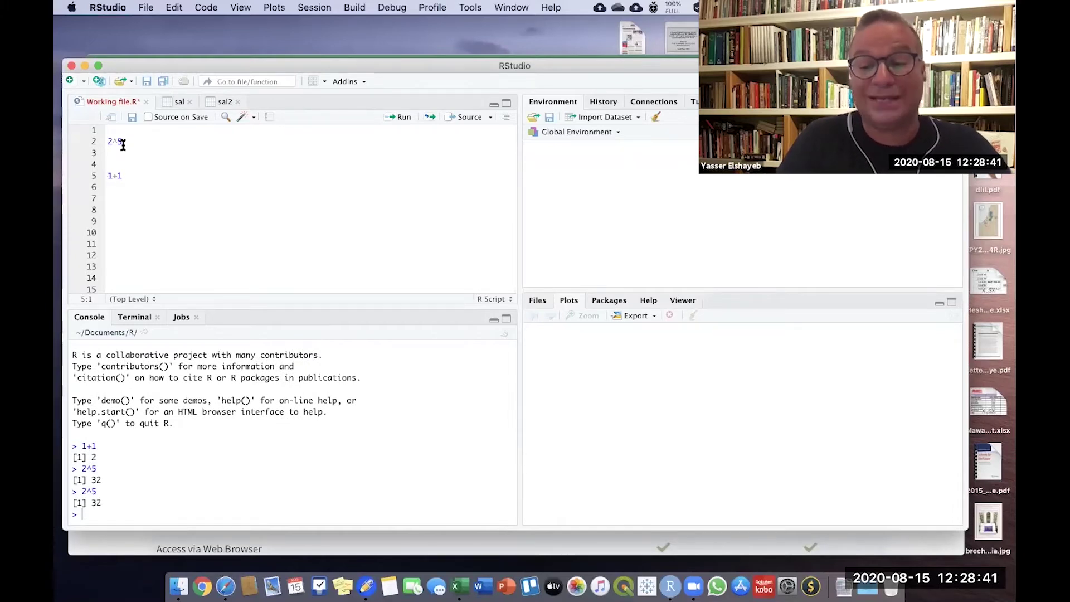
pyautogui.click(108, 142)
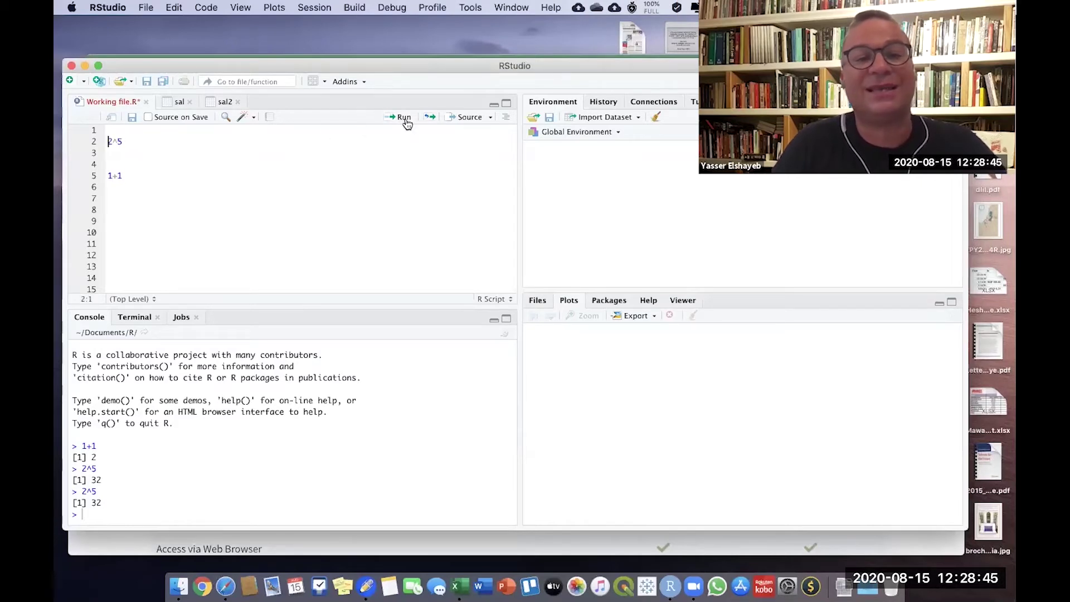
# - Assign 2^5 to a variable bearing the presenter's first name on line 4 of the script and run the assignment
pyautogui.click(113, 152)
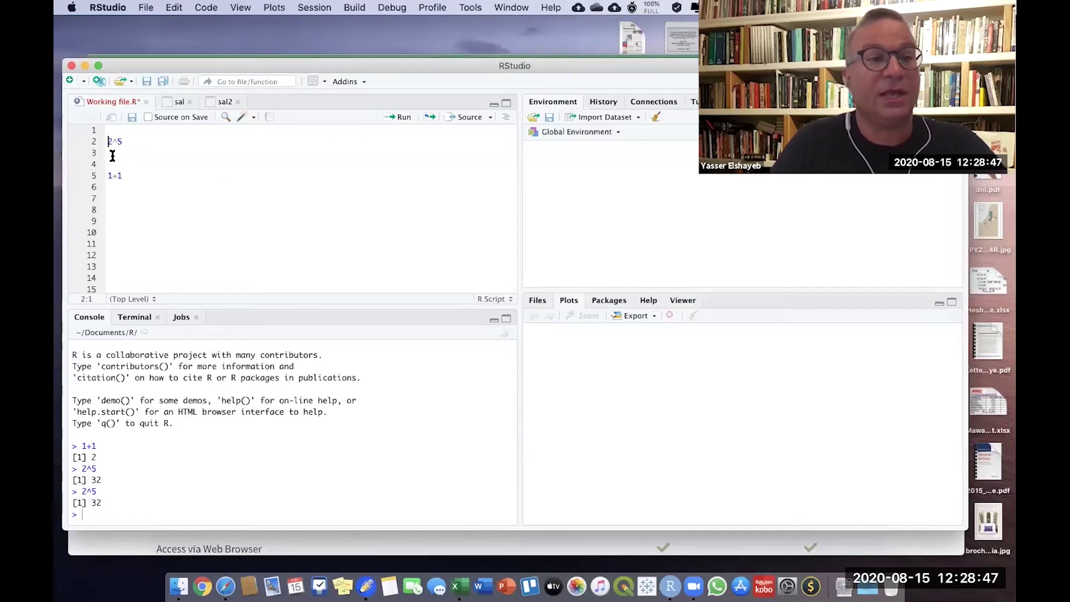
pyautogui.press('Return')
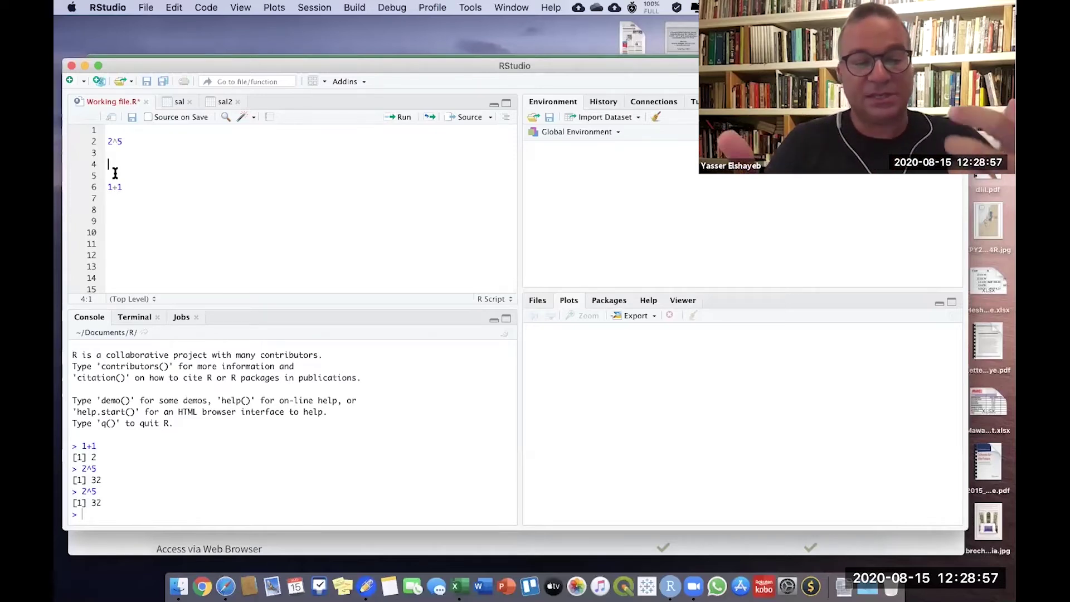
pyautogui.write('yoss')
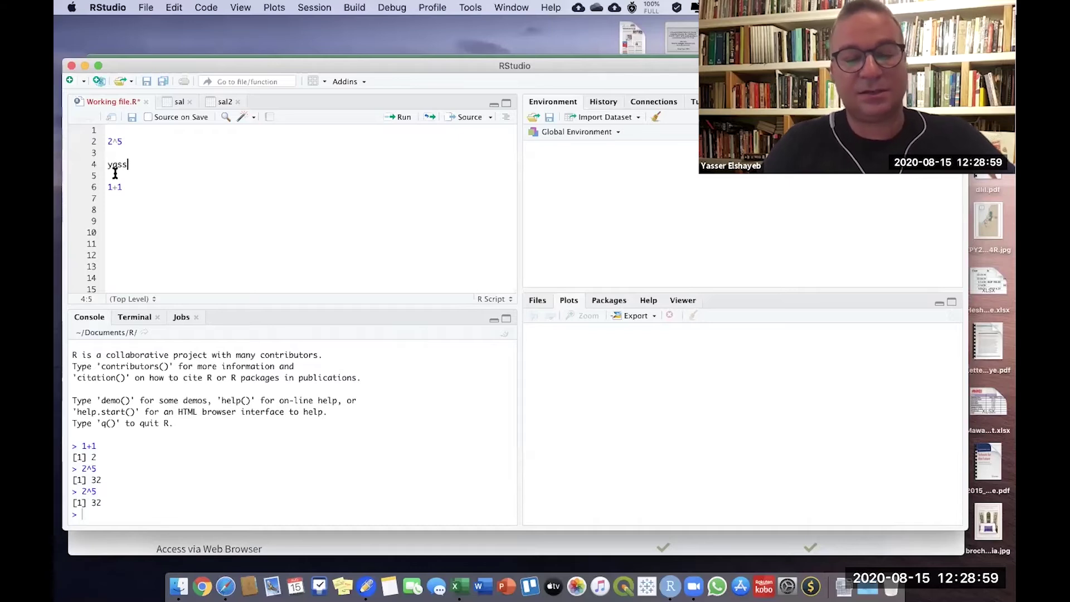
pyautogui.write('er 2%')
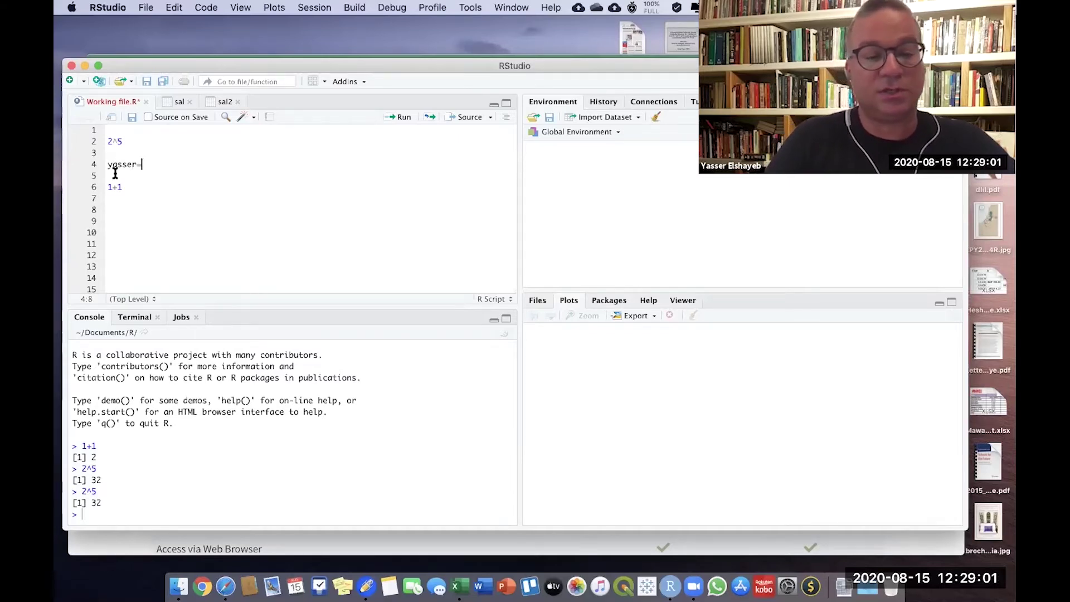
pyautogui.write('5')
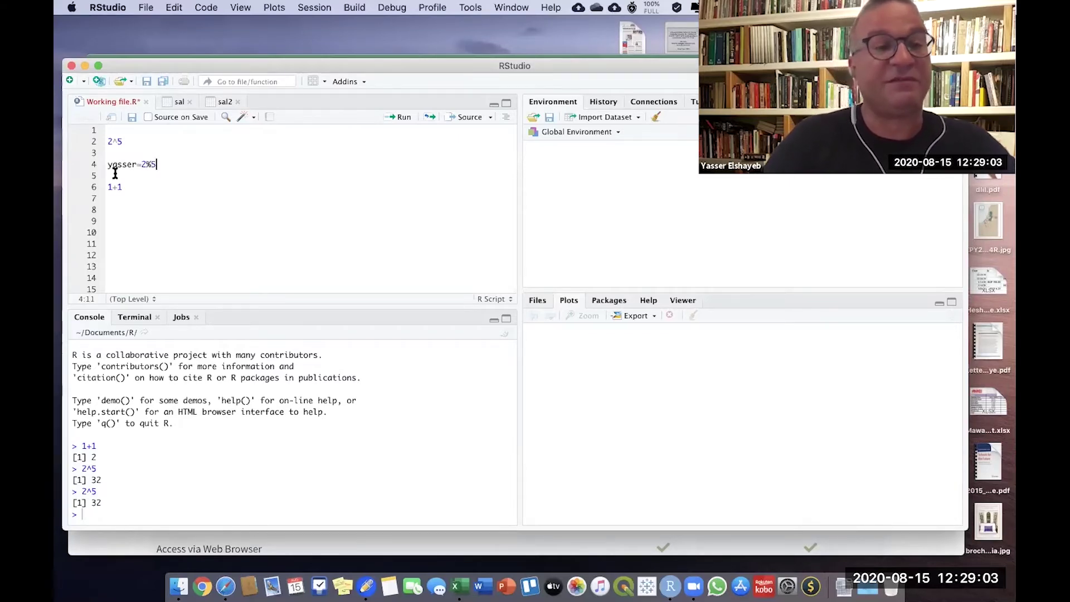
pyautogui.press('BackSpace')
pyautogui.press('BackSpace')
pyautogui.write('^5')
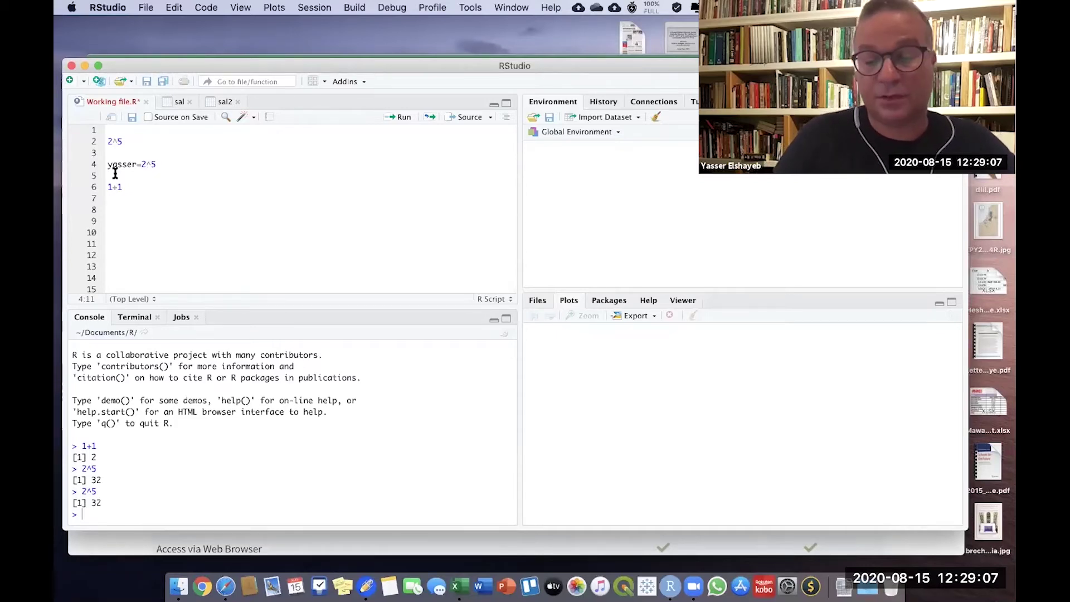
pyautogui.press('super+Return')
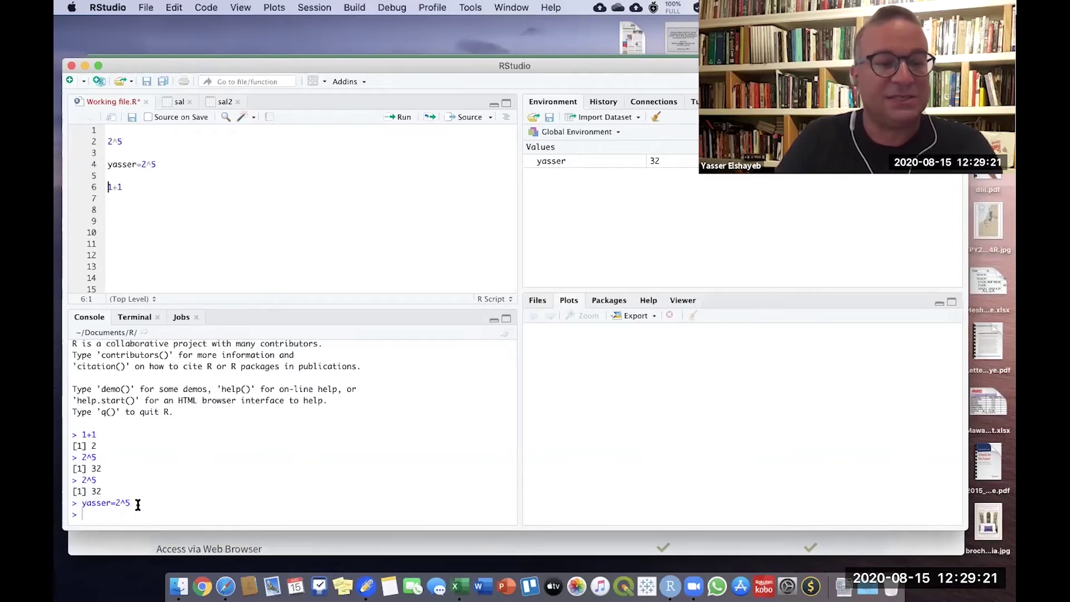
# - Add a line directly below the assignment that adds 5 to the variable, and run it
pyautogui.click(128, 187)
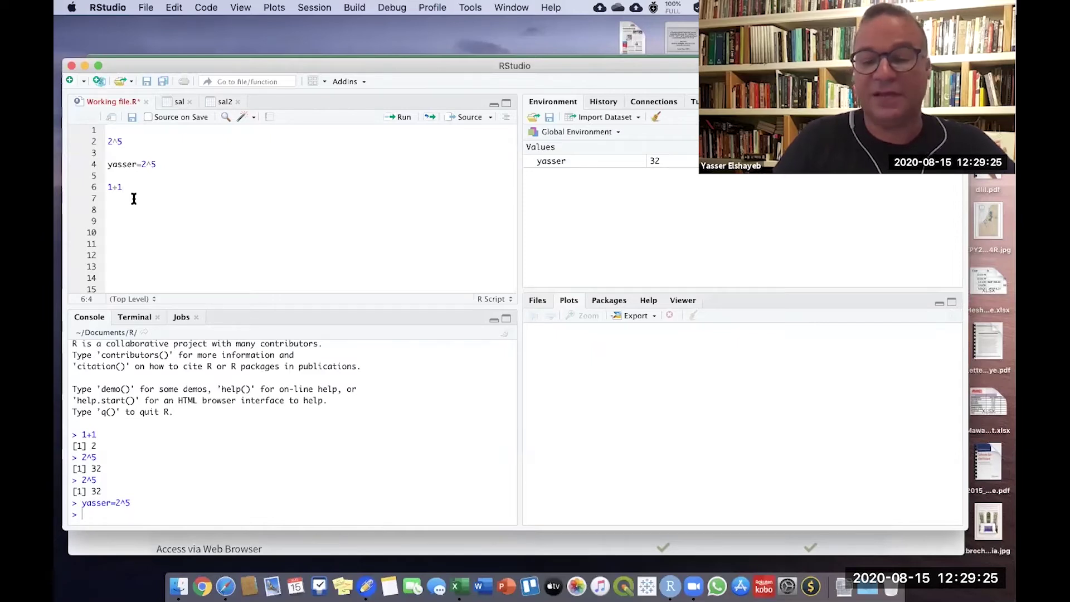
pyautogui.write('yasser')
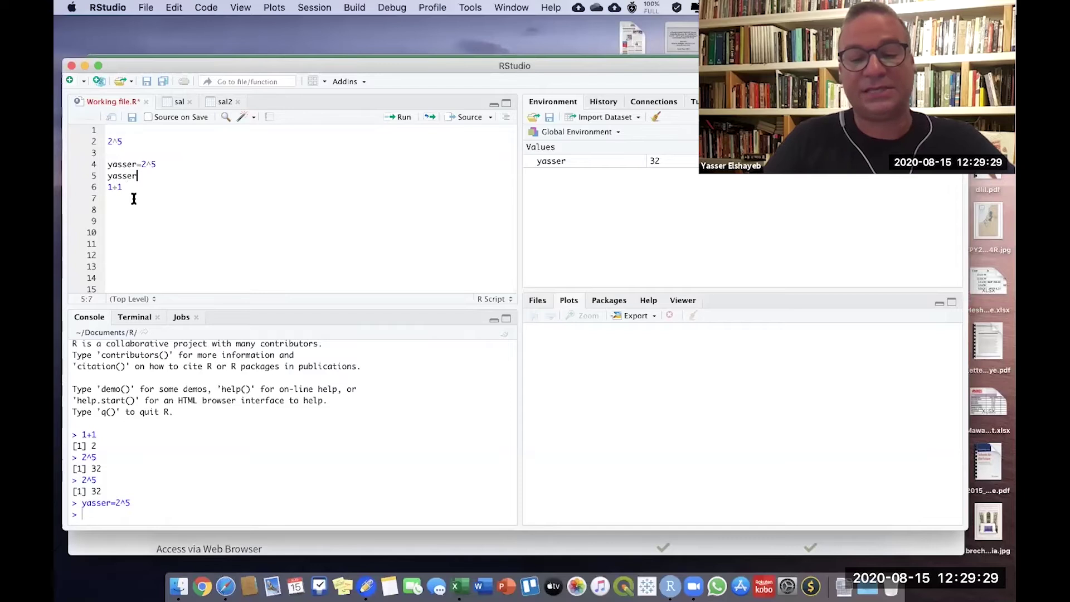
pyautogui.write('+5')
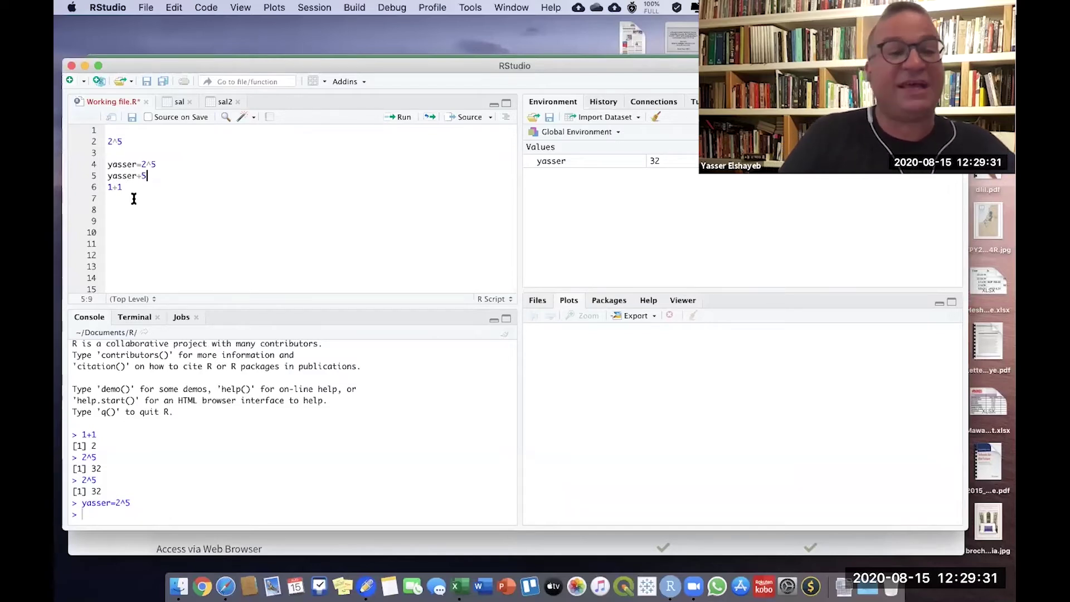
pyautogui.press('super+Return')
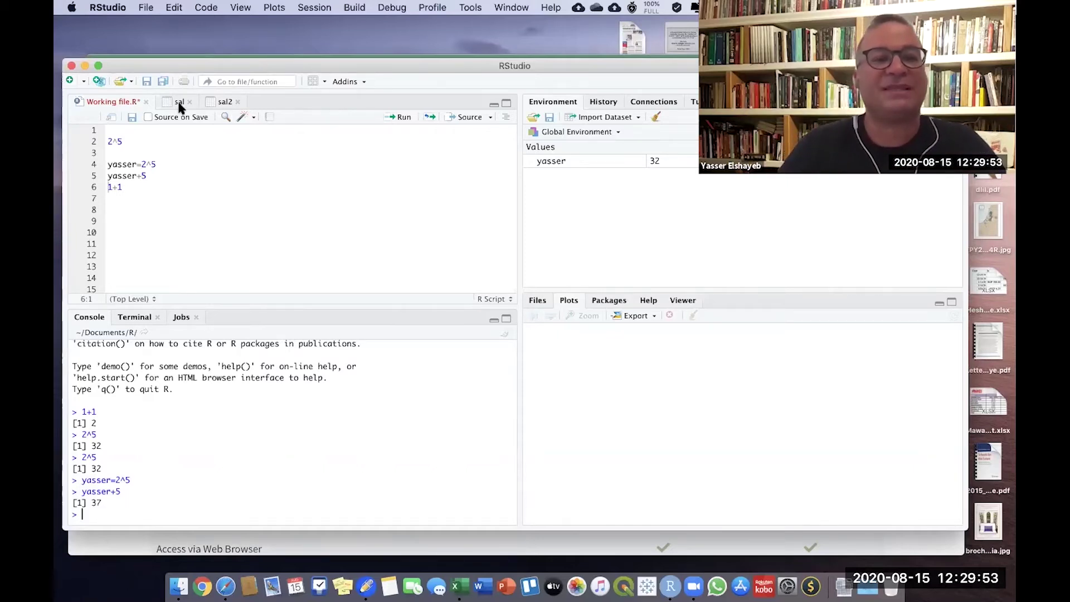
# - Extend the RStudio window upward and write hist() and scatter) on new lines below the addition line
pyautogui.moveTo(191, 56); pyautogui.dragTo(192, 37)
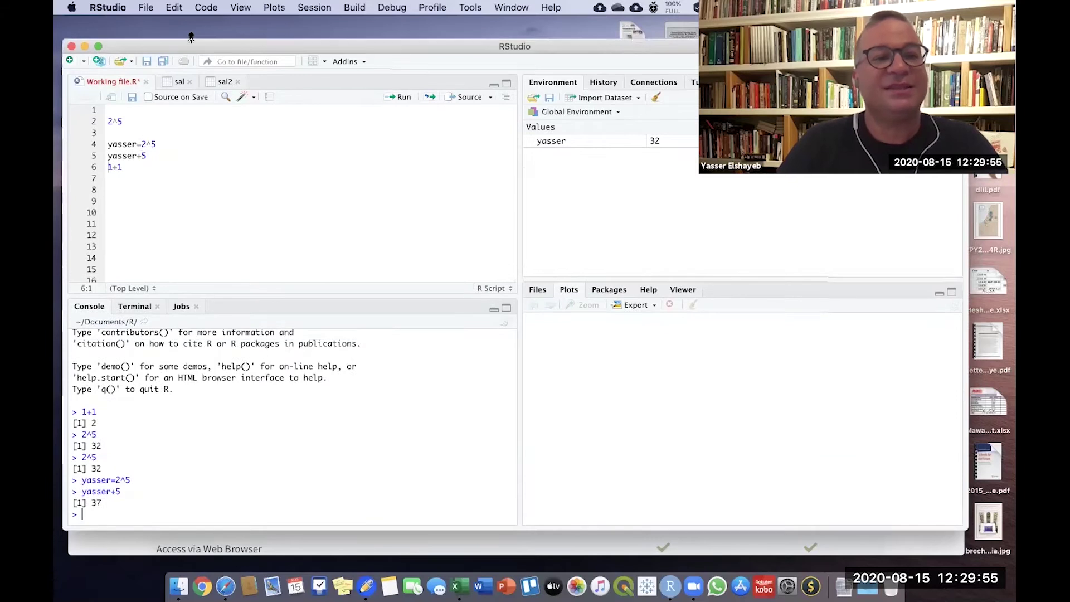
pyautogui.click(154, 156)
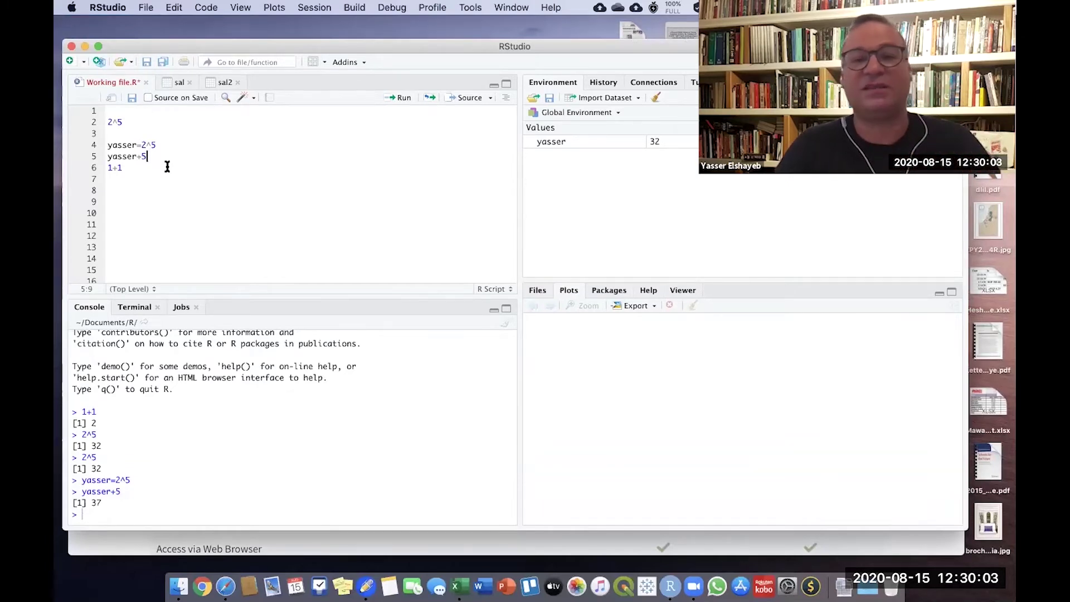
pyautogui.press('Return')
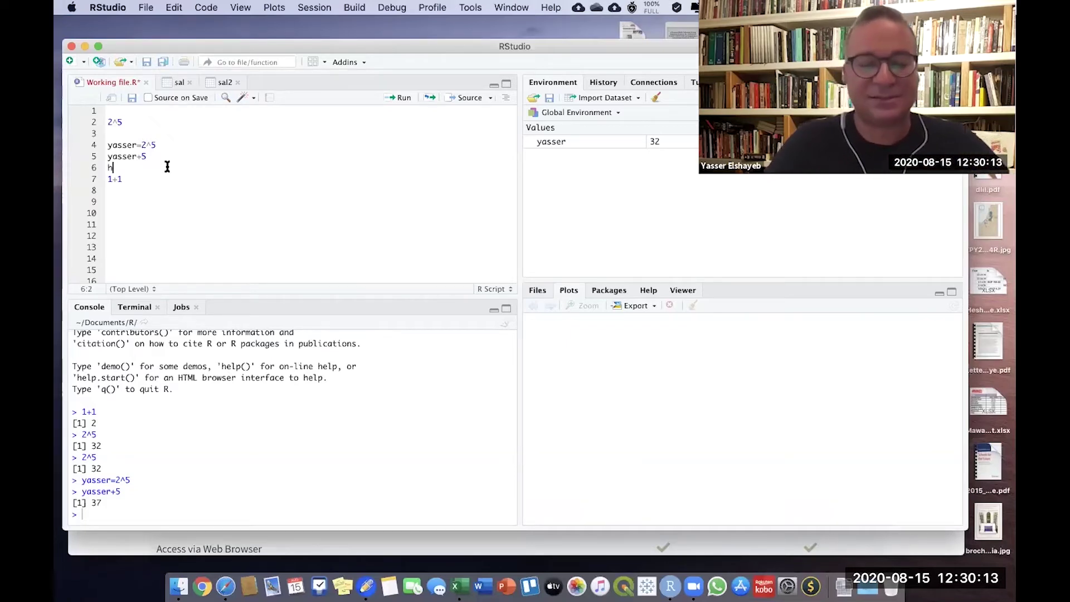
pyautogui.write('ist(')
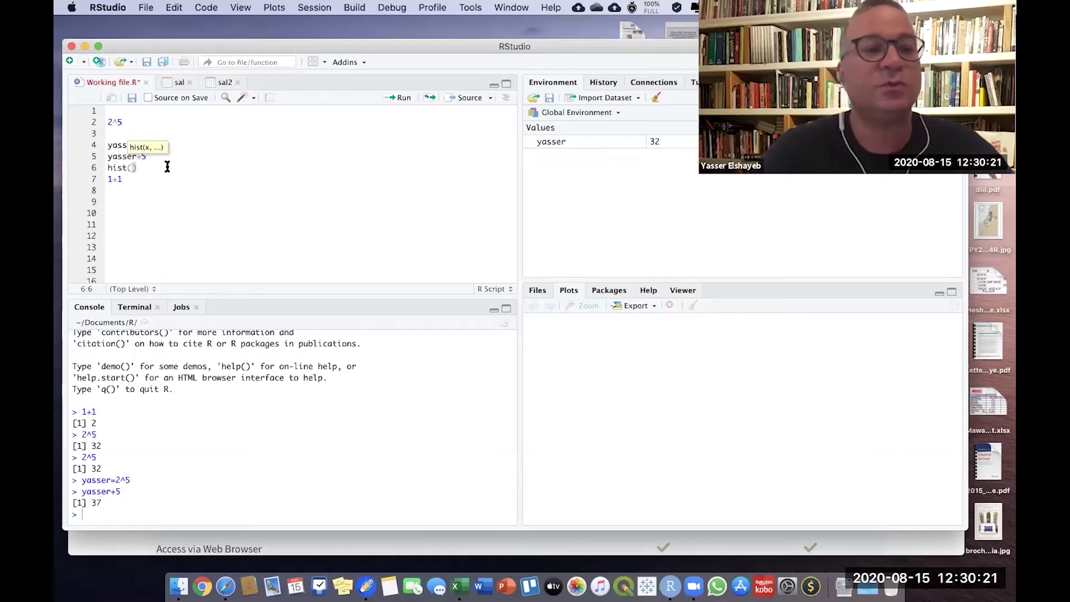
pyautogui.click(167, 167)
pyautogui.press('Return')
pyautogui.write('scatter)')
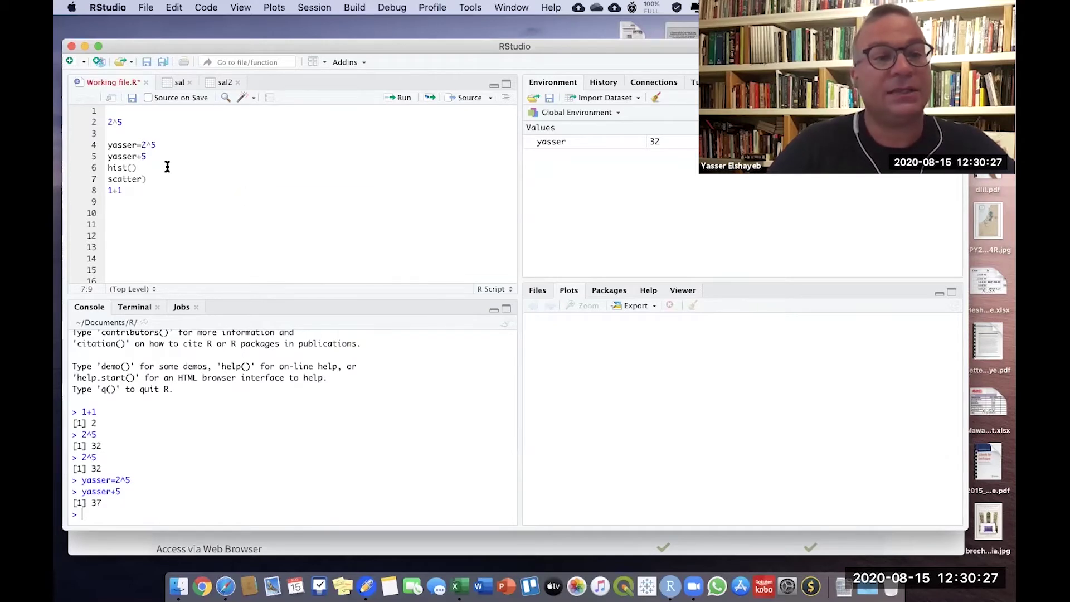
# - Complete the scatter() call on line 7 of the script and add a new line reading barplot below it
pyautogui.write('(')
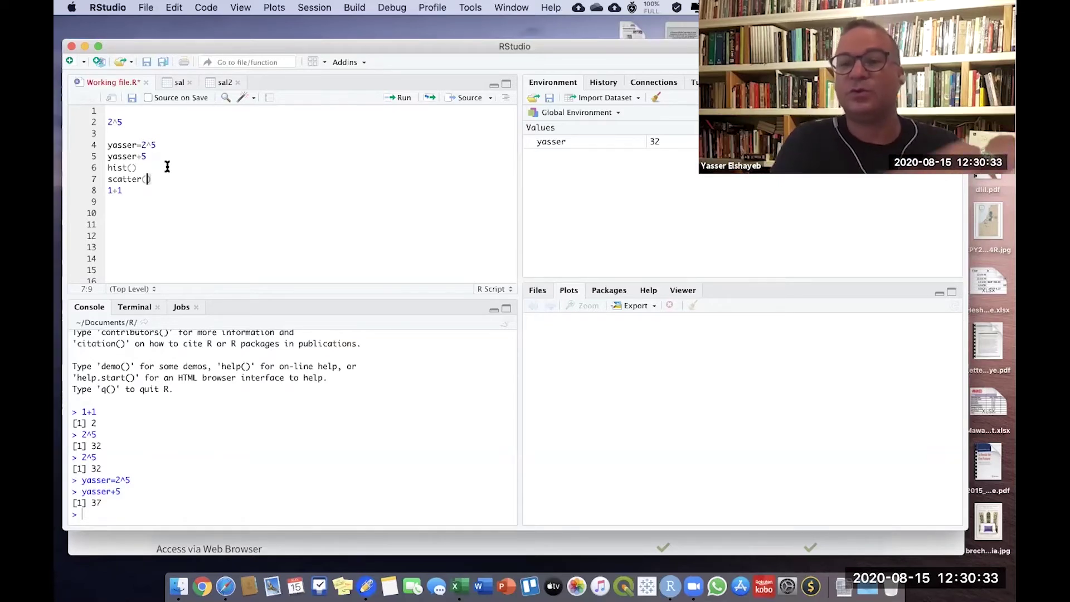
pyautogui.press('Right')
pyautogui.press('Return')
pyautogui.write('bar')
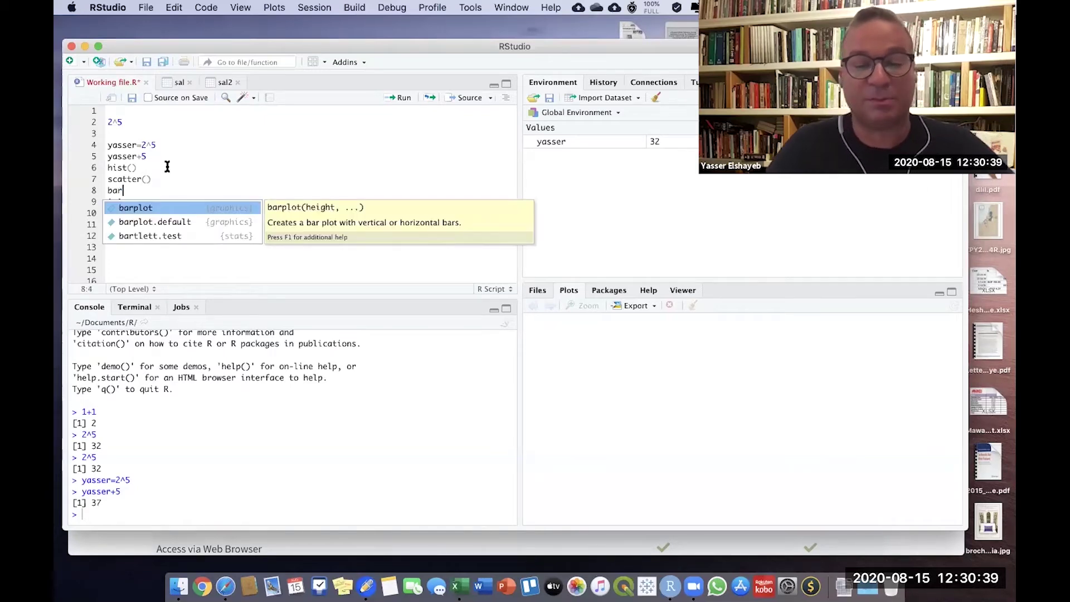
pyautogui.write('plot')
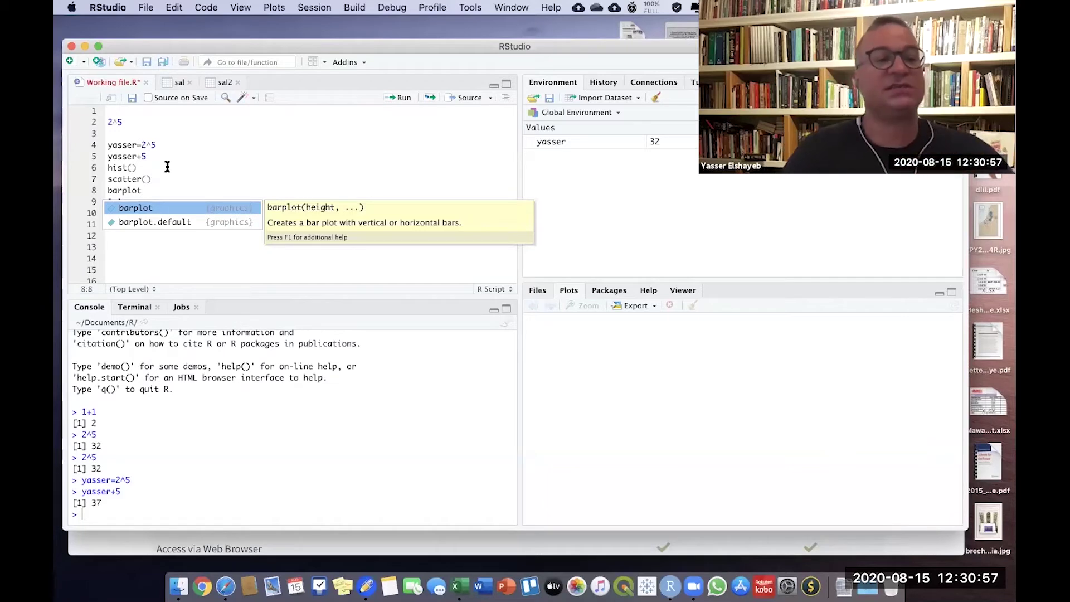
# - Open the R help and search it for "bar plot"
pyautogui.click(253, 221)
pyautogui.click(648, 290)
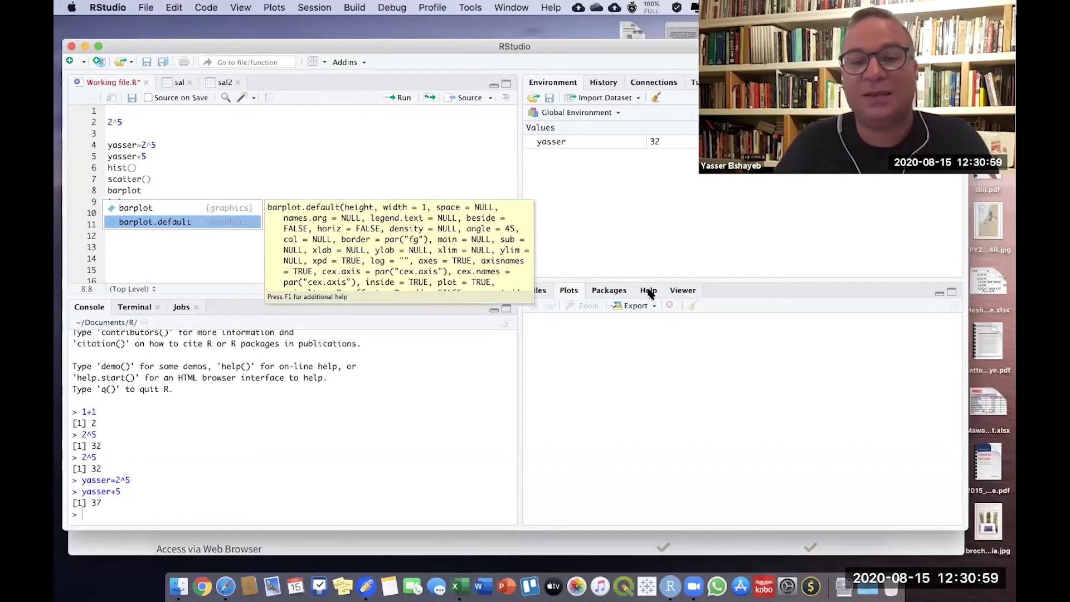
pyautogui.click(322, 152)
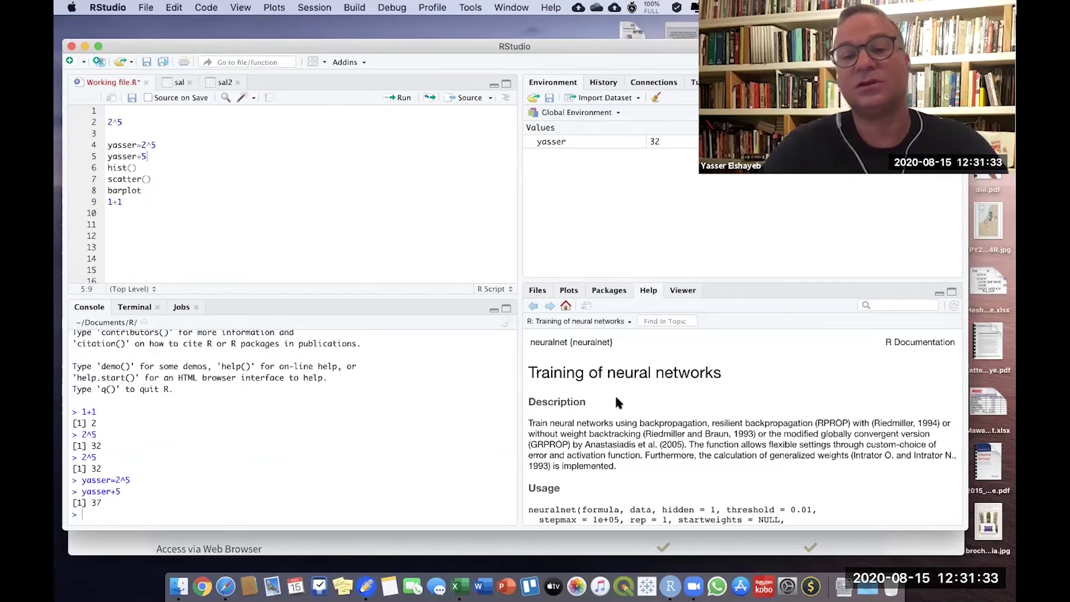
pyautogui.click(891, 305)
pyautogui.write('barp')
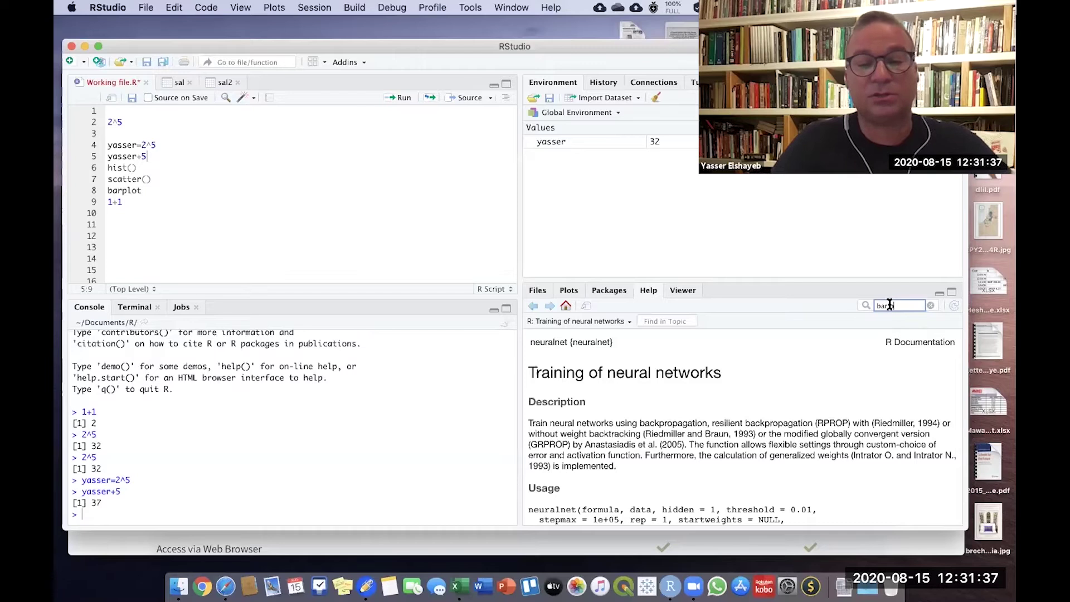
pyautogui.press('BackSpace')
pyautogui.write('plot')
pyautogui.press('Return')
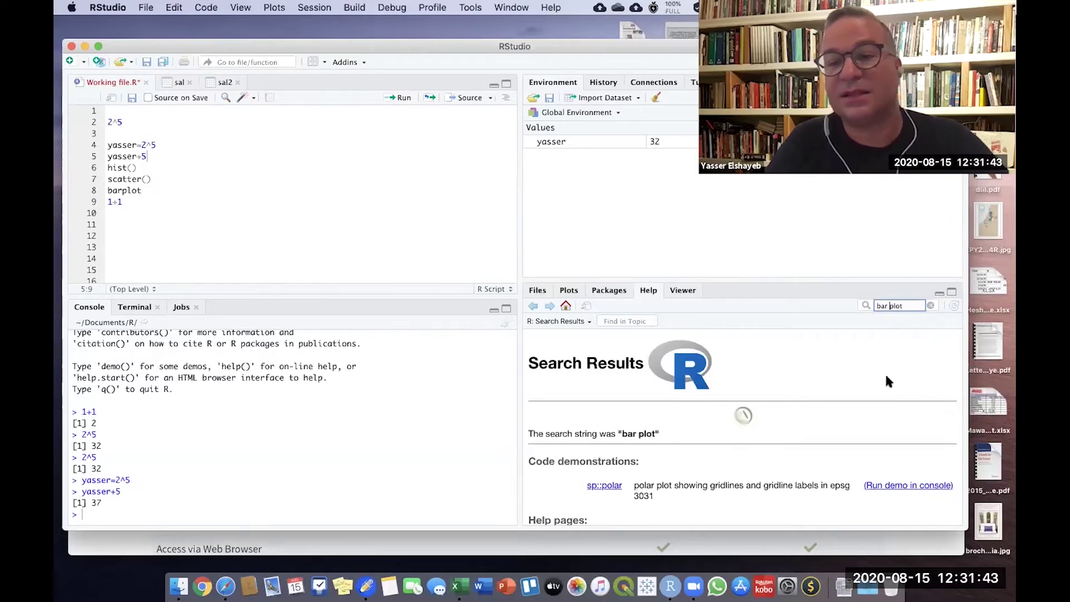
# - Correct the help search to barplot and review the usage and arguments on the Bar Plots page
pyautogui.press('BackSpace')
pyautogui.press('Return')
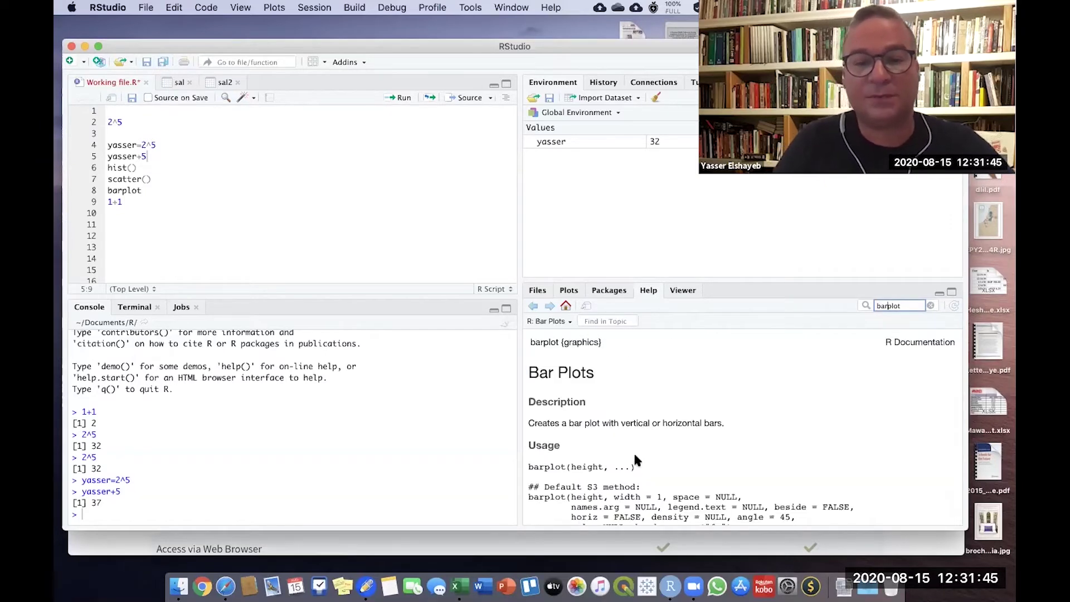
pyautogui.scroll(-3, 634, 452)
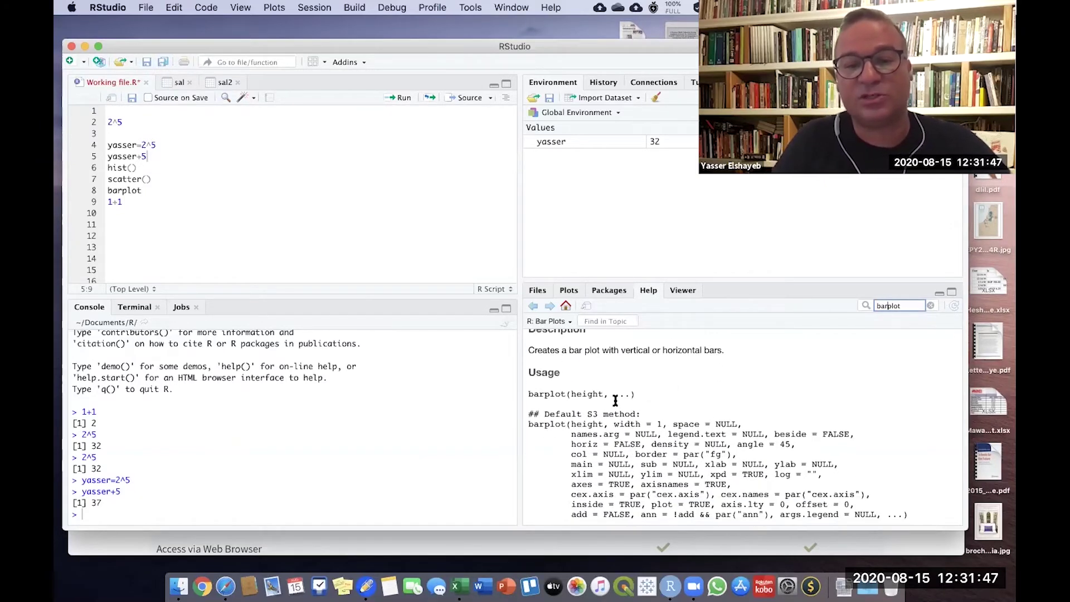
pyautogui.scroll(-10, 581, 452)
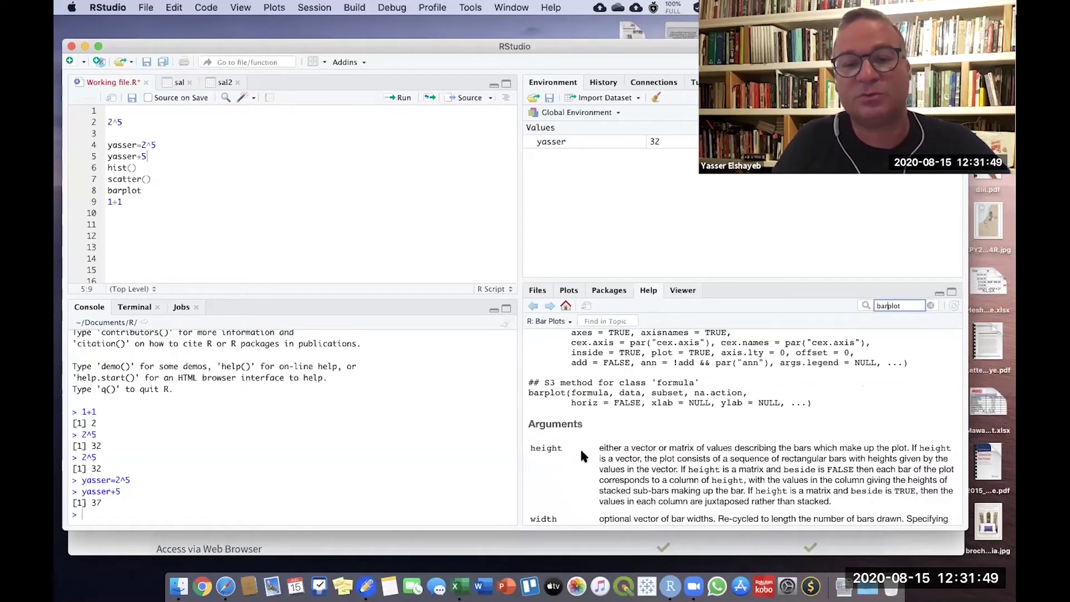
pyautogui.scroll(-10, 580, 447)
pyautogui.scroll(10, 580, 447)
pyautogui.scroll(15, 581, 456)
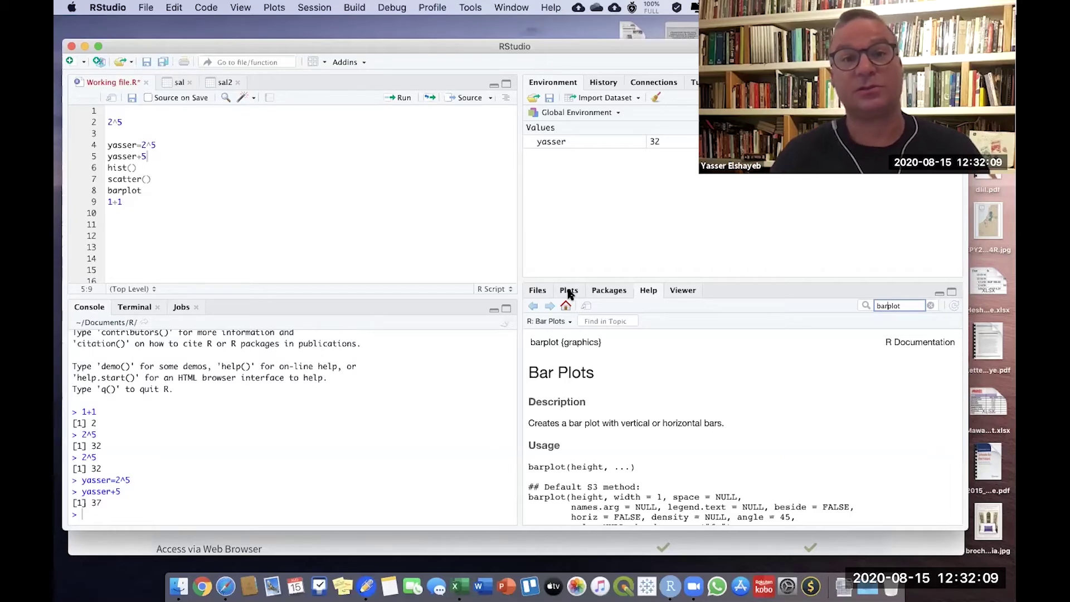
# - Show the installed R packages, and switch to Safari to search Google for "R packages"
pyautogui.click(609, 291)
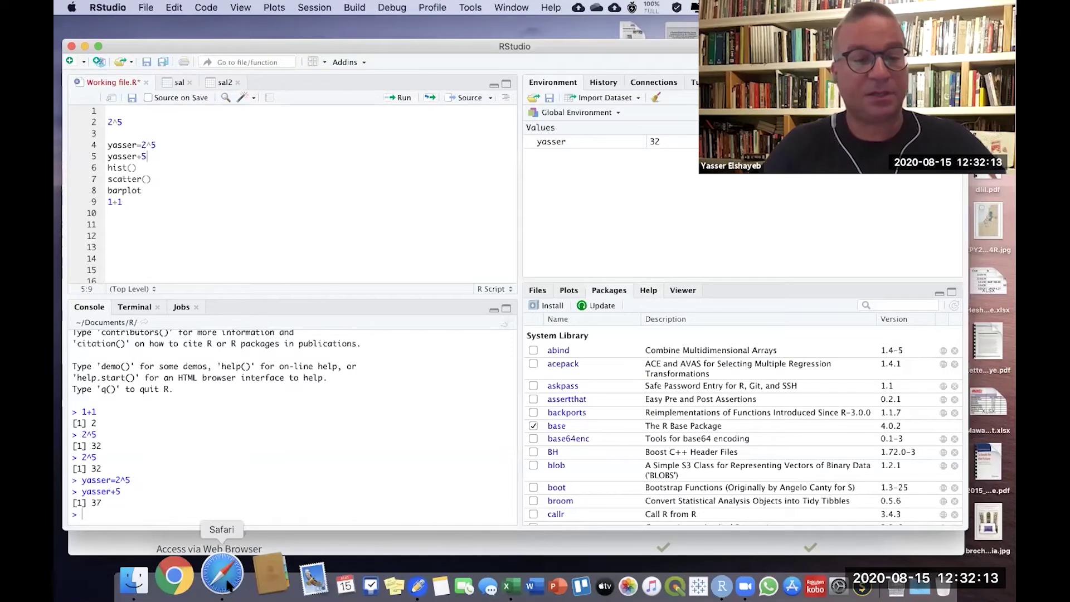
pyautogui.click(223, 577)
pyautogui.click(397, 76)
pyautogui.write('R packages')
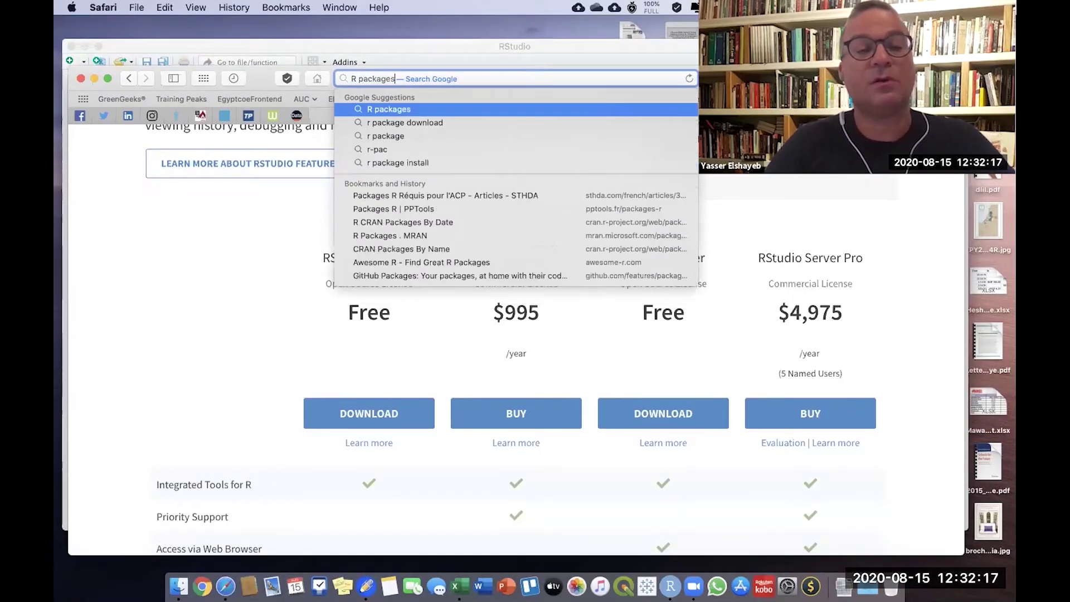
pyautogui.press('Return')
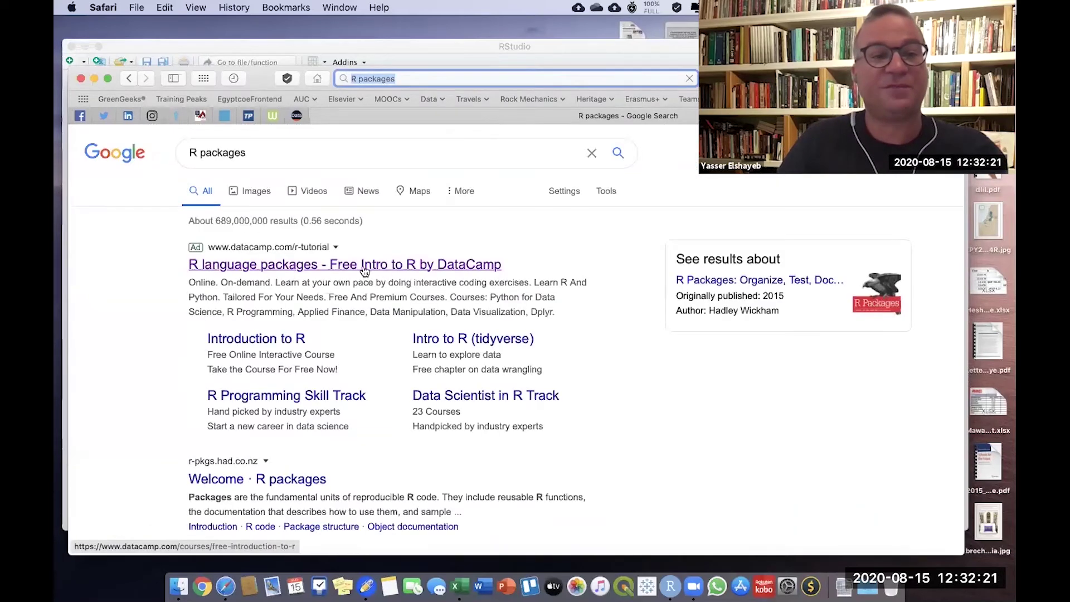
# - Look over the DataCamp Introduction to R course page from the search results and return to the results
pyautogui.click(261, 269)
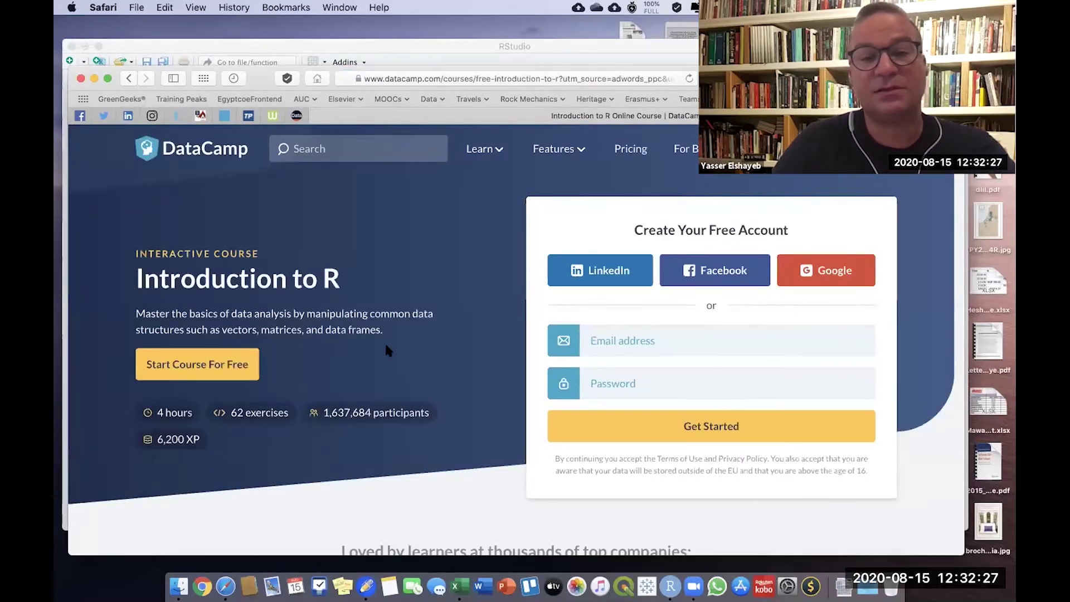
pyautogui.scroll(-10, 389, 350)
pyautogui.scroll(10, 384, 346)
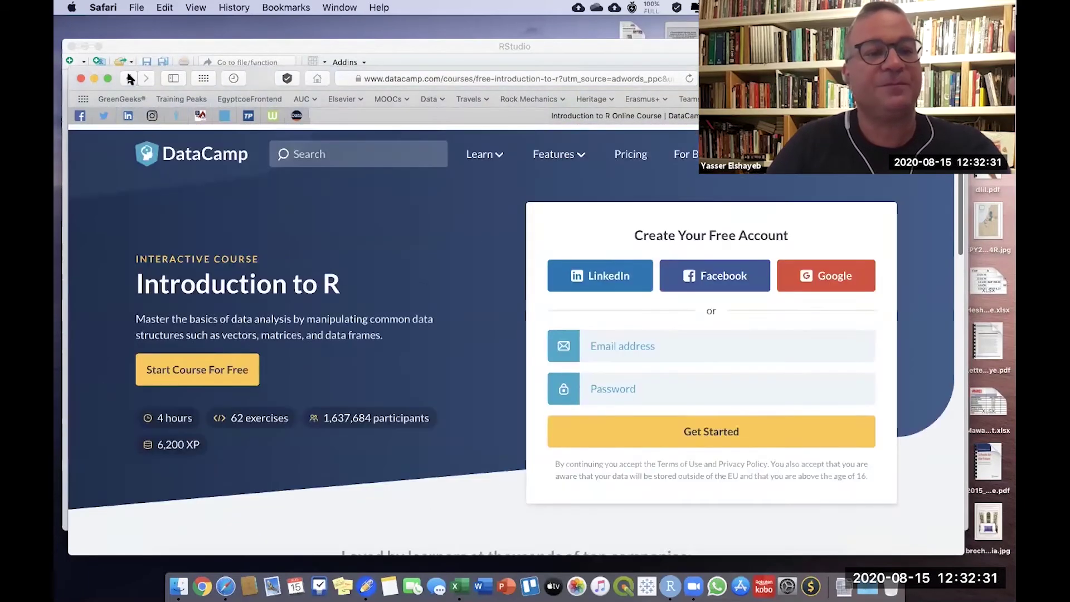
pyautogui.click(129, 78)
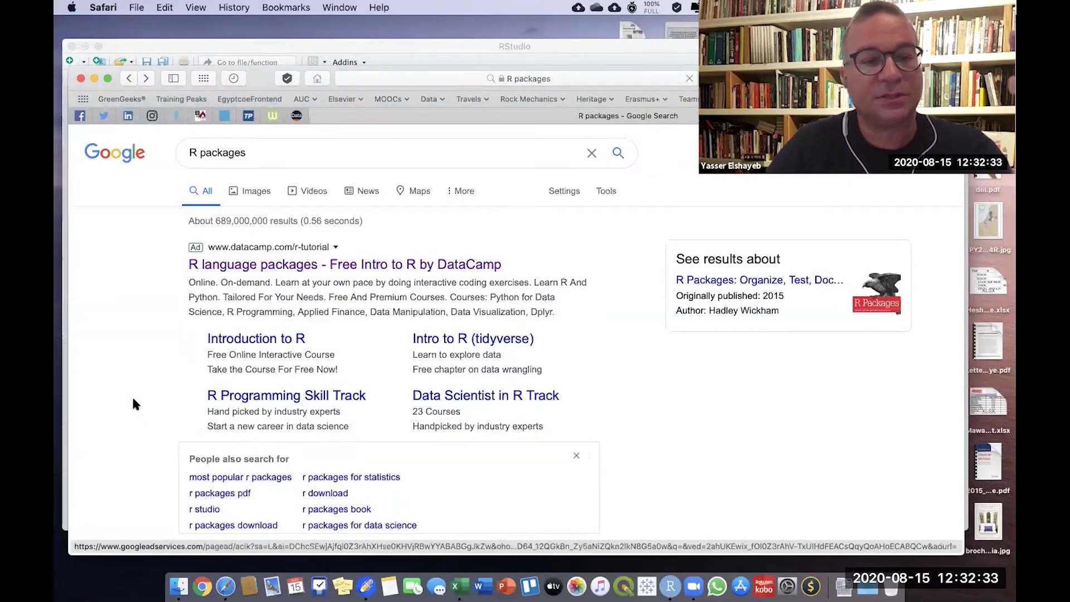
# - Open the CRAN Packages By Name result and browse the alphabetical list down to the packages for missing data
pyautogui.scroll(-6, 134, 403)
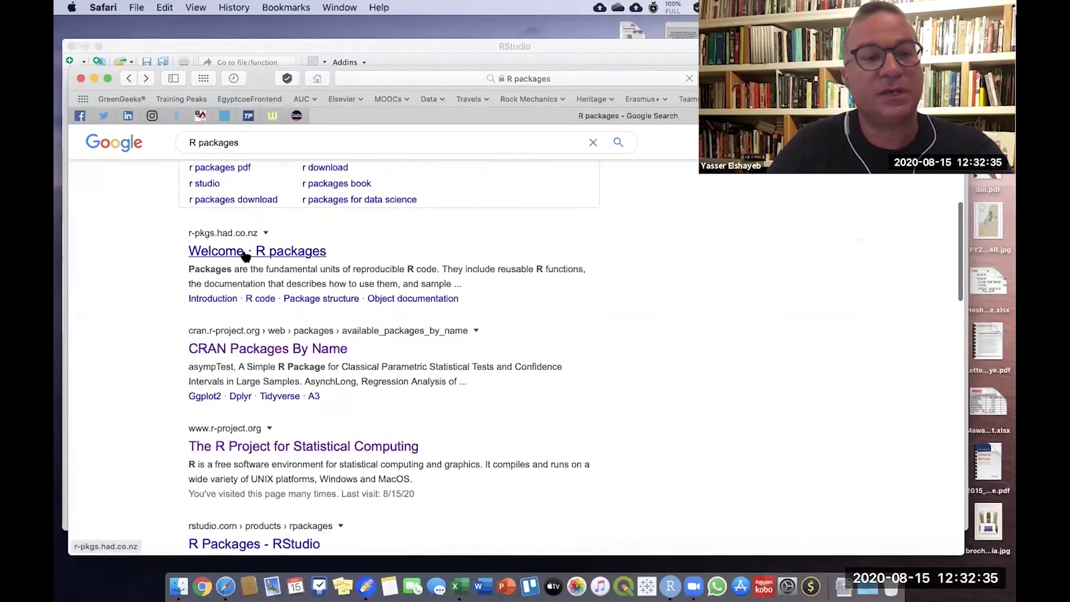
pyautogui.click(235, 351)
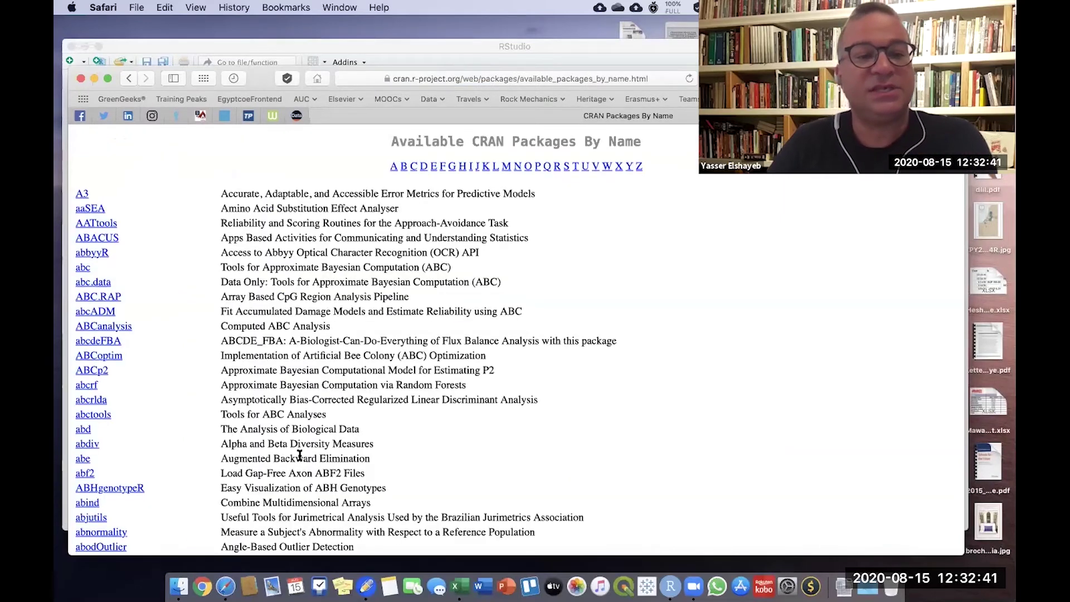
pyautogui.scroll(-15, 299, 455)
pyautogui.scroll(-20, 299, 456)
pyautogui.scroll(-20, 300, 455)
pyautogui.scroll(-20, 300, 455)
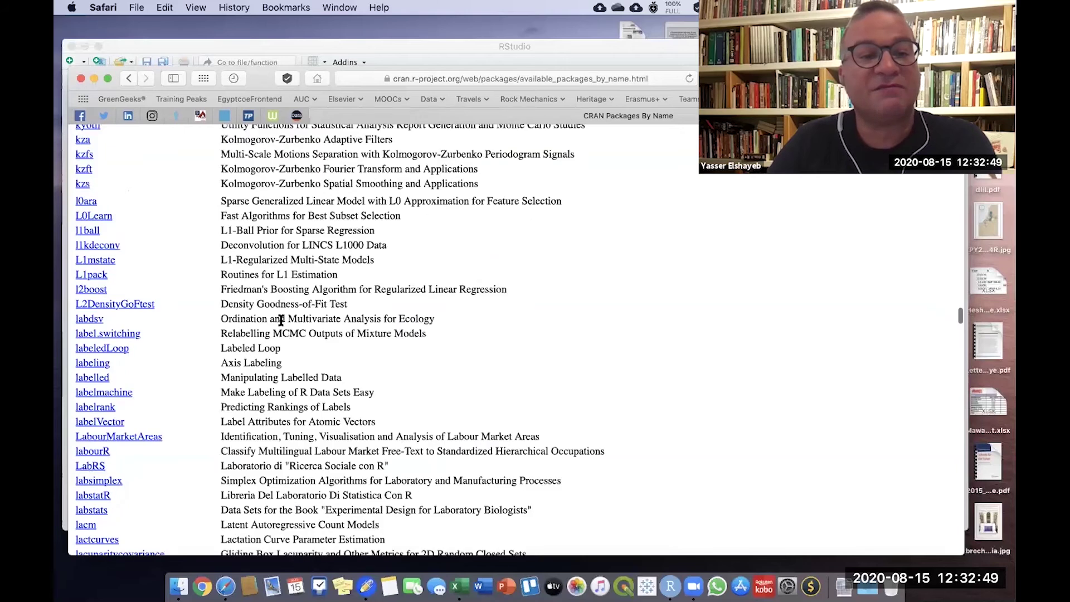
pyautogui.scroll(-5, 281, 320)
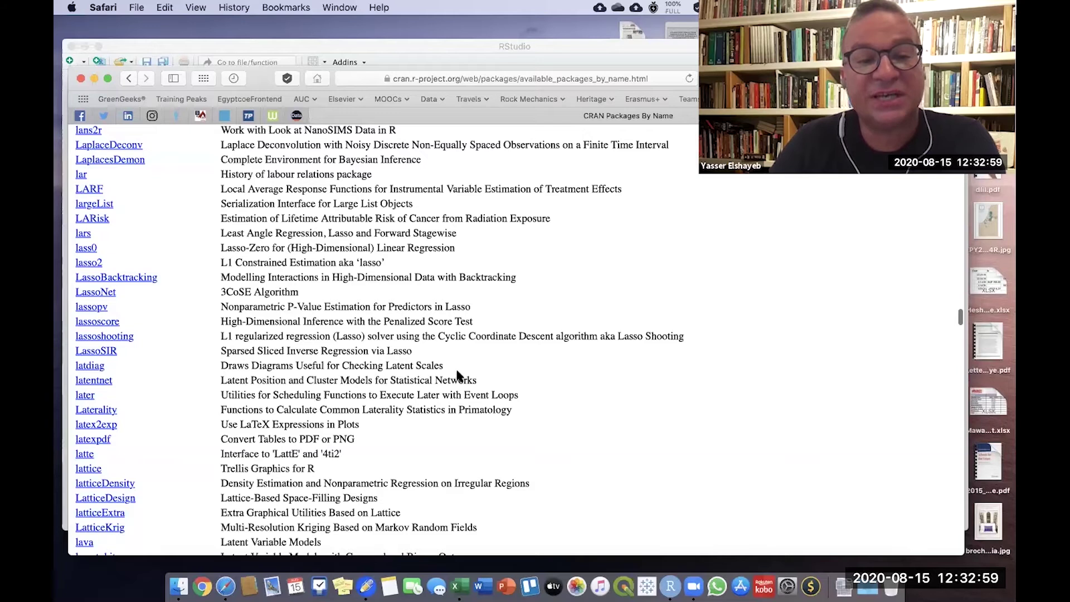
pyautogui.scroll(-15, 329, 456)
pyautogui.scroll(-20, 329, 456)
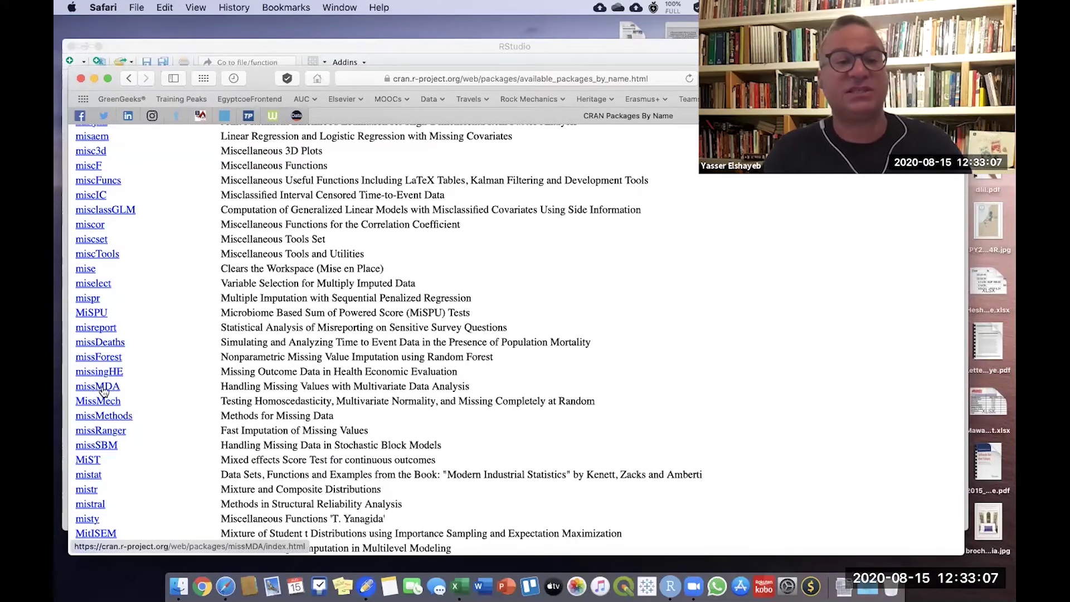
# - Minimize the Safari window to return to RStudio and look through the System Library packages
pyautogui.click(94, 78)
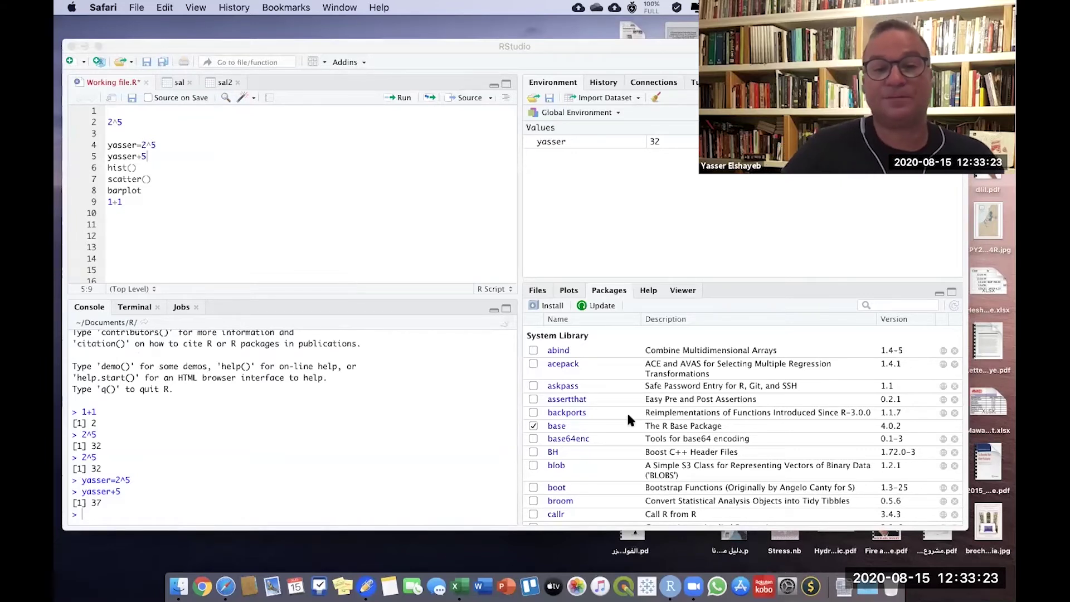
pyautogui.scroll(-10, 590, 471)
pyautogui.scroll(-15, 591, 470)
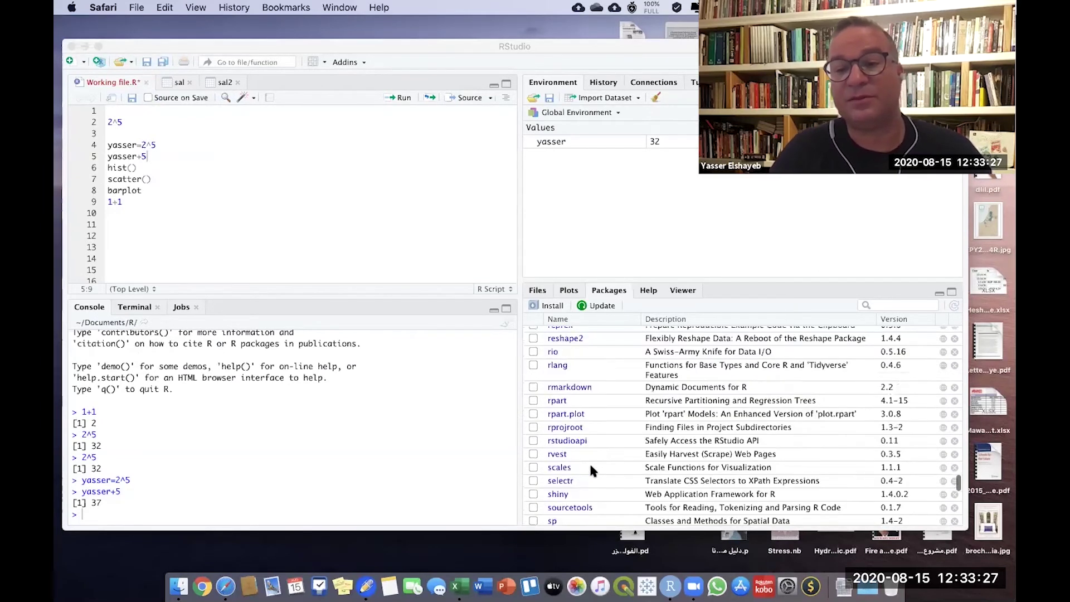
pyautogui.scroll(15, 590, 464)
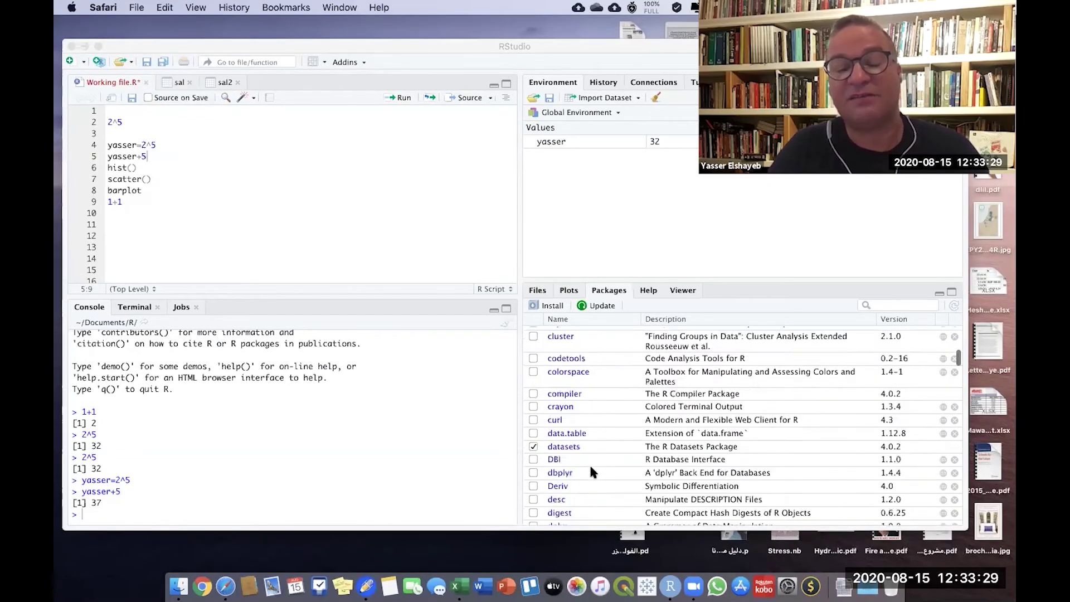
pyautogui.scroll(5, 590, 473)
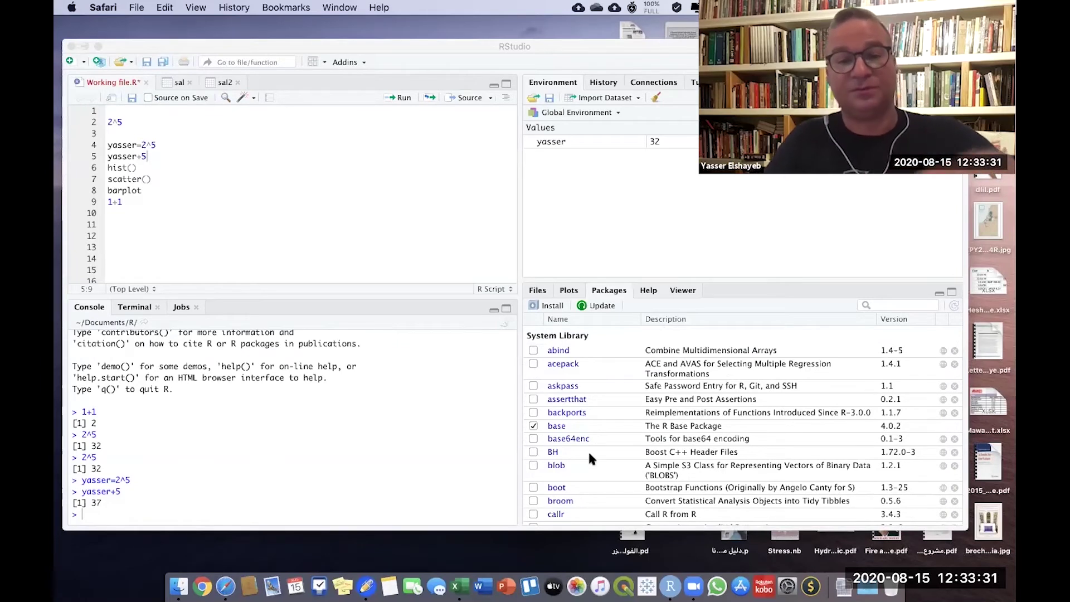
pyautogui.scroll(-5, 599, 480)
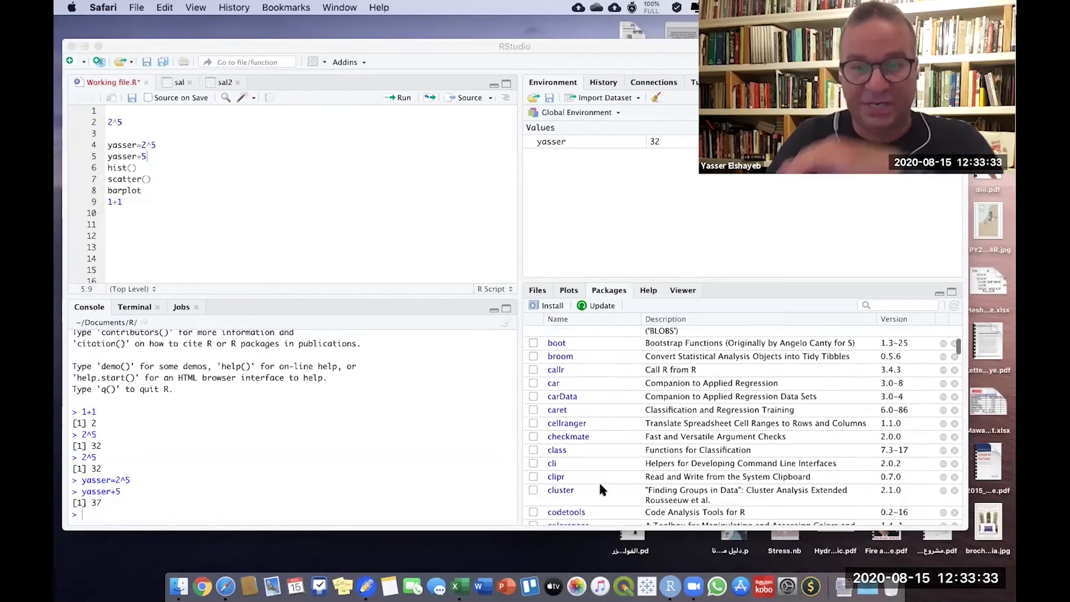
pyautogui.scroll(5, 586, 468)
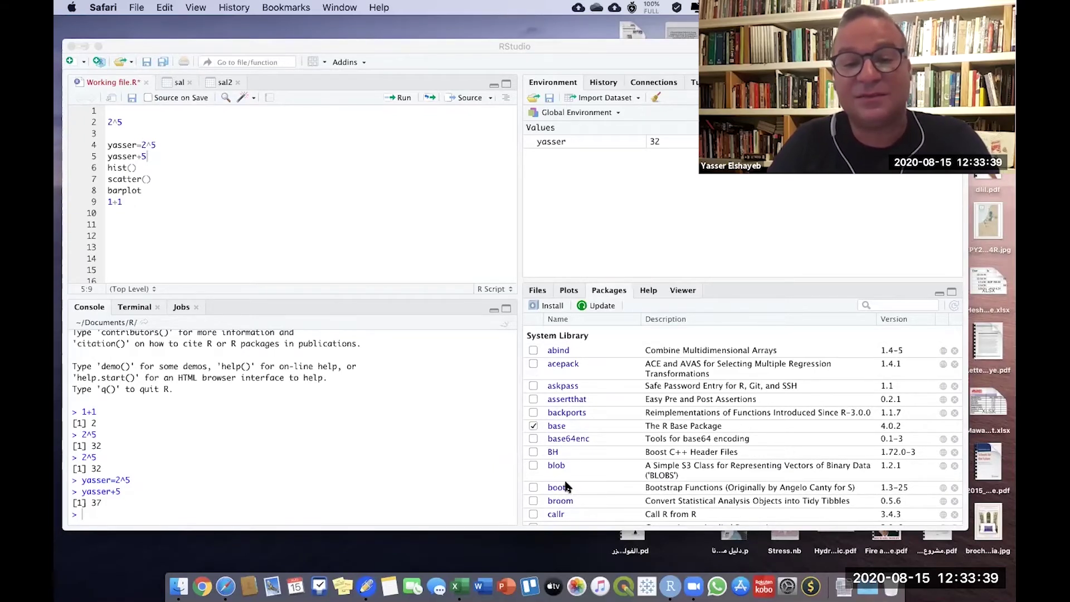
# - Load the ggplot2 package from the System Library list
pyautogui.scroll(-10, 578, 503)
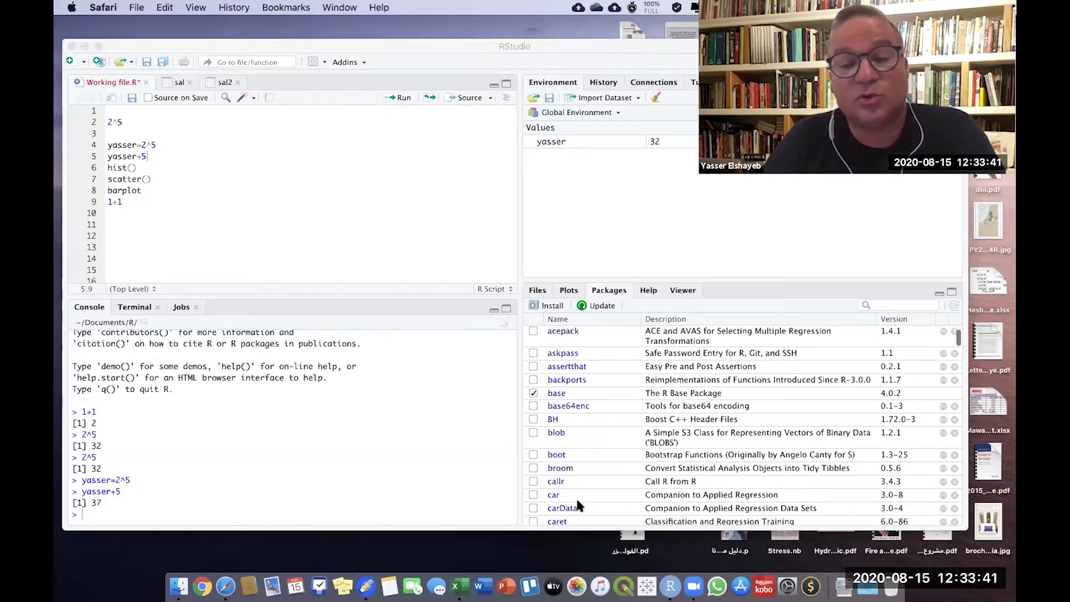
pyautogui.scroll(-2, 578, 503)
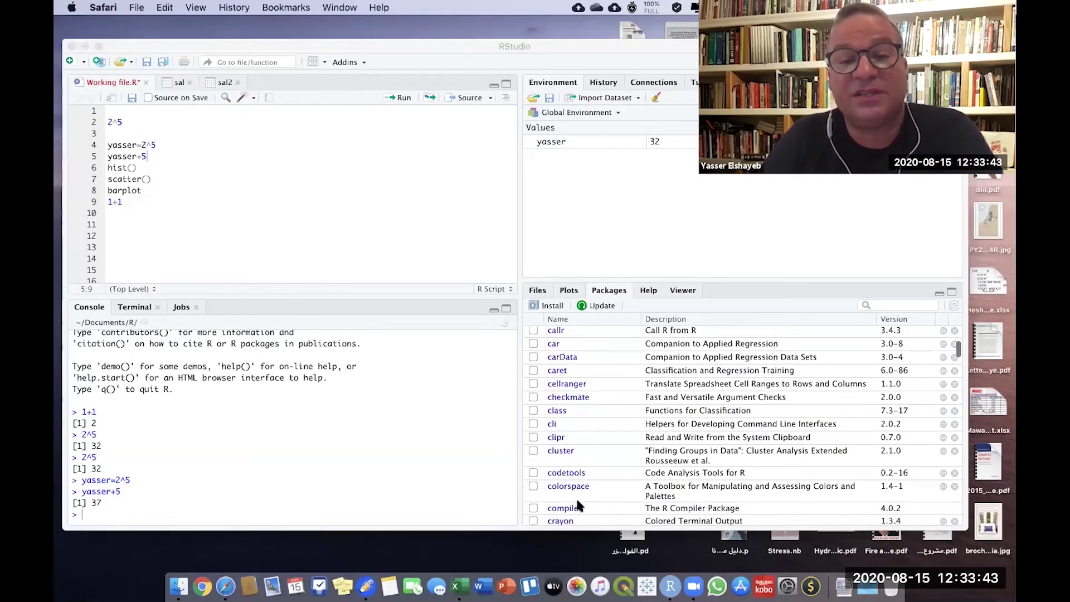
pyautogui.scroll(-8, 578, 501)
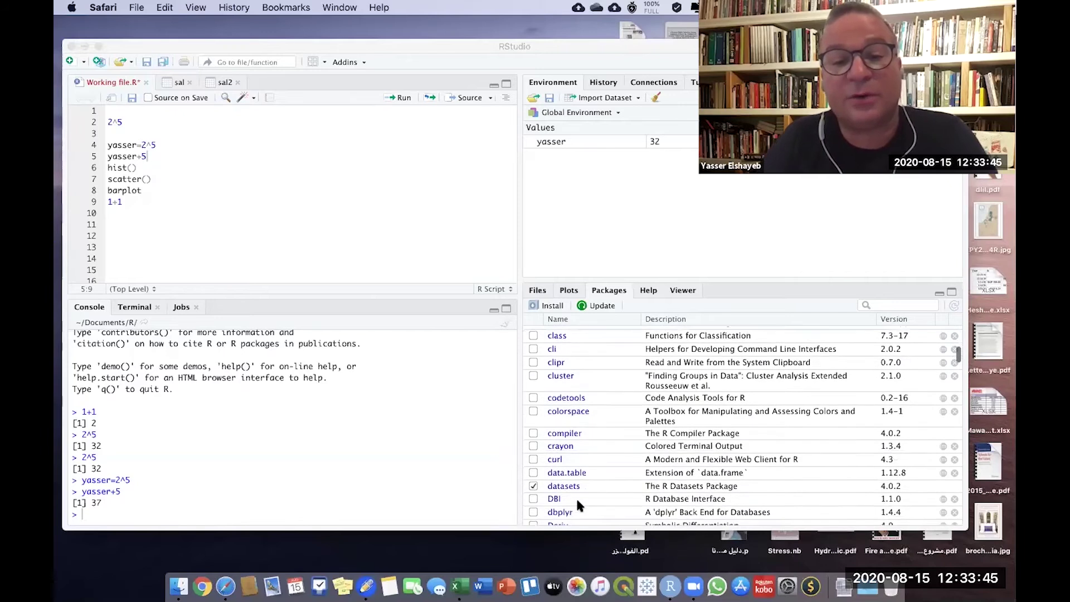
pyautogui.scroll(-6, 578, 503)
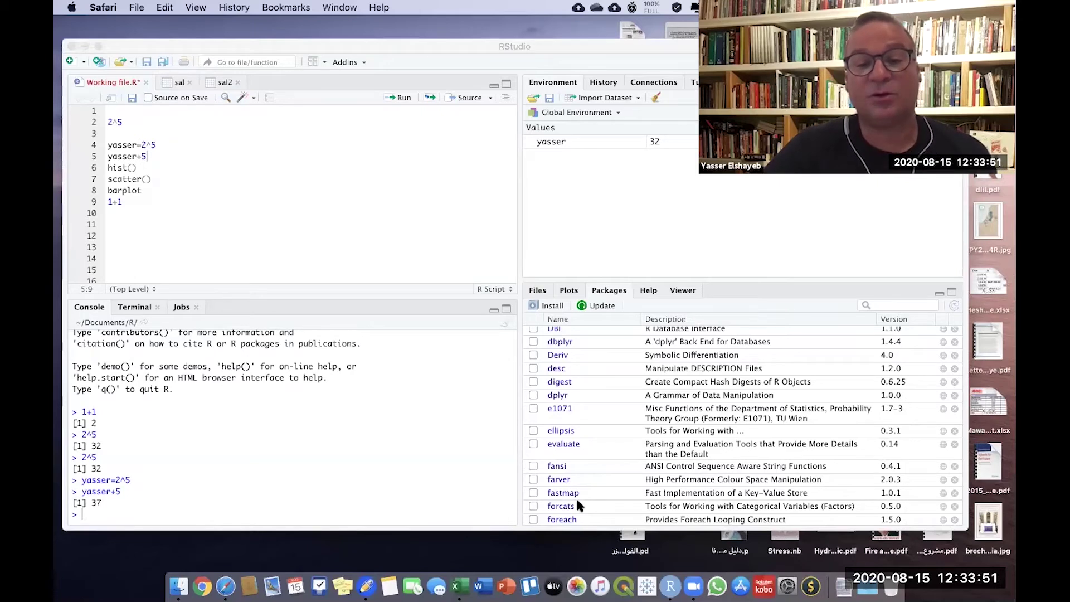
pyautogui.scroll(-15, 578, 501)
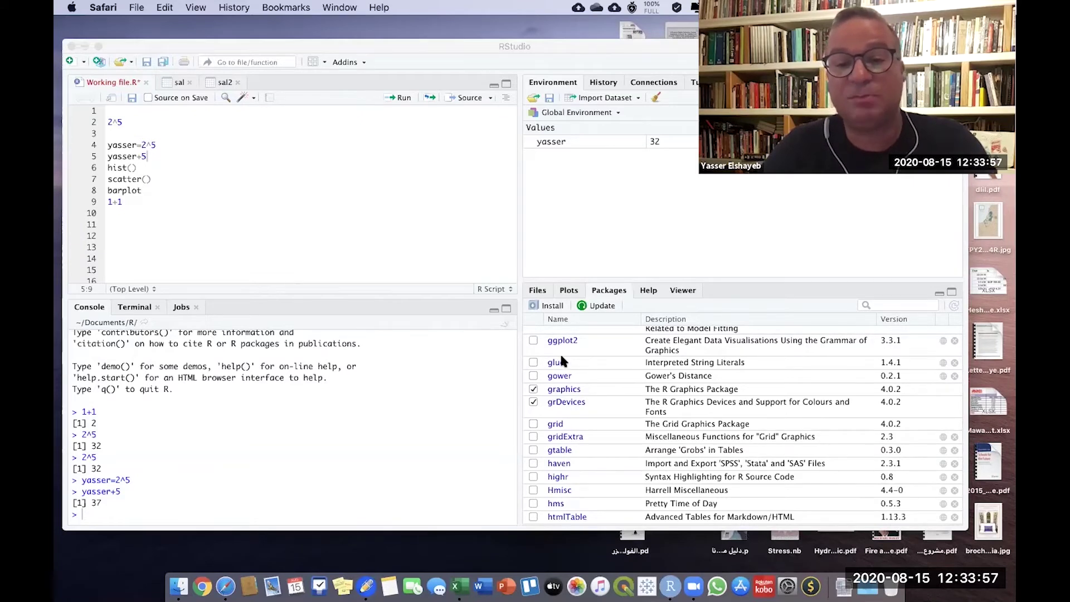
pyautogui.scroll(3, 552, 368)
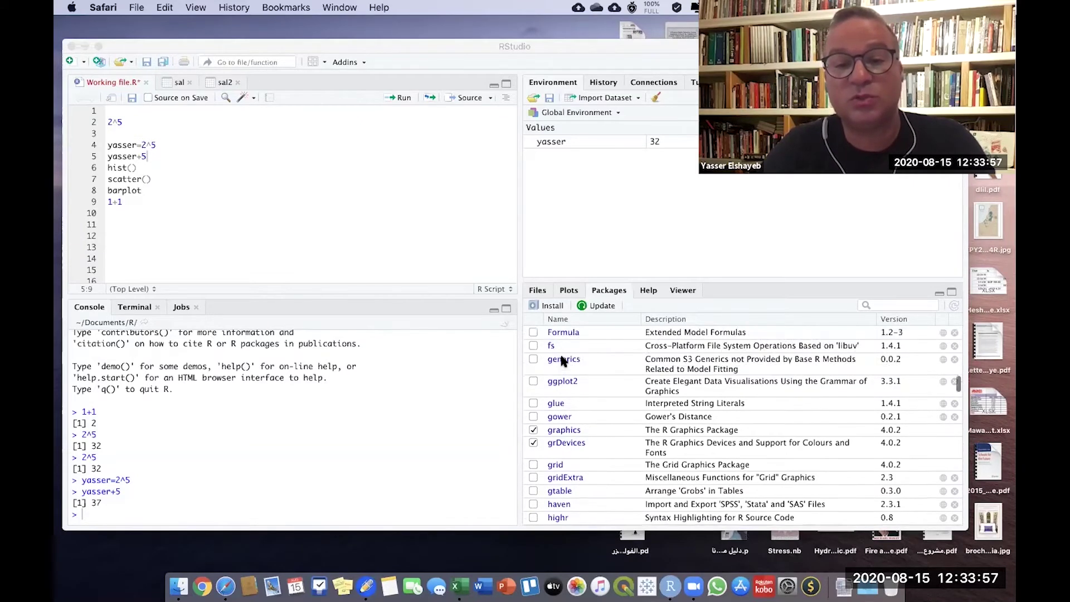
pyautogui.click(533, 388)
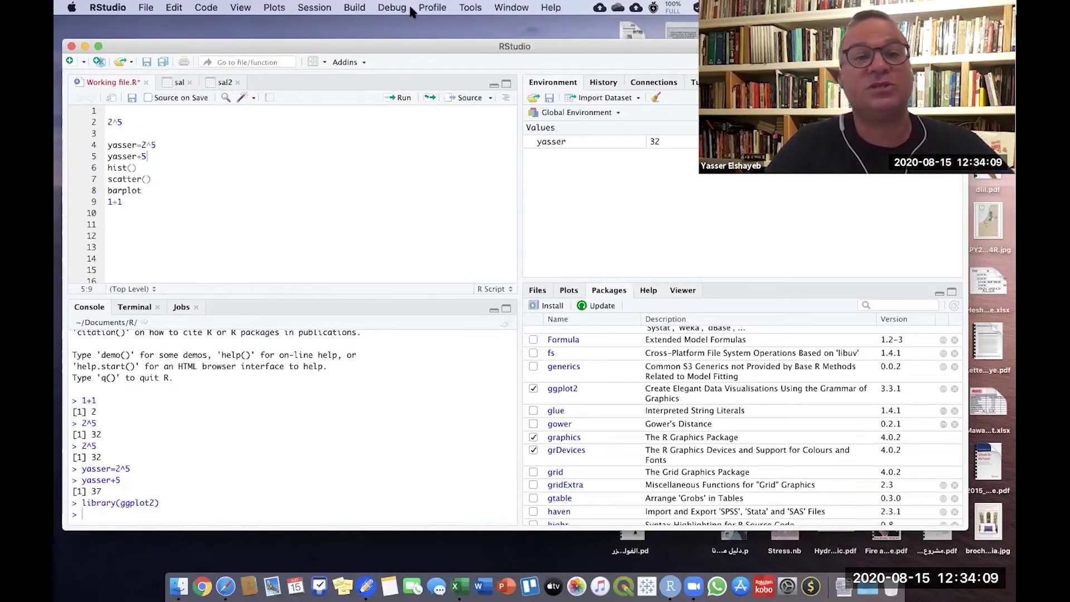
# - Install the ggplot2 package with its dependencies from the CRAN repository, letting R restart before the installation
pyautogui.click(470, 8)
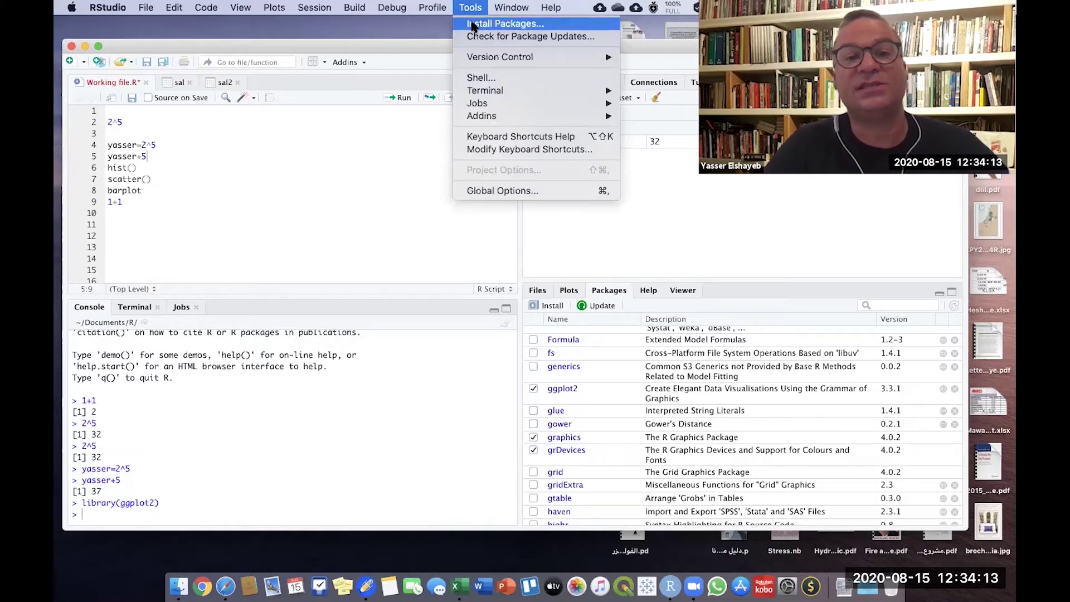
pyautogui.click(472, 24)
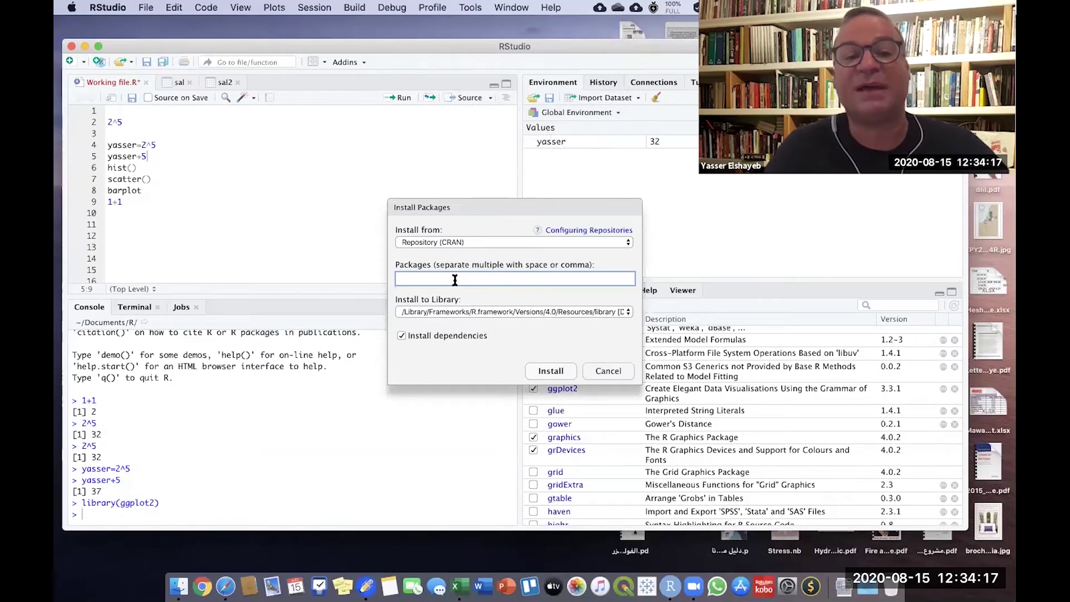
pyautogui.write('gg')
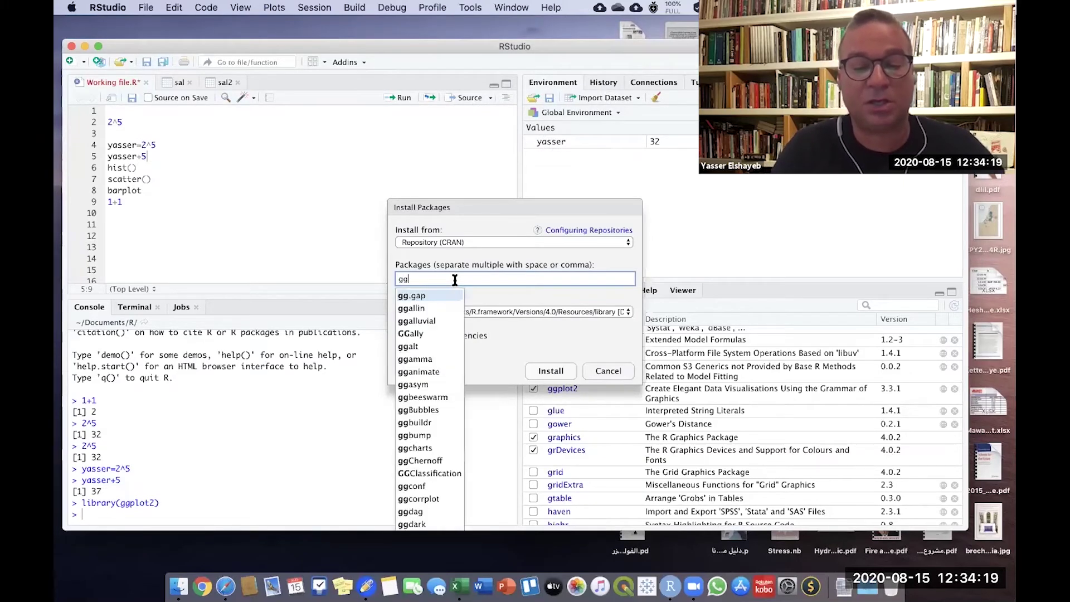
pyautogui.write('plot2')
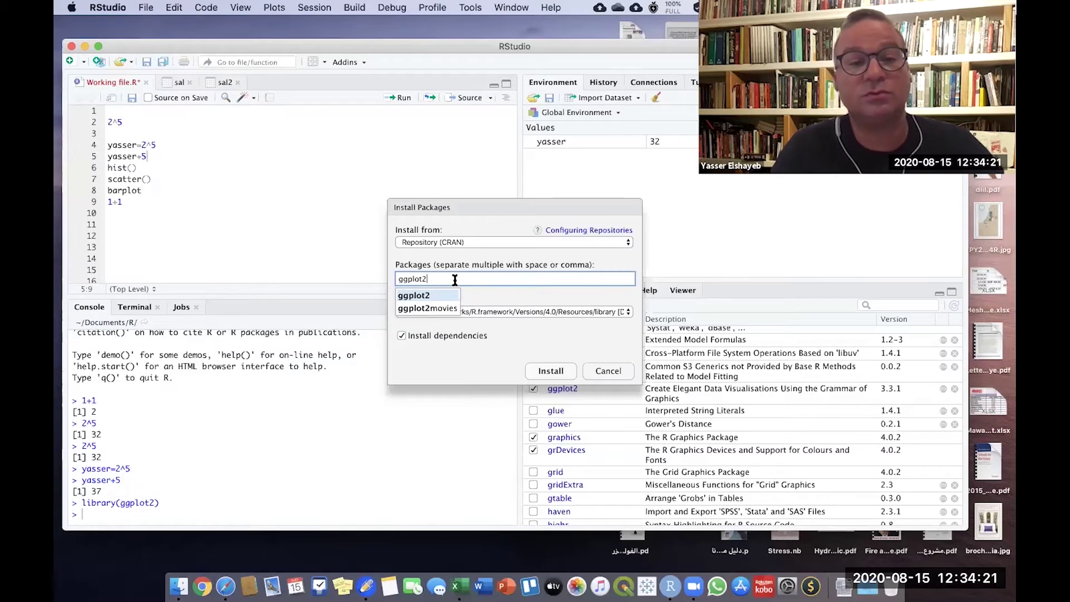
pyautogui.click(413, 296)
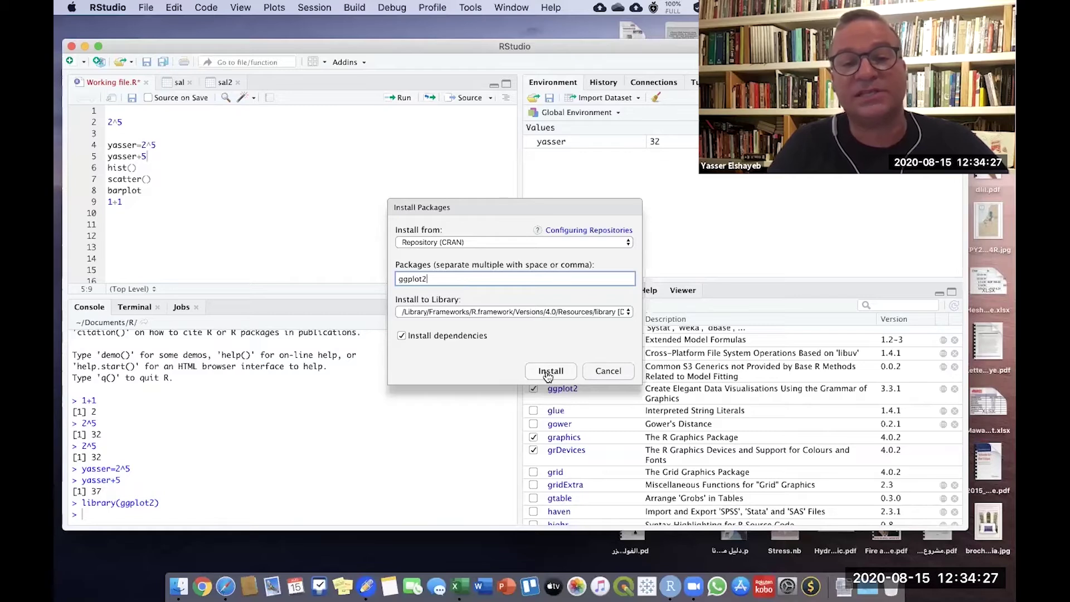
pyautogui.click(549, 372)
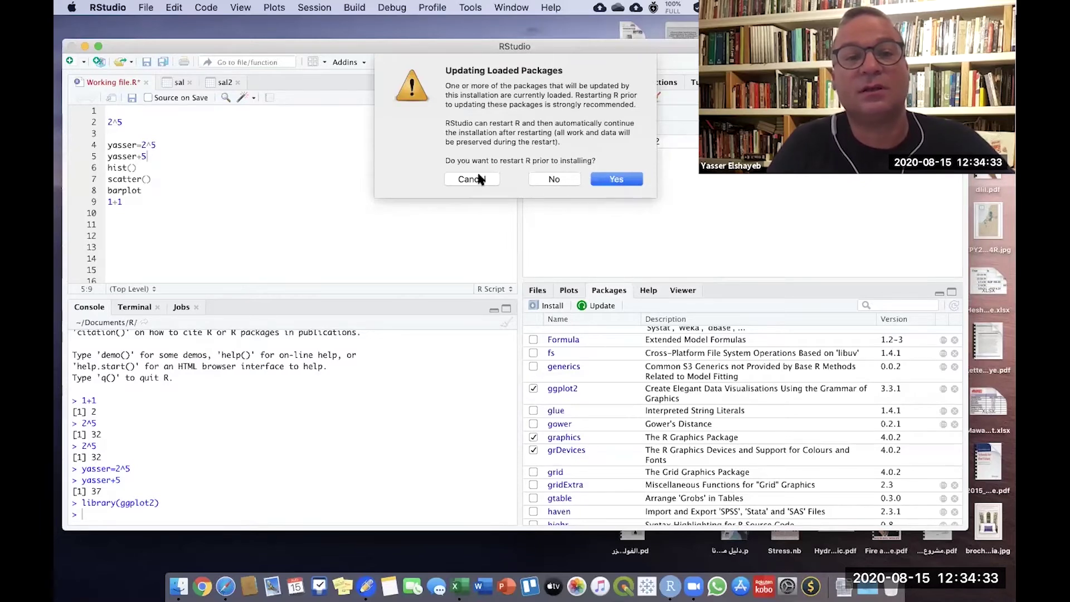
pyautogui.click(611, 177)
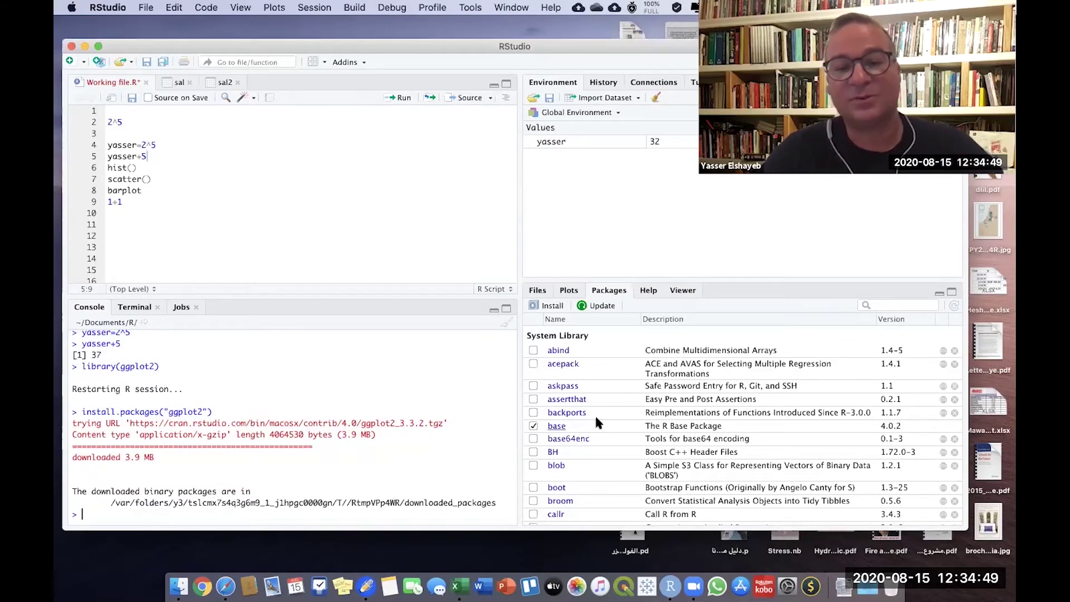
# - Find the reinstalled ggplot2 package in the System Library list and load it again
pyautogui.scroll(-10, 569, 406)
pyautogui.scroll(-5, 569, 405)
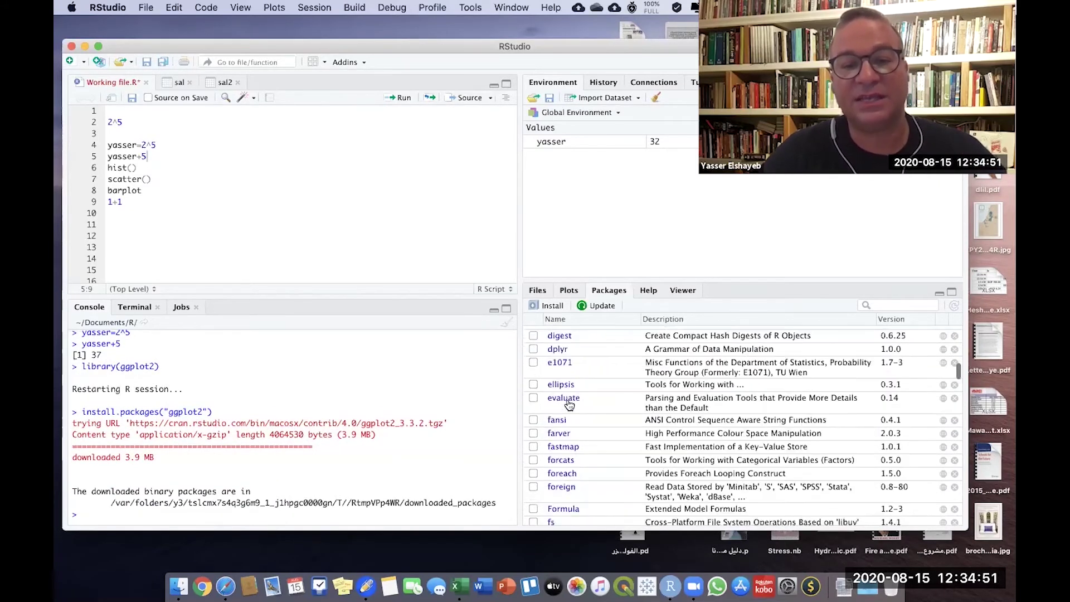
pyautogui.scroll(5, 568, 405)
pyautogui.scroll(-8, 569, 406)
pyautogui.scroll(-2, 568, 405)
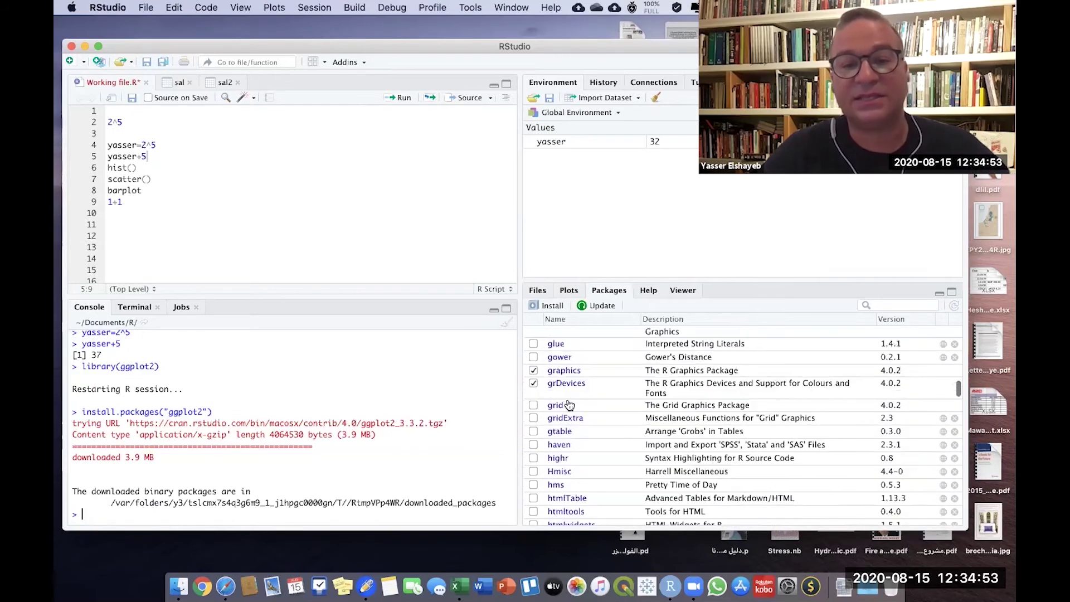
pyautogui.scroll(3, 568, 405)
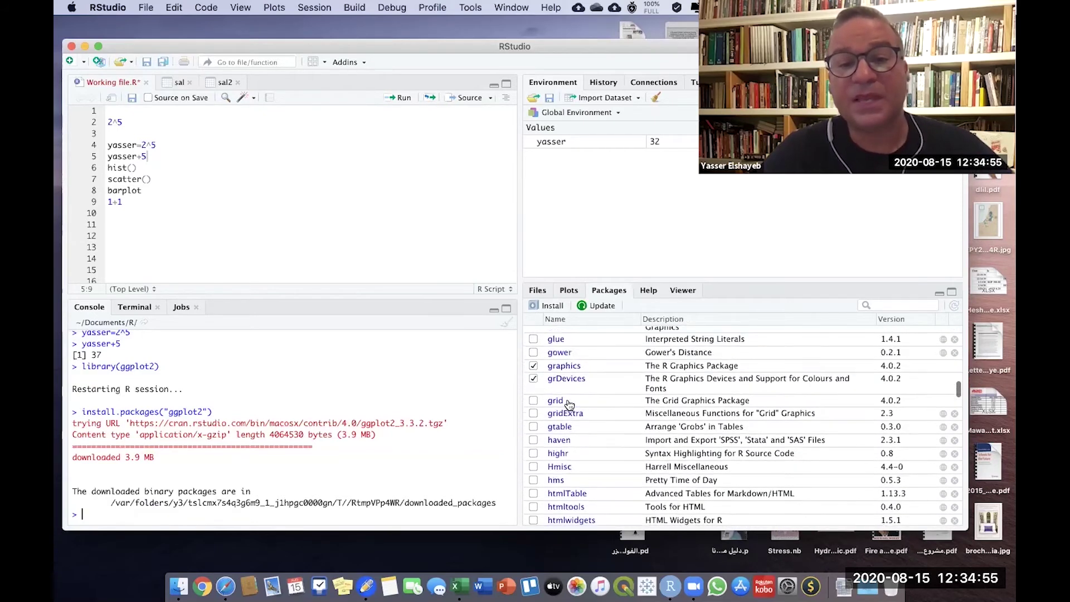
pyautogui.click(534, 364)
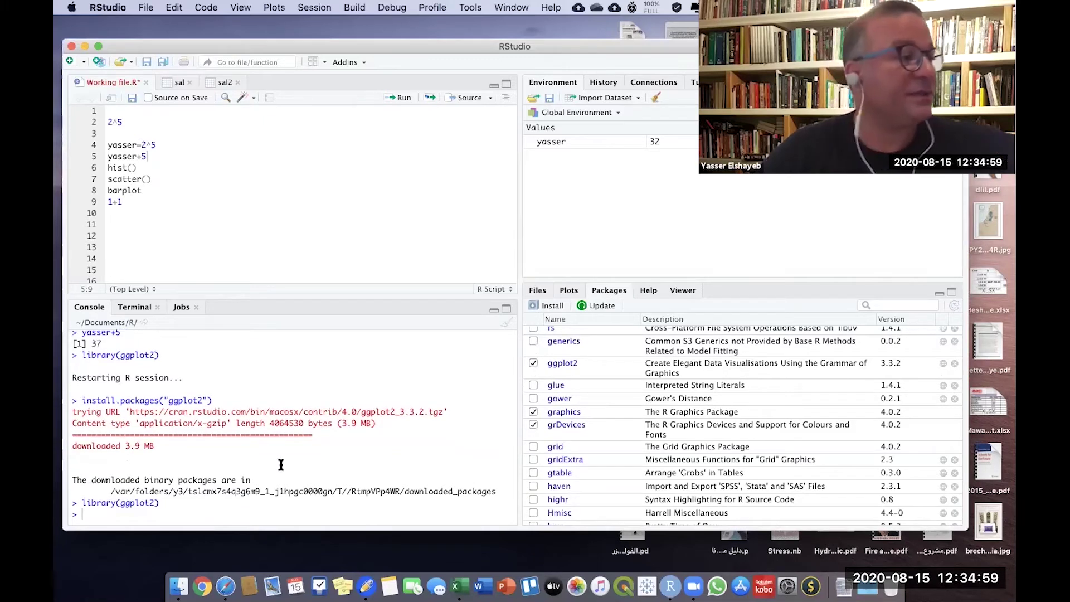
# - Open the ggplot2 package documentation and look through its alphabetical function index from A to Y
pyautogui.click(561, 365)
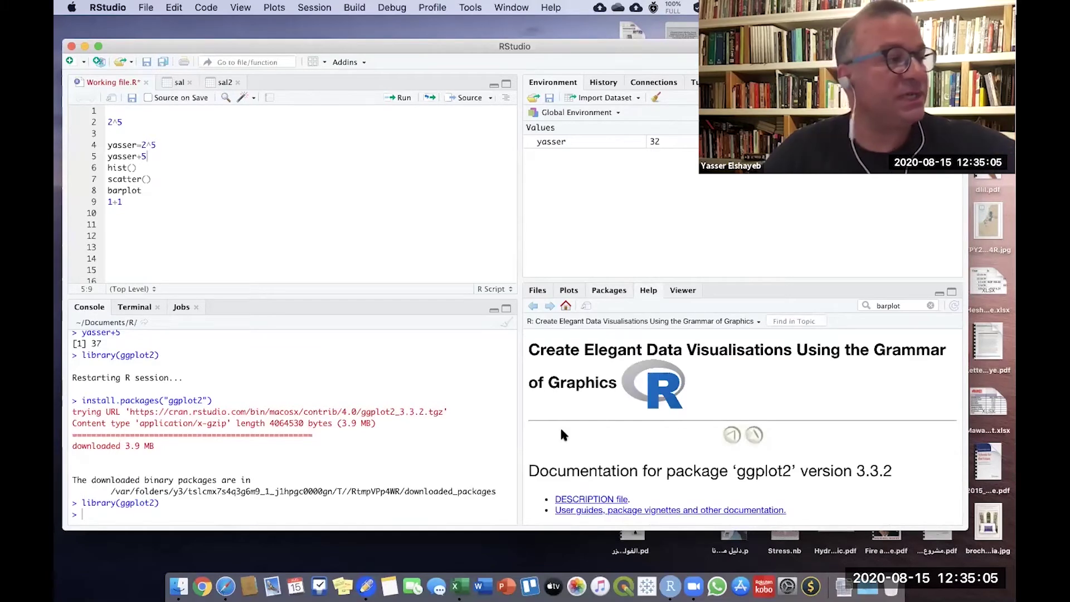
pyautogui.scroll(-5, 604, 474)
pyautogui.scroll(-5, 603, 474)
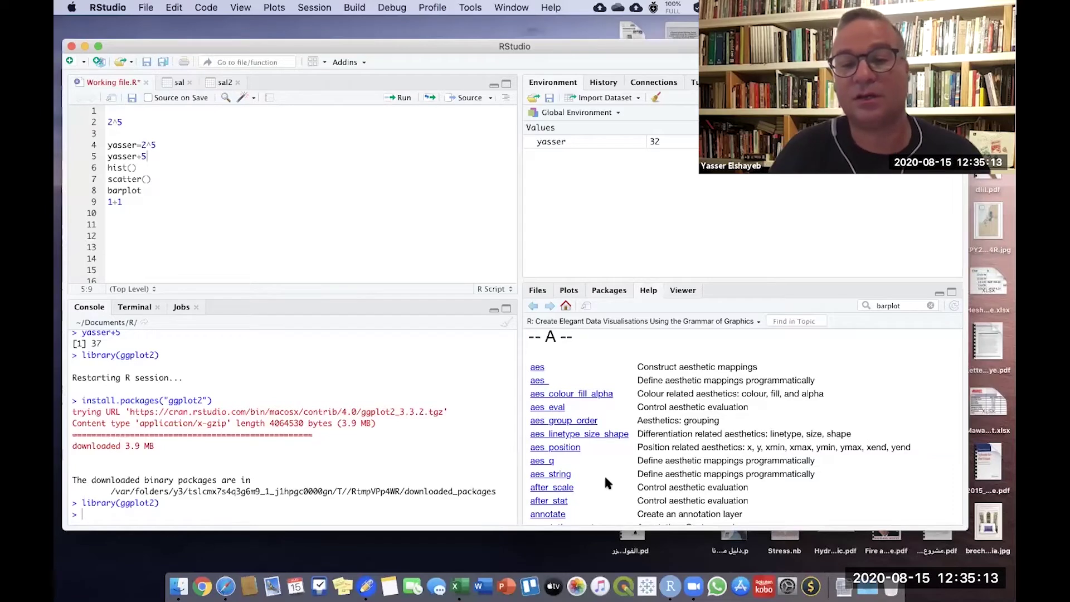
pyautogui.scroll(-20, 603, 473)
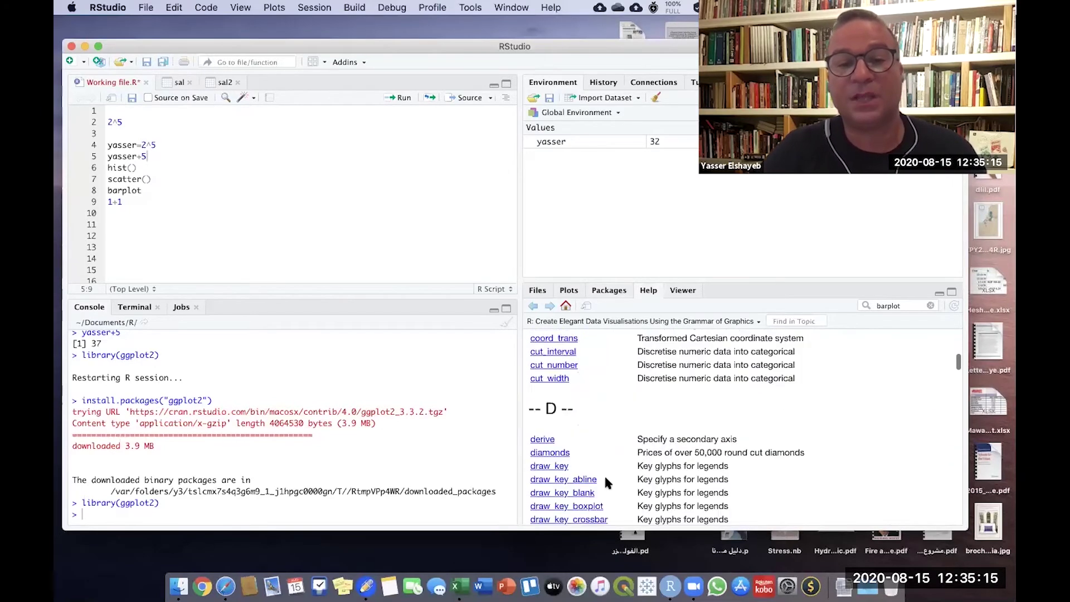
pyautogui.scroll(-20, 603, 474)
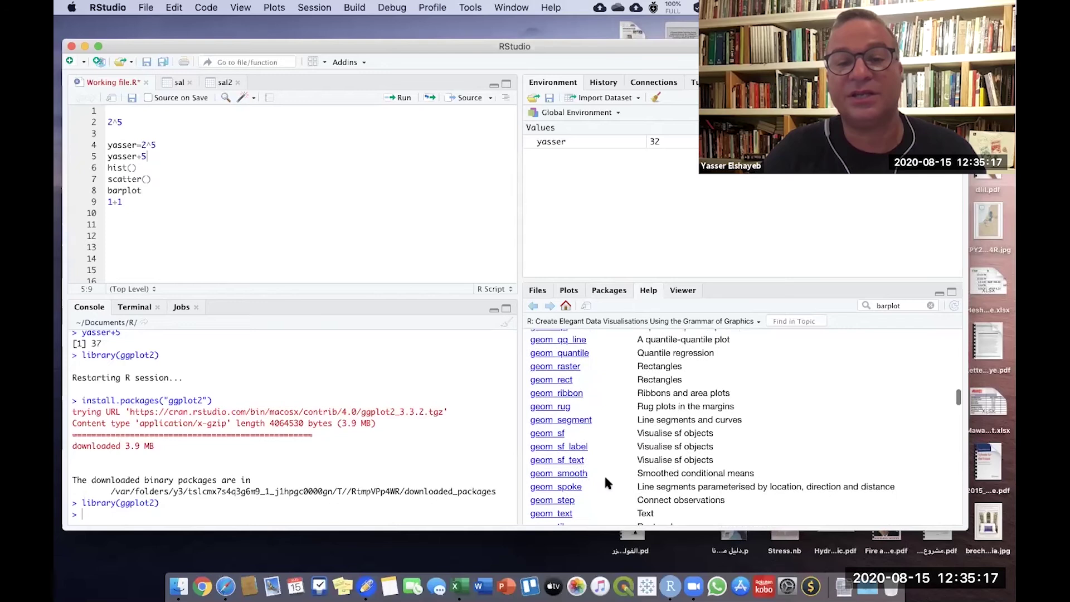
pyautogui.scroll(-20, 604, 474)
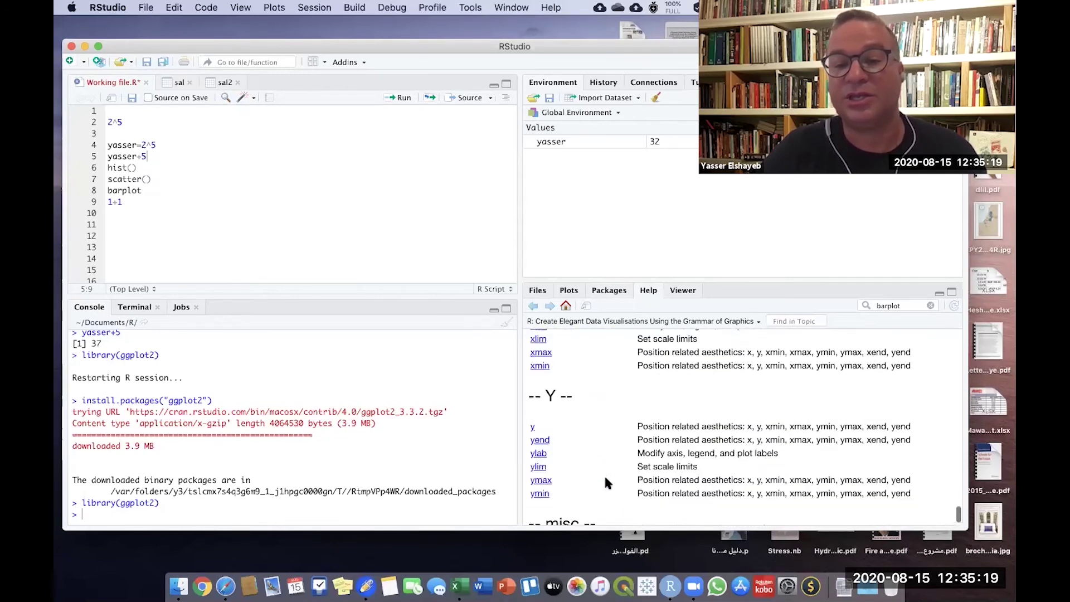
pyautogui.scroll(20, 605, 479)
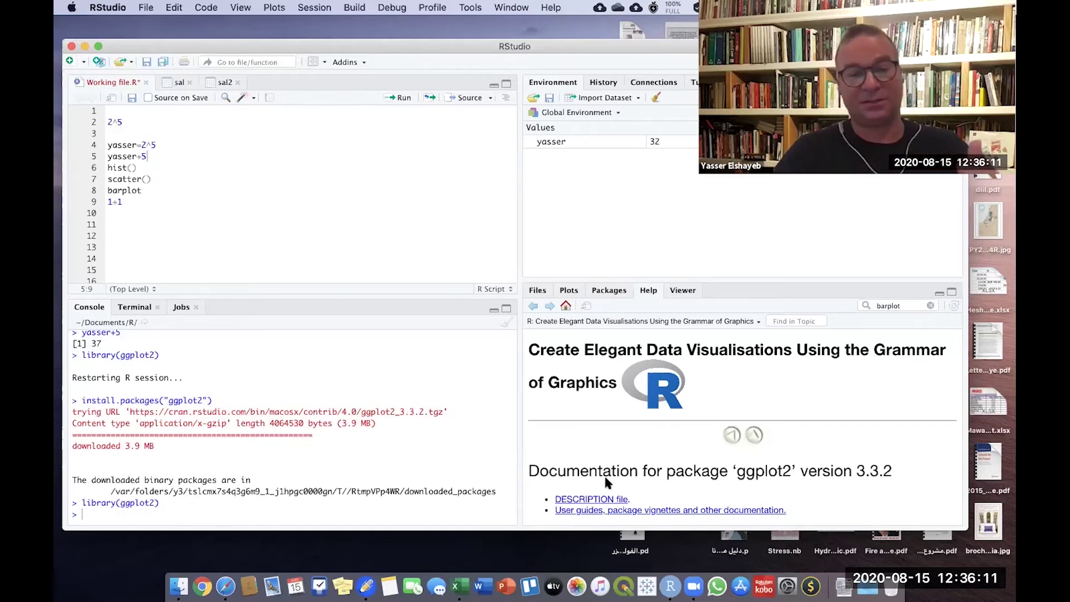
# - Switch to the DeepStar workbook in Excel and delete the CumGas scatter chart from the Well sheet
pyautogui.click(464, 574)
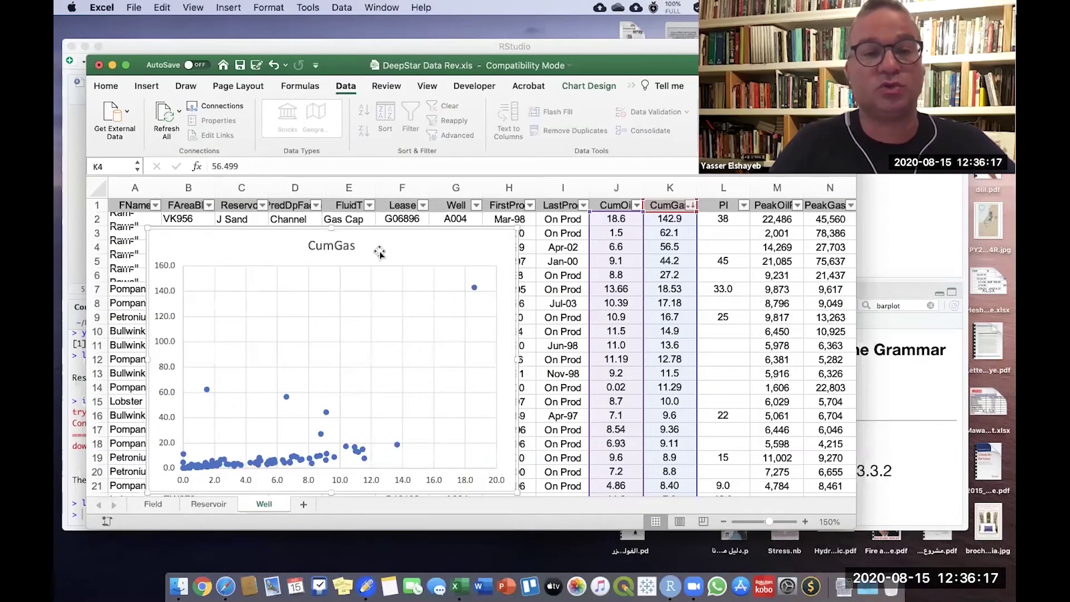
pyautogui.press('Delete')
pyautogui.click(401, 303)
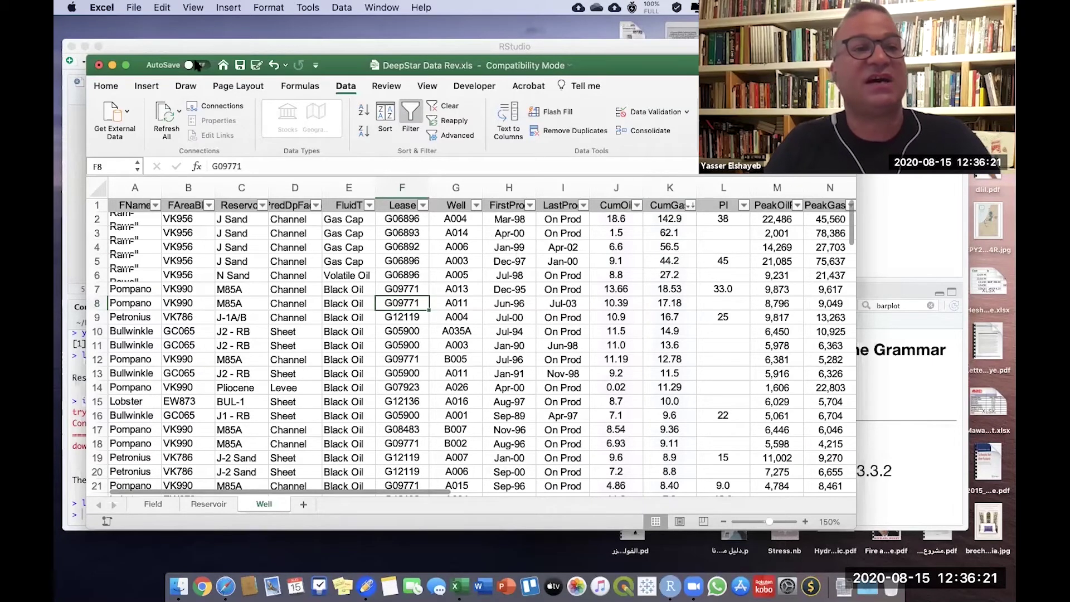
# - Save a copy of the workbook to the Desktop as DeepStar.xls in Excel 97-2004 Workbook format
pyautogui.click(133, 8)
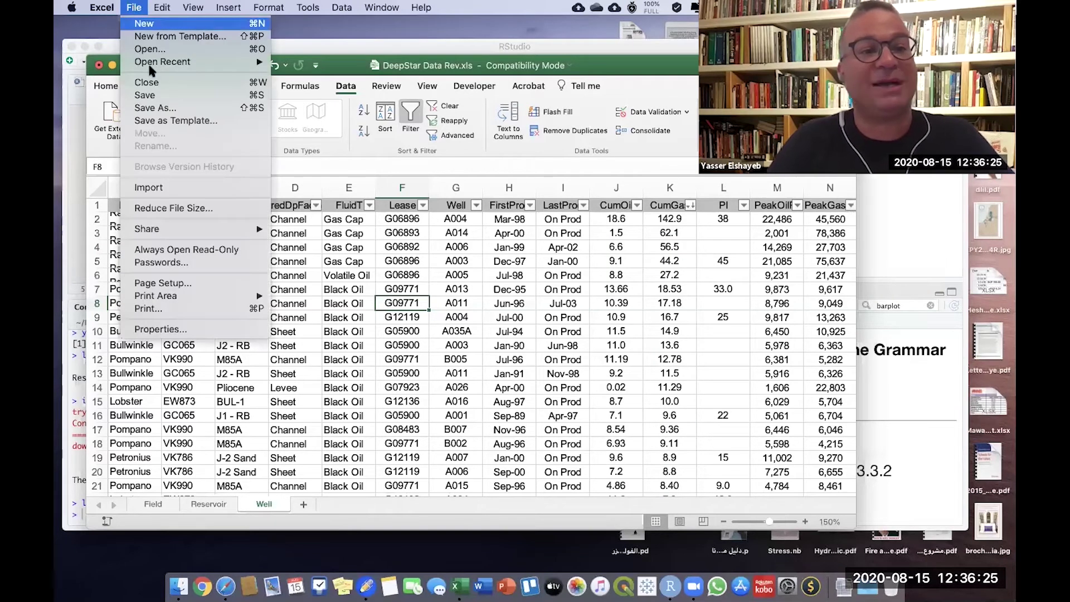
pyautogui.click(153, 109)
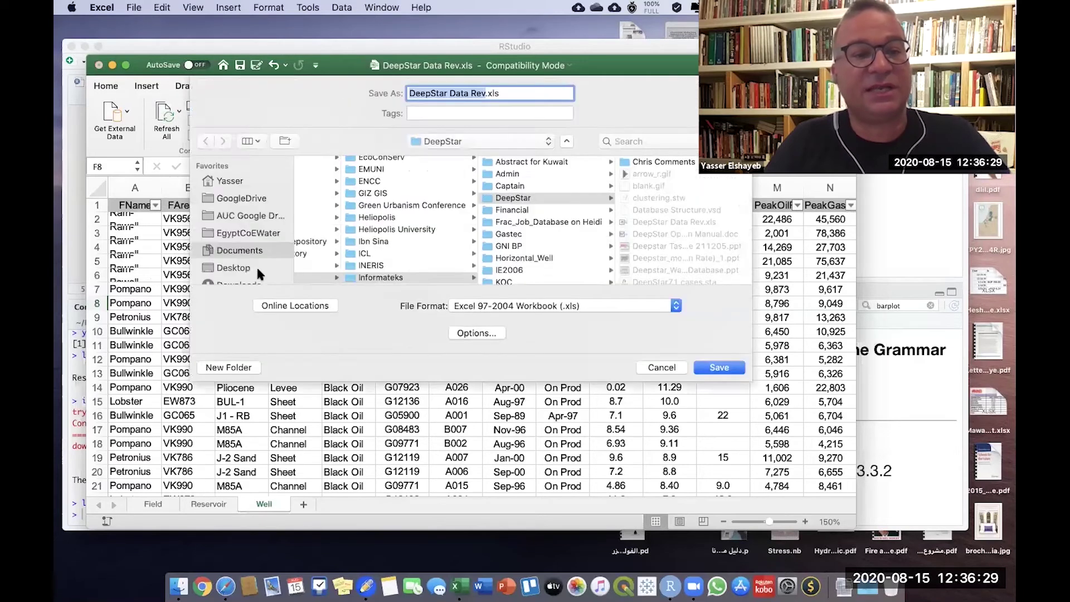
pyautogui.click(230, 269)
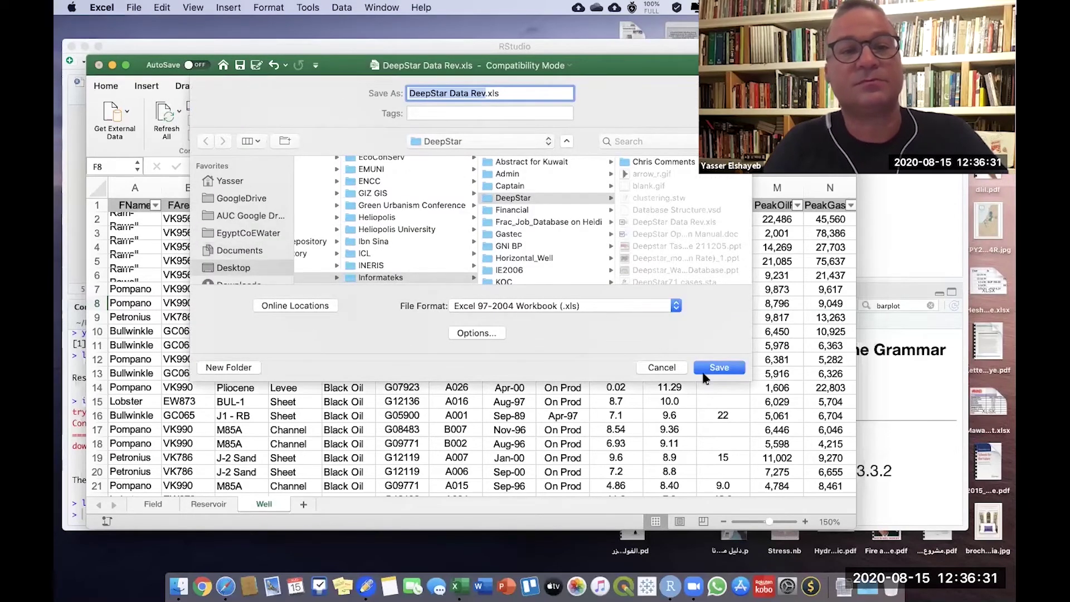
pyautogui.click(489, 93)
pyautogui.press('BackSpace')
pyautogui.press('BackSpace')
pyautogui.press('BackSpace')
pyautogui.press('BackSpace')
pyautogui.press('BackSpace')
pyautogui.press('BackSpace')
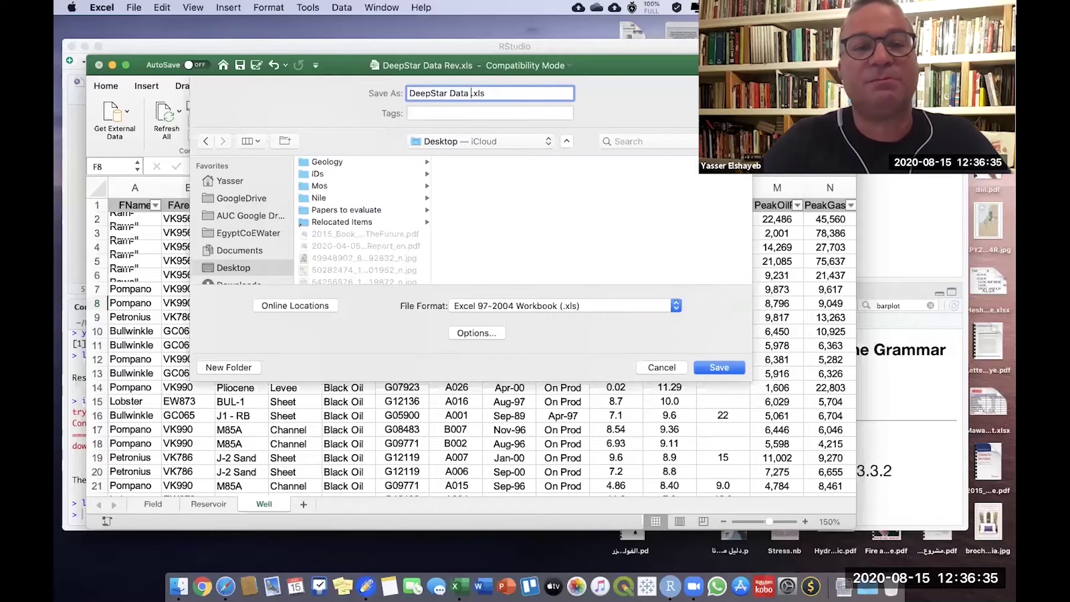
pyautogui.press('BackSpace')
pyautogui.press('BackSpace')
pyautogui.press('BackSpace')
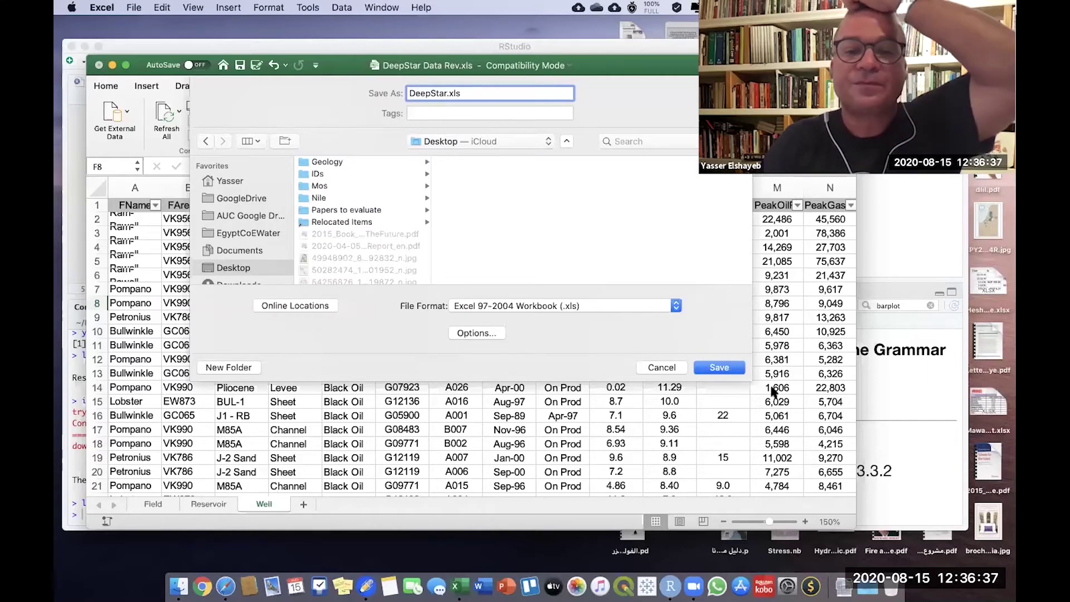
pyautogui.click(719, 370)
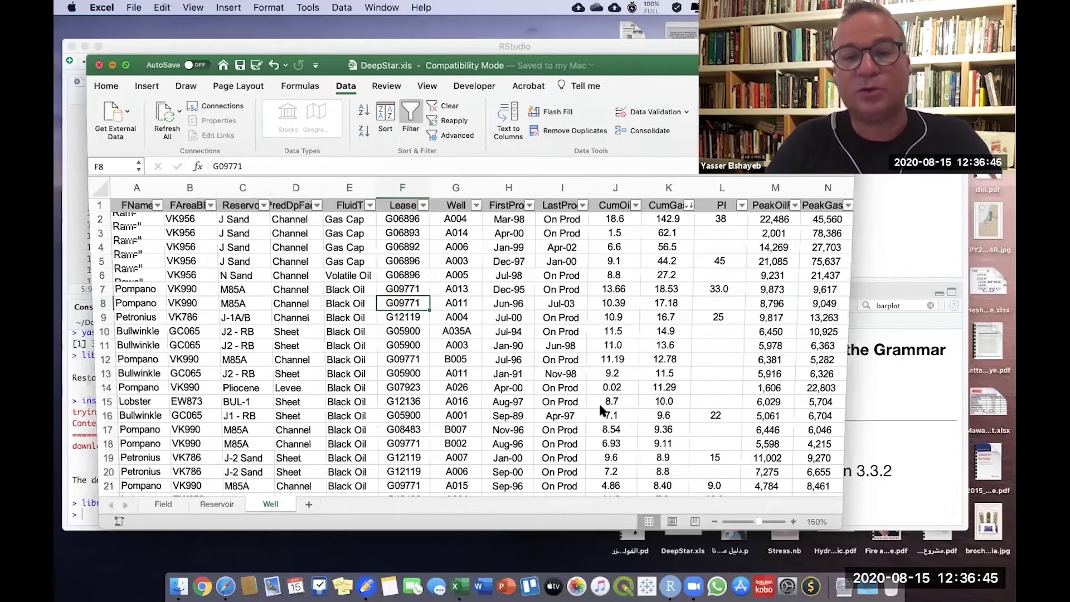
# - Switch back to RStudio and write readxls on line 10 of the Working file.R script
pyautogui.press('super+Tab')
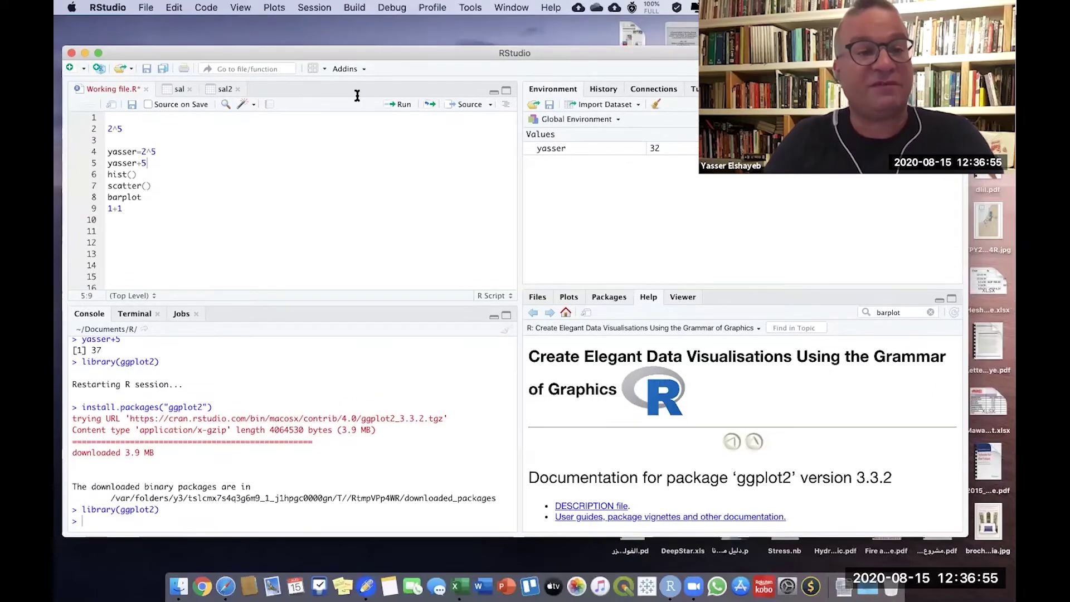
pyautogui.moveTo(368, 49); pyautogui.dragTo(370, 77)
pyautogui.click(121, 243)
pyautogui.write('readx')
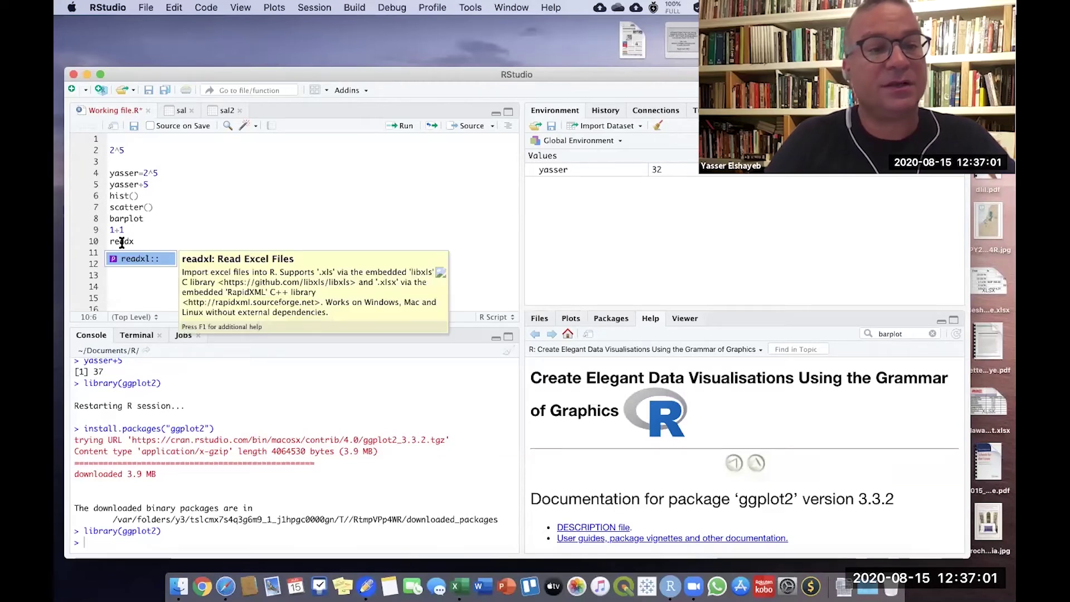
pyautogui.press('BackSpace')
pyautogui.write('xl')
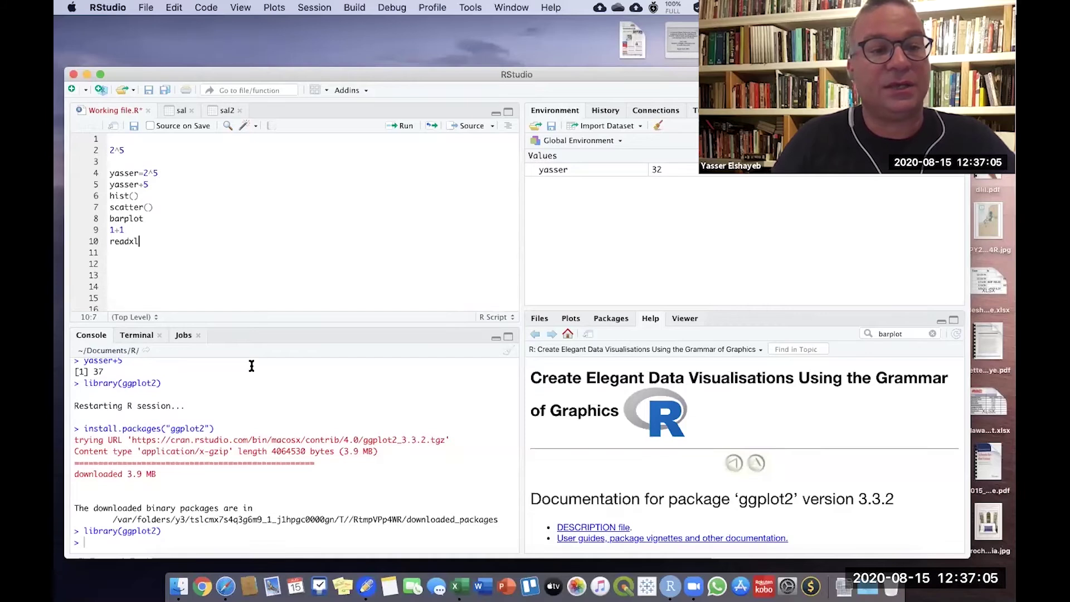
pyautogui.write('s')
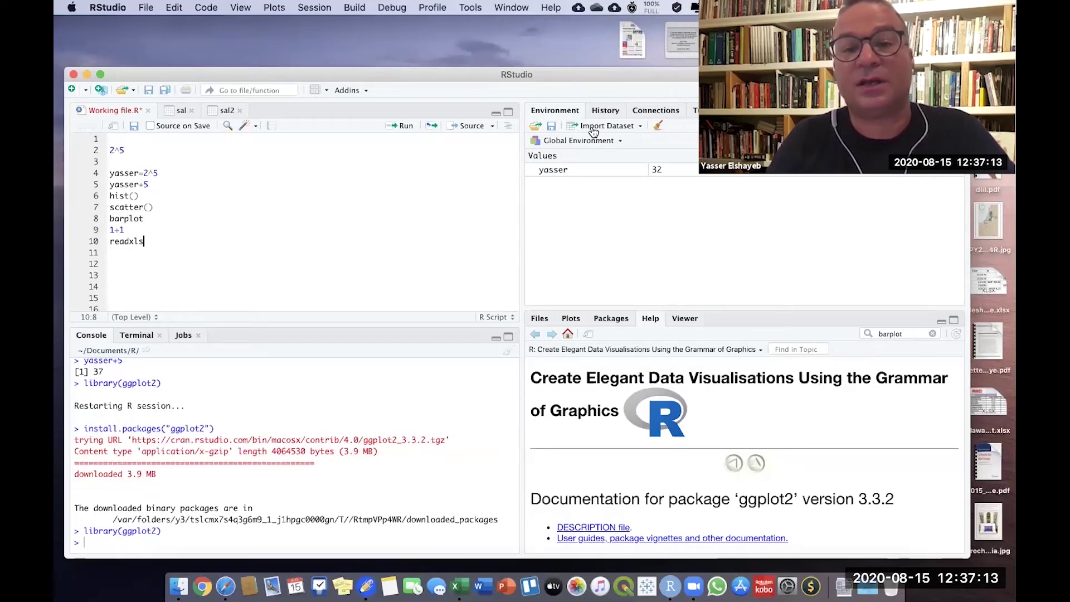
# - Browse the files from the R folder up to Home, open the Desktop folder and allow RStudio to access it
pyautogui.click(540, 320)
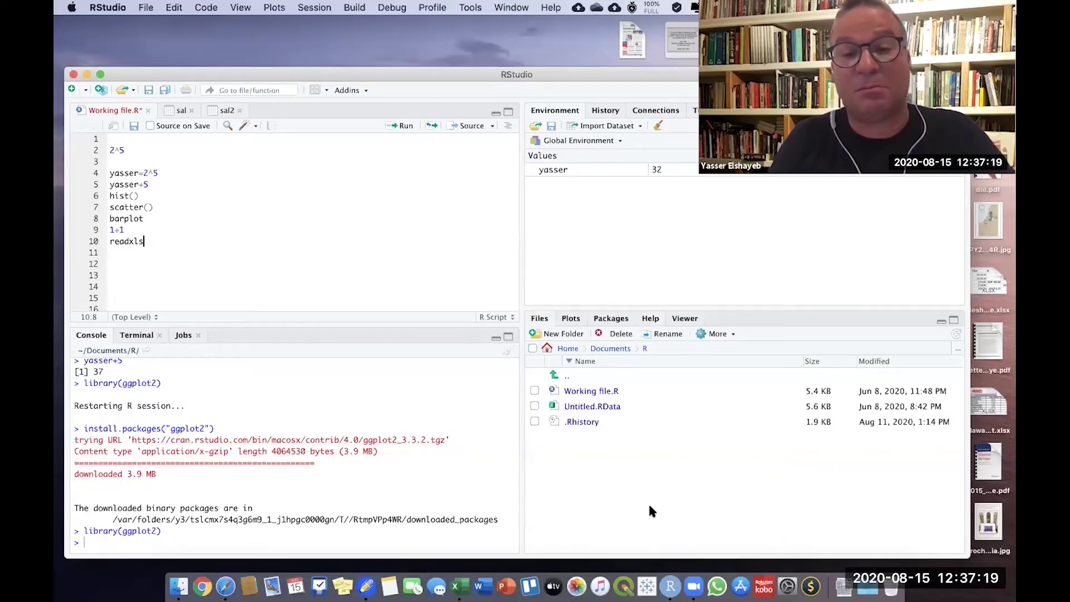
pyautogui.click(567, 376)
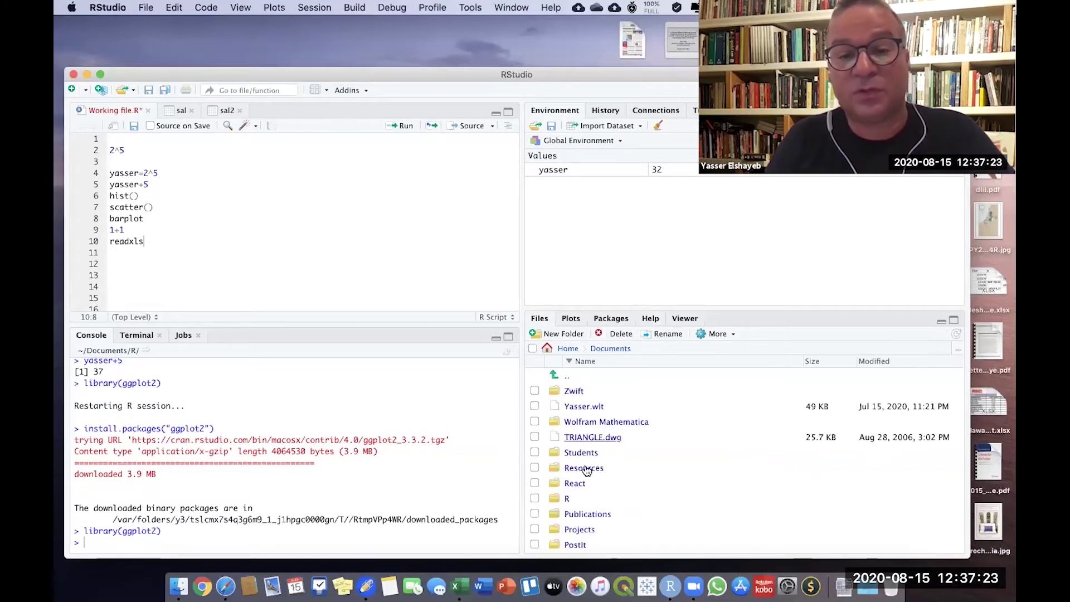
pyautogui.click(568, 380)
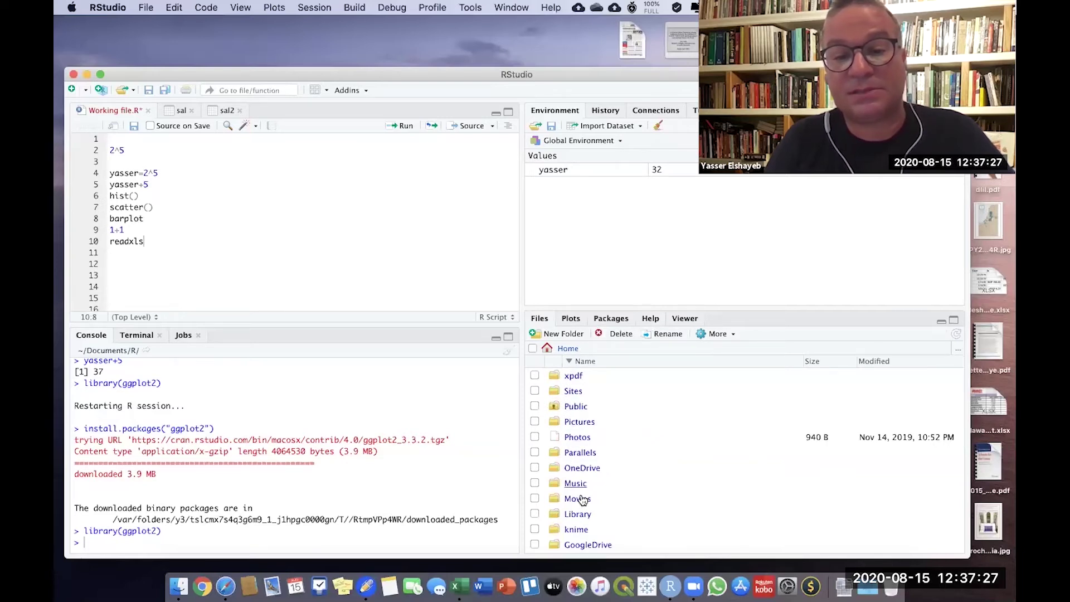
pyautogui.scroll(-5, 583, 534)
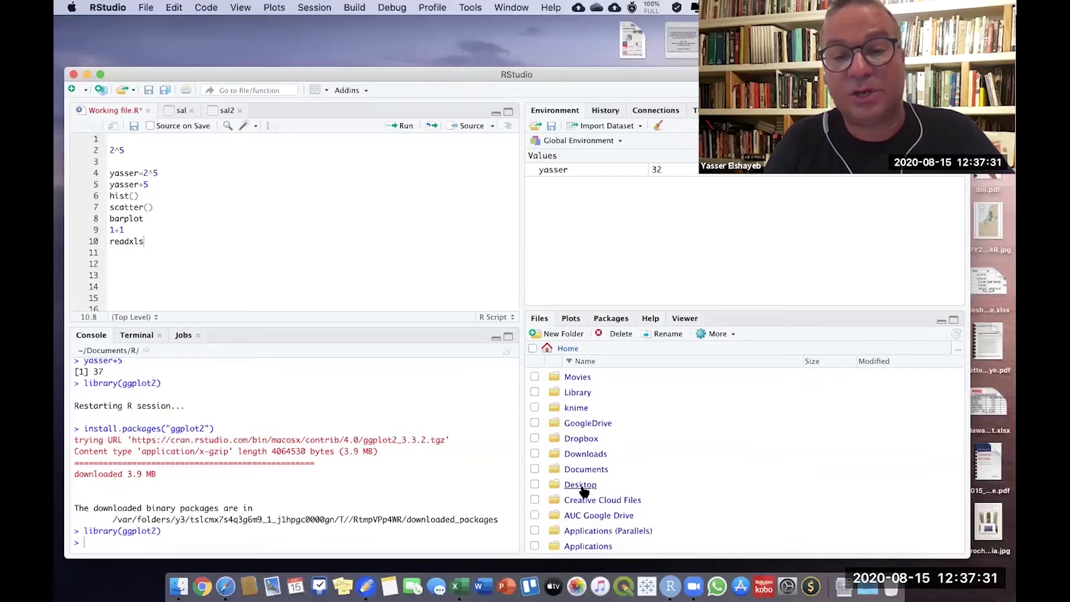
pyautogui.click(581, 484)
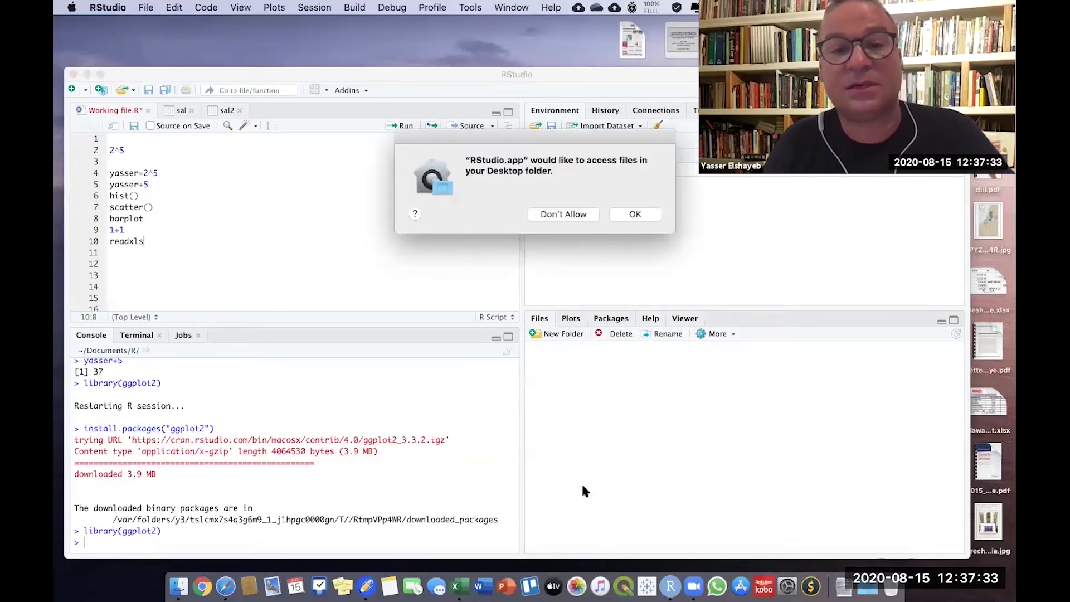
pyautogui.click(635, 215)
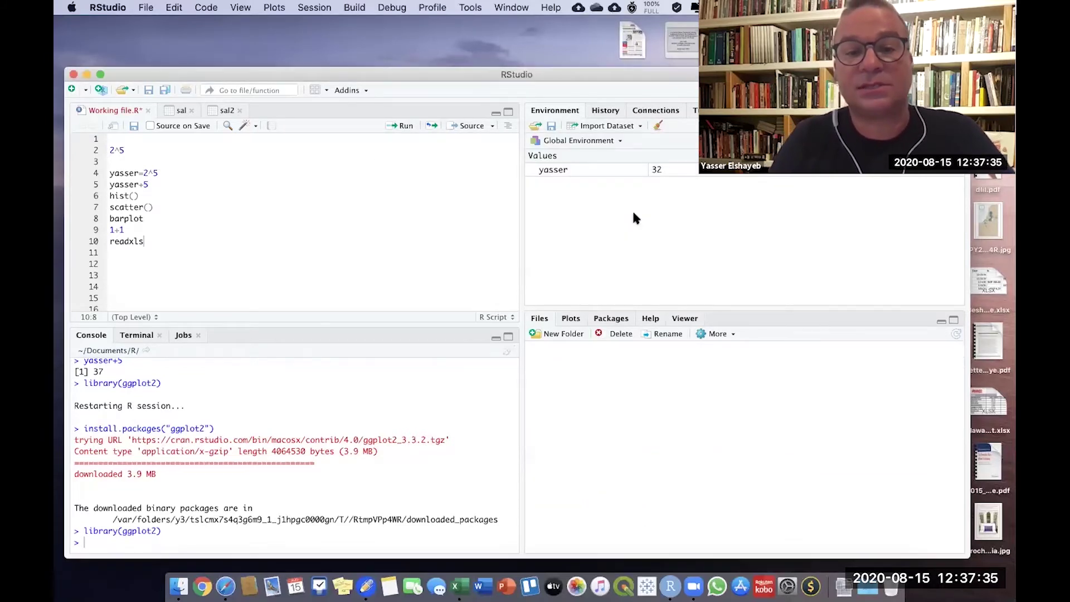
# - Find DeepStar.xls in the Desktop folder's file listing and select it
pyautogui.scroll(-6, 615, 461)
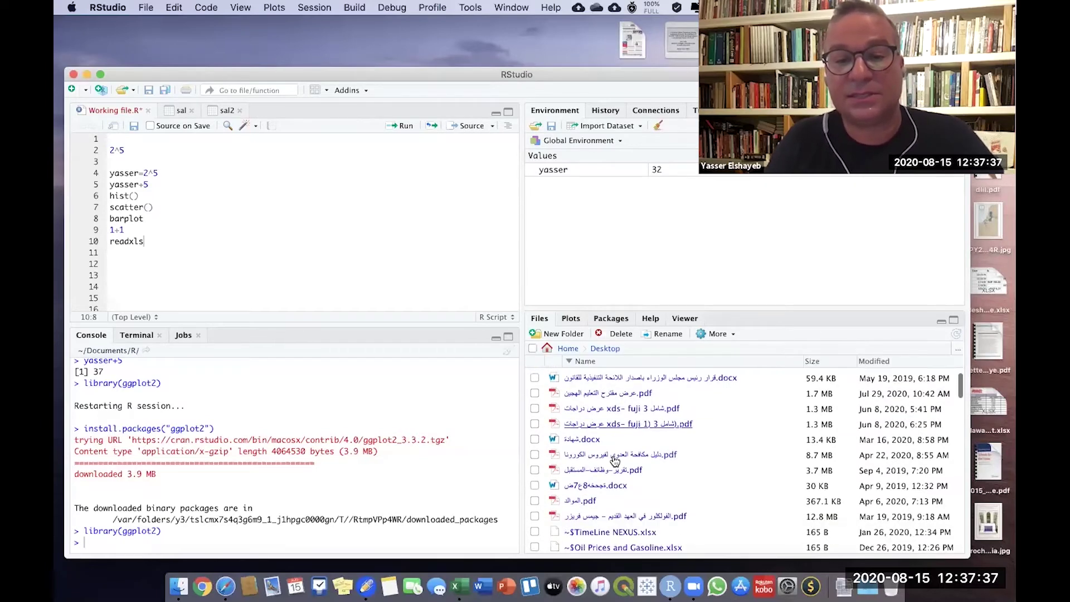
pyautogui.scroll(-7, 615, 461)
pyautogui.scroll(-3, 615, 461)
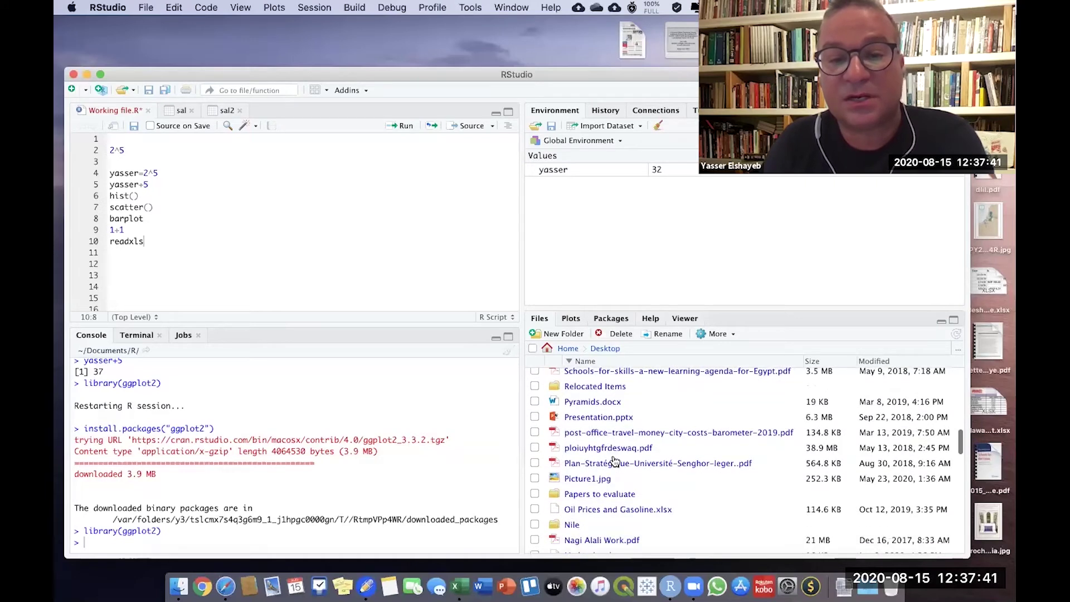
pyautogui.scroll(-5, 615, 460)
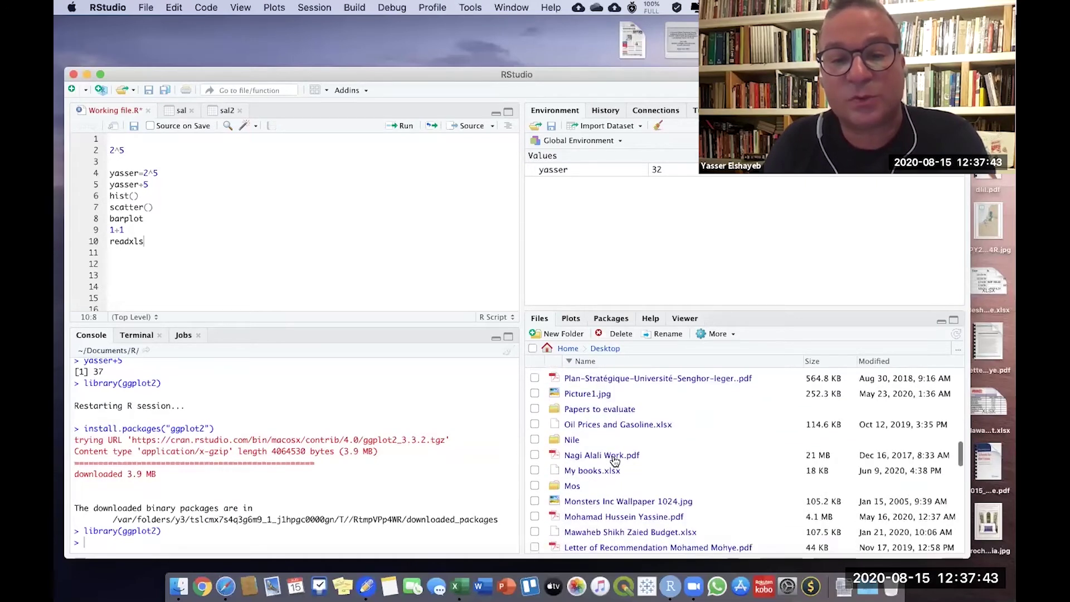
pyautogui.scroll(-10, 615, 460)
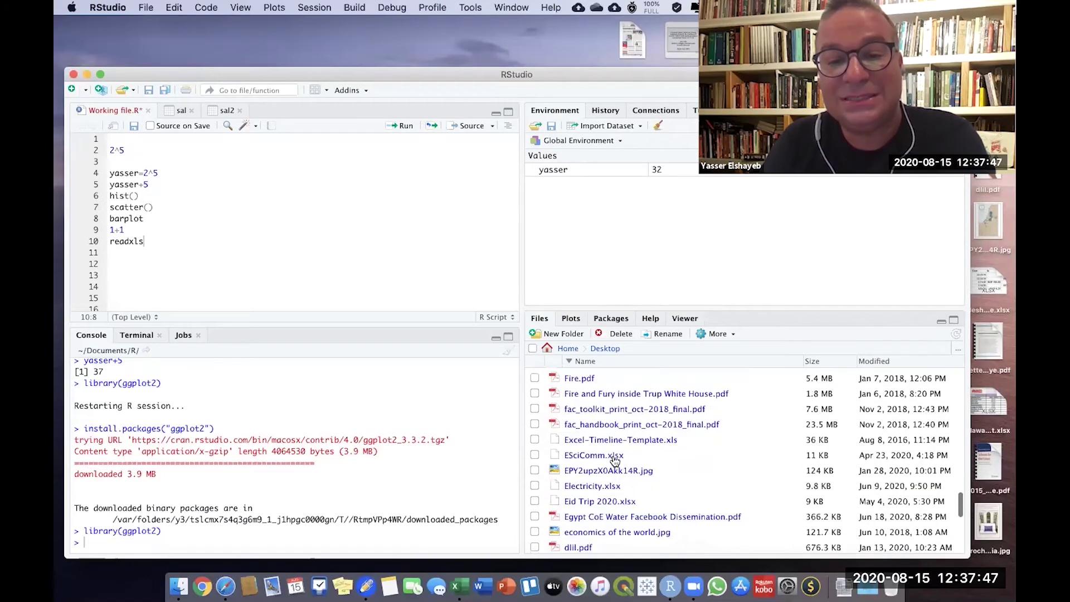
pyautogui.scroll(-8, 615, 460)
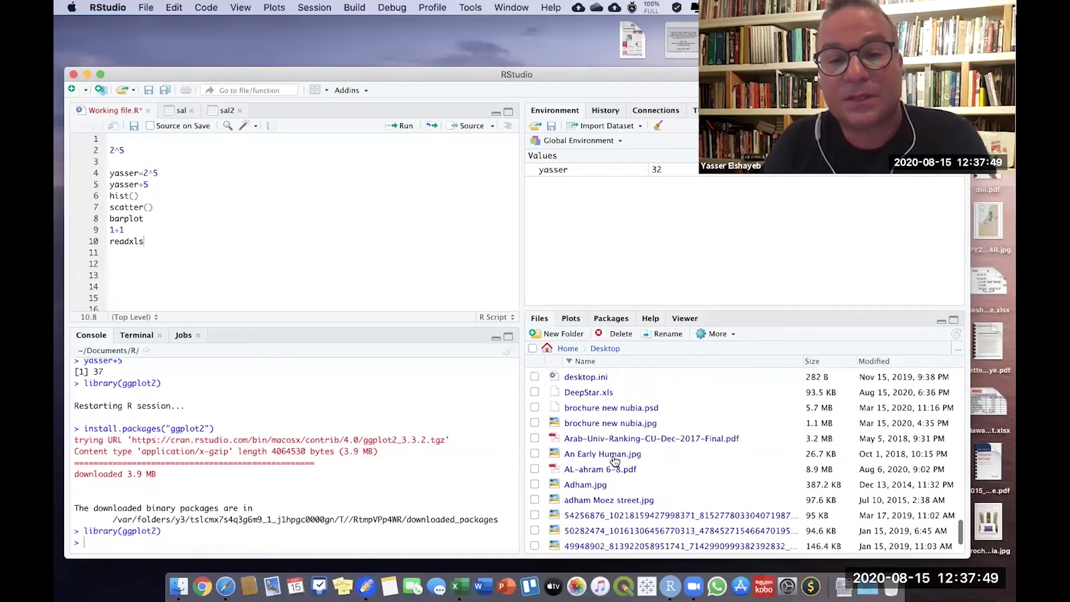
pyautogui.scroll(3, 585, 459)
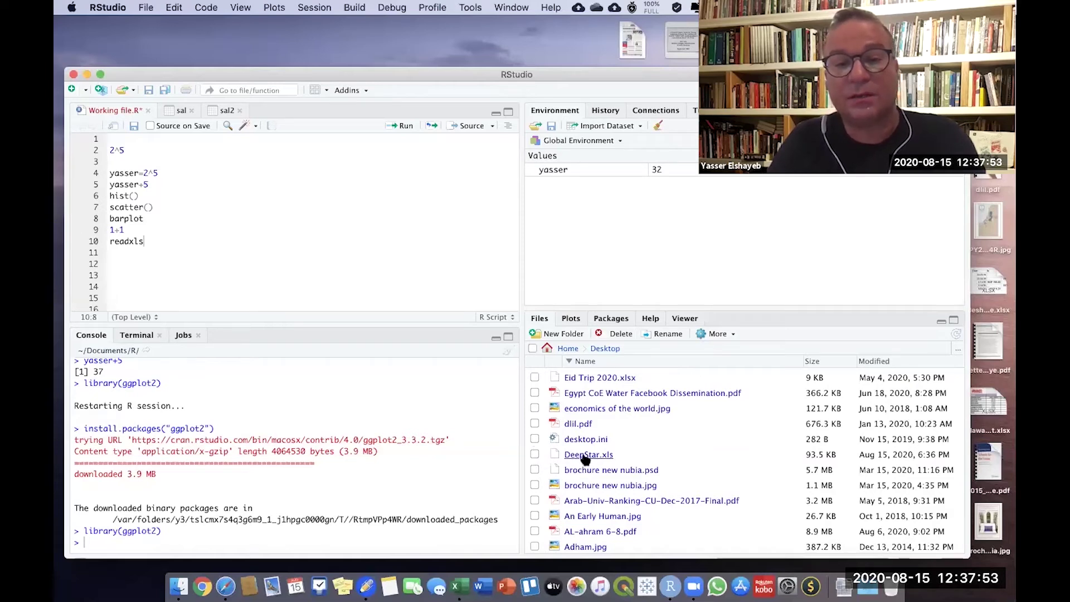
pyautogui.click(534, 454)
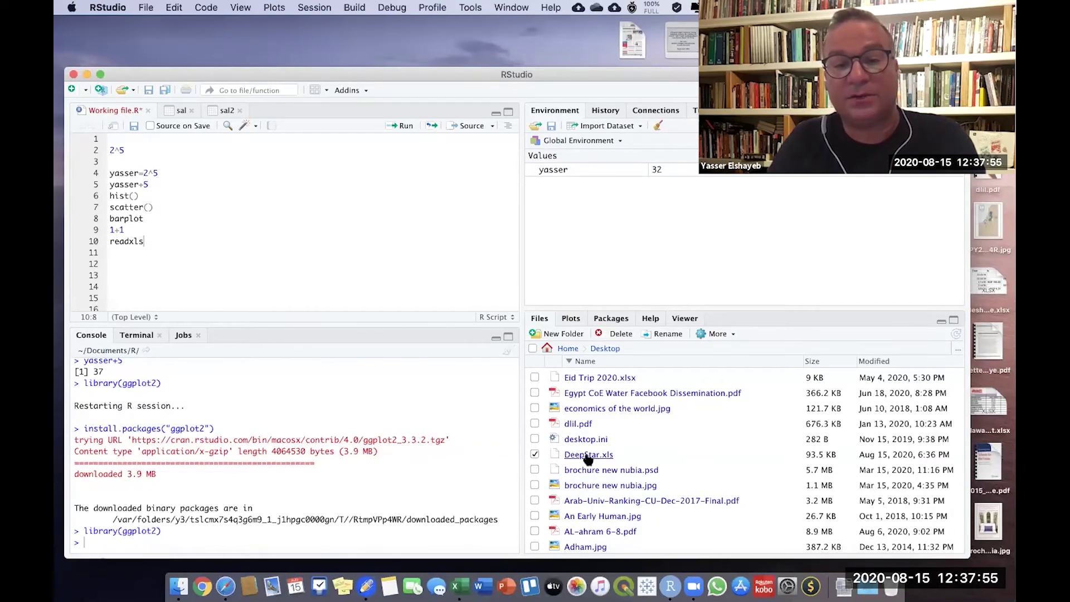
# - Open DeepStar.xls for import as a dataset to preview its data
pyautogui.click(588, 456)
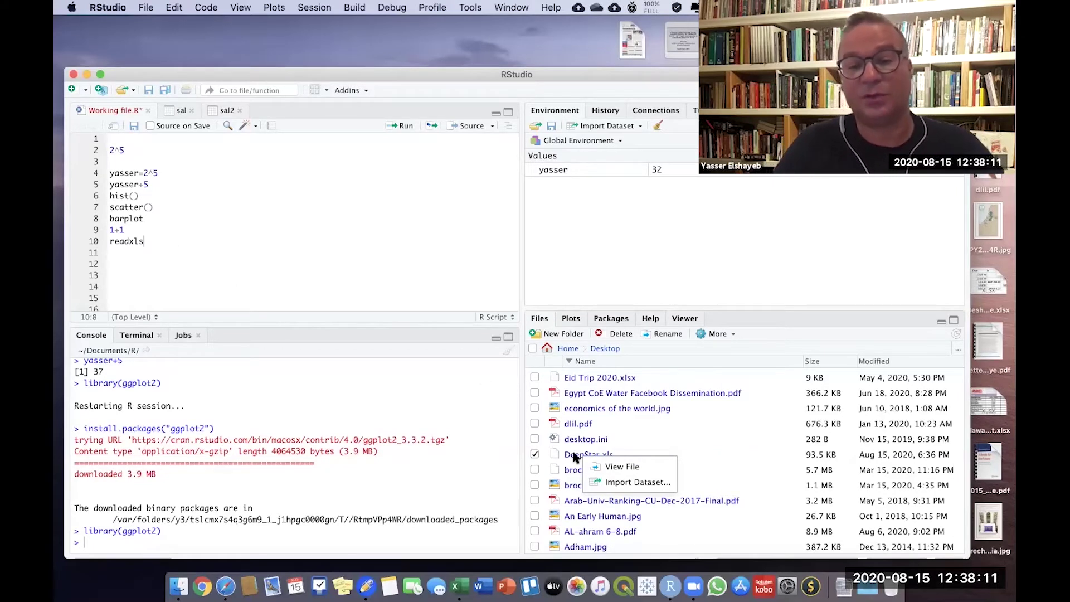
pyautogui.click(634, 483)
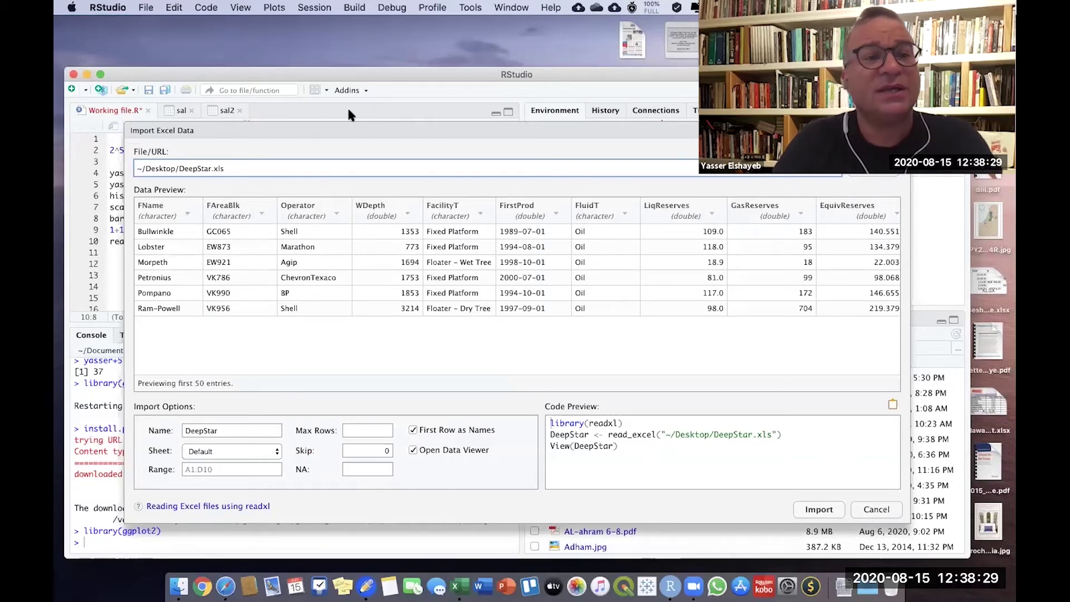
pyautogui.moveTo(259, 132); pyautogui.dragTo(211, 106)
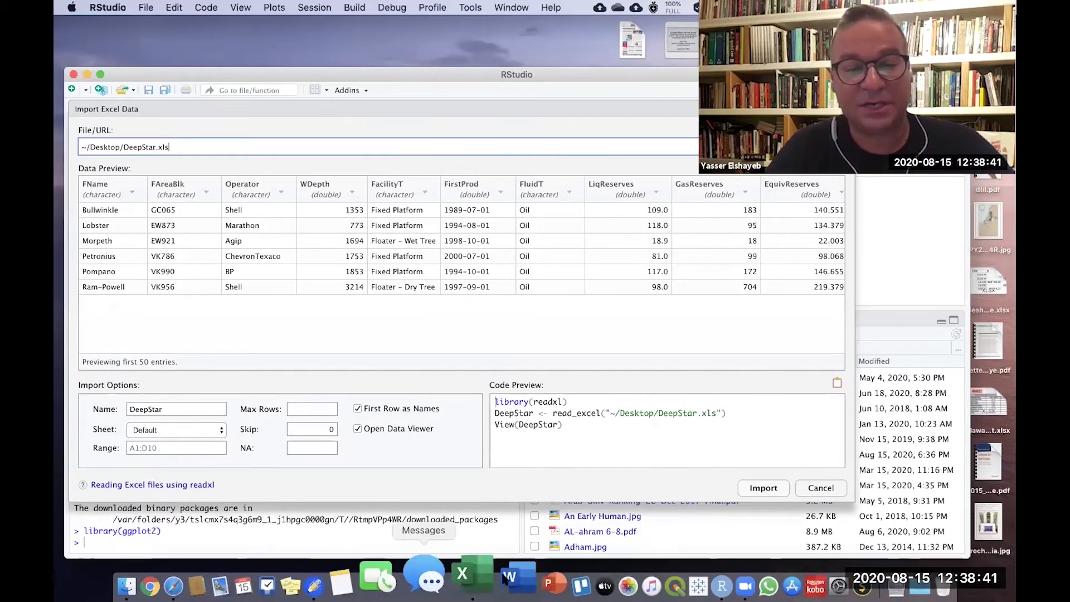
# - Check the sheets of the DeepStar workbook in Excel, return to RStudio and cancel the Excel data import
pyautogui.click(459, 577)
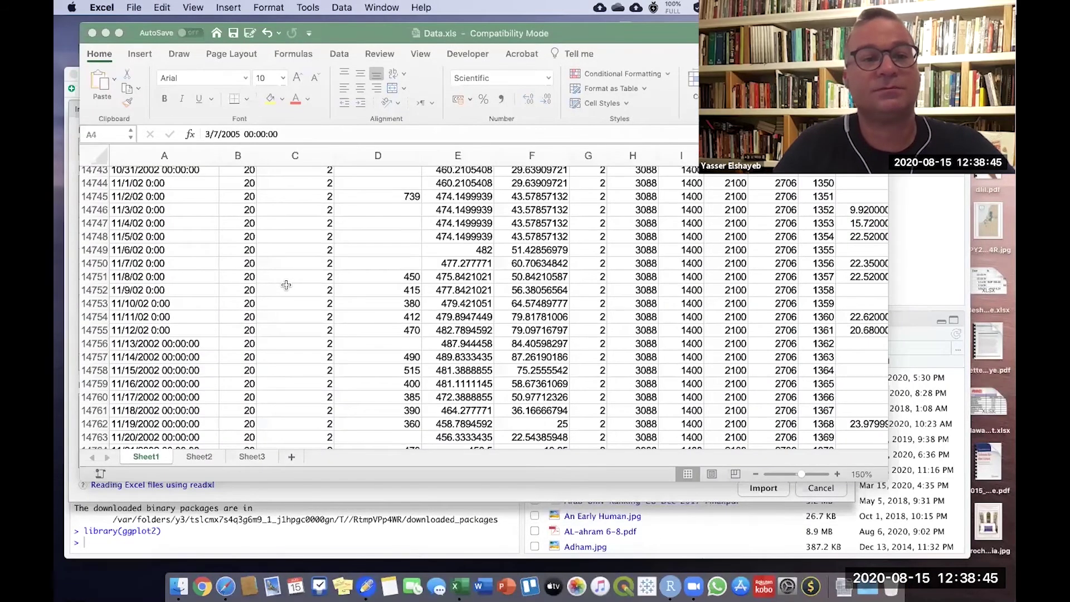
pyautogui.scroll(10, 286, 285)
pyautogui.press('super+m')
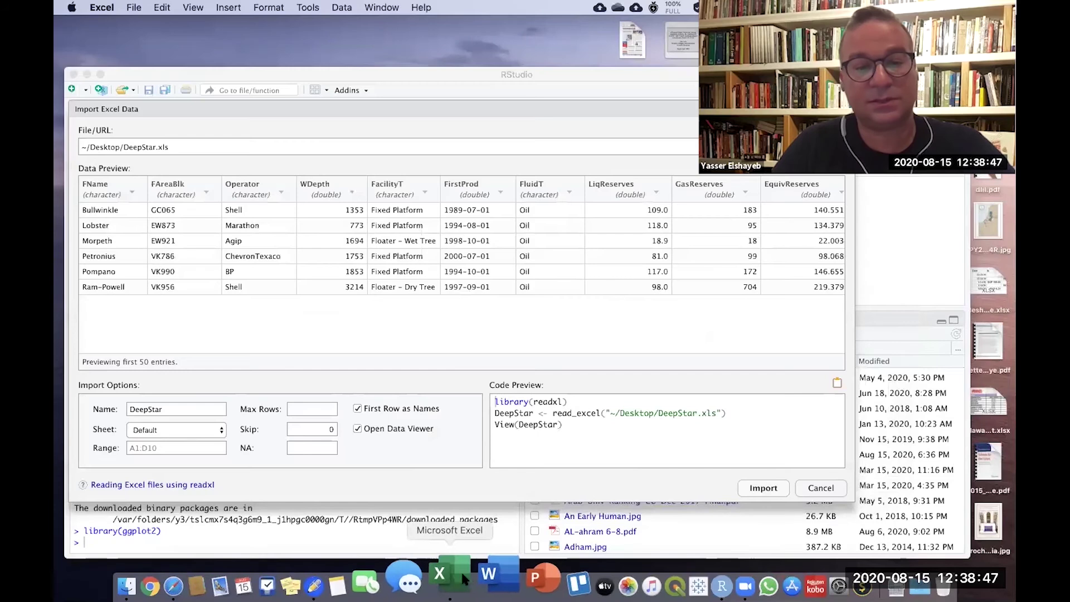
pyautogui.rightClick(461, 571)
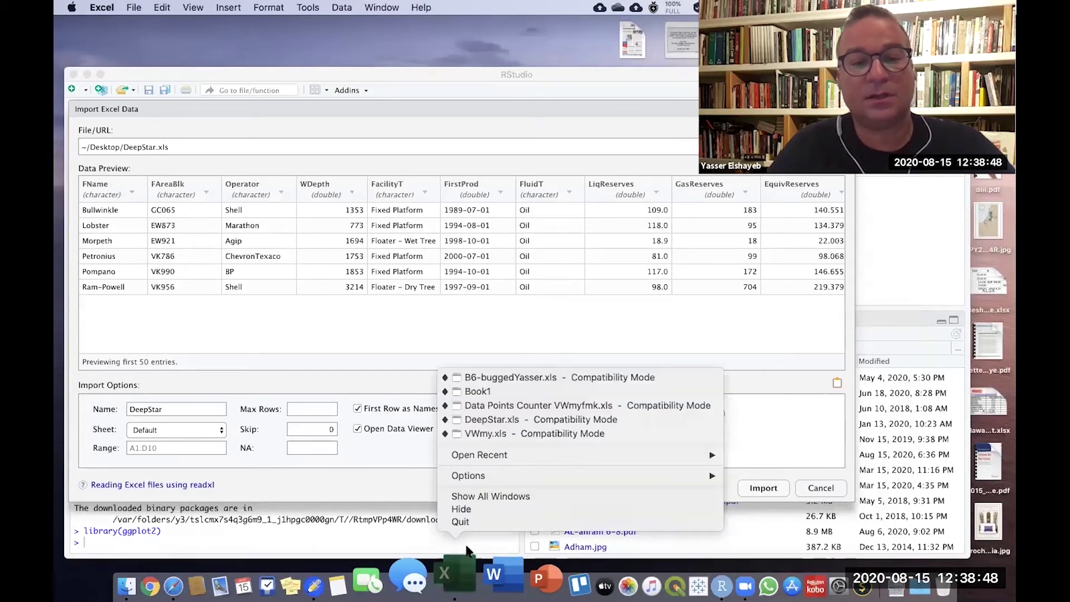
pyautogui.click(485, 422)
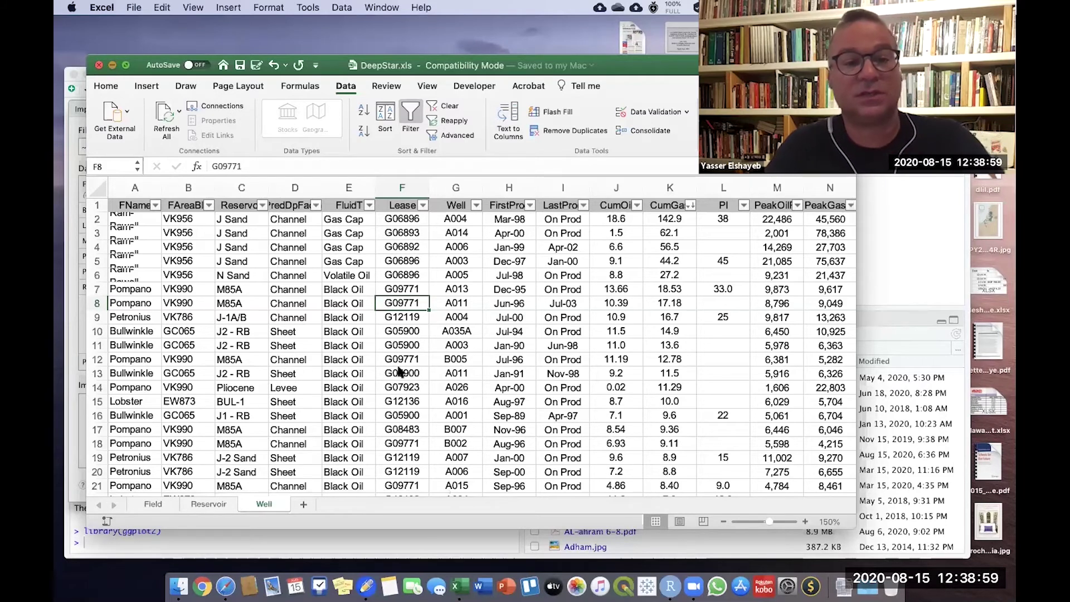
pyautogui.press('super+w')
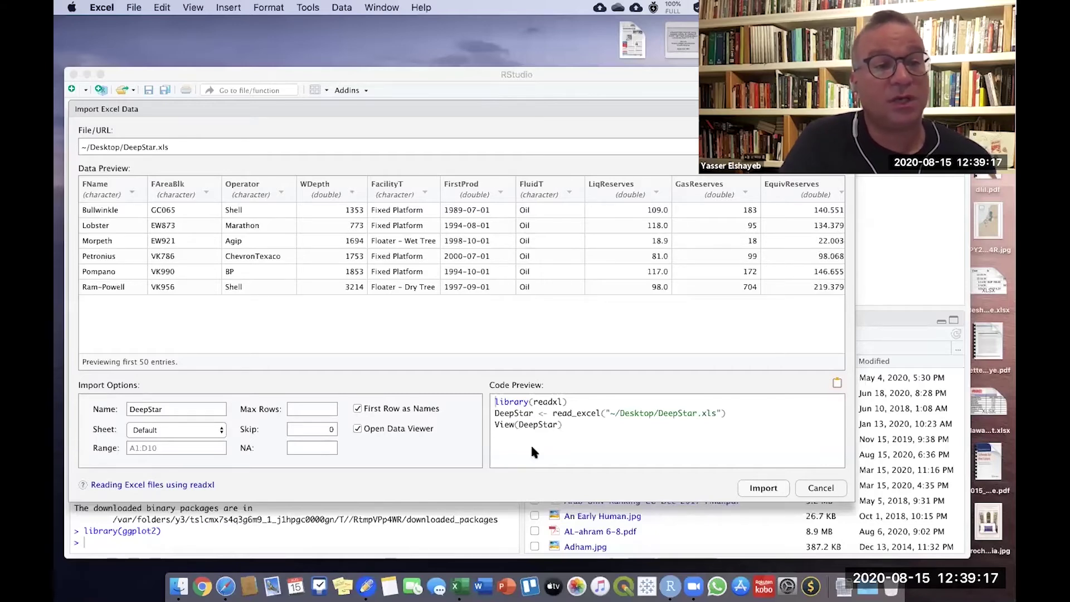
pyautogui.click(567, 426)
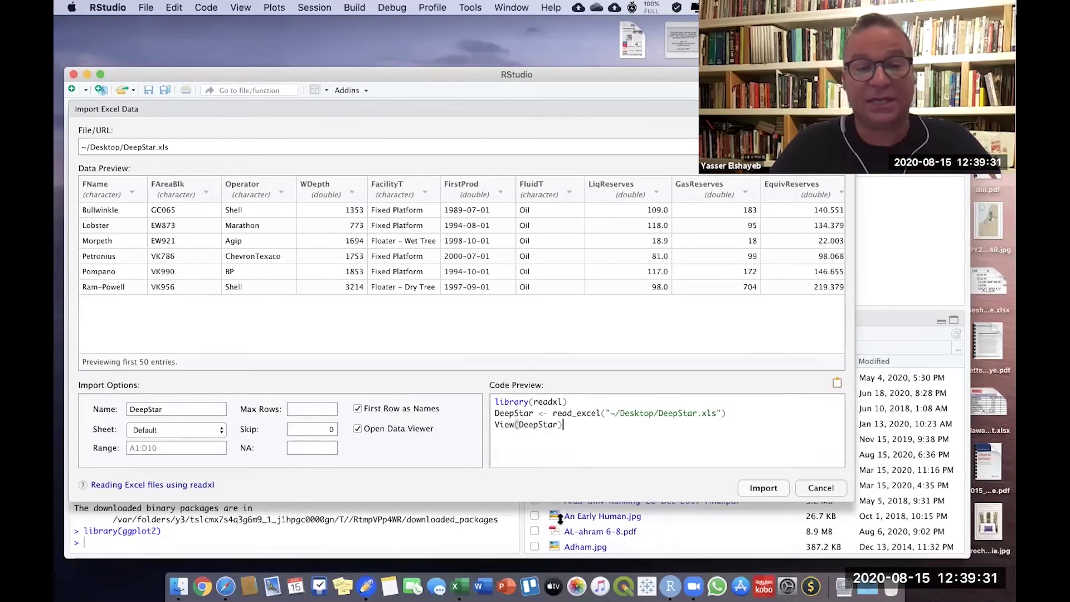
pyautogui.click(824, 489)
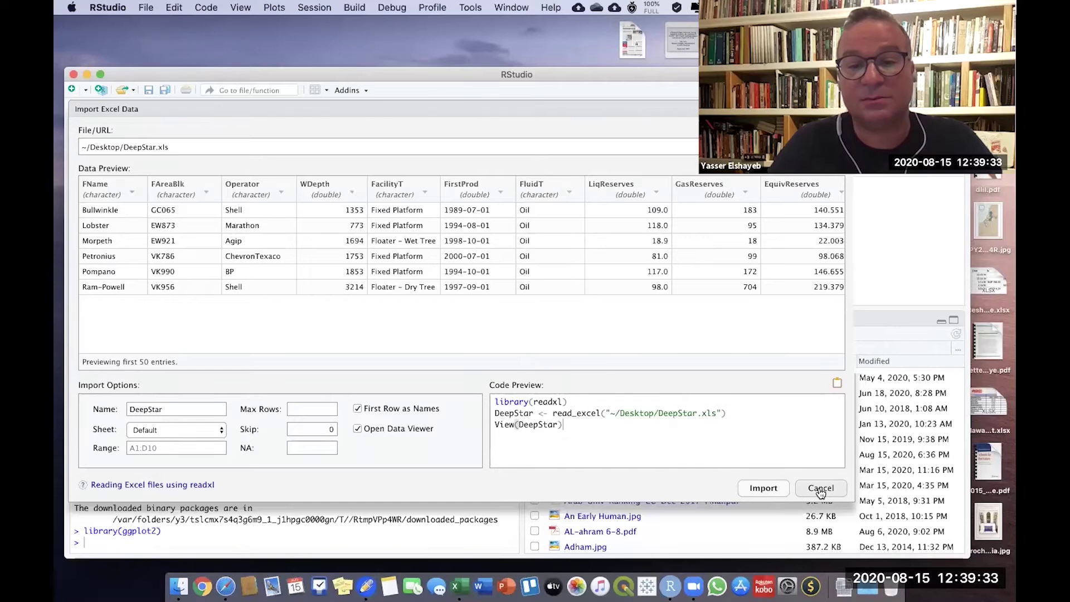
# - Switch to the DeepStar.xls workbook in Excel and delete its Field sheet
pyautogui.click(458, 568)
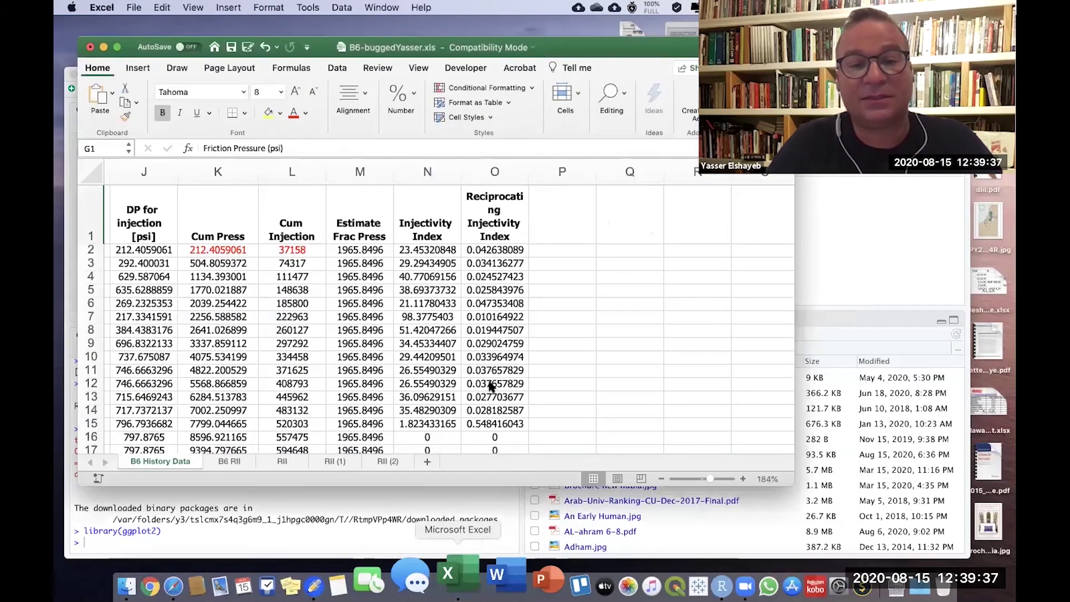
pyautogui.rightClick(458, 574)
pyautogui.click(495, 422)
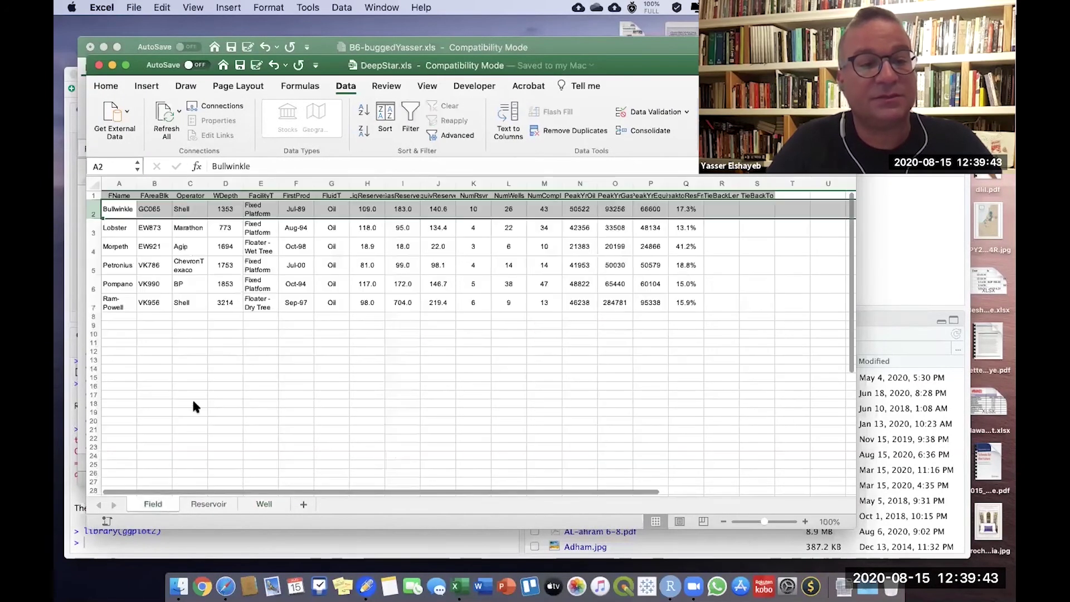
pyautogui.rightClick(153, 504)
pyautogui.click(173, 363)
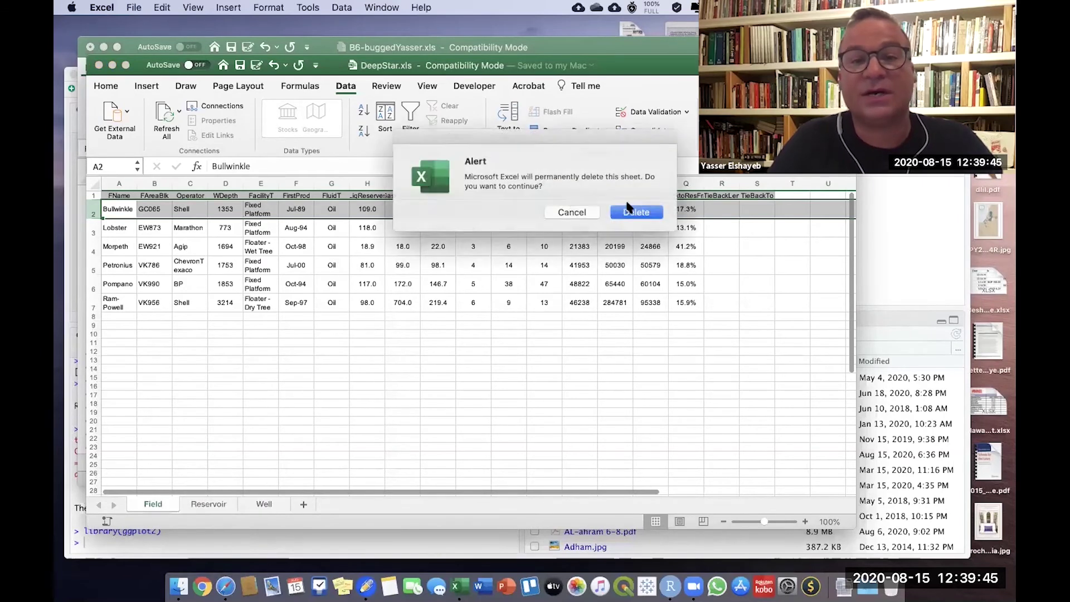
pyautogui.click(627, 212)
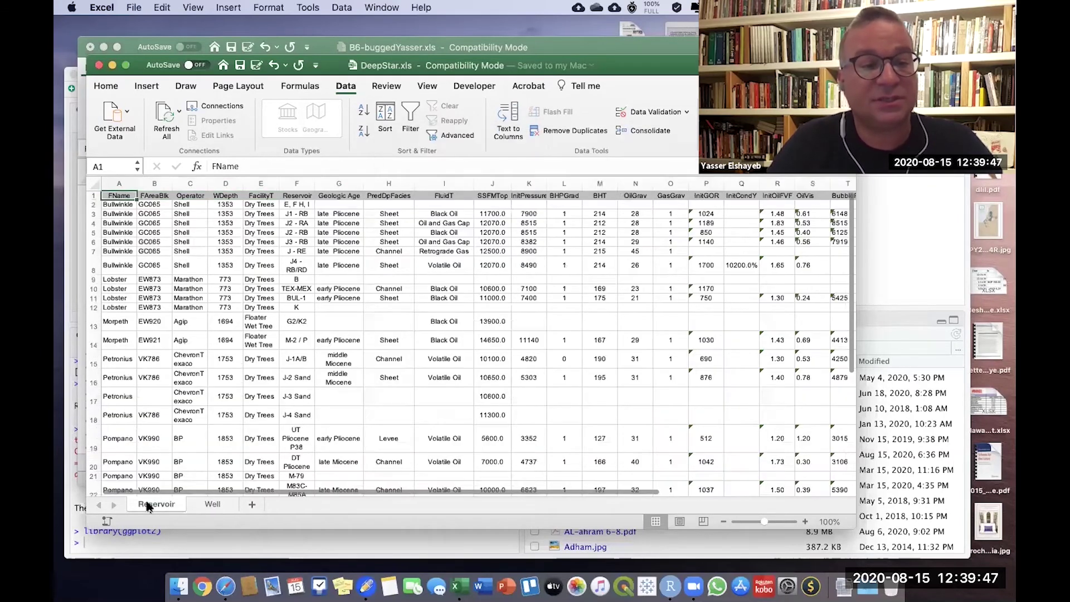
# - Delete the Reservoir sheet from the DeepStar workbook and save the file
pyautogui.rightClick(159, 502)
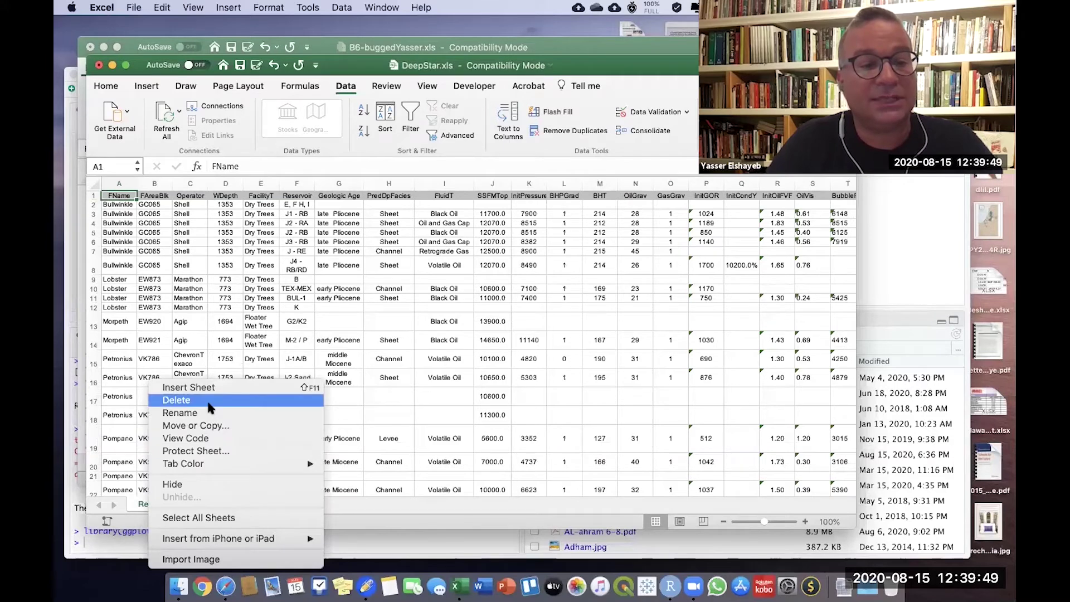
pyautogui.press('Return')
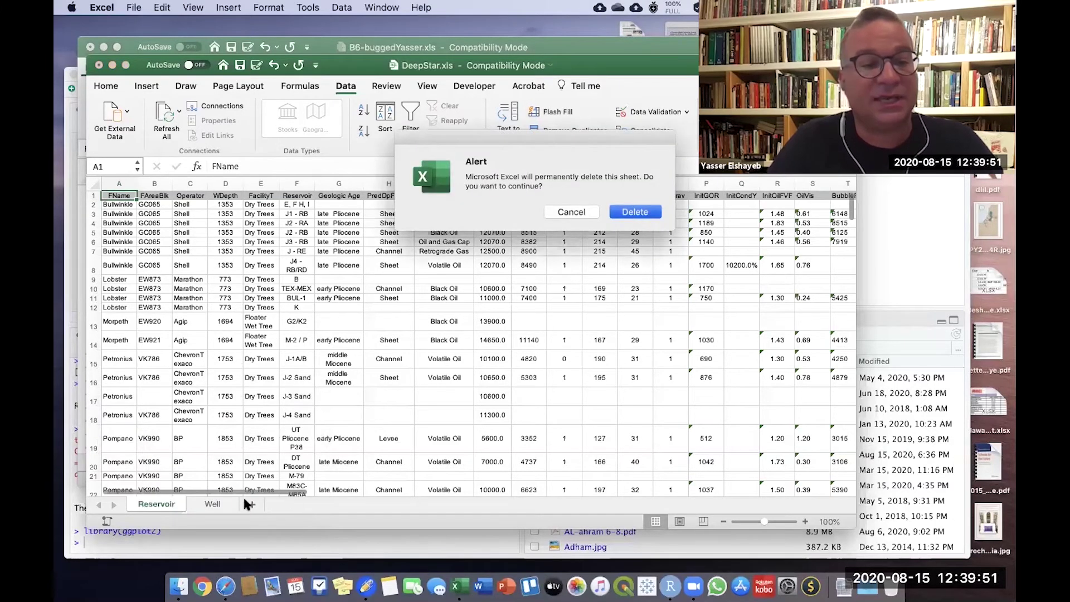
pyautogui.press('Return')
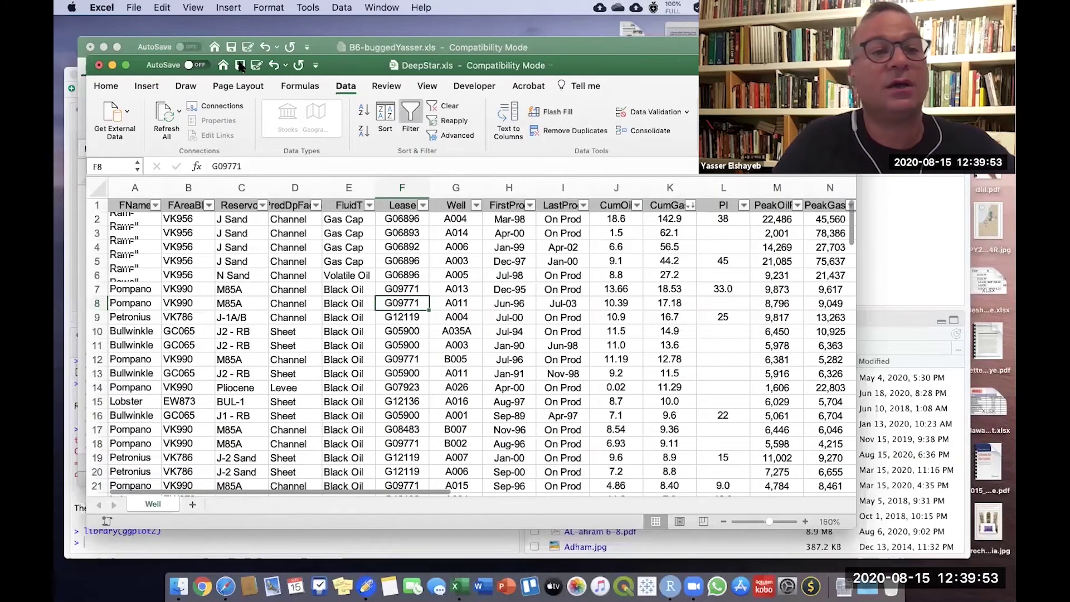
pyautogui.click(241, 65)
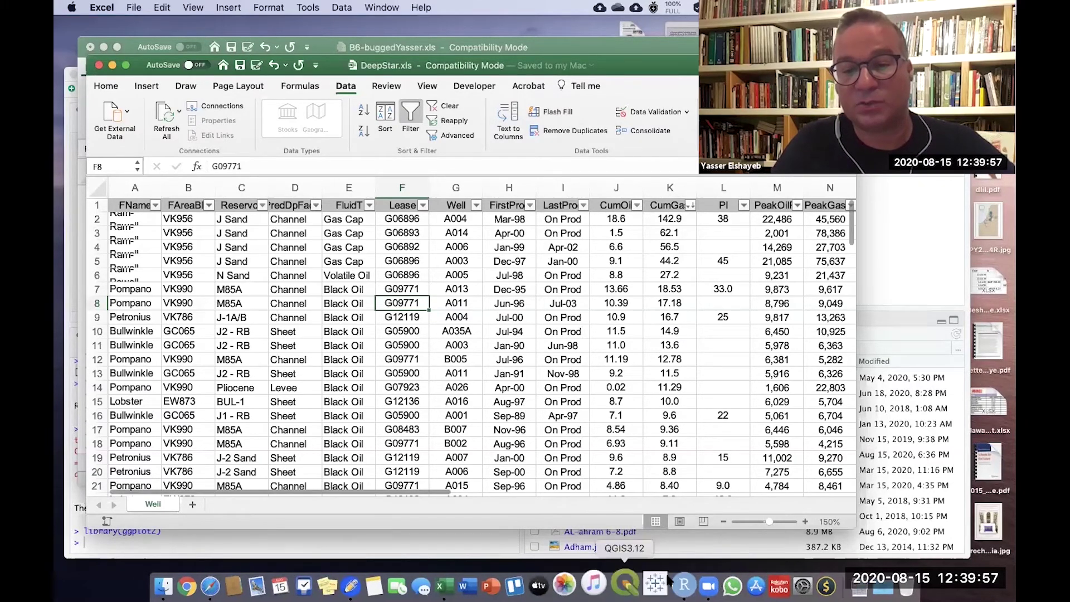
# - Switch back to RStudio and open the Desktop's DeepStar.xls for import as a dataset
pyautogui.click(670, 579)
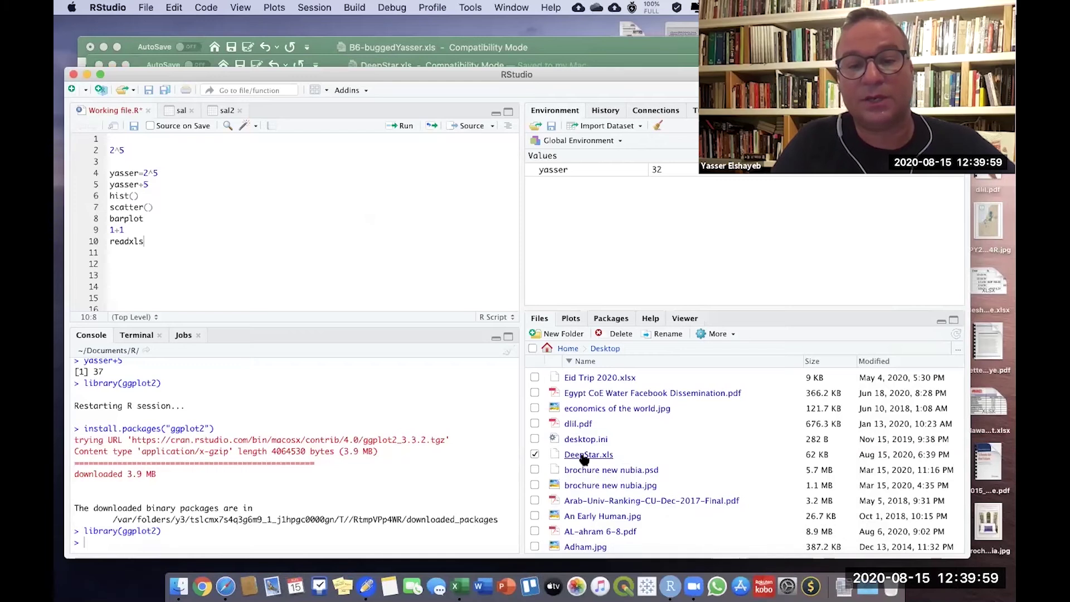
pyautogui.rightClick(584, 460)
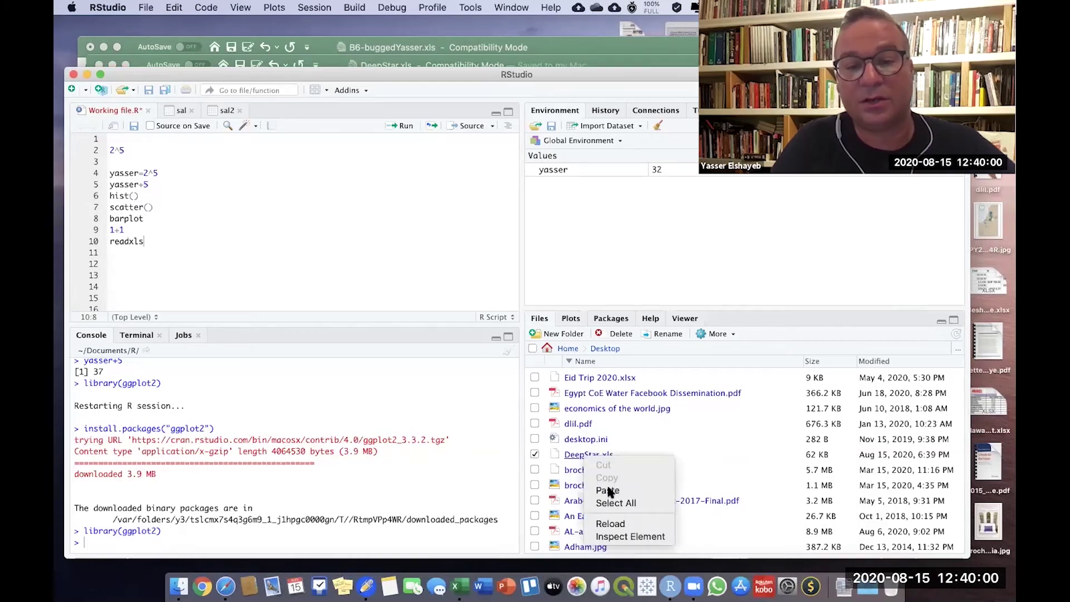
pyautogui.click(571, 457)
pyautogui.click(572, 457)
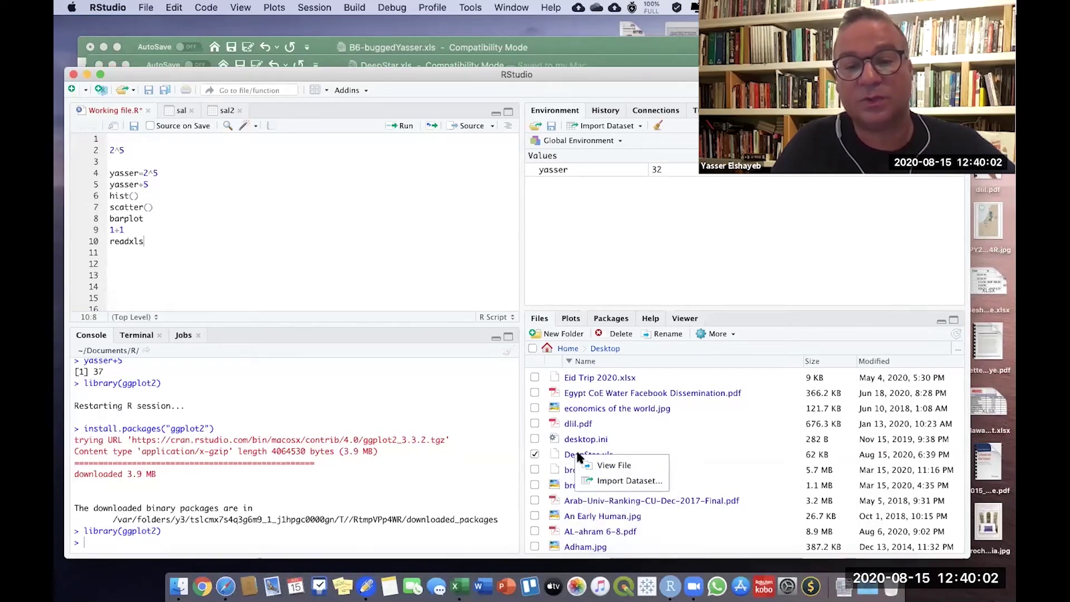
pyautogui.click(601, 483)
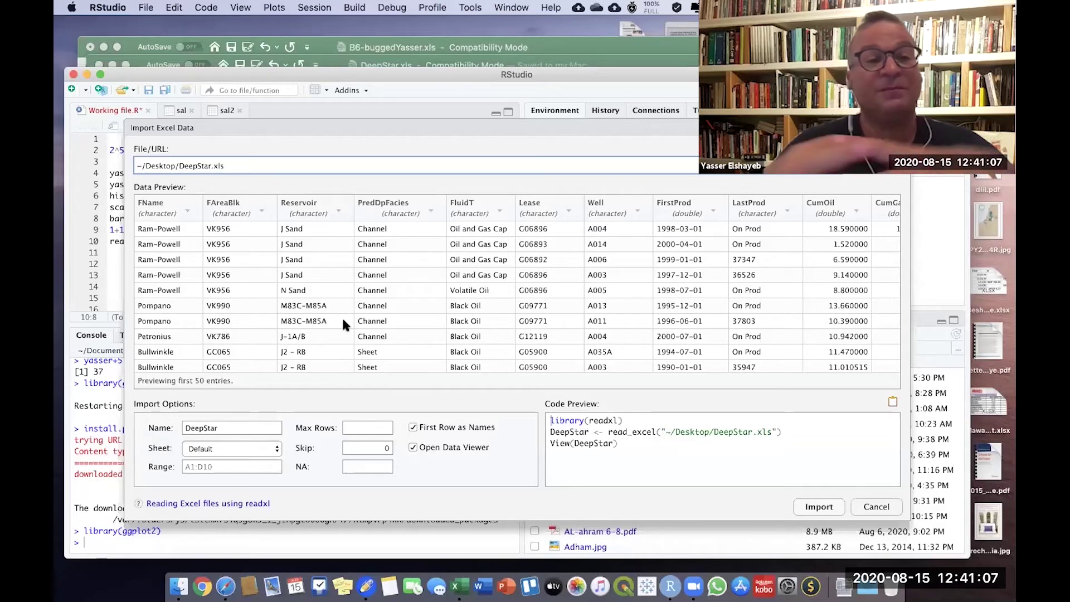
pyautogui.moveTo(304, 130); pyautogui.dragTo(255, 95)
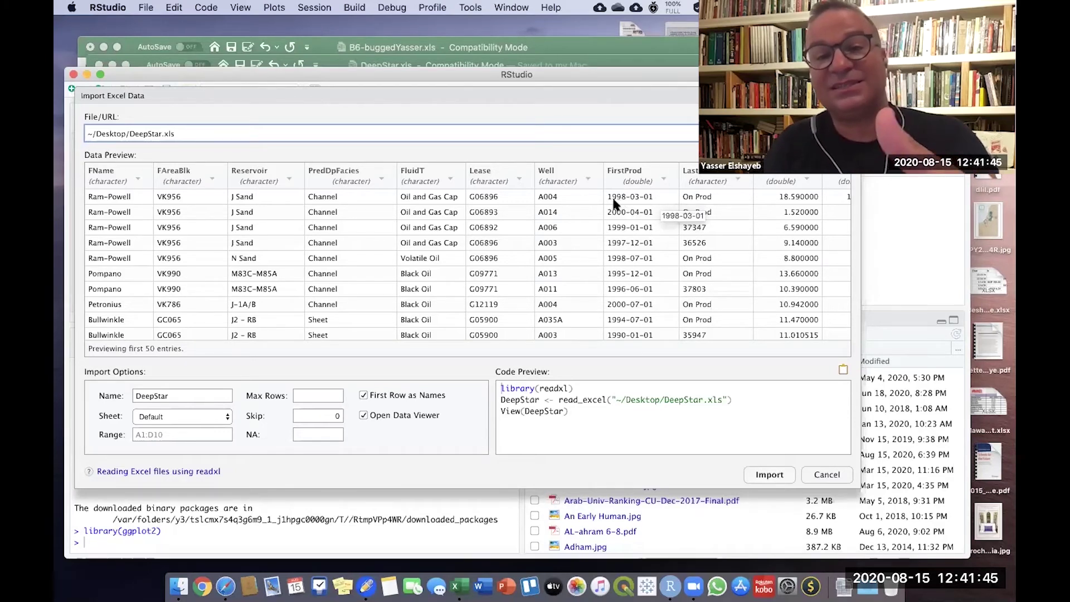
# - Set the FirstProd and LastProd columns to the Date type and look over the remaining columns in the preview
pyautogui.click(664, 183)
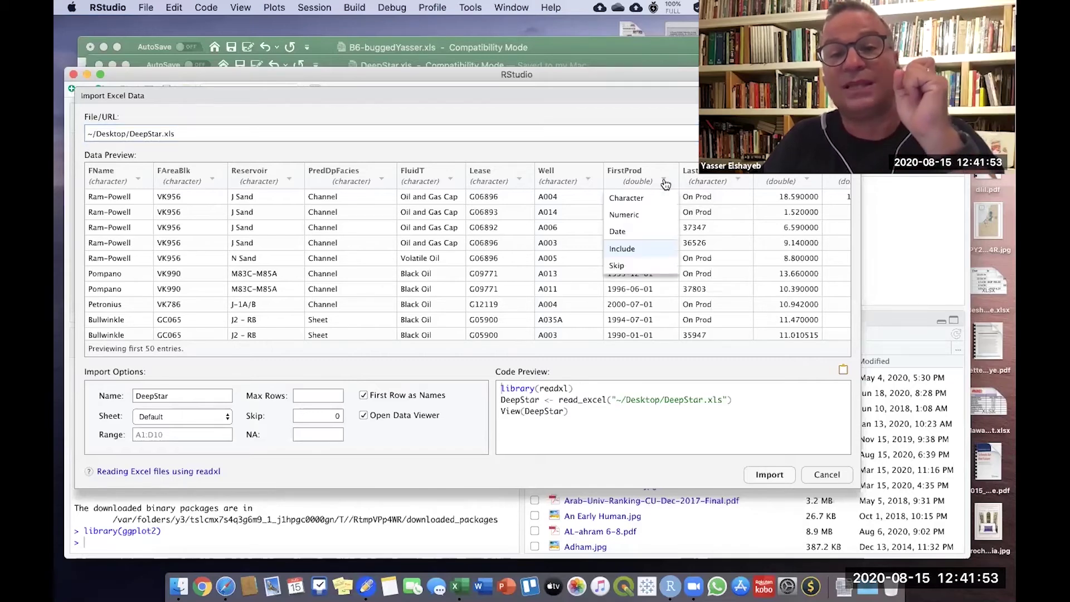
pyautogui.click(644, 232)
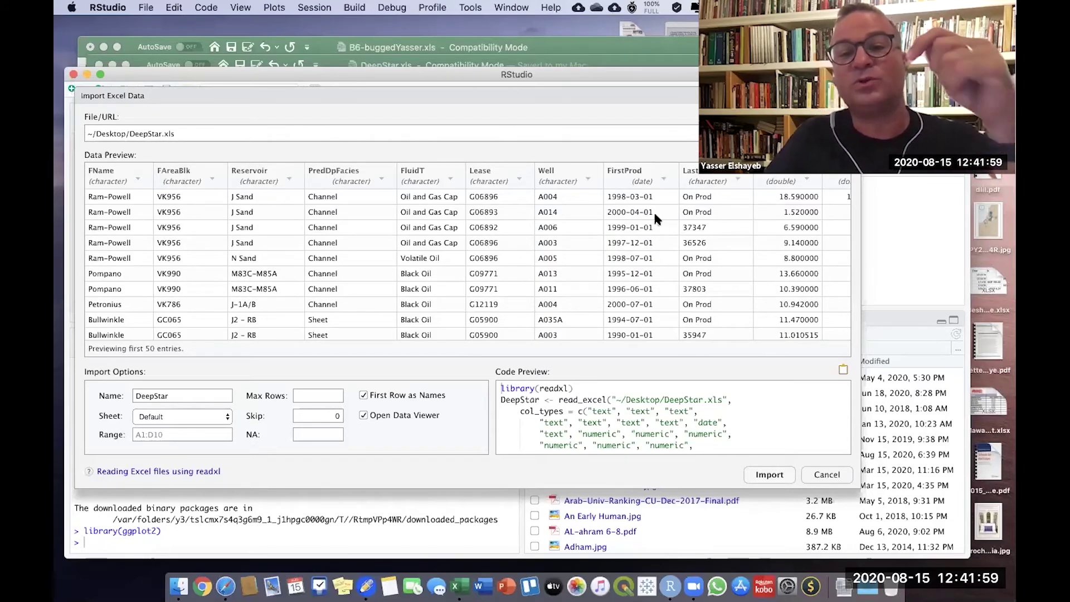
pyautogui.click(739, 182)
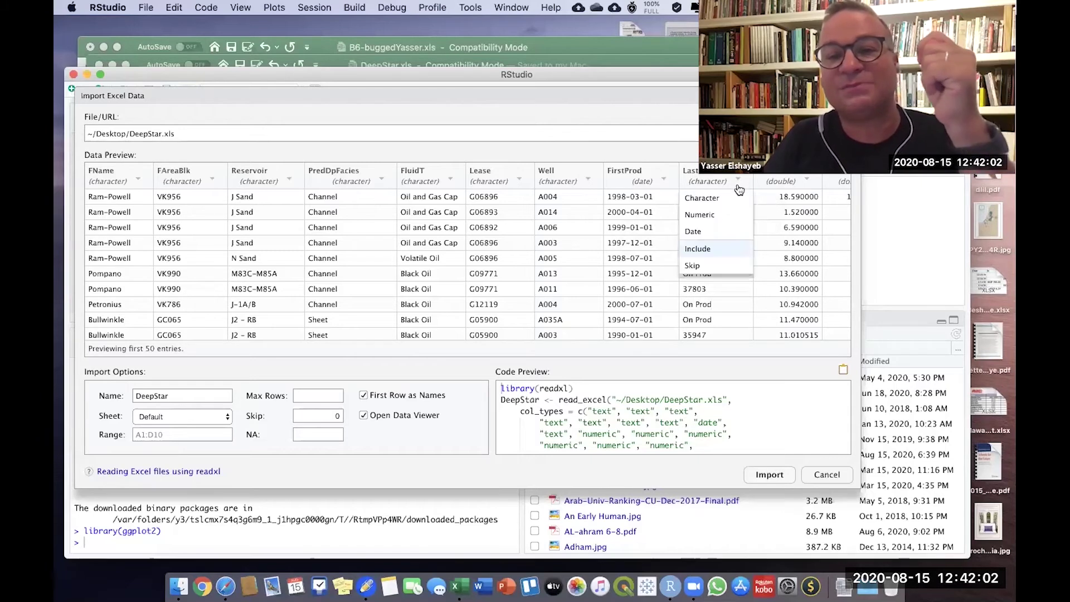
pyautogui.click(720, 233)
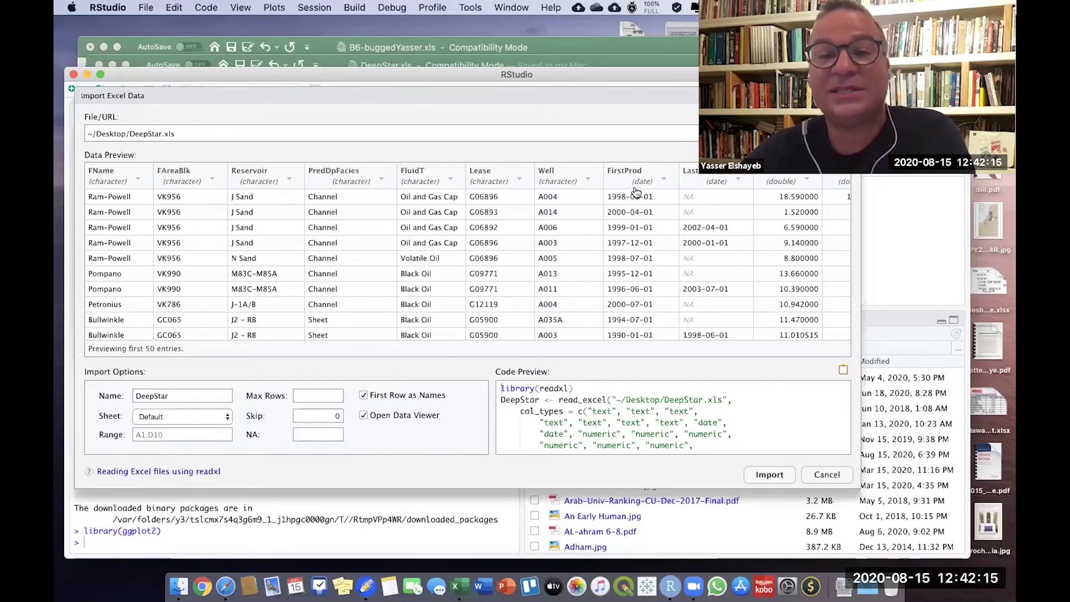
pyautogui.hscroll(10, 653, 242)
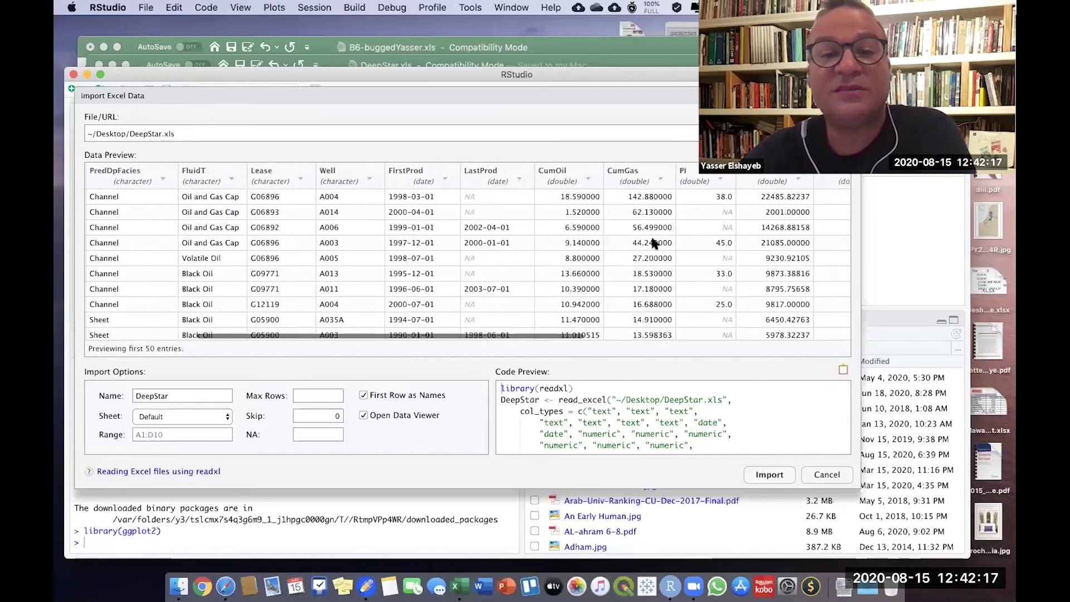
# - Look over the production, PI and peak-rate columns in the import preview, then go to the NA import option
pyautogui.hscroll(8, 527, 224)
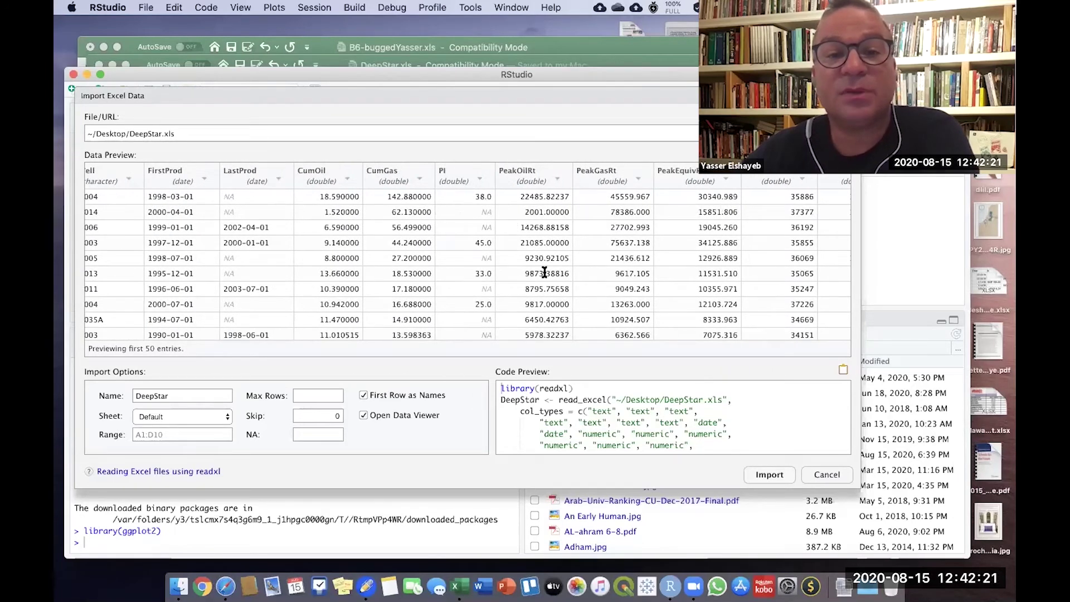
pyautogui.hscroll(1, 545, 273)
pyautogui.hscroll(10, 545, 273)
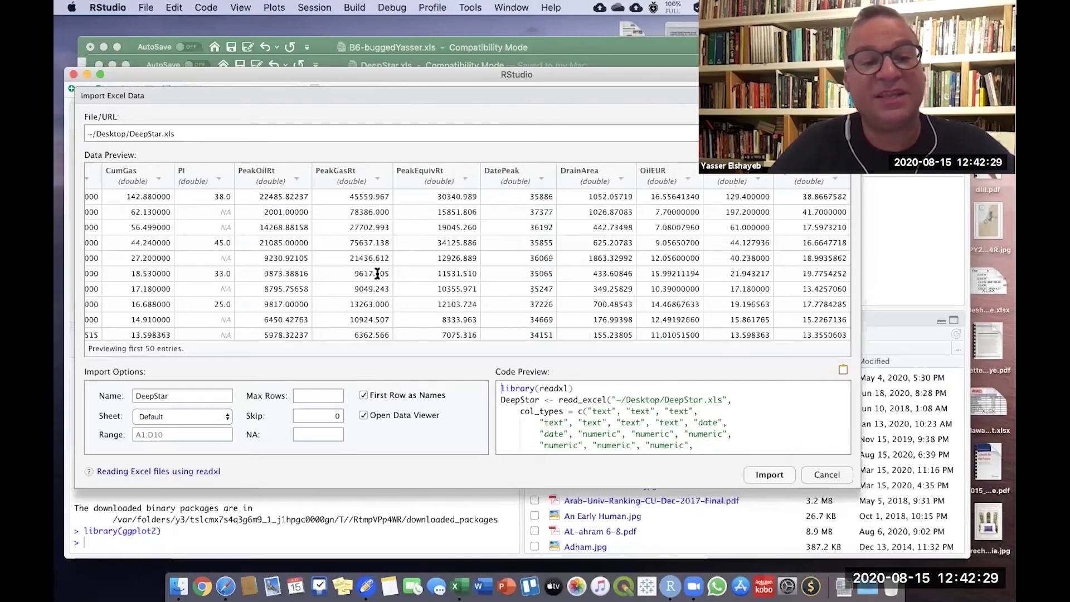
pyautogui.hscroll(-4, 377, 277)
pyautogui.hscroll(-4, 377, 277)
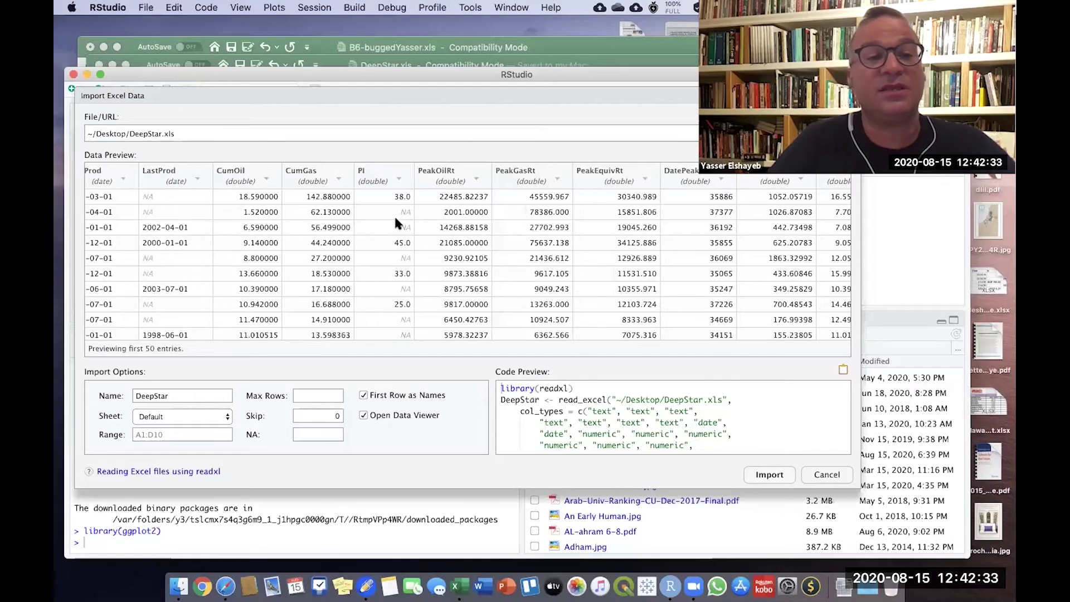
pyautogui.click(323, 434)
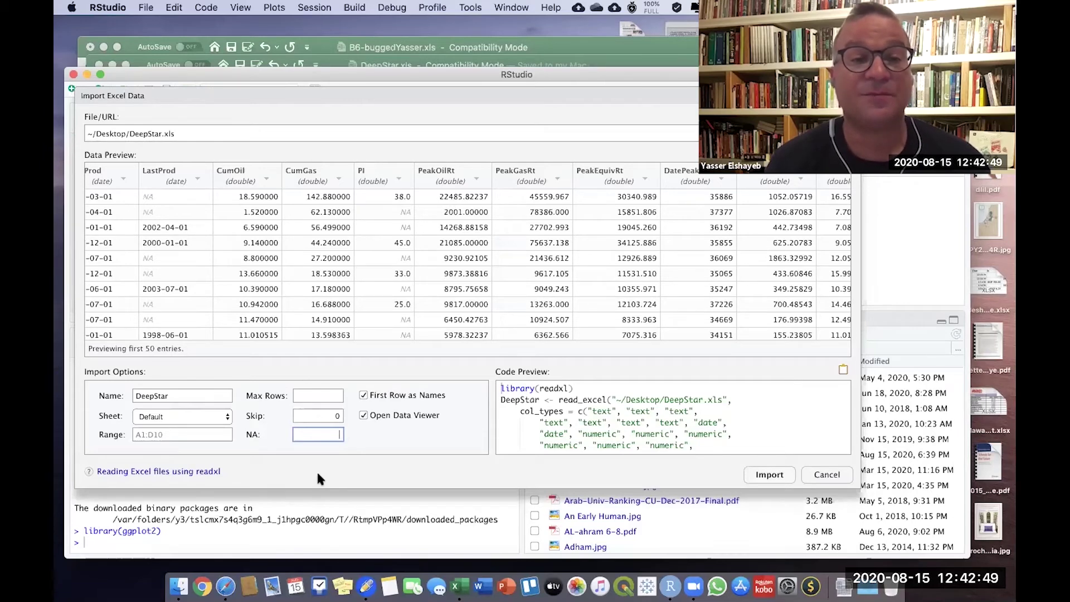
# - Switch to the DeepStar.xls workbook in Excel and examine the blank cells in the PI column
pyautogui.rightClick(460, 582)
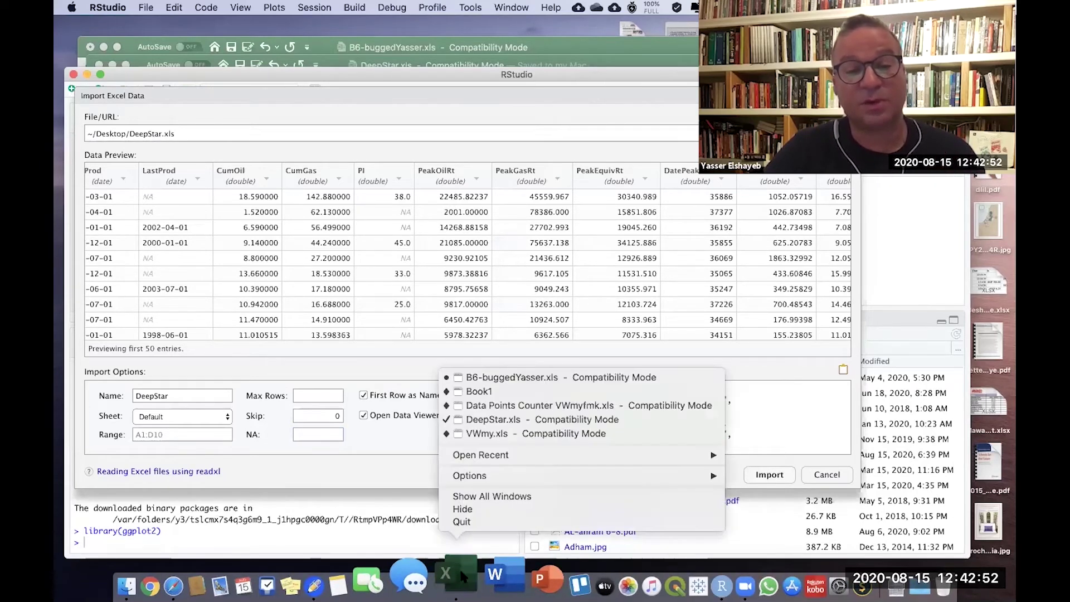
pyautogui.click(480, 422)
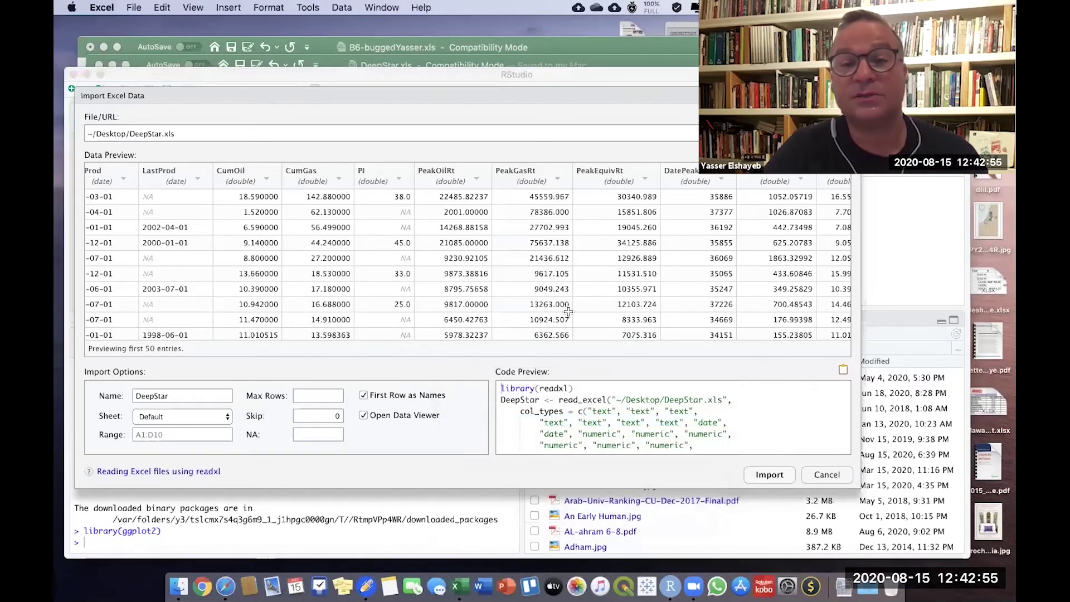
pyautogui.hscroll(5, 562, 252)
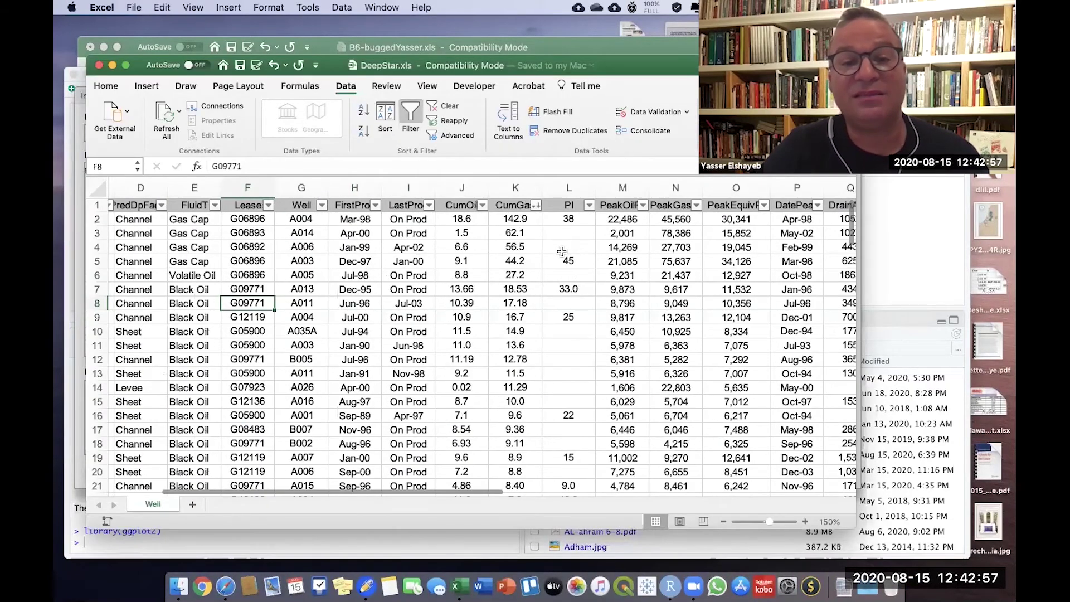
pyautogui.click(562, 249)
pyautogui.click(563, 304)
pyautogui.click(565, 332)
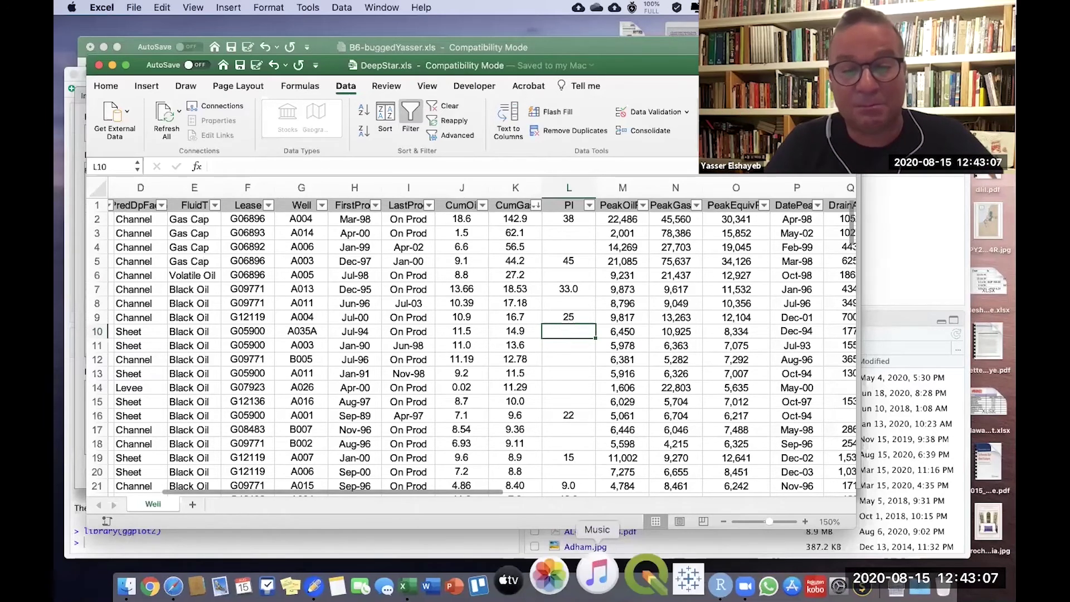
# - Bring up the VWmy.xls workbook and examine how missing values are entered across row 16 of the MAIN sheet
pyautogui.rightClick(460, 580)
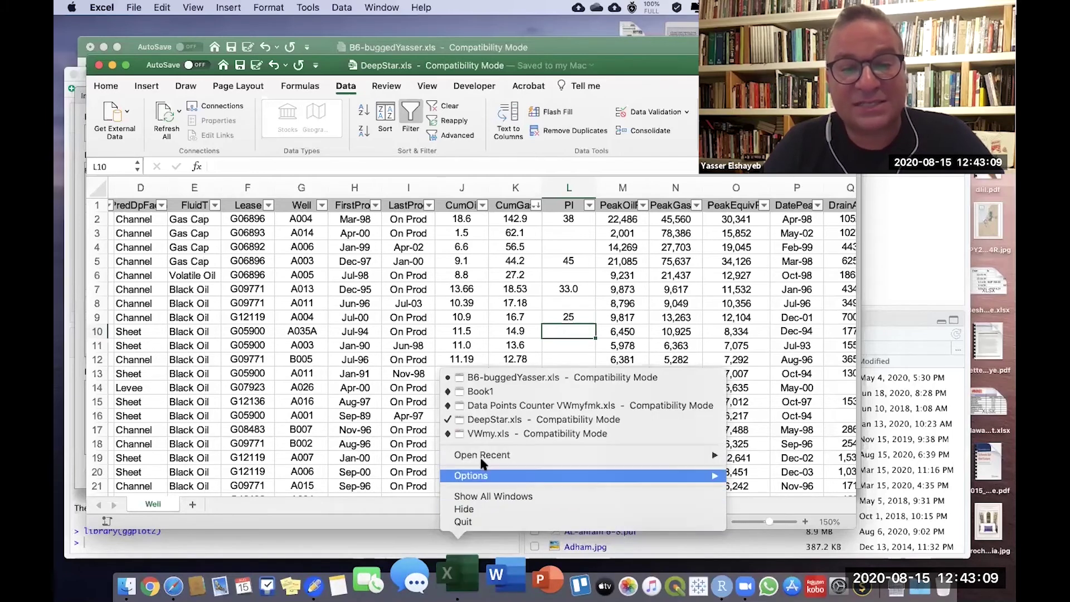
pyautogui.click(486, 433)
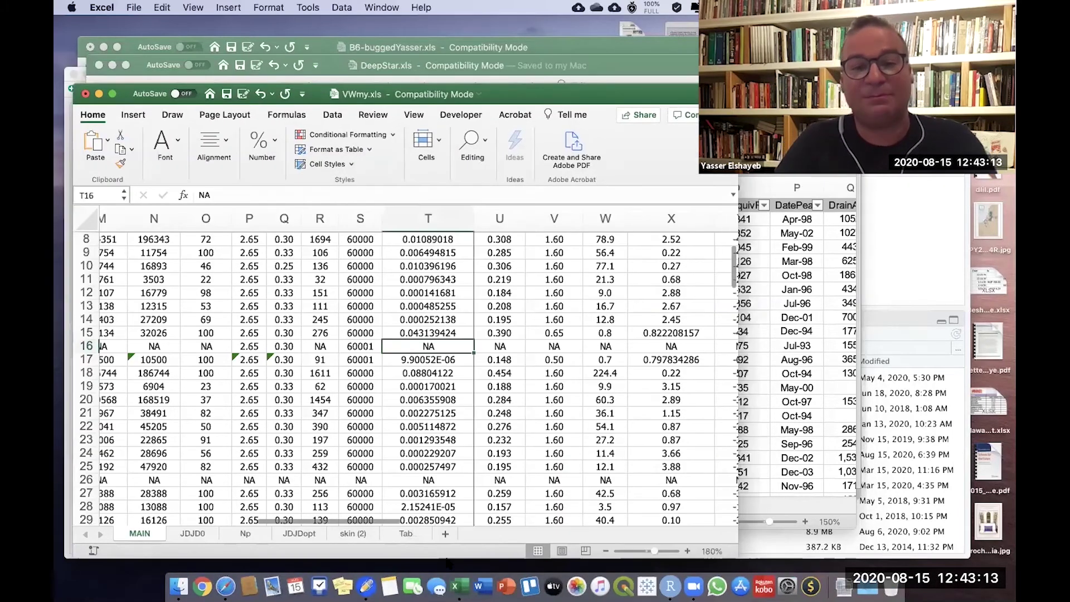
pyautogui.press('Right')
pyautogui.press('Right')
pyautogui.press('Right')
pyautogui.press('Right')
pyautogui.press('Left')
pyautogui.press('Left')
pyautogui.press('Left')
pyautogui.press('Left')
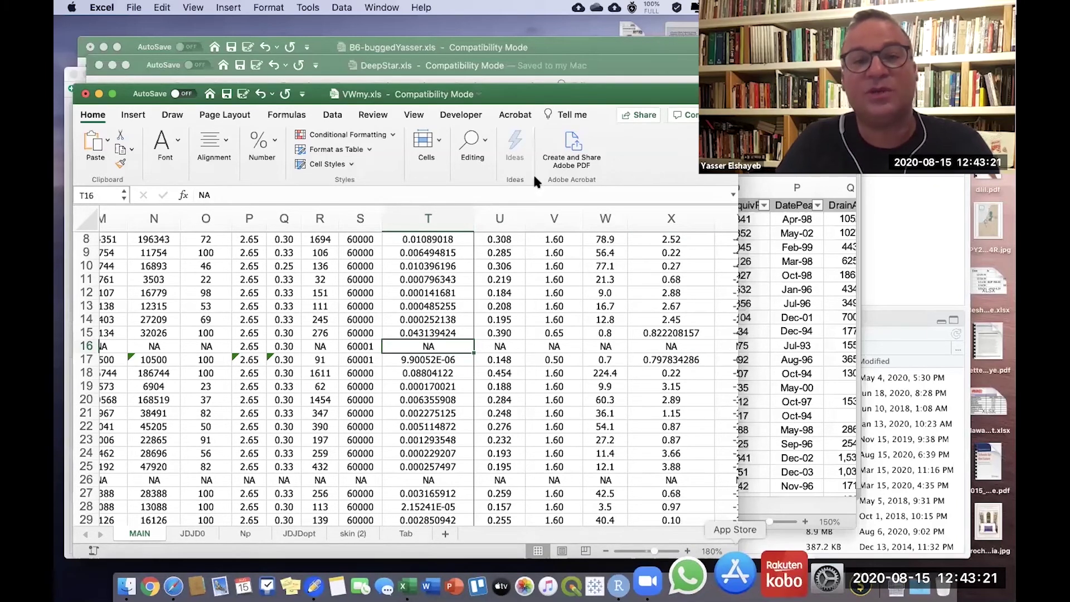
pyautogui.moveTo(534, 94); pyautogui.dragTo(590, 94)
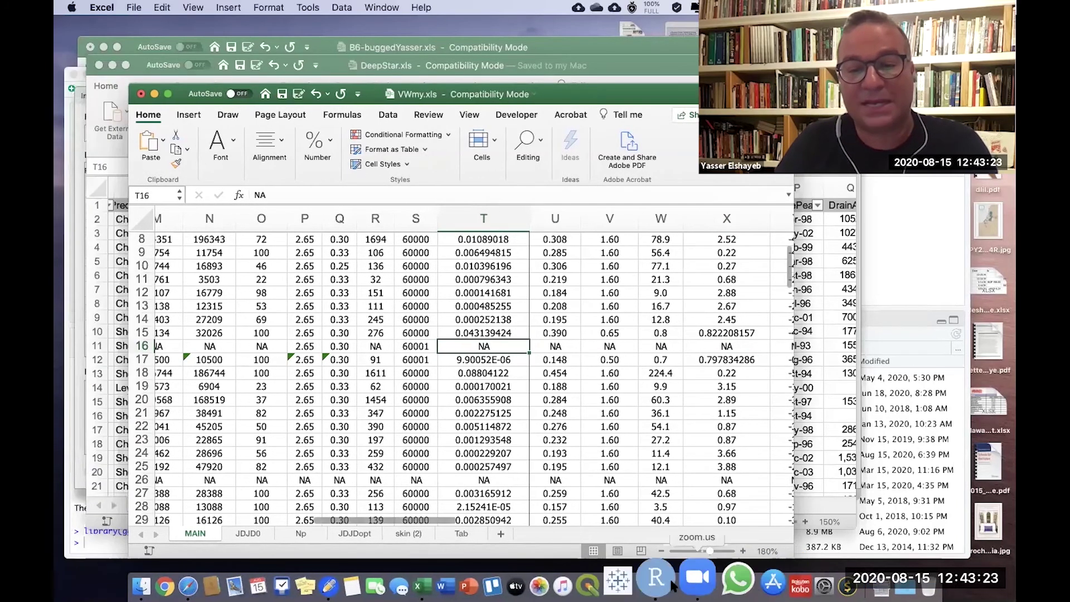
# - Switch back to RStudio and check the Max Rows and Sheet import options, keeping the Default sheet
pyautogui.rightClick(682, 558)
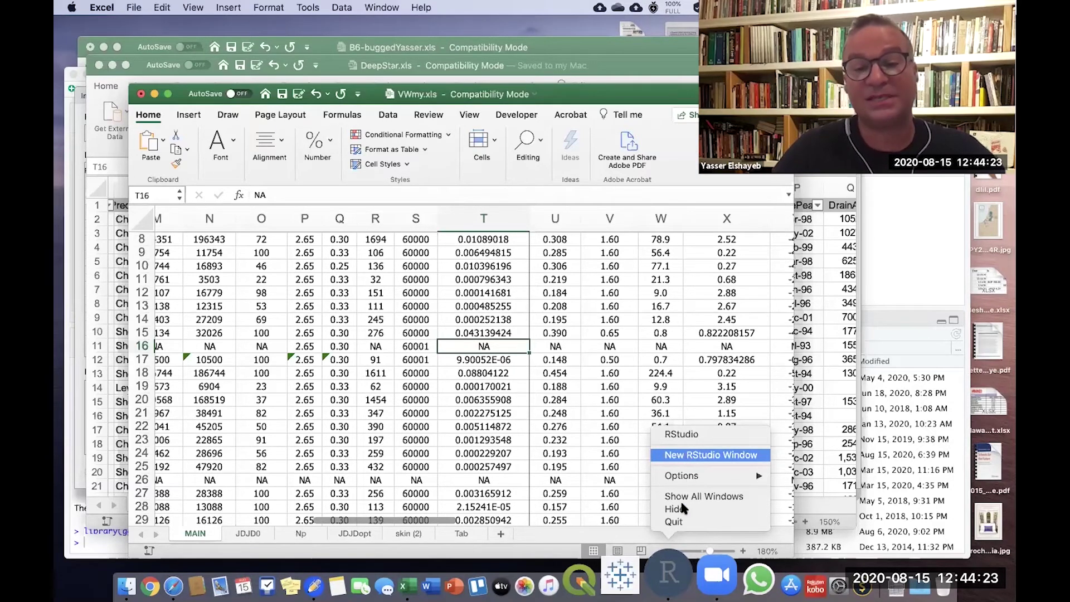
pyautogui.click(672, 571)
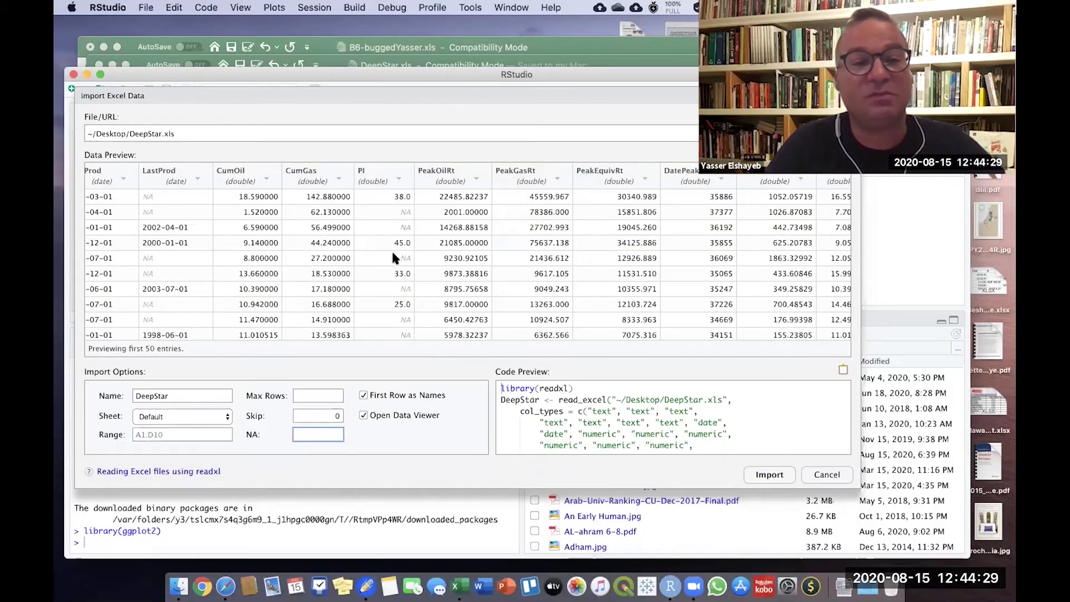
pyautogui.click(316, 397)
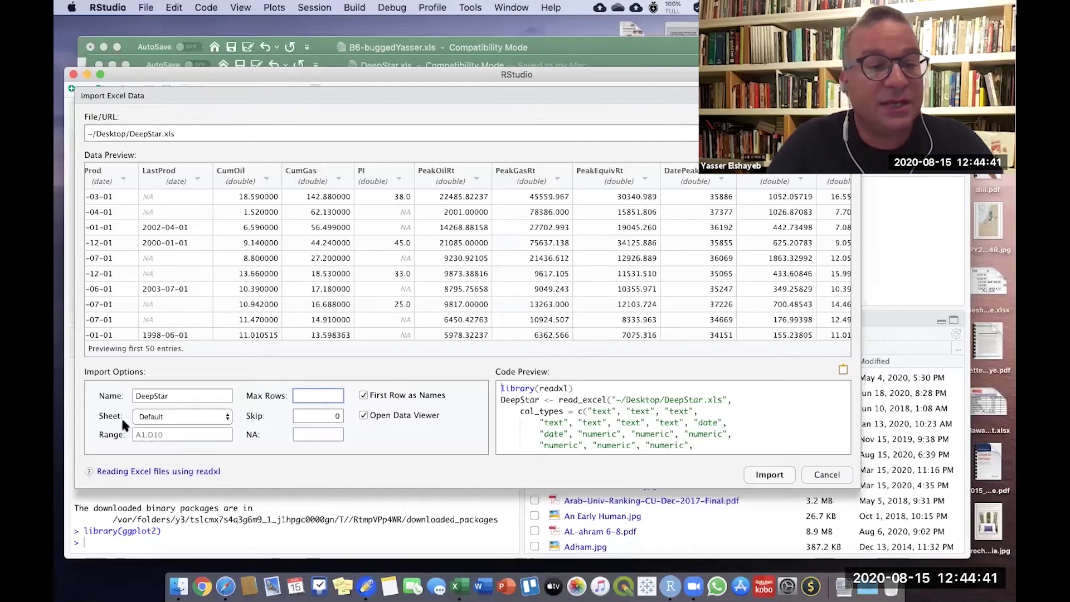
pyautogui.click(198, 416)
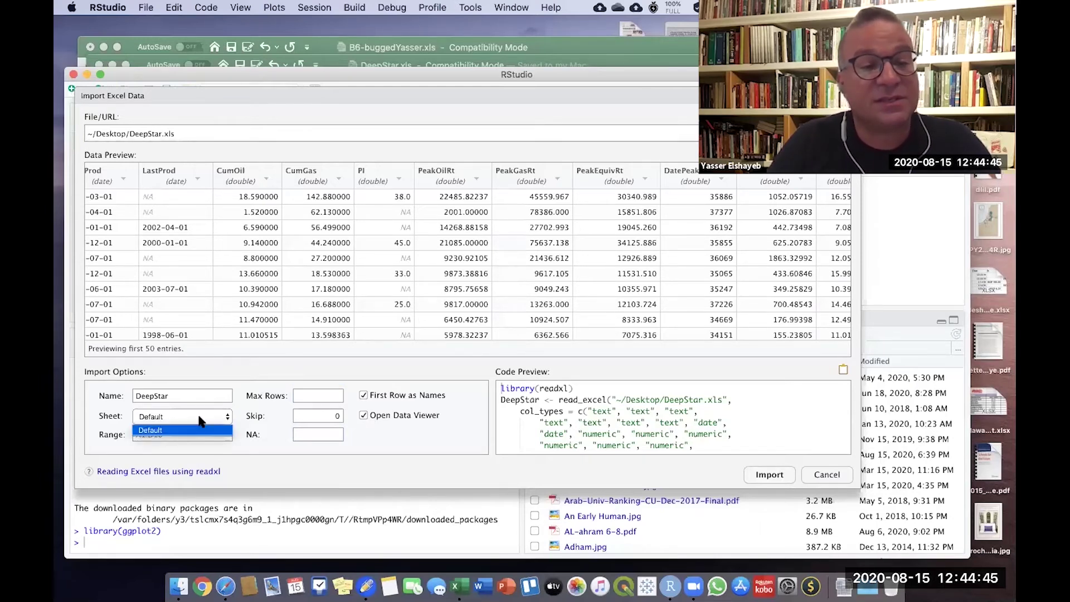
pyautogui.click(225, 413)
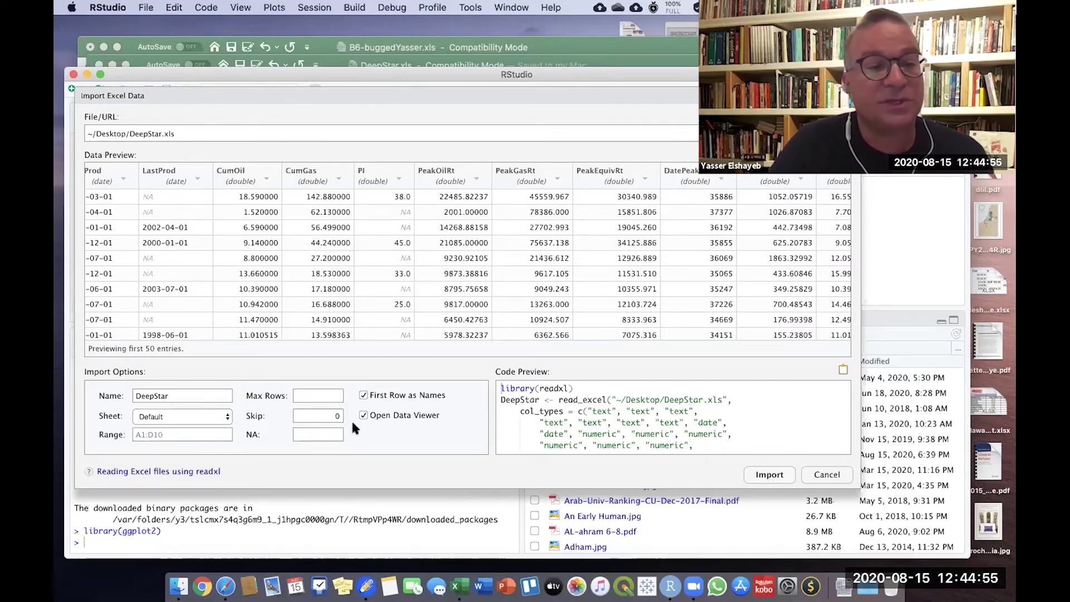
# - Rename the dataset with the presenter's first name in lowercase and import it
pyautogui.click(173, 394)
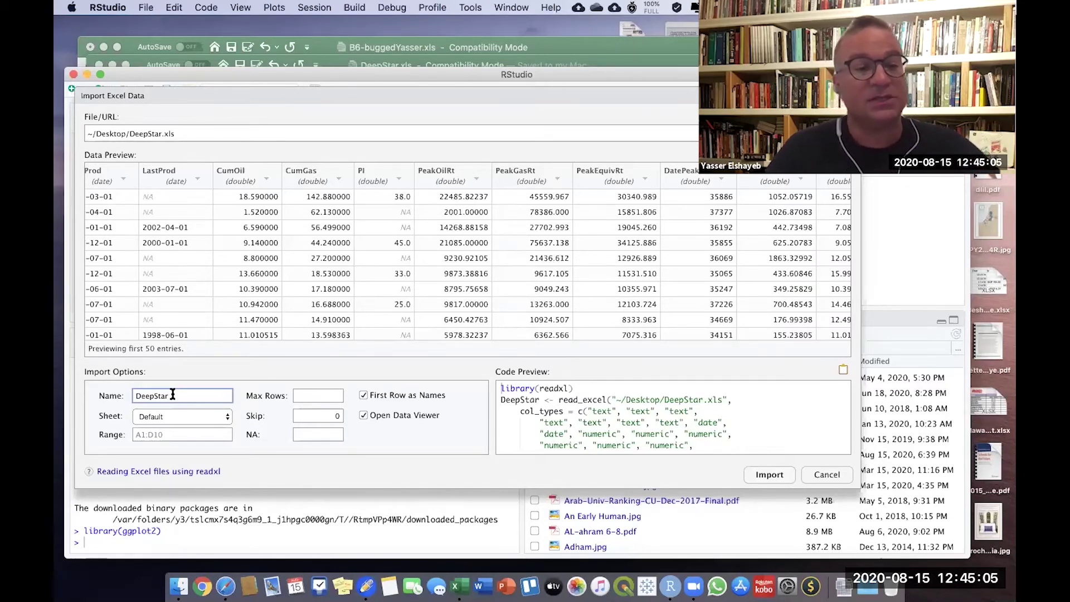
pyautogui.doubleClick(175, 395)
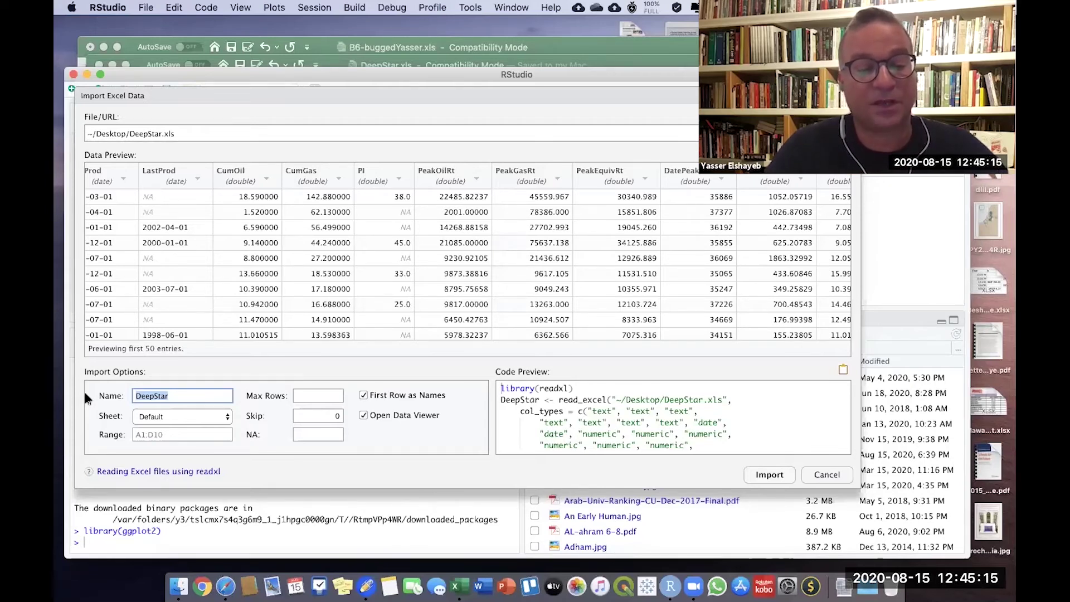
pyautogui.write('yasser')
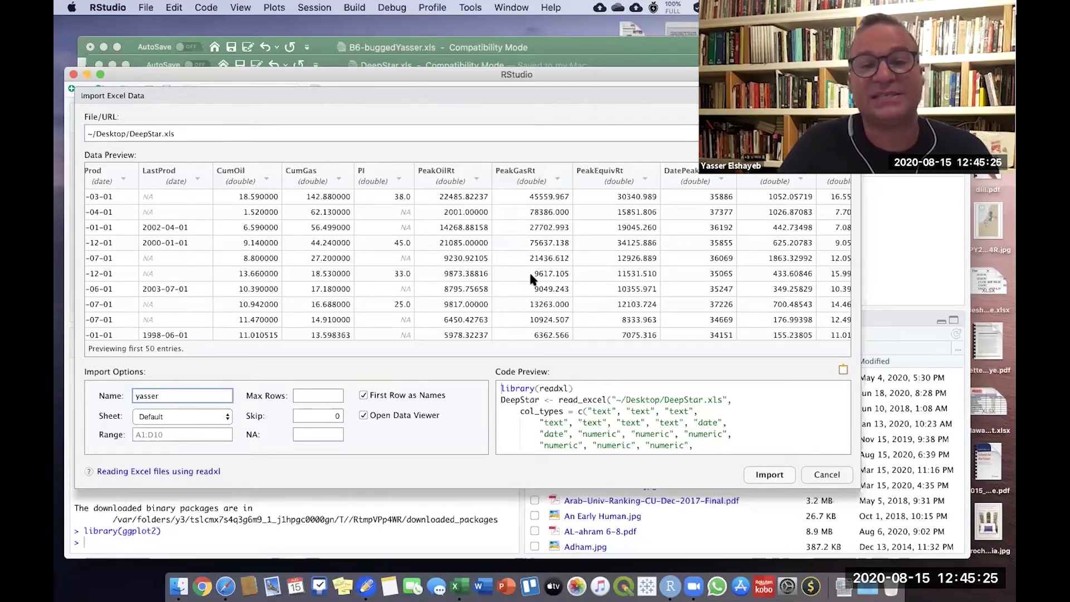
pyautogui.click(766, 478)
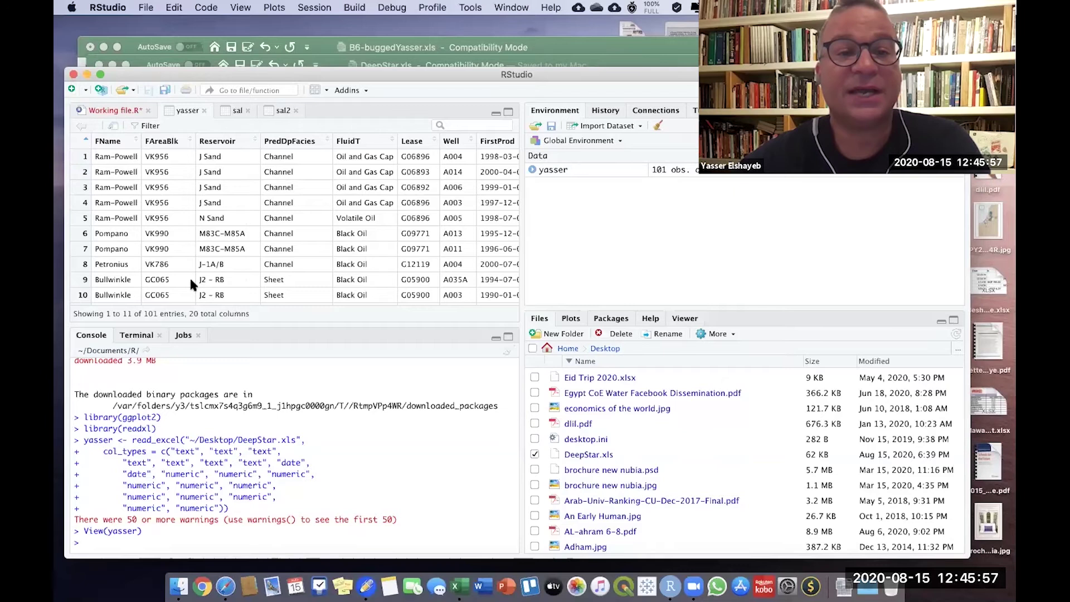
# - Look through the rows and columns of the imported dataset in the data viewer
pyautogui.hscroll(5, 418, 240)
pyautogui.hscroll(5, 417, 241)
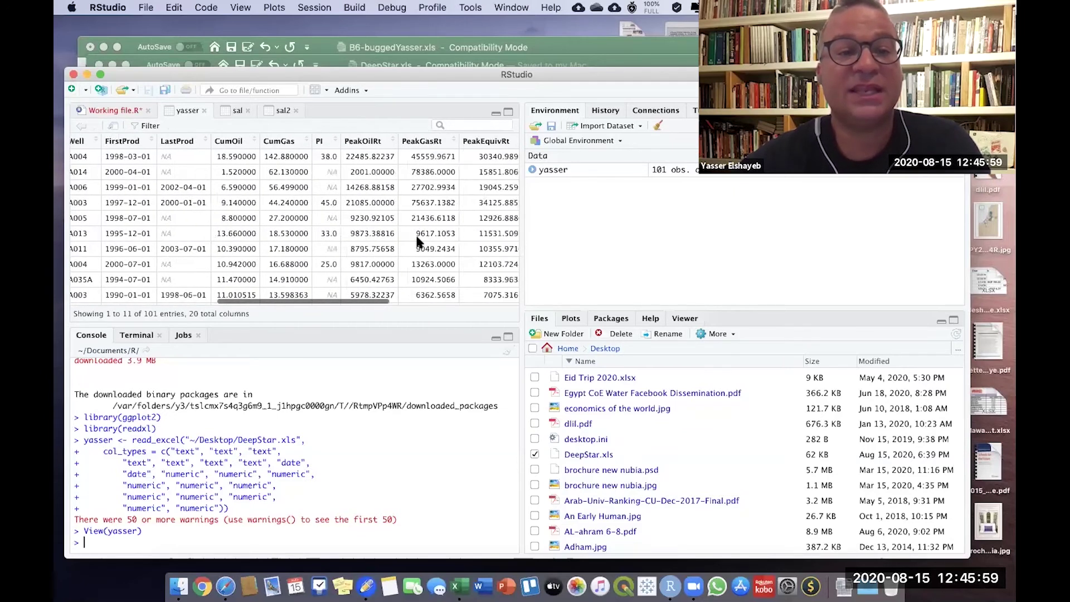
pyautogui.hscroll(-15, 417, 240)
pyautogui.scroll(-10, 417, 241)
pyautogui.scroll(10, 417, 237)
pyautogui.hscroll(8, 416, 233)
pyautogui.hscroll(-10, 416, 233)
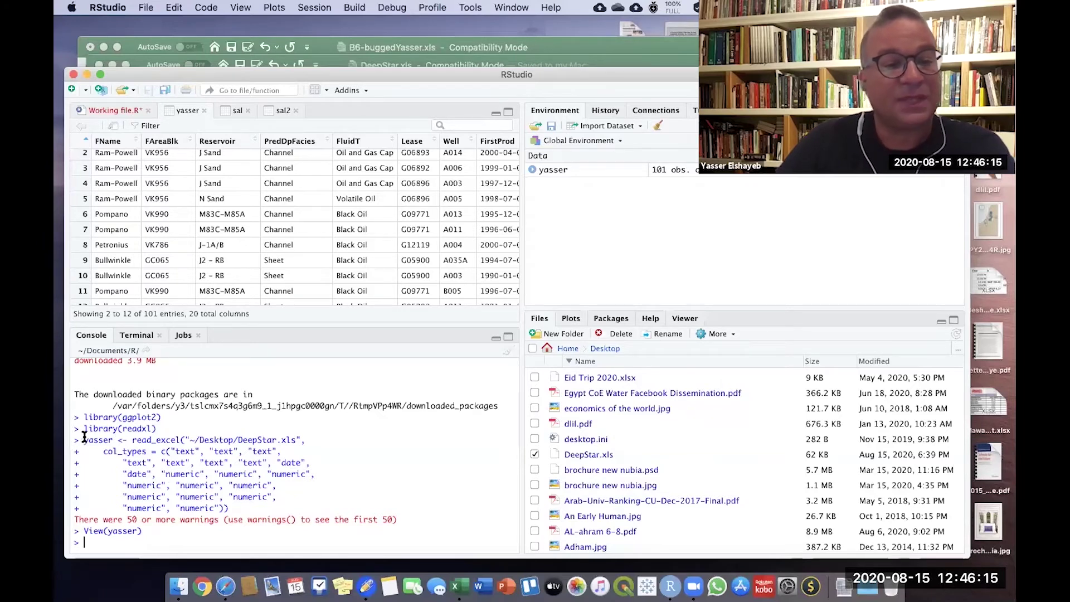
# - Examine the read_excel command in the console and highlight the warnings() function named in the message below it
pyautogui.doubleClick(108, 440)
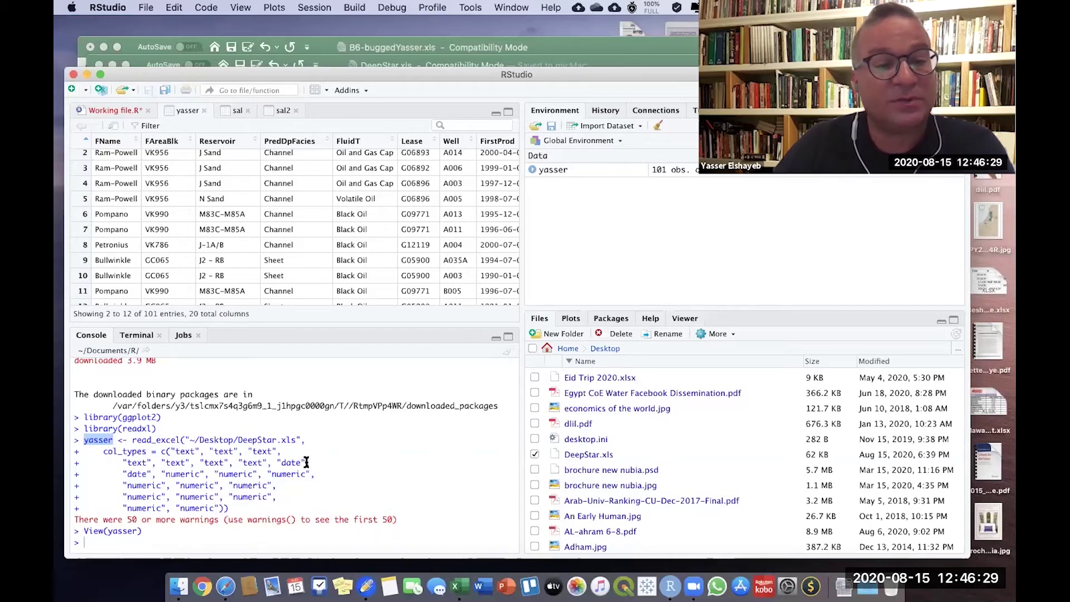
pyautogui.scroll(5, 306, 463)
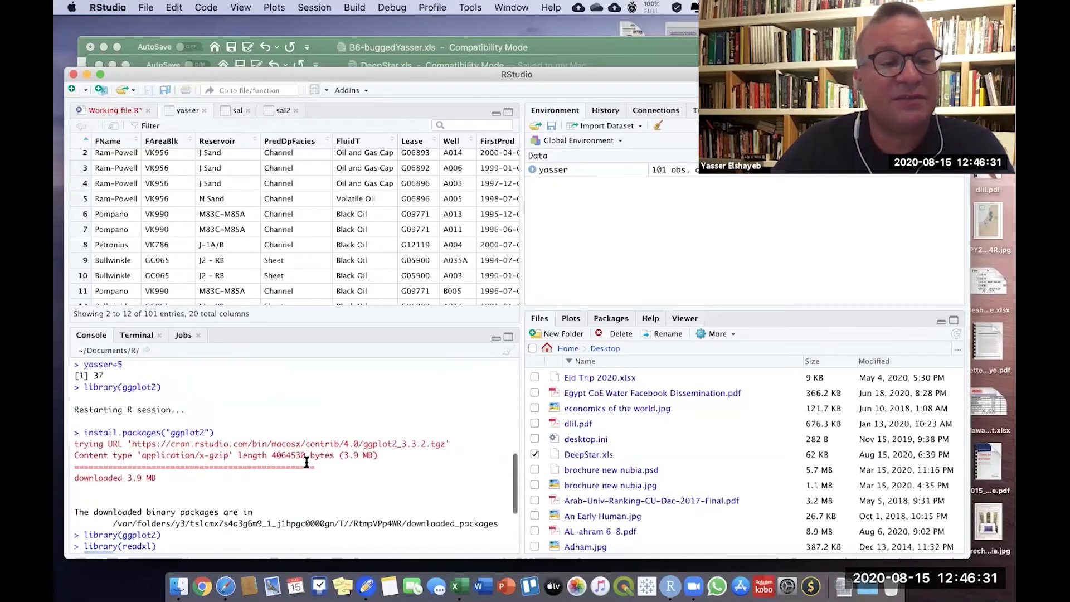
pyautogui.scroll(-5, 306, 463)
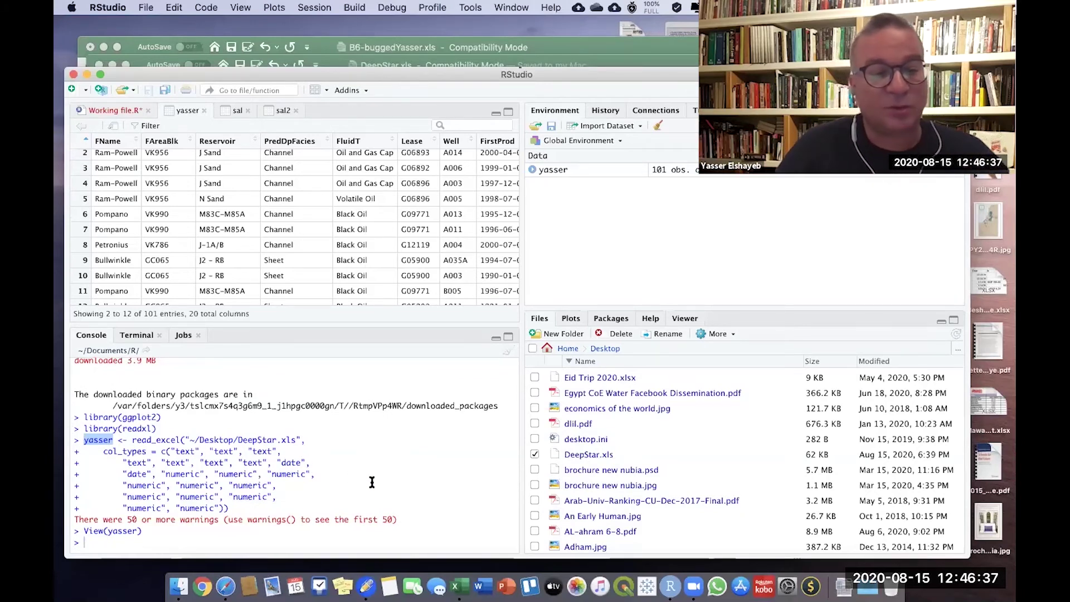
pyautogui.moveTo(228, 520); pyautogui.dragTo(296, 520)
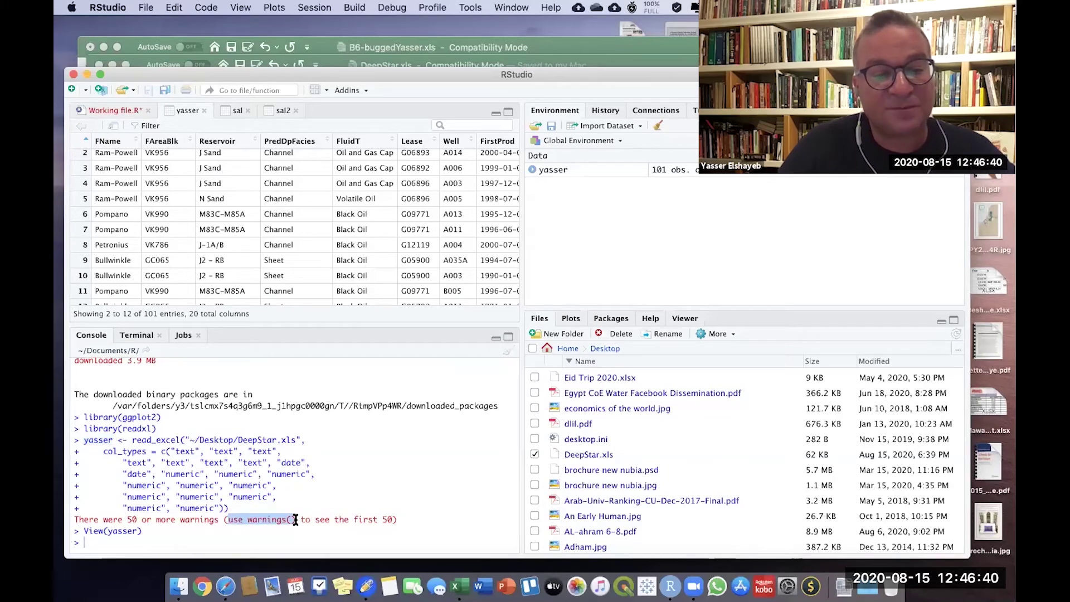
pyautogui.click(248, 519)
pyautogui.moveTo(247, 520); pyautogui.dragTo(295, 519)
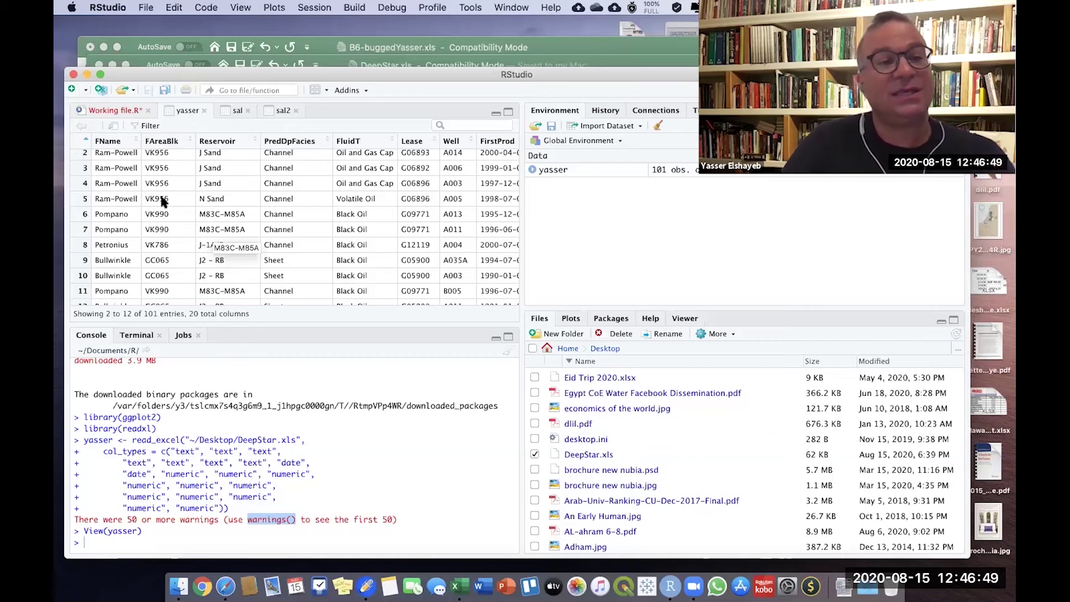
# - Add warnings() on line 11 of the Working file.R script and run it
pyautogui.click(109, 112)
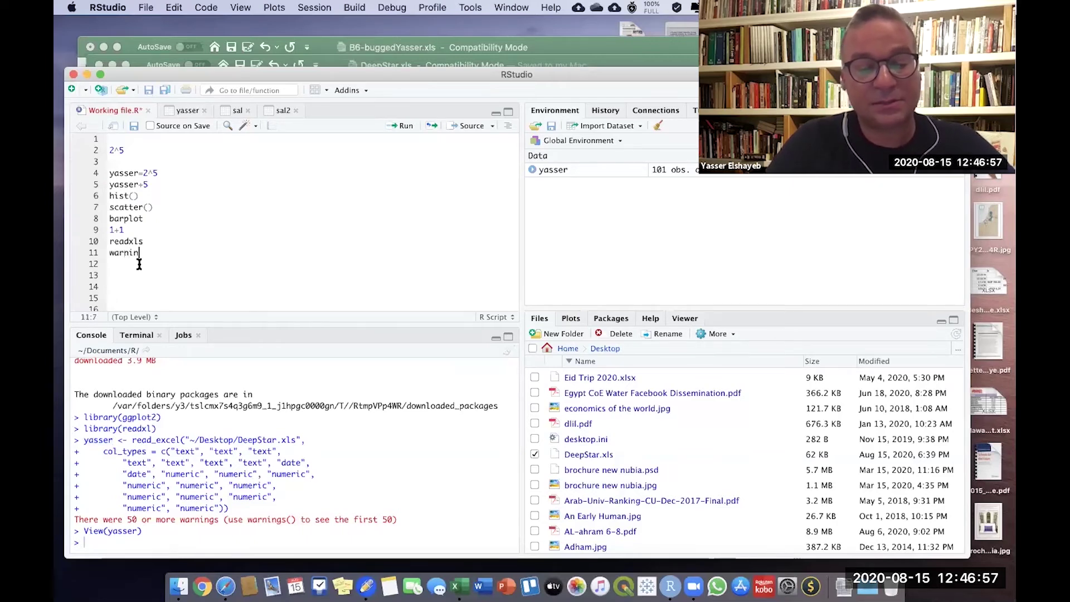
pyautogui.write('()')
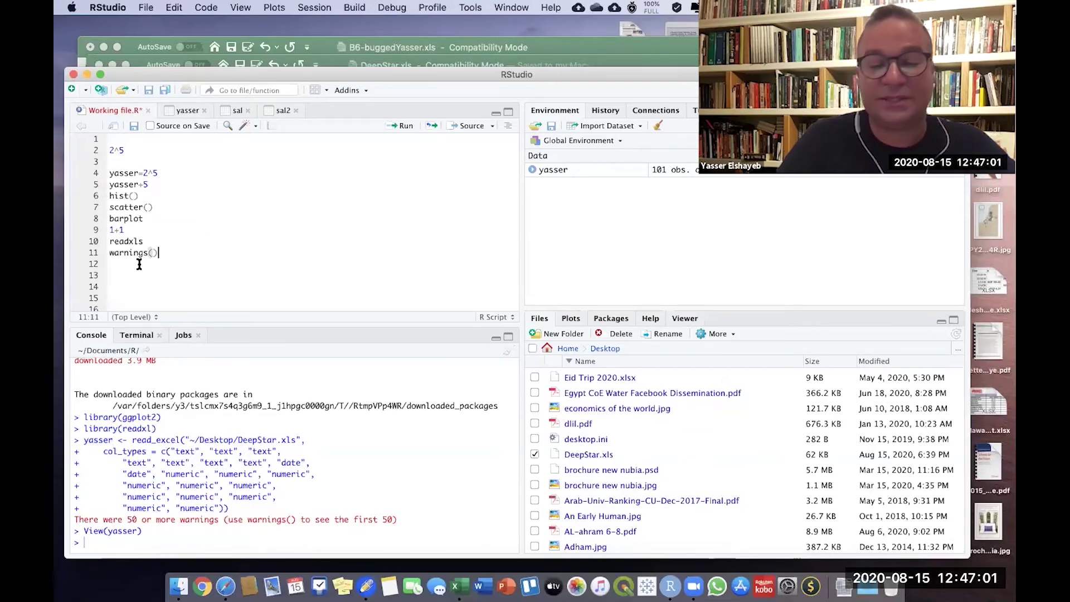
pyautogui.press('super+Return')
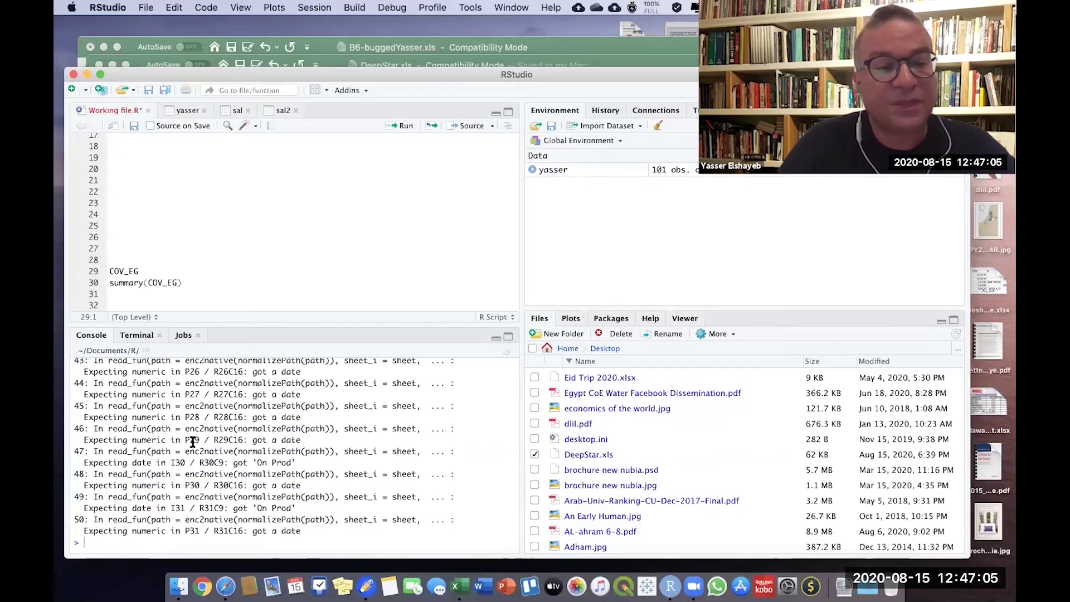
# - Read through the import warnings in the console, then return to empty line 12 of the script
pyautogui.scroll(15, 192, 442)
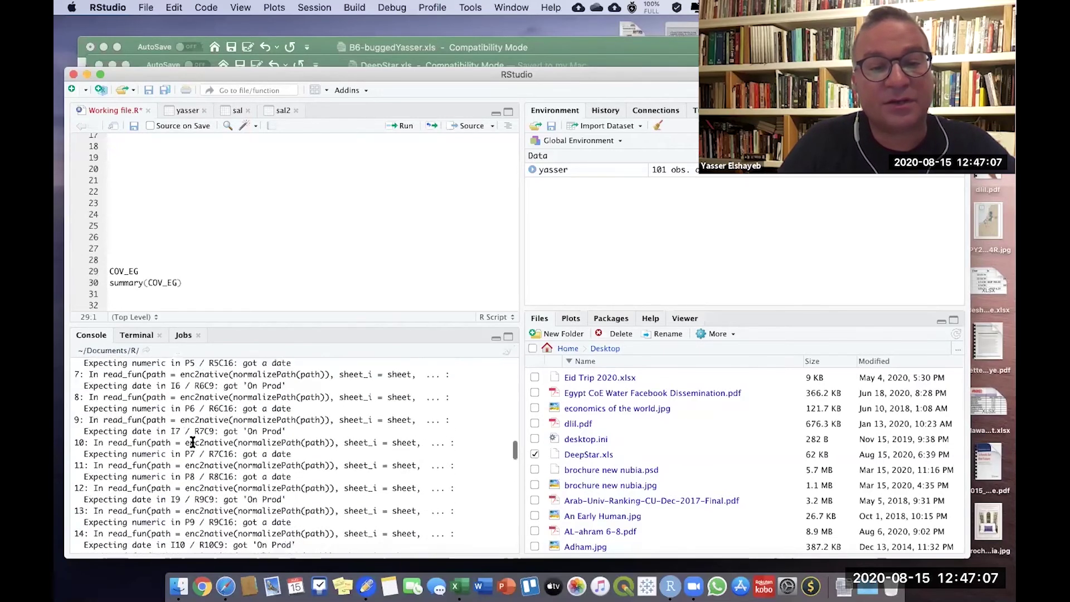
pyautogui.scroll(-3, 192, 442)
pyautogui.scroll(-10, 192, 442)
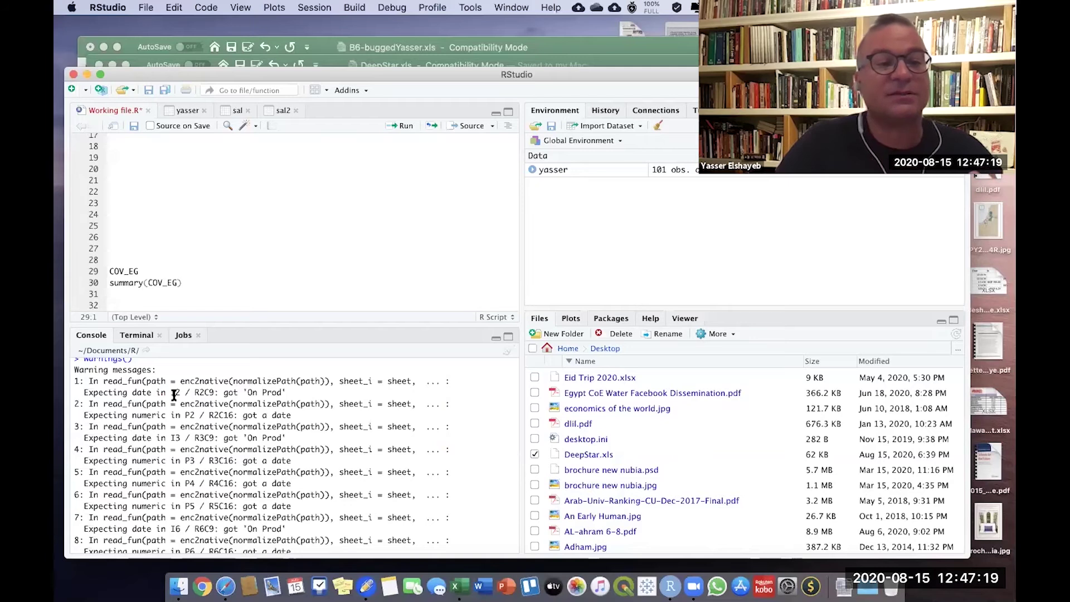
pyautogui.scroll(5, 204, 196)
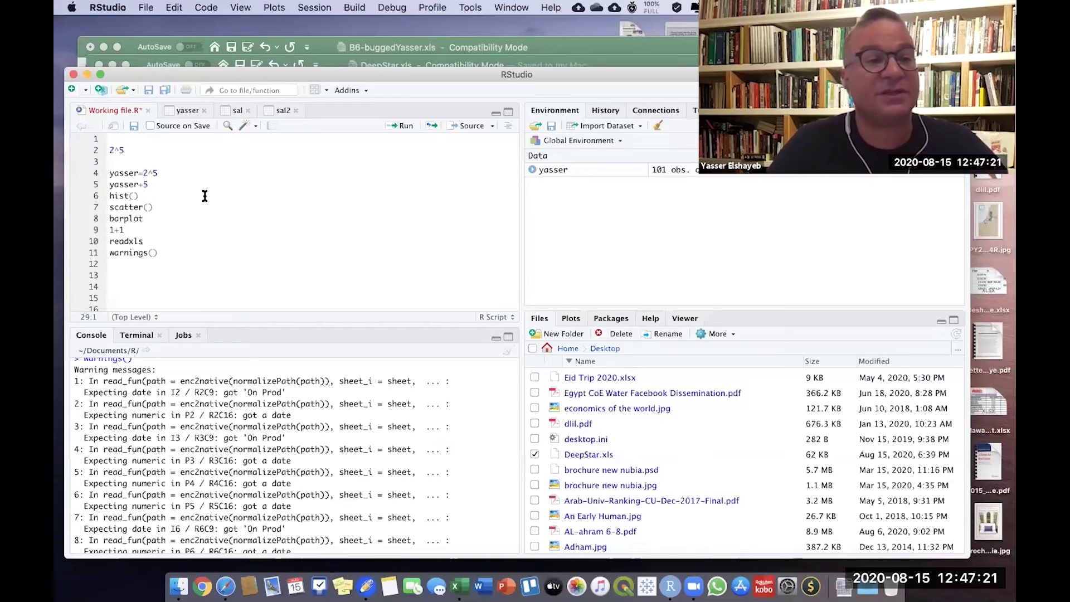
pyautogui.click(129, 268)
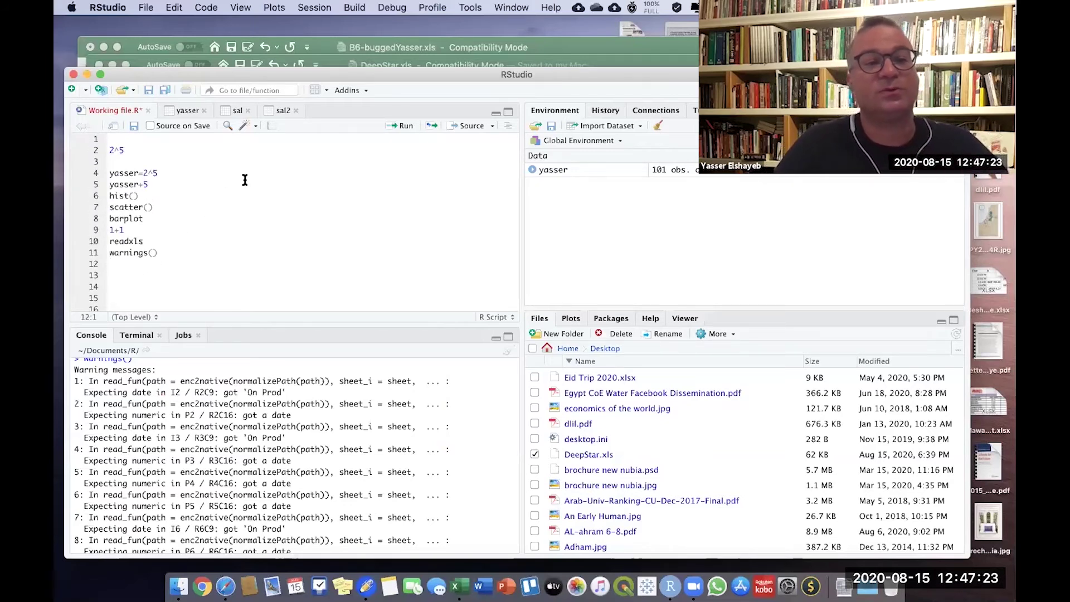
# - Examine the imported dataset's variable types in the environment and look through its columns in the data viewer, including the peak rate columns
pyautogui.click(533, 170)
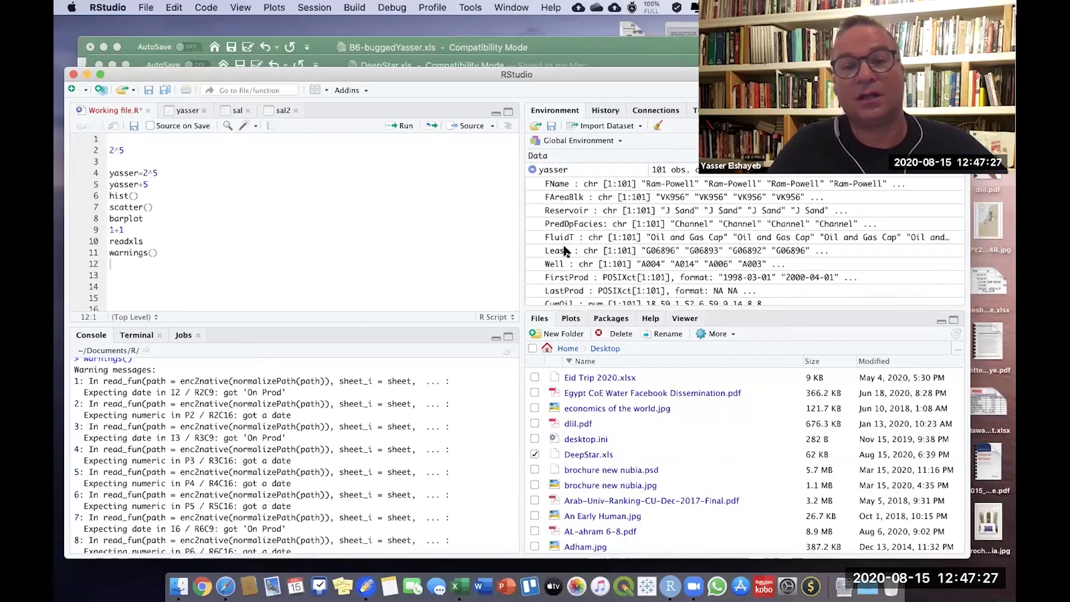
pyautogui.click(532, 169)
pyautogui.click(187, 110)
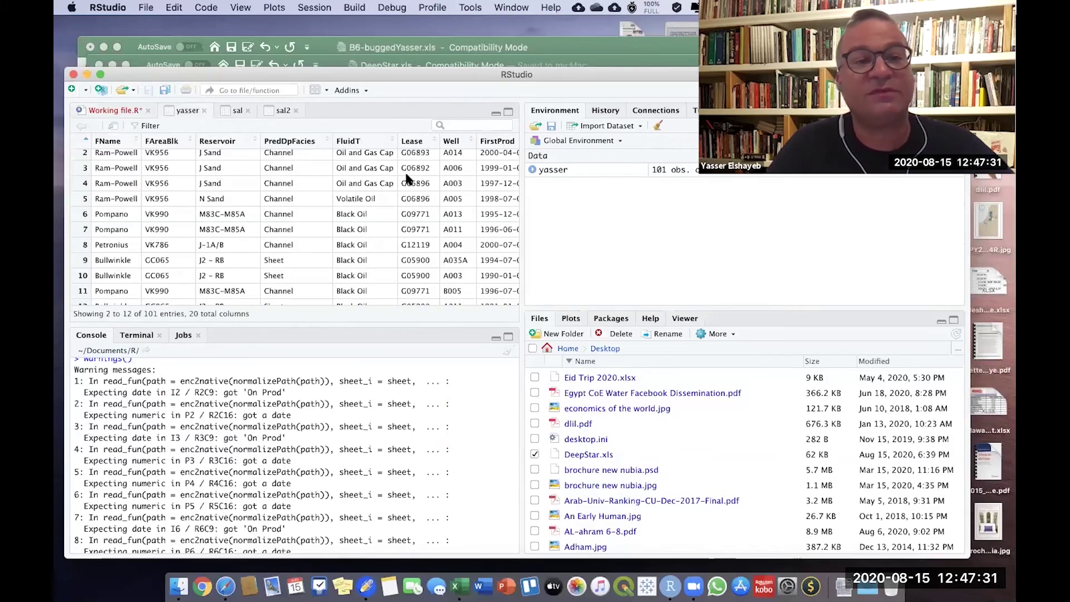
pyautogui.scroll(1, 408, 180)
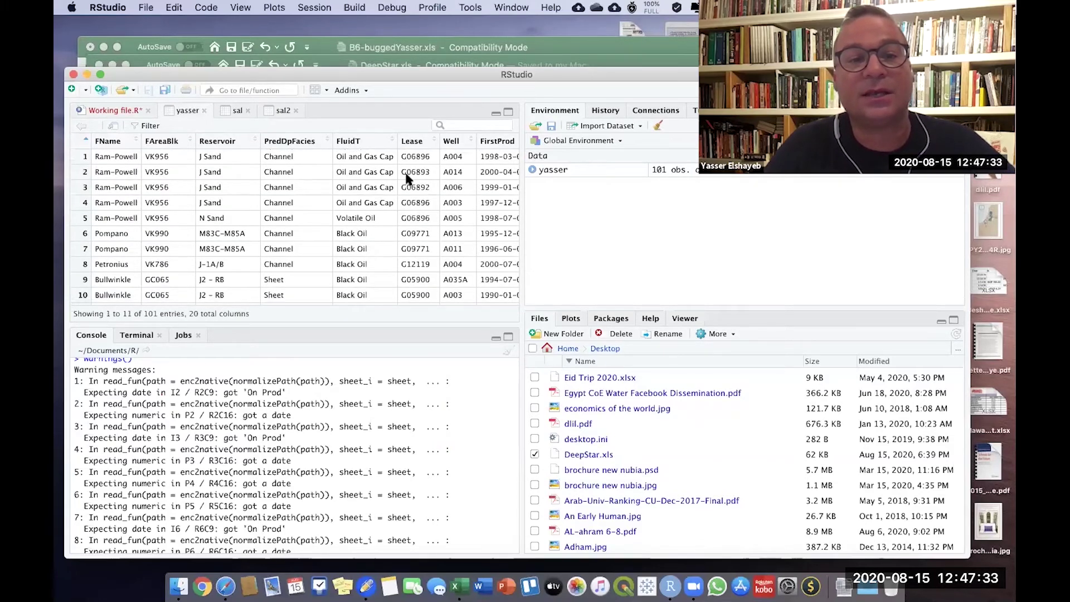
pyautogui.hscroll(10, 408, 179)
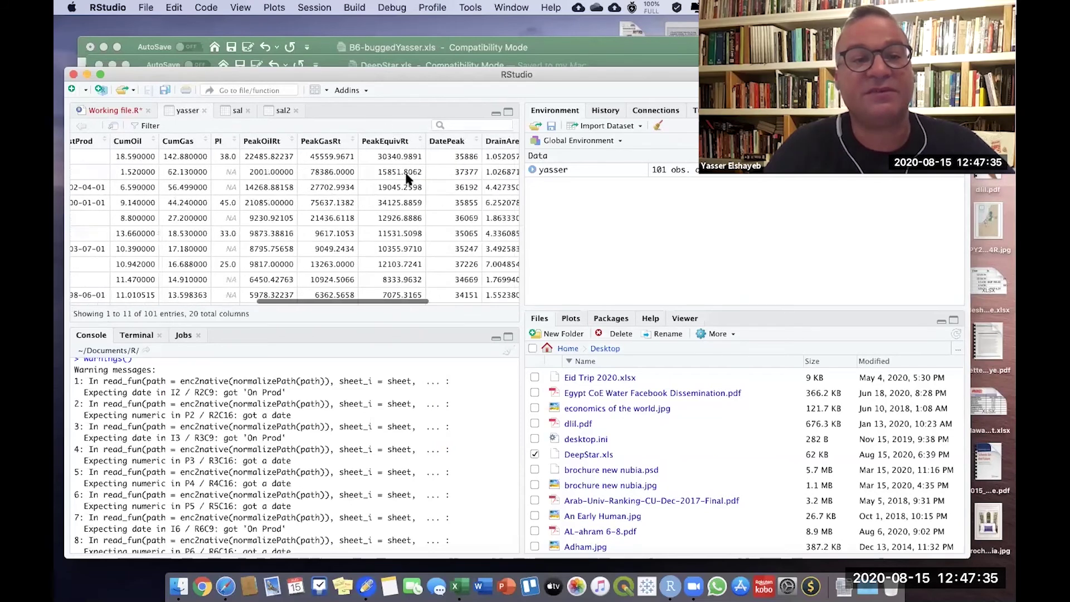
pyautogui.hscroll(5, 408, 180)
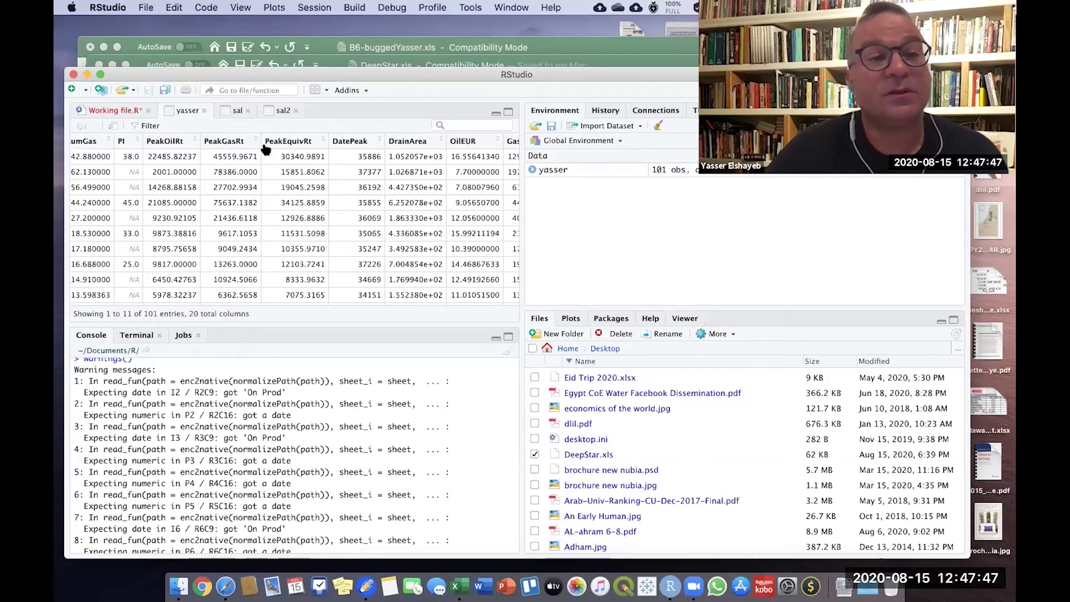
pyautogui.moveTo(312, 147)
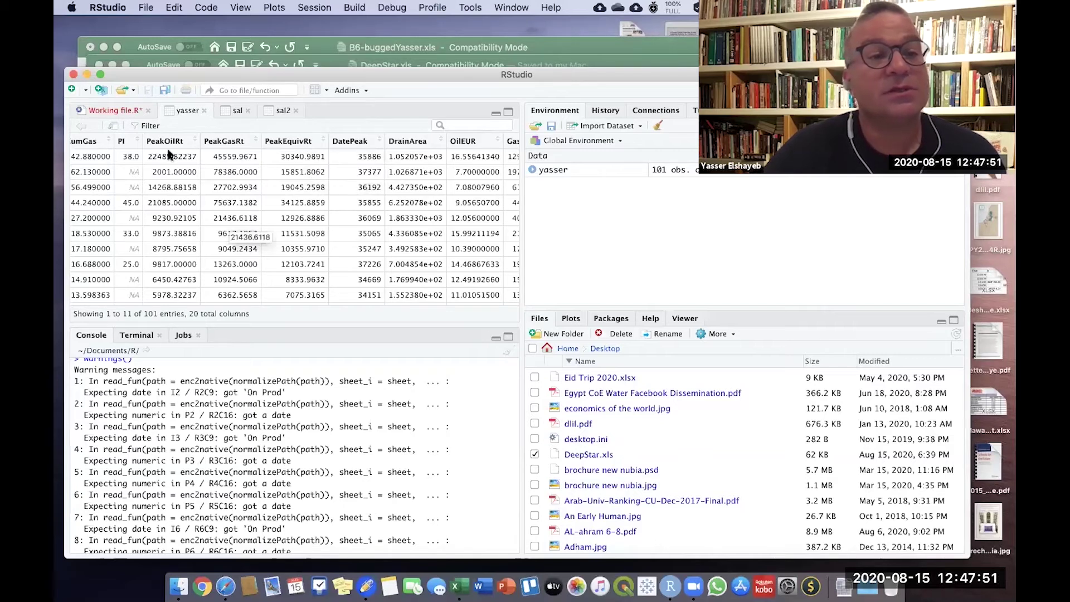
# - Add a hist() call for the whole imported dataset on line 12 of the Working file.R script and run it
pyautogui.click(122, 109)
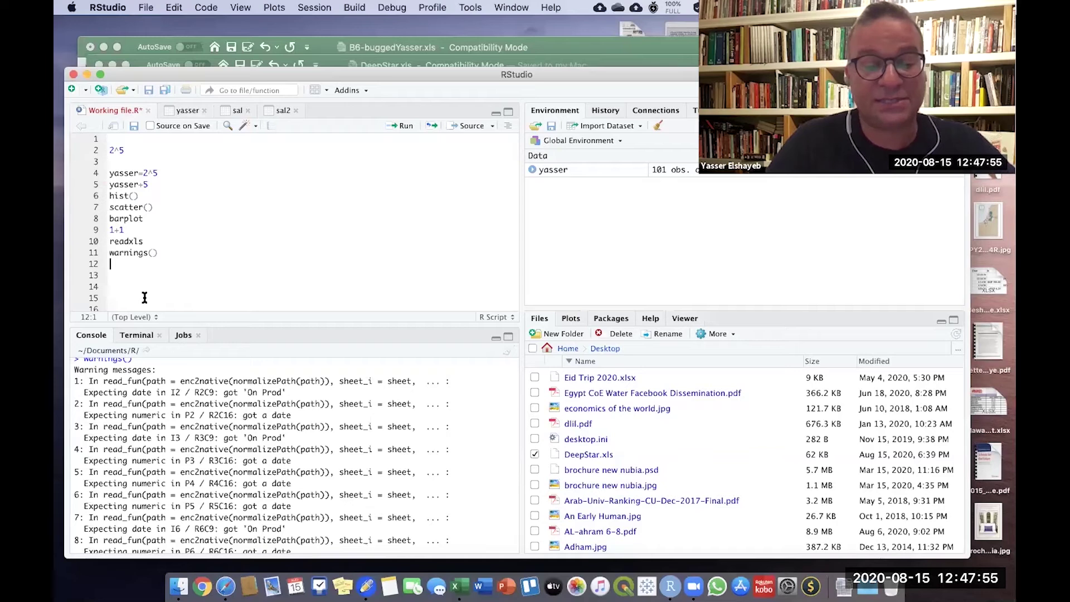
pyautogui.write('hist')
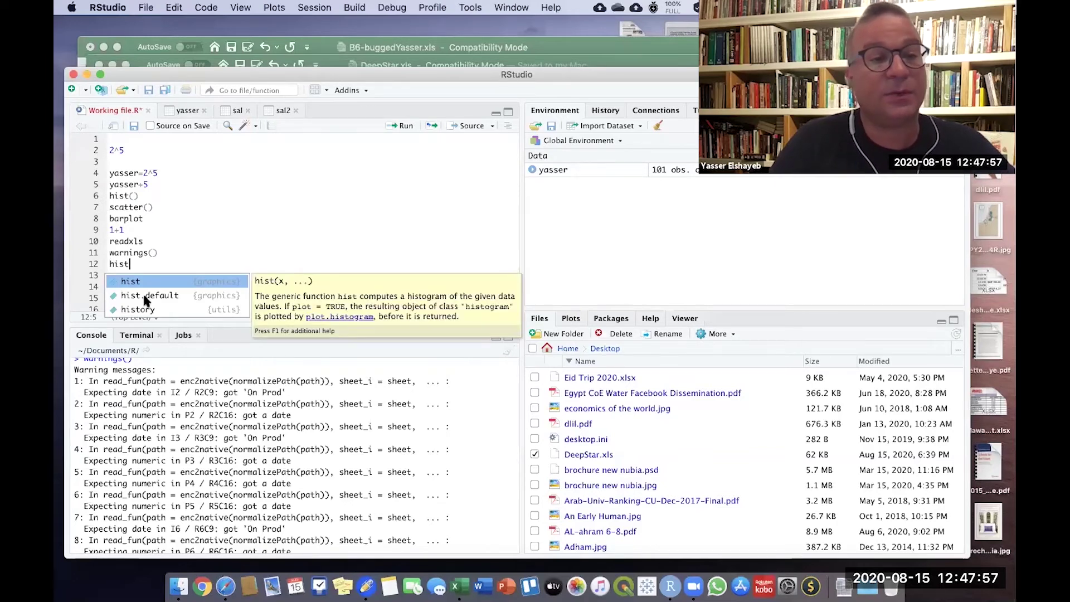
pyautogui.press('Return')
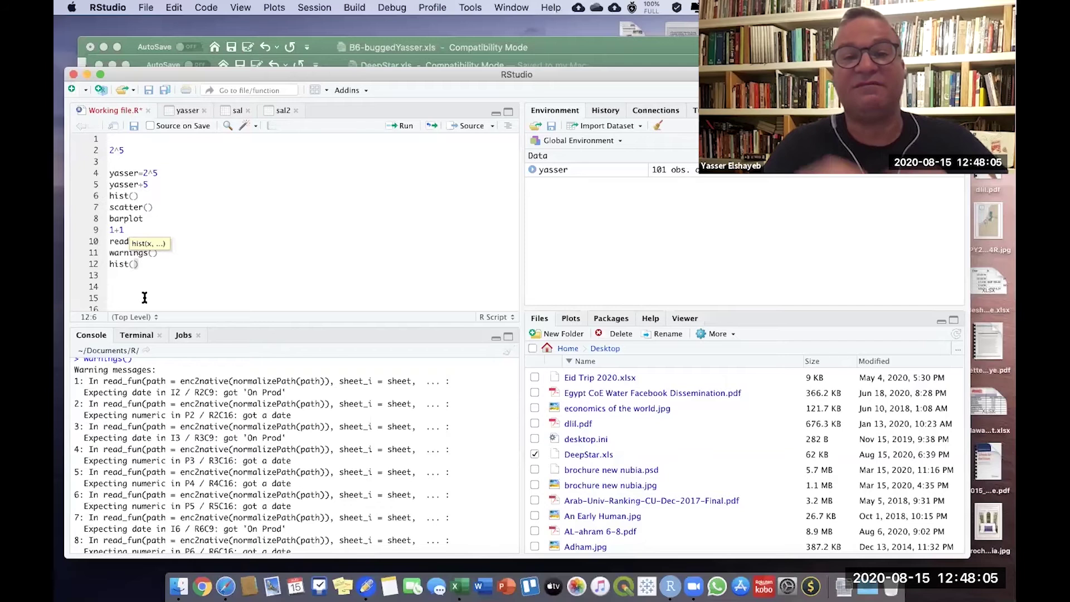
pyautogui.write('asssr')
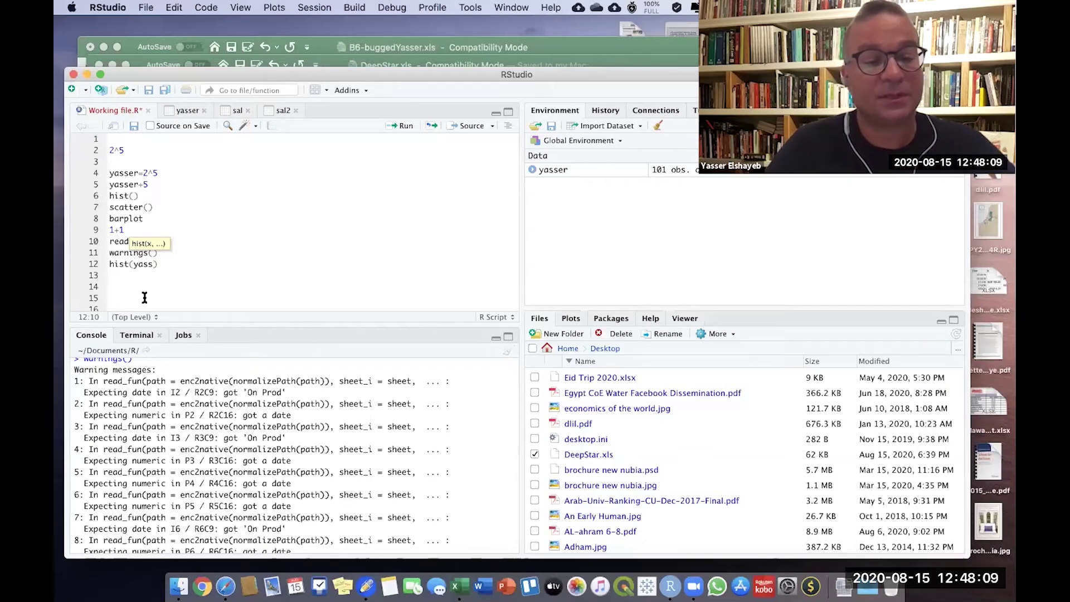
pyautogui.write('r')
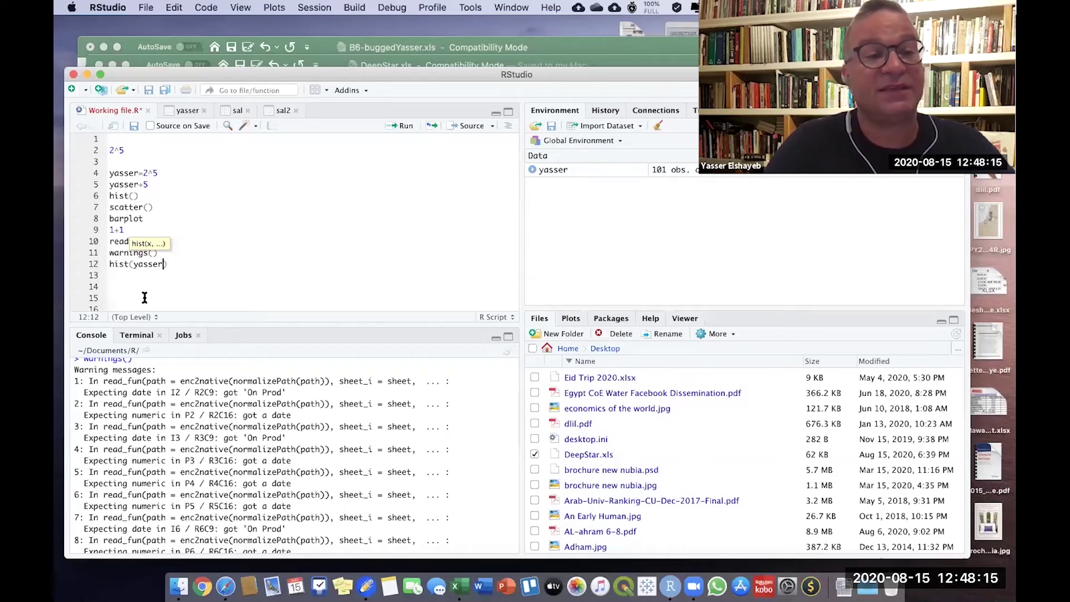
pyautogui.press('Right')
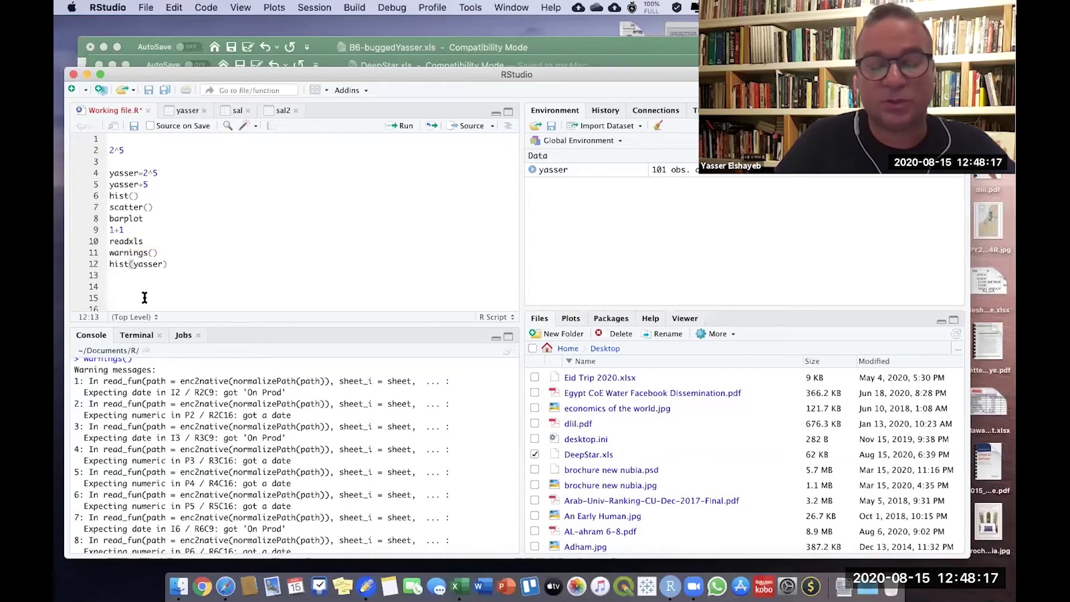
pyautogui.press('super+Return')
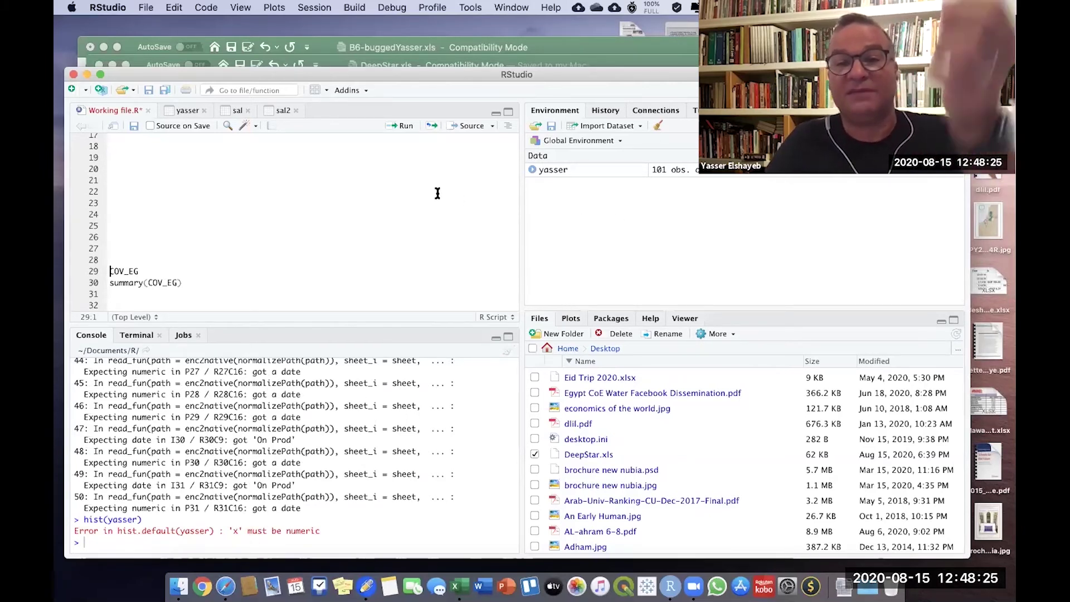
# - Restrict the hist() call on line 12 to the dataset's PeakOilRt column with the $ operator and run it to plot the histogram
pyautogui.scroll(4, 437, 193)
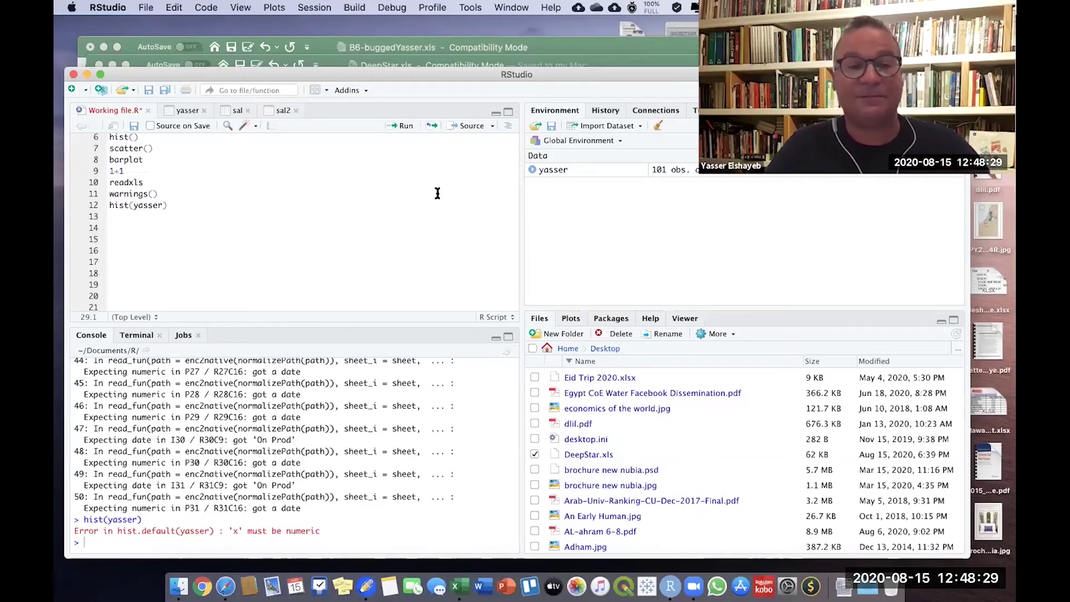
pyautogui.click(163, 205)
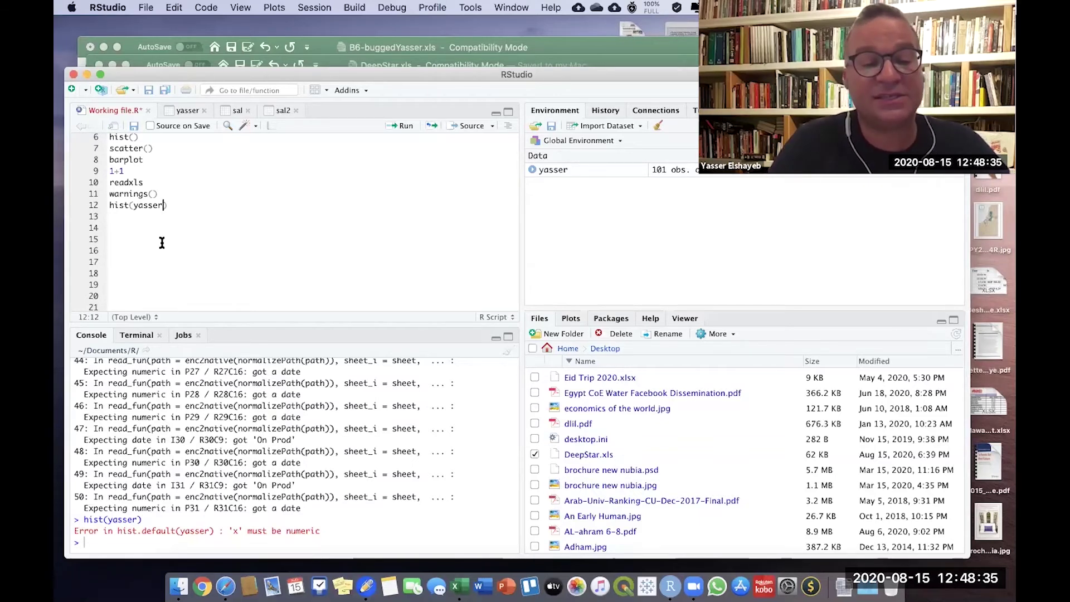
pyautogui.write('$')
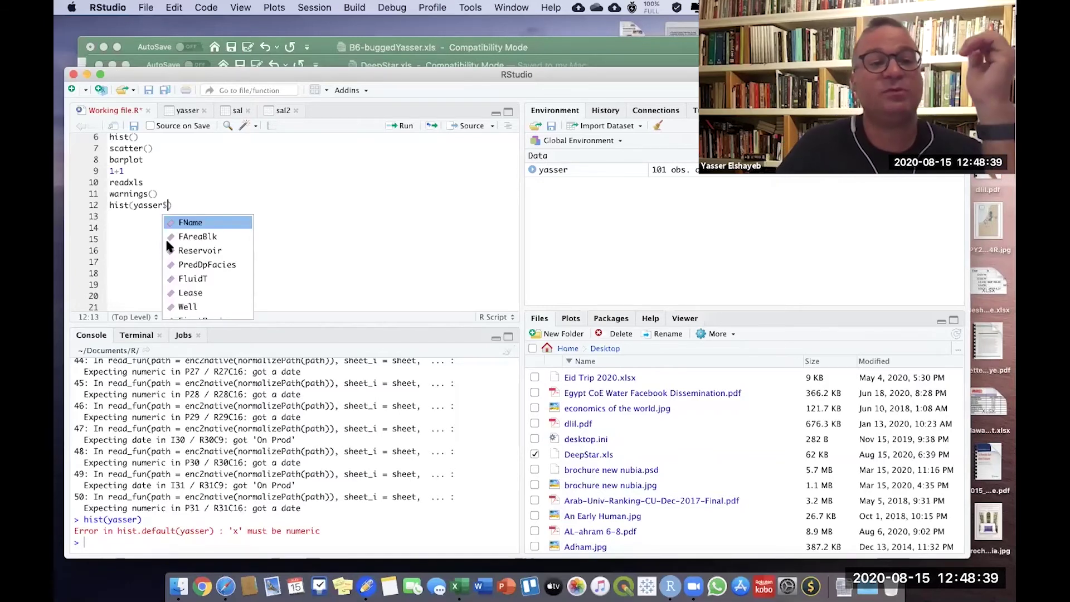
pyautogui.scroll(-5, 202, 290)
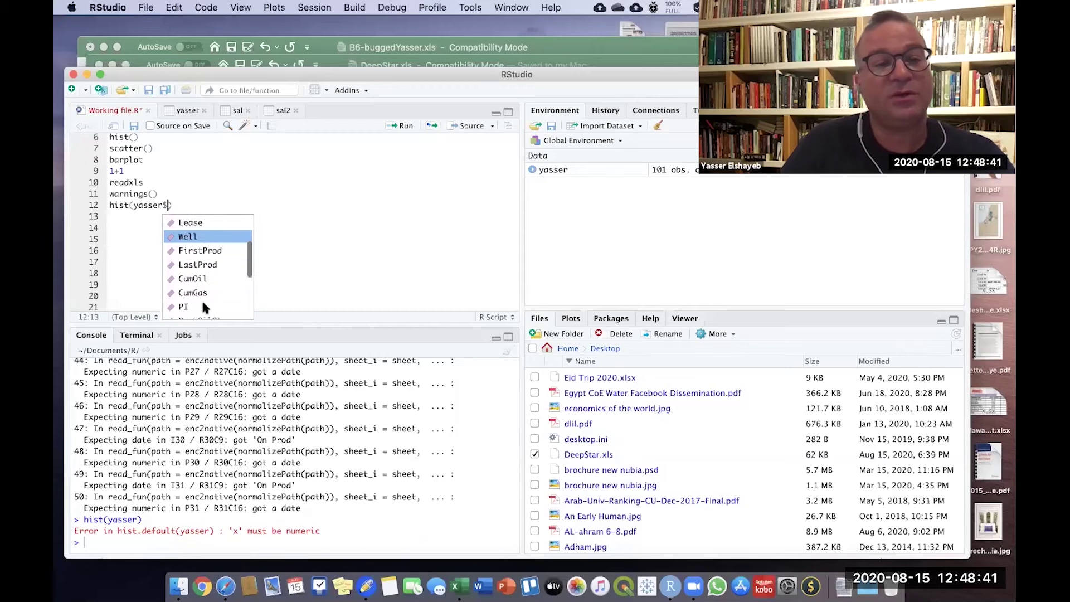
pyautogui.scroll(-2, 203, 305)
pyautogui.scroll(5, 202, 306)
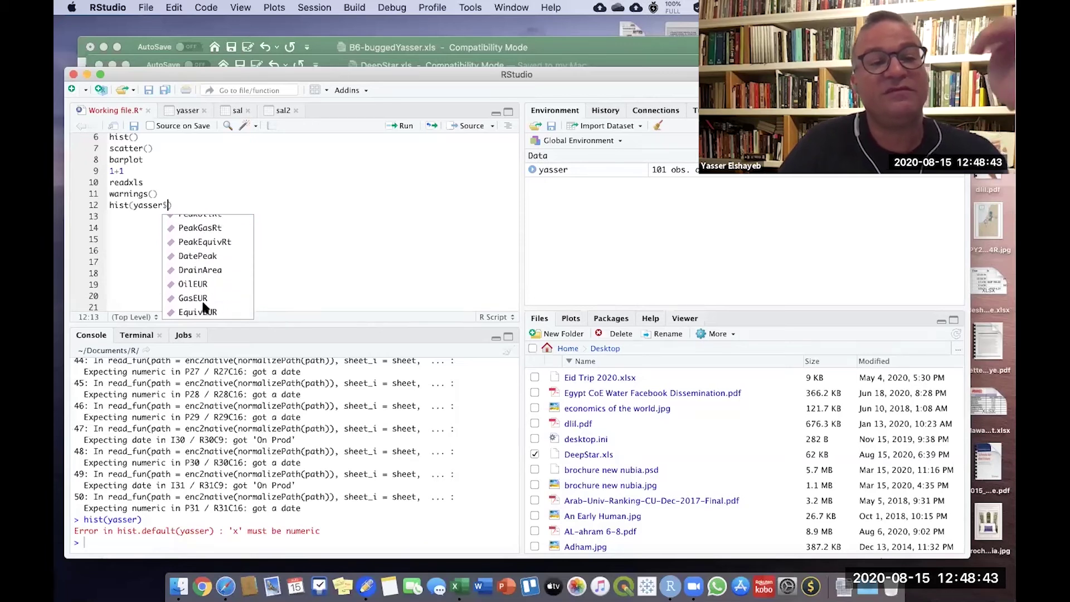
pyautogui.scroll(1, 202, 305)
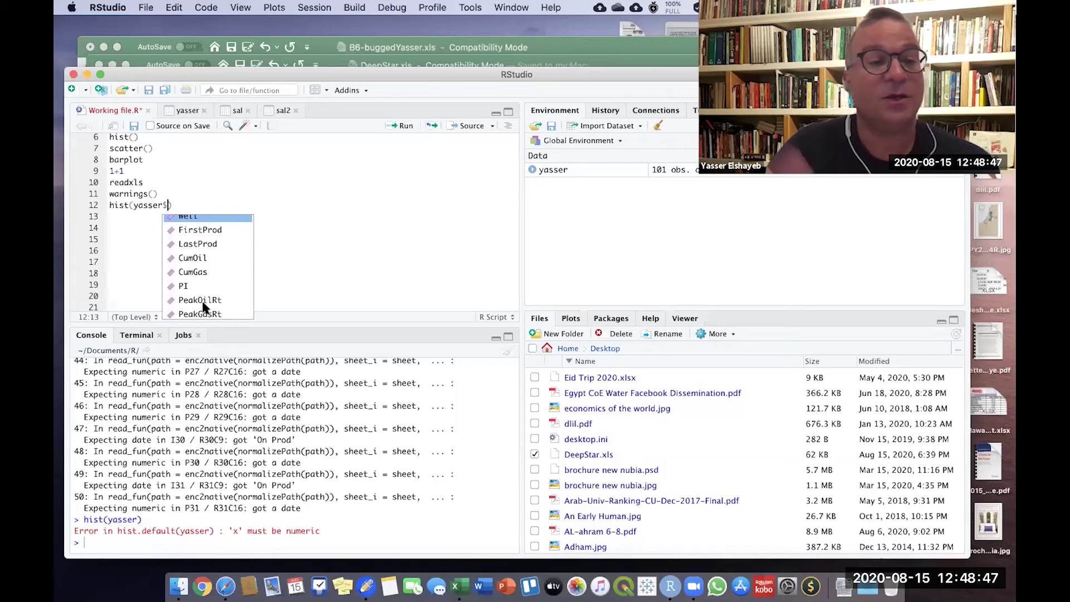
pyautogui.scroll(-3, 202, 305)
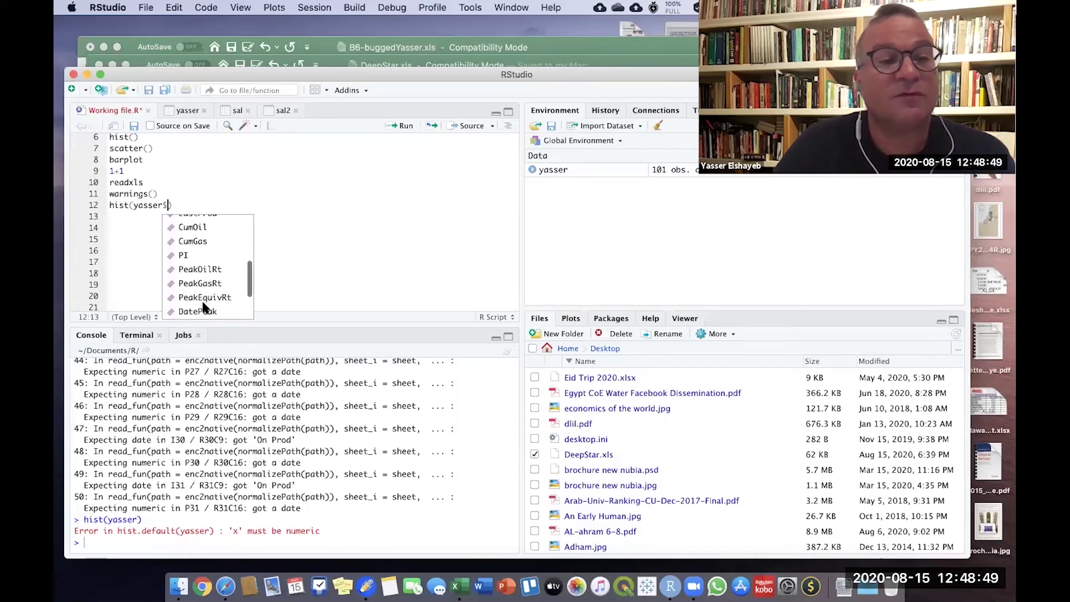
pyautogui.click(202, 290)
pyautogui.click(196, 263)
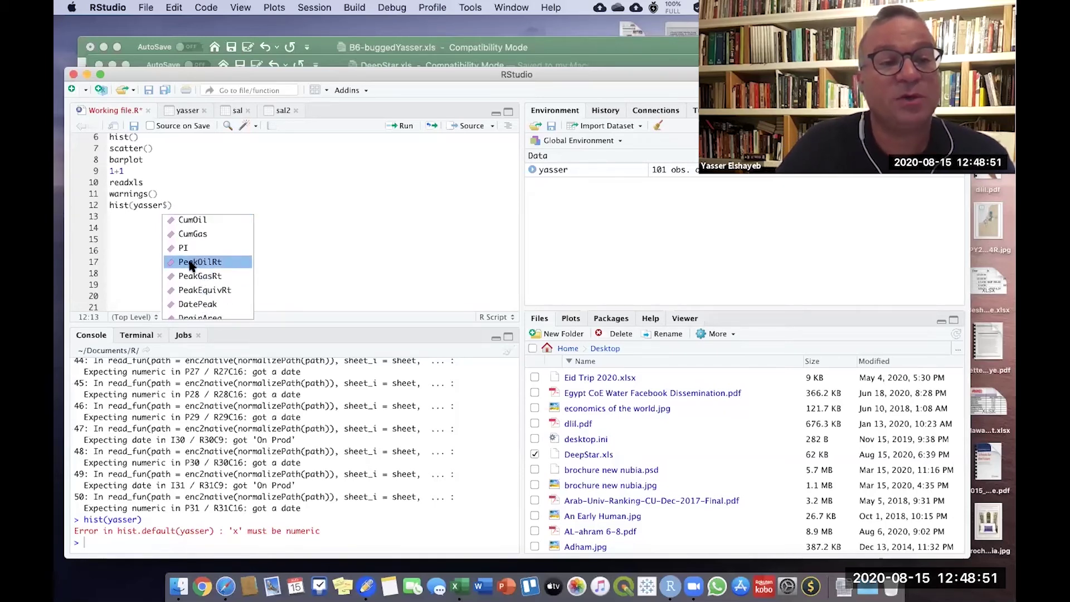
pyautogui.doubleClick(188, 263)
pyautogui.click(218, 204)
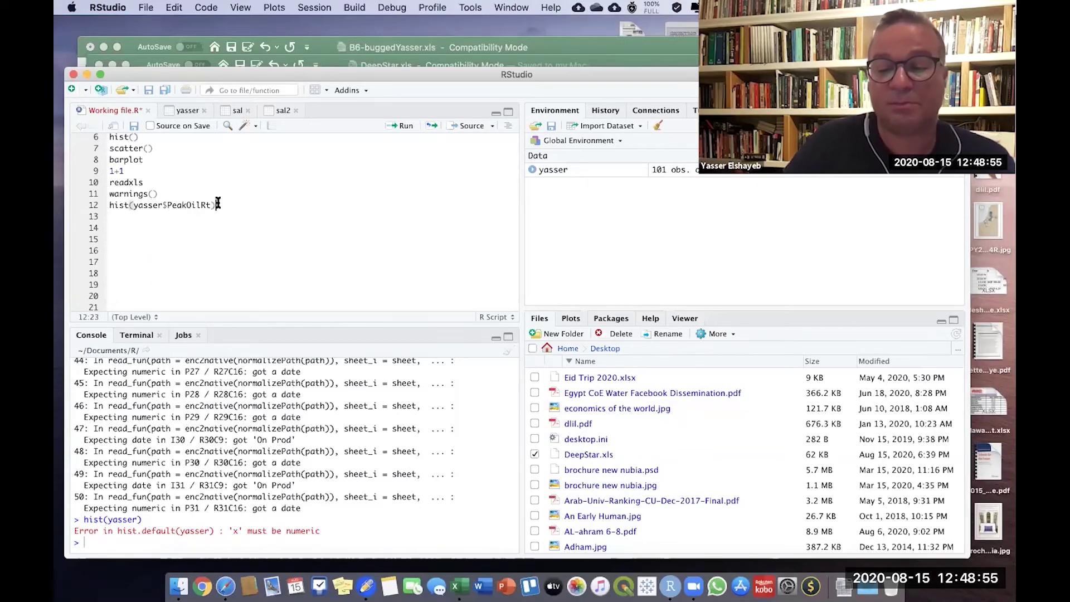
pyautogui.press('super+Return')
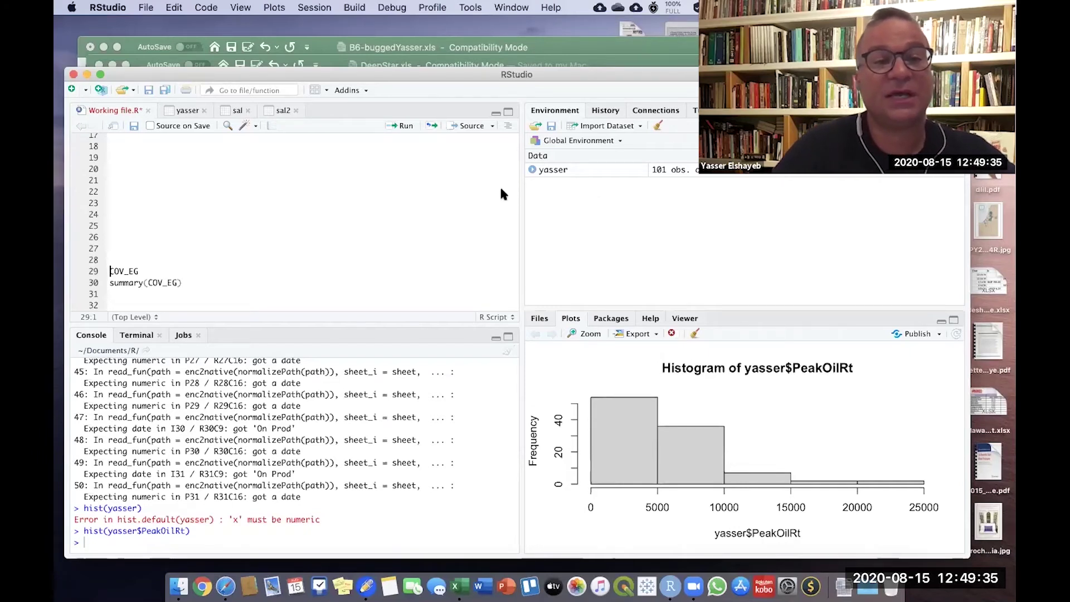
# - Add a hist() call for the imported dataset's Lease column on line 13 of the script and run it
pyautogui.scroll(5, 249, 185)
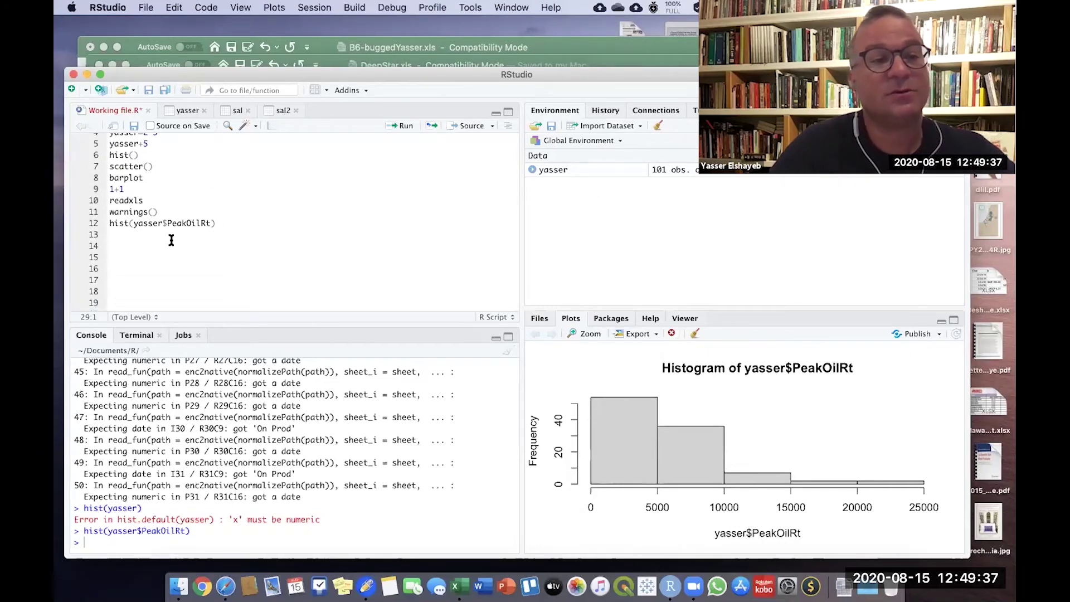
pyautogui.click(127, 234)
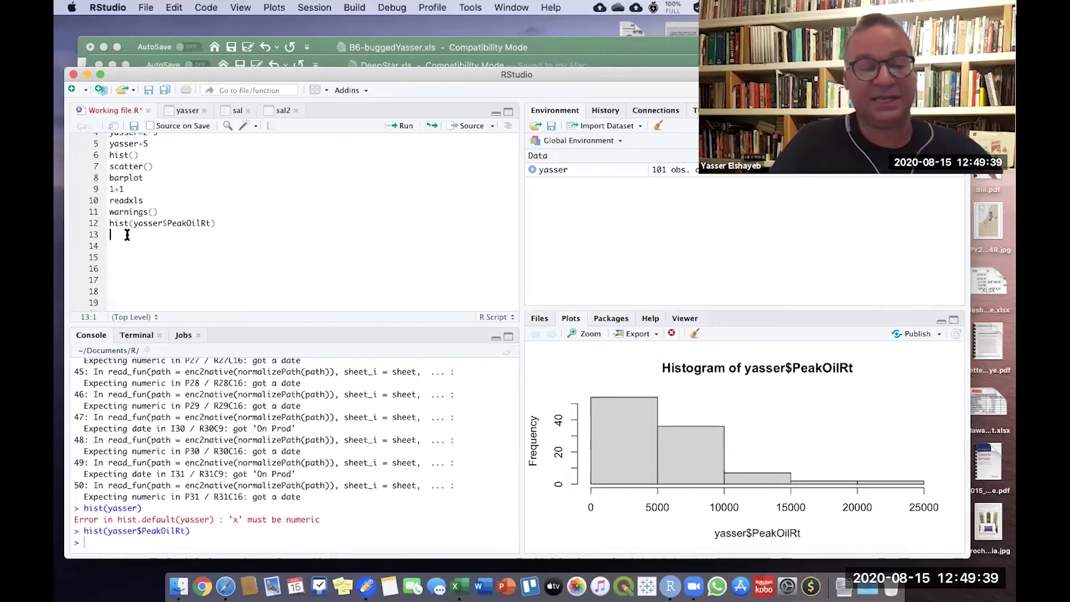
pyautogui.write('hist')
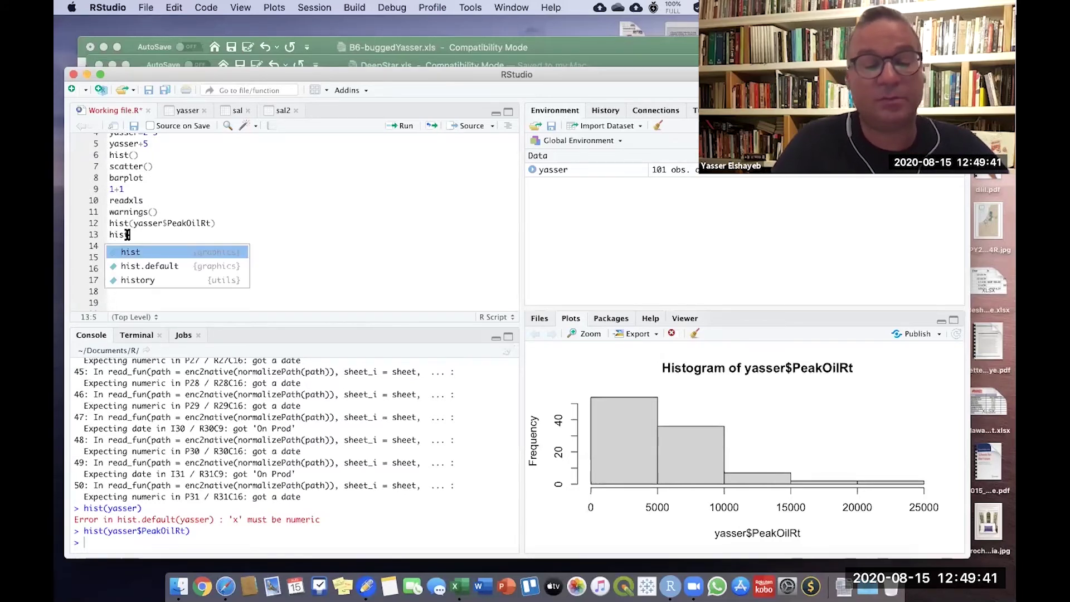
pyautogui.write('(yasser')
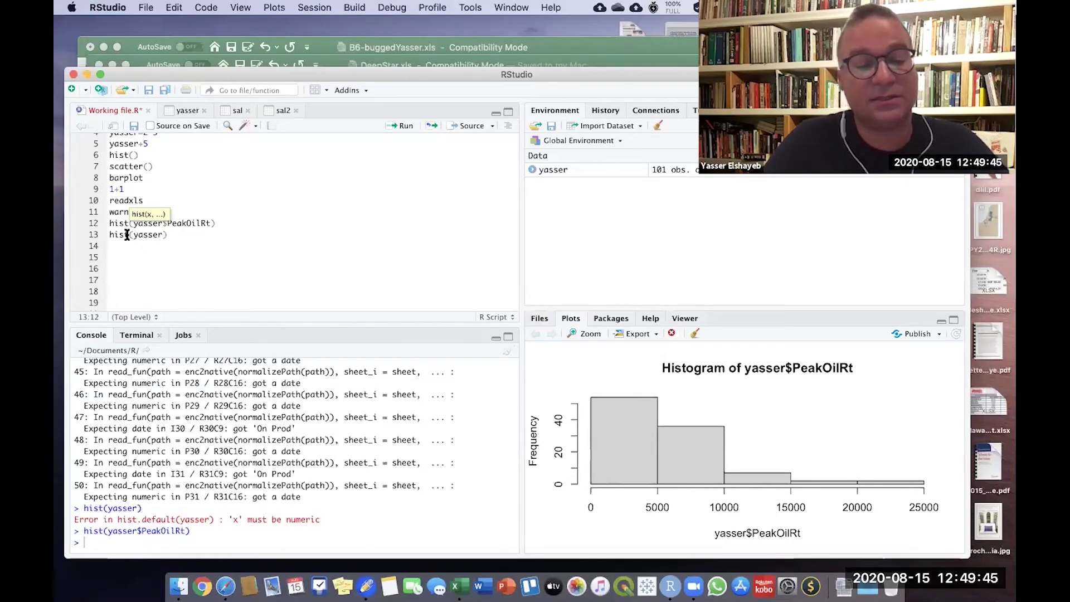
pyautogui.write('$')
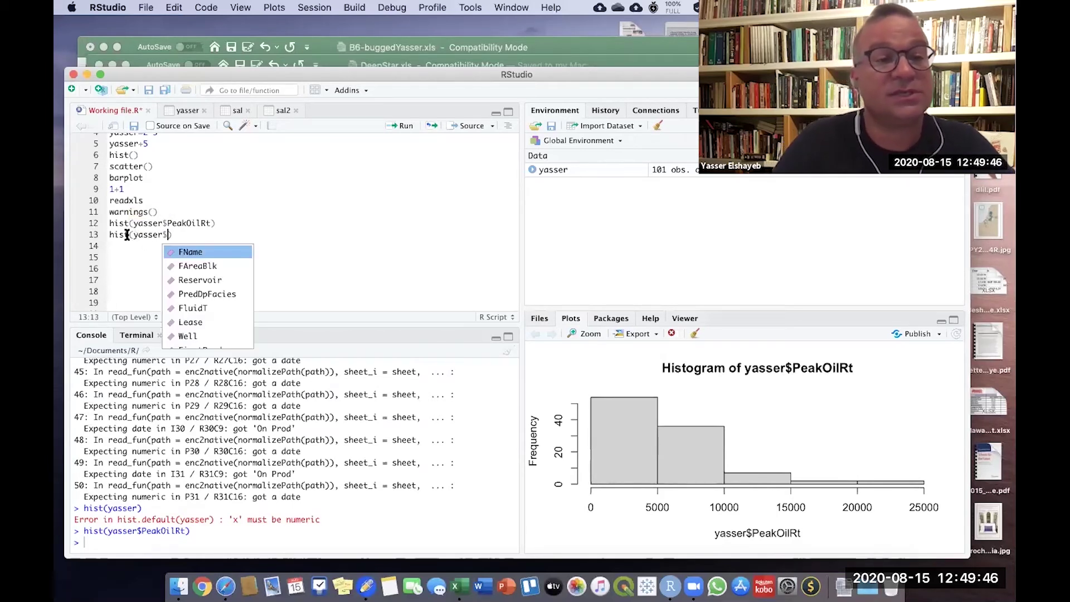
pyautogui.click(189, 323)
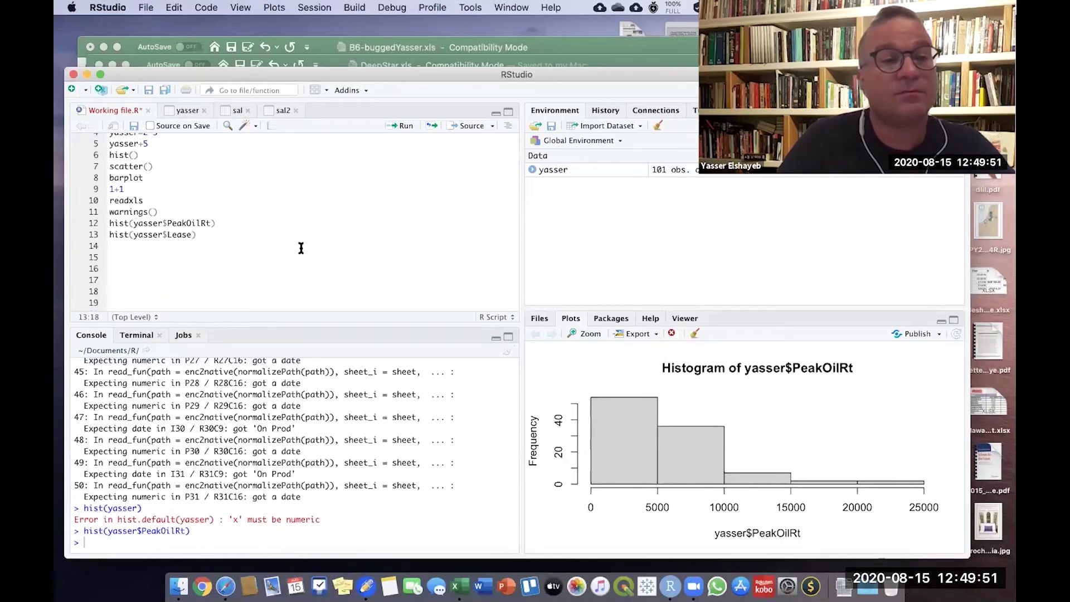
pyautogui.press('super+Return')
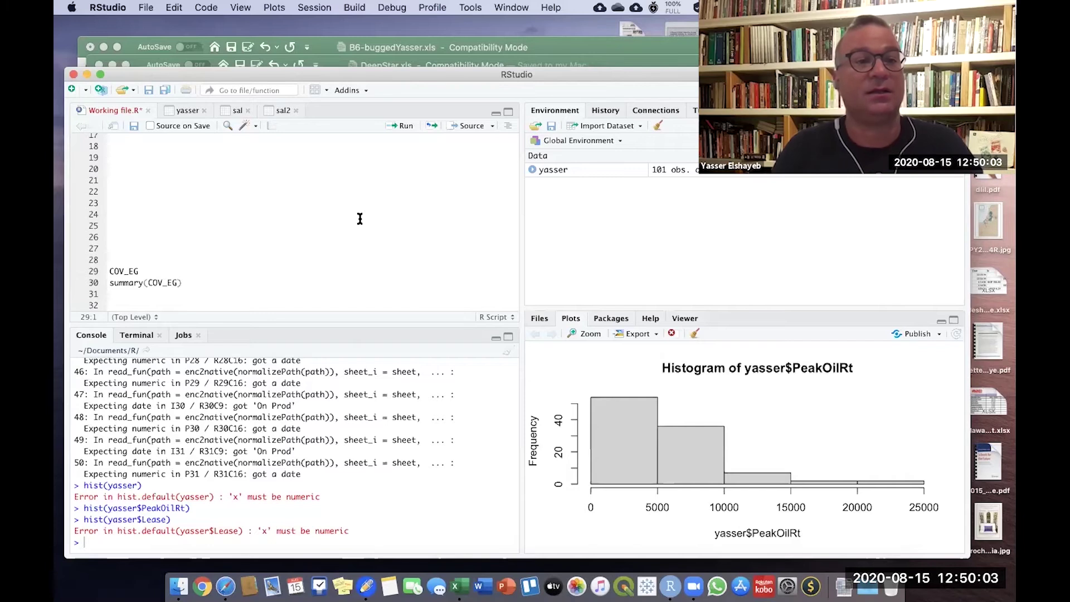
# - Check the Lease column's values in the data viewer and return to empty line 14 of the script
pyautogui.click(188, 111)
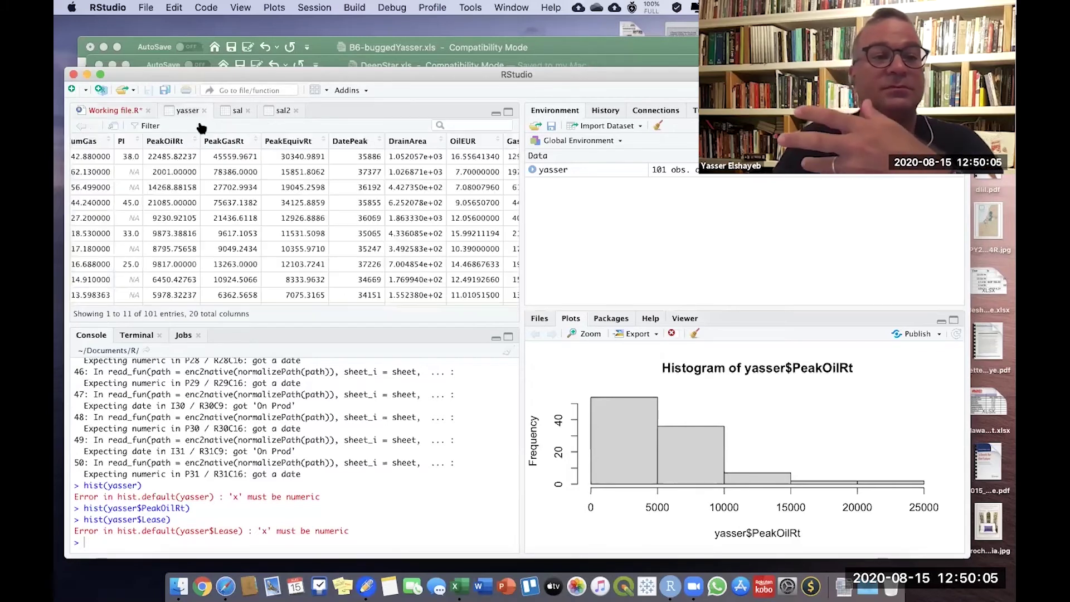
pyautogui.hscroll(-10, 162, 184)
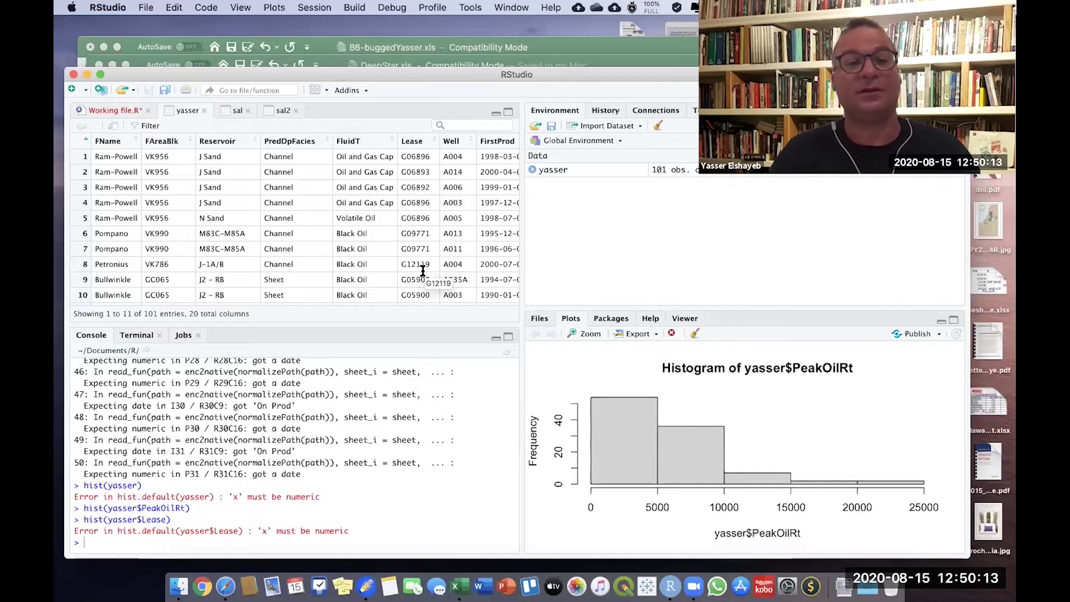
pyautogui.click(125, 112)
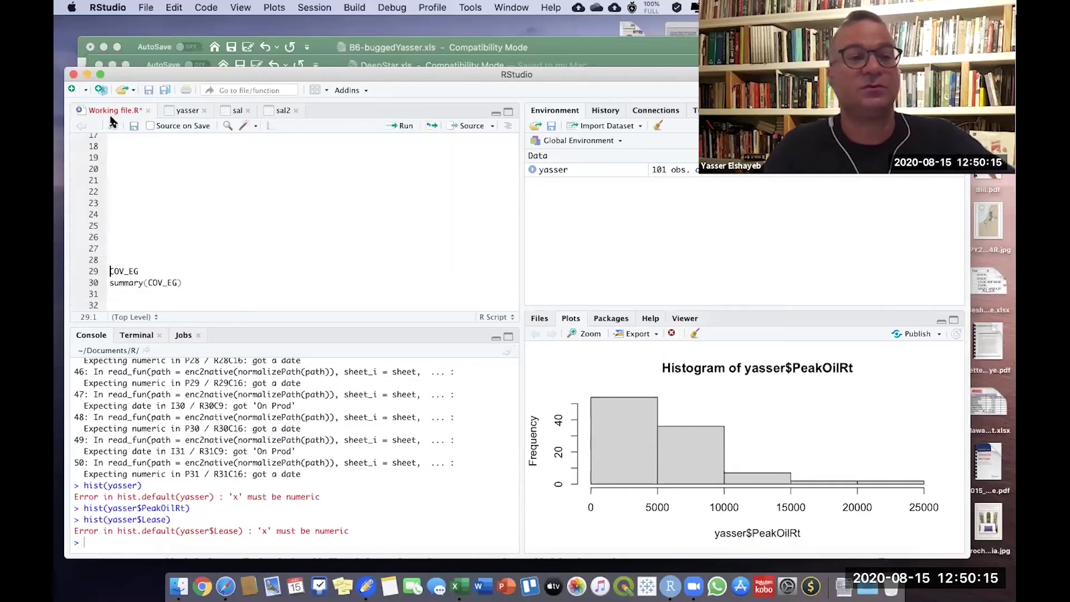
pyautogui.scroll(1, 151, 191)
pyautogui.scroll(5, 151, 191)
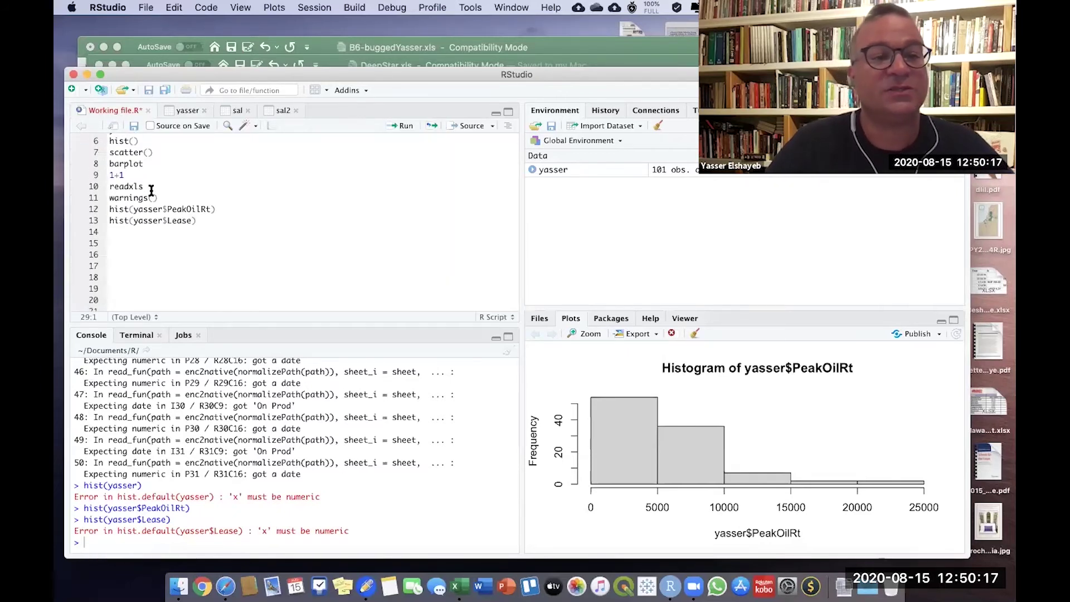
pyautogui.click(138, 233)
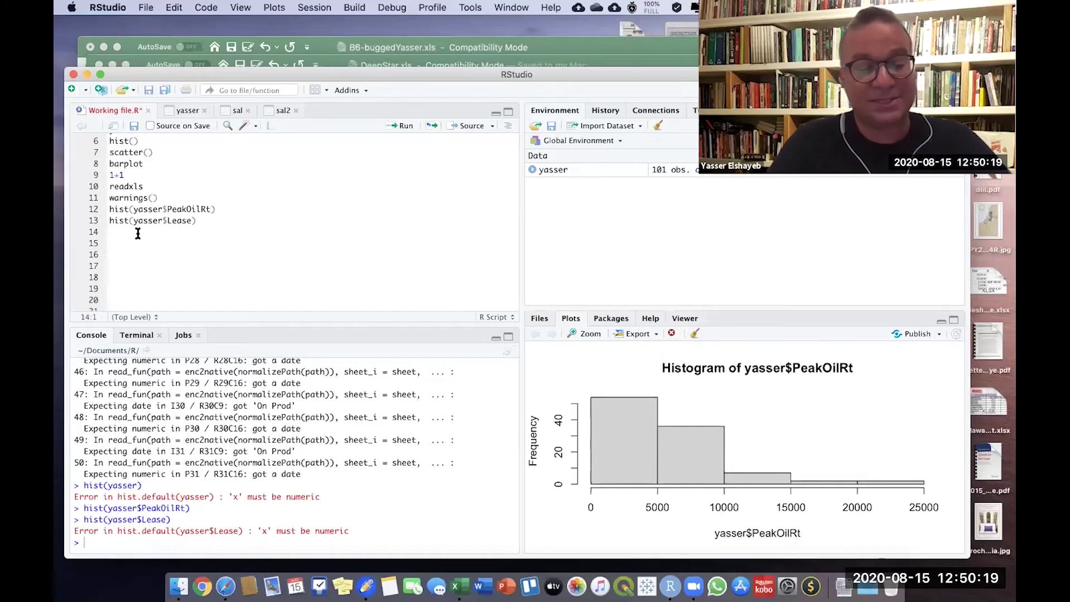
# - Start a scatter() call on line 14 of the script with the imported dataset's CumOil column as its first argument
pyautogui.write('scatter')
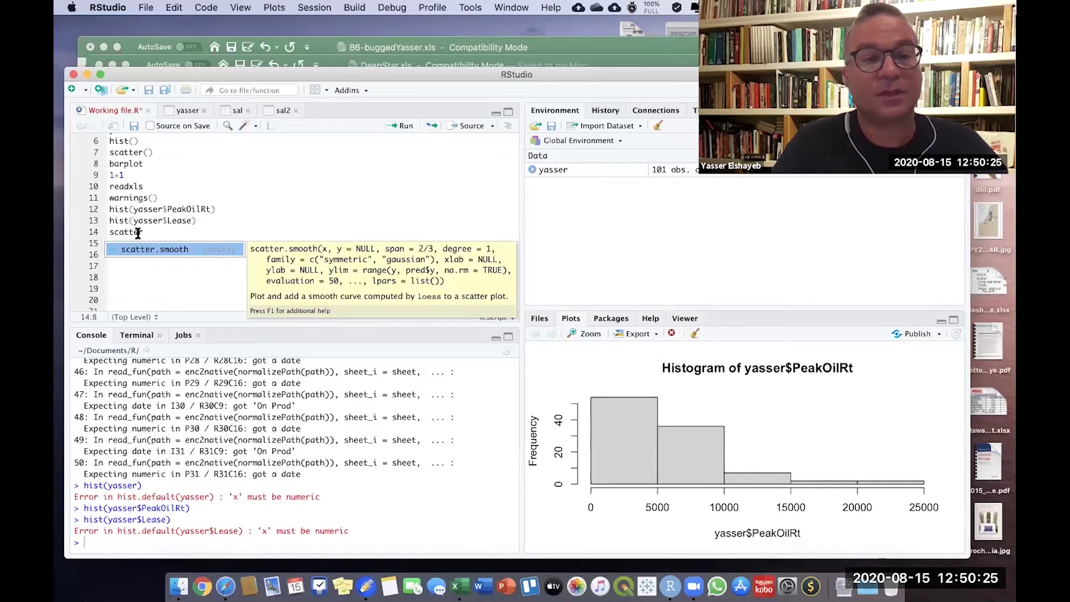
pyautogui.write('(')
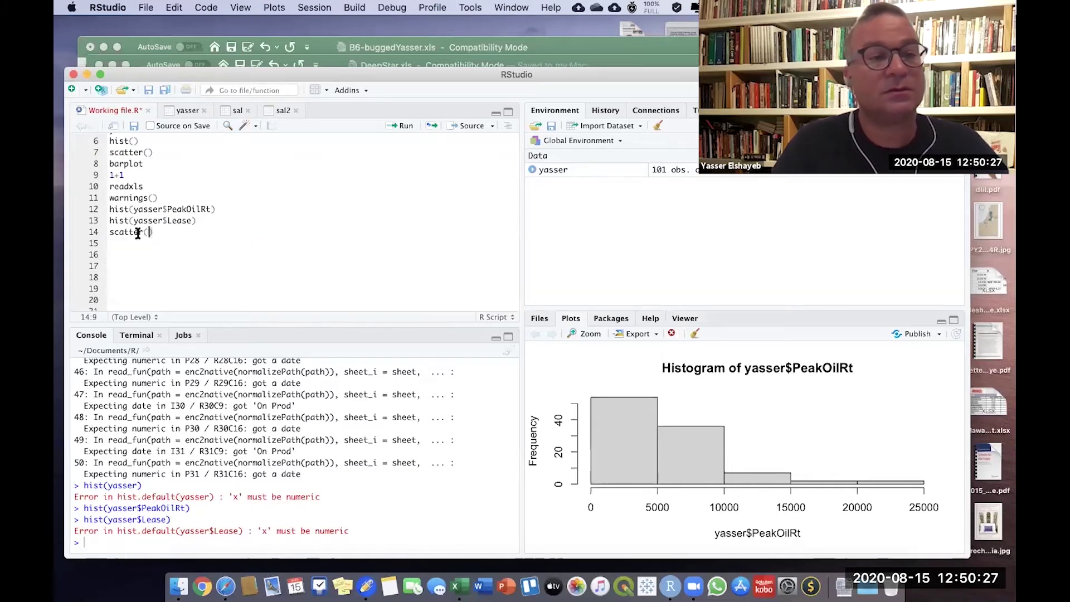
pyautogui.write('yasser')
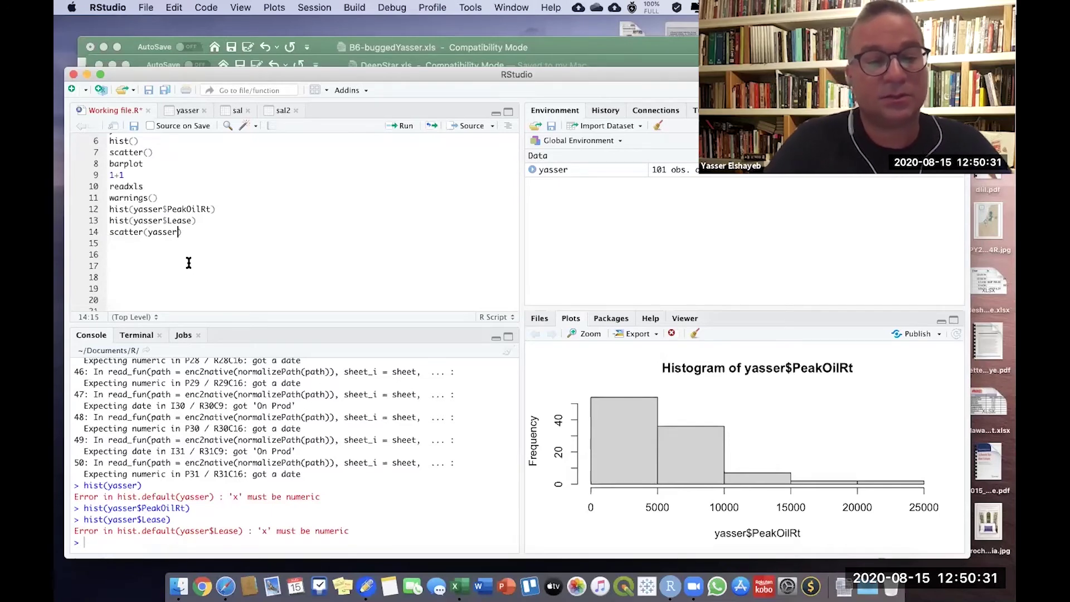
pyautogui.write('$')
pyautogui.scroll(-1, 232, 321)
pyautogui.scroll(-2, 232, 321)
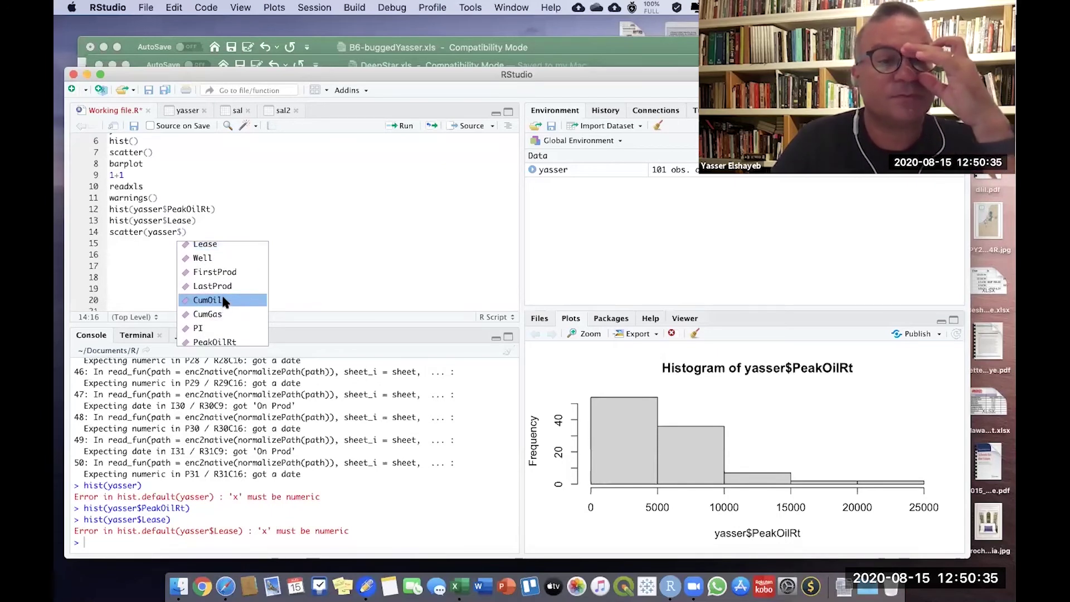
pyautogui.click(224, 301)
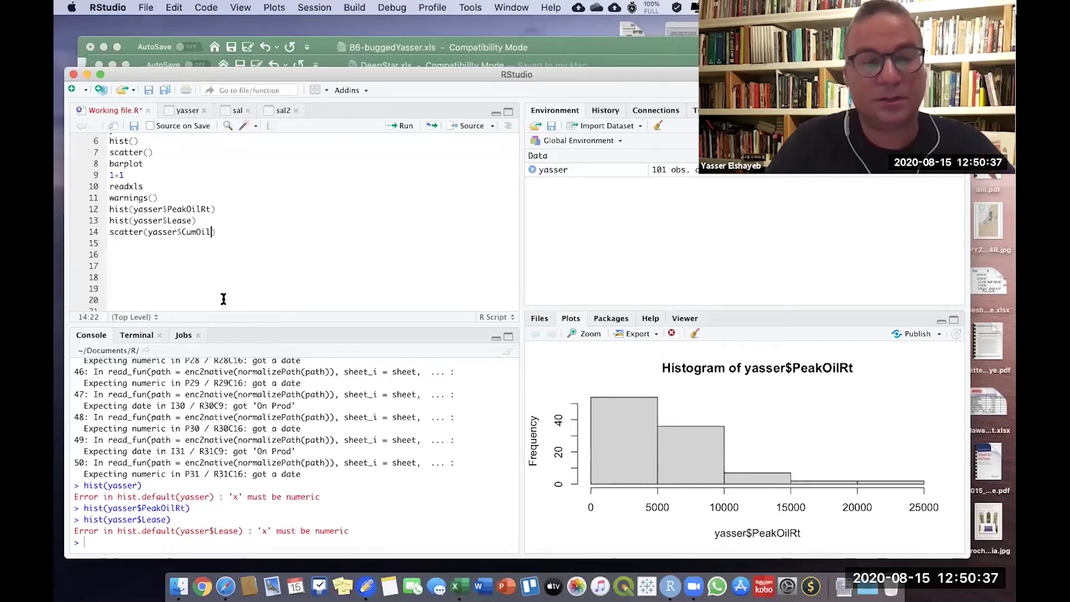
# - Add the dataset's CumGas column as the second argument of the scatter() call on line 14 and run the line
pyautogui.write(',yasser')
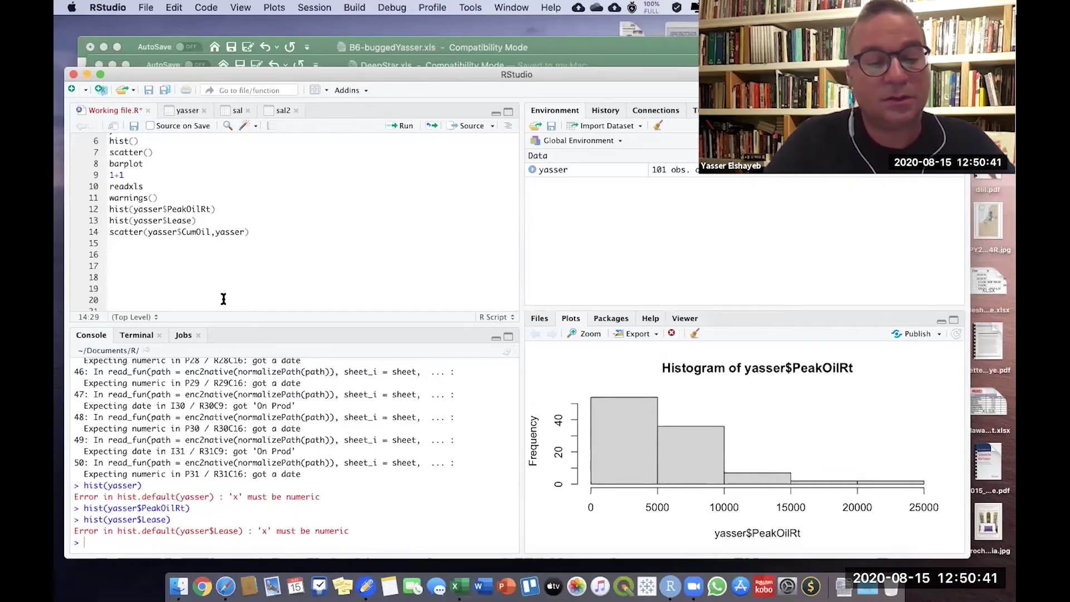
pyautogui.write('$')
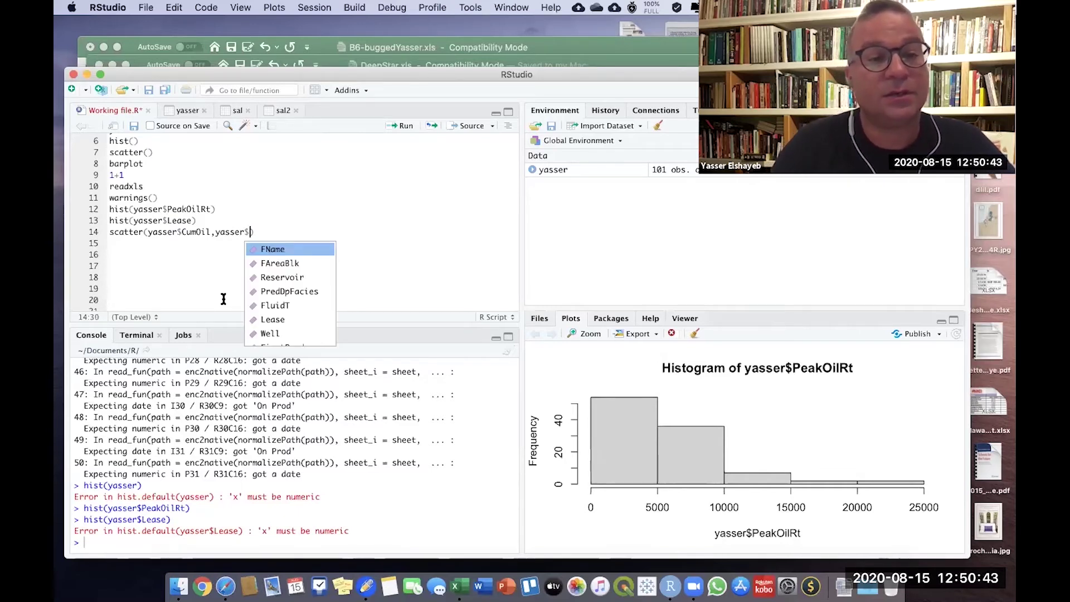
pyautogui.press('Down')
pyautogui.press('Down')
pyautogui.press('Down')
pyautogui.press('Down')
pyautogui.press('Down')
pyautogui.press('Down')
pyautogui.press('Down')
pyautogui.press('Down')
pyautogui.press('Down')
pyautogui.press('Down')
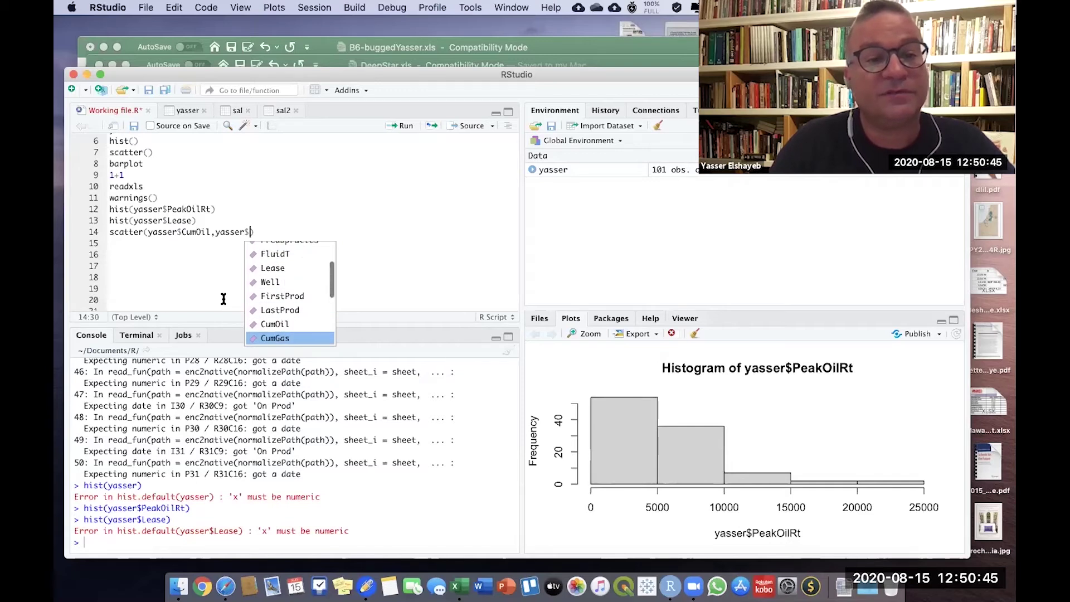
pyautogui.press('Down')
pyautogui.press('Up')
pyautogui.click(275, 324)
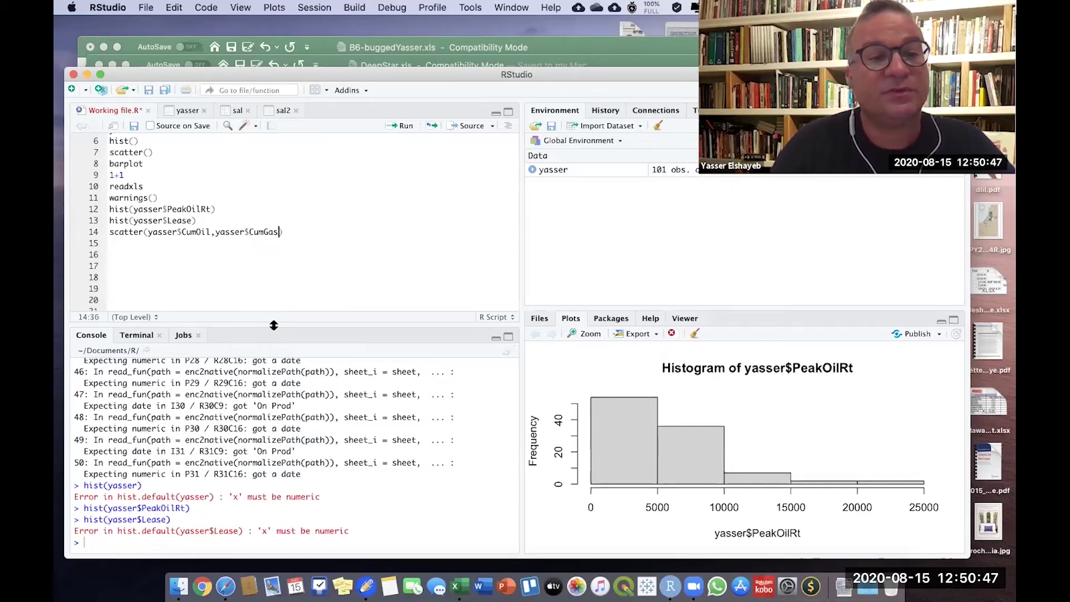
pyautogui.write(')')
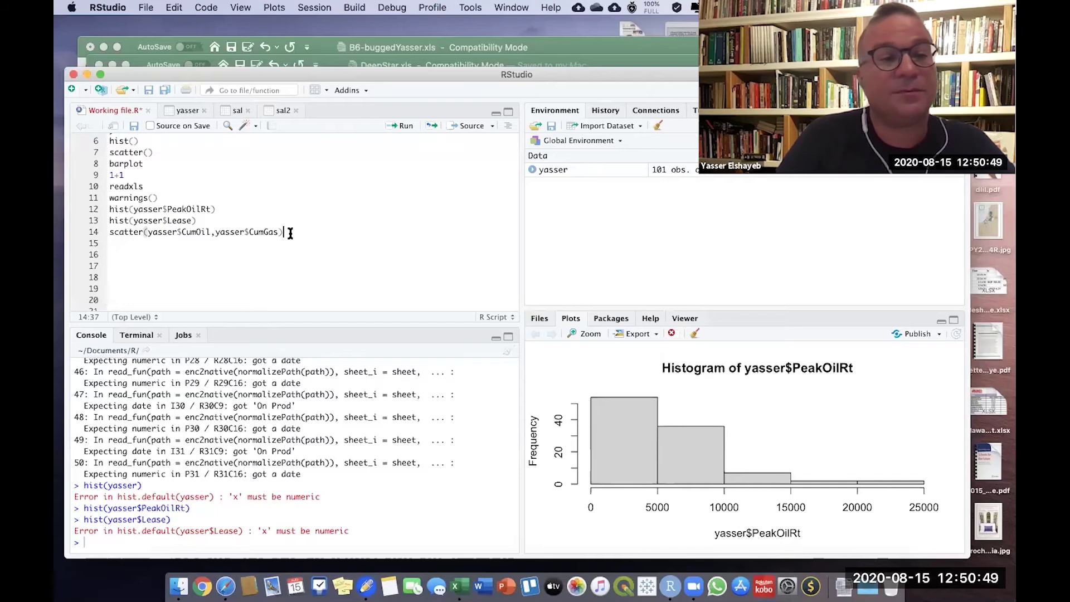
pyautogui.press('super+Return')
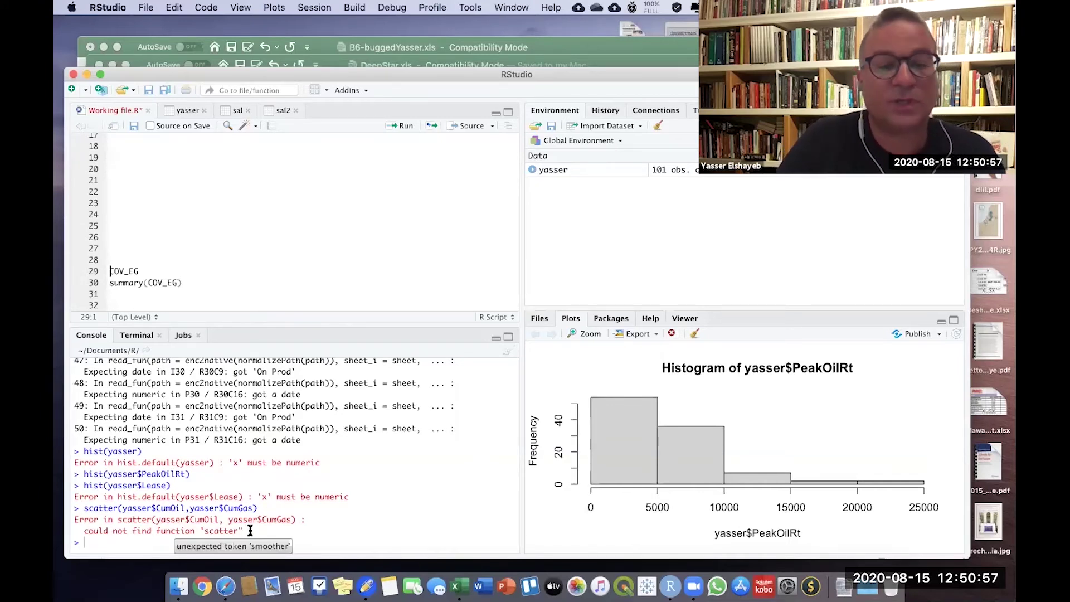
# - Search the R help for "scatterplot" and look through the listed help pages for a suitable plotting function
pyautogui.scroll(5, 250, 214)
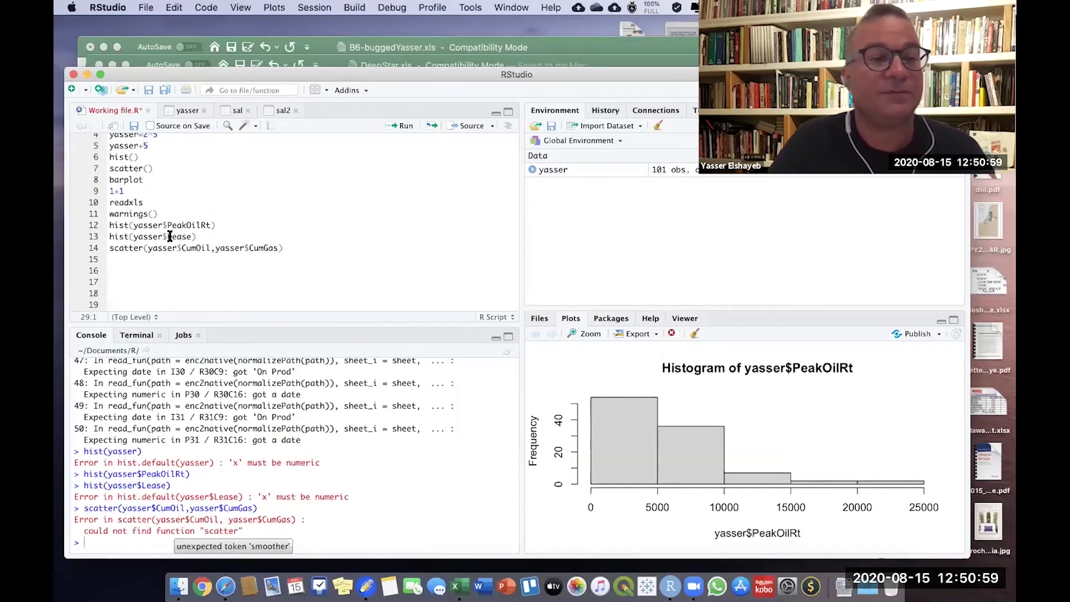
pyautogui.click(119, 248)
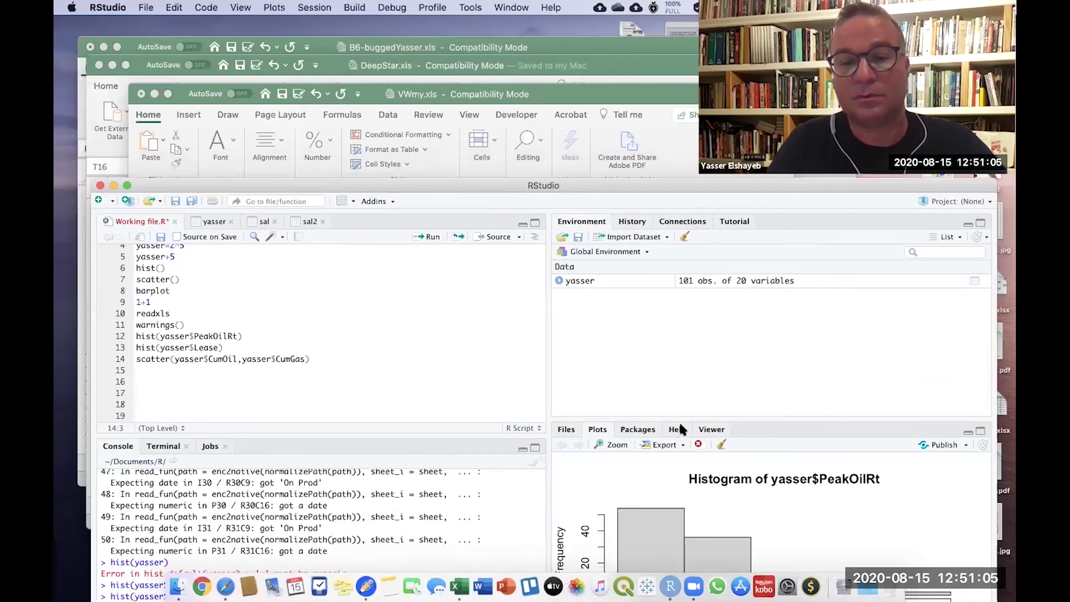
pyautogui.click(677, 429)
pyautogui.moveTo(730, 190); pyautogui.dragTo(707, 115)
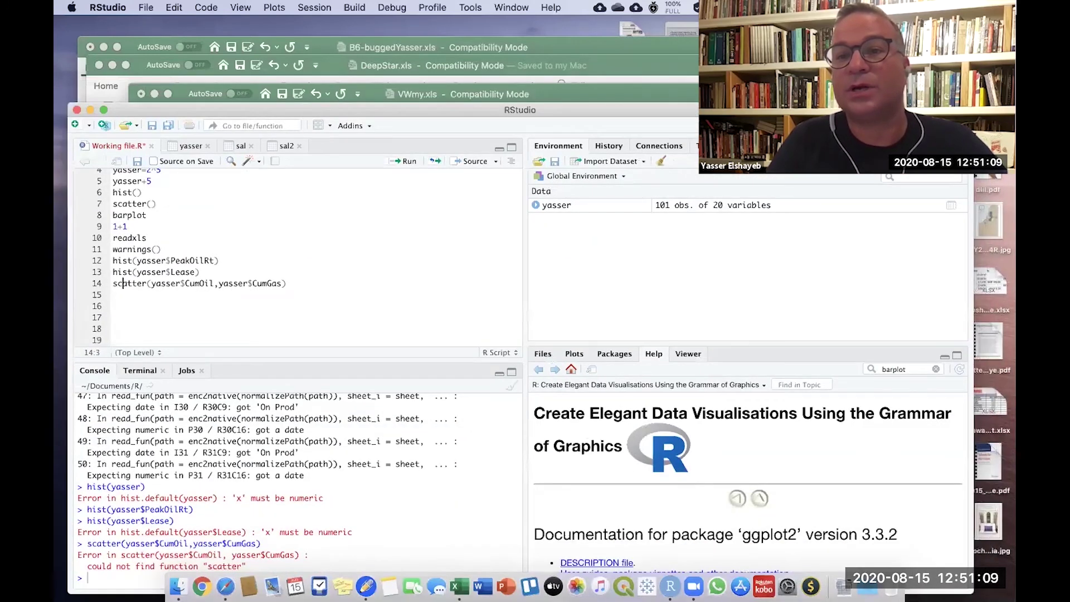
pyautogui.press('super+Tab')
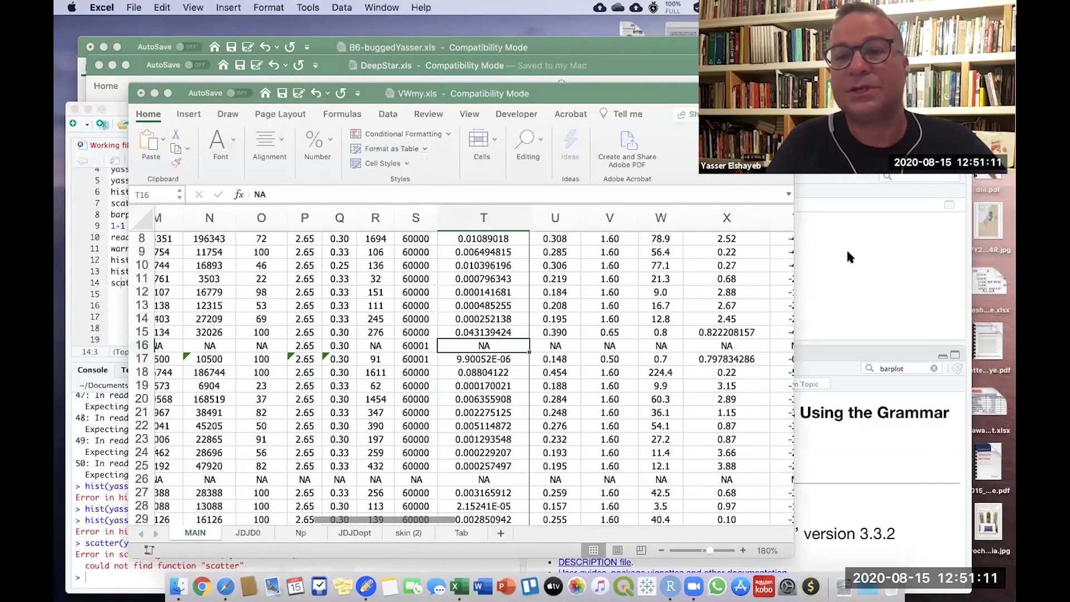
pyautogui.press('super+Tab')
pyautogui.moveTo(684, 102); pyautogui.dragTo(690, 85)
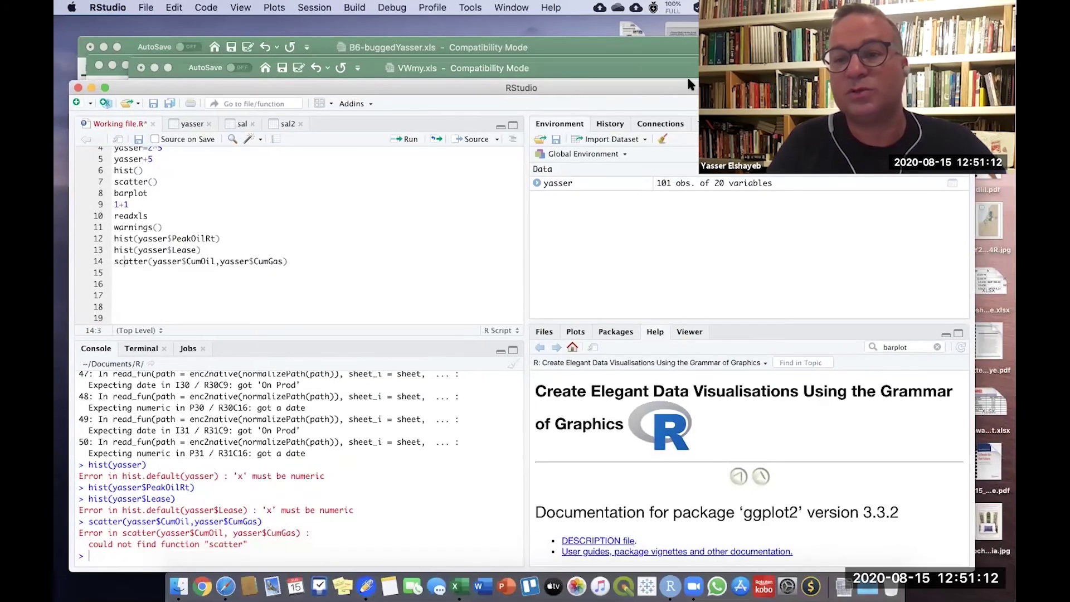
pyautogui.click(910, 347)
pyautogui.press('super+a')
pyautogui.write('scatter')
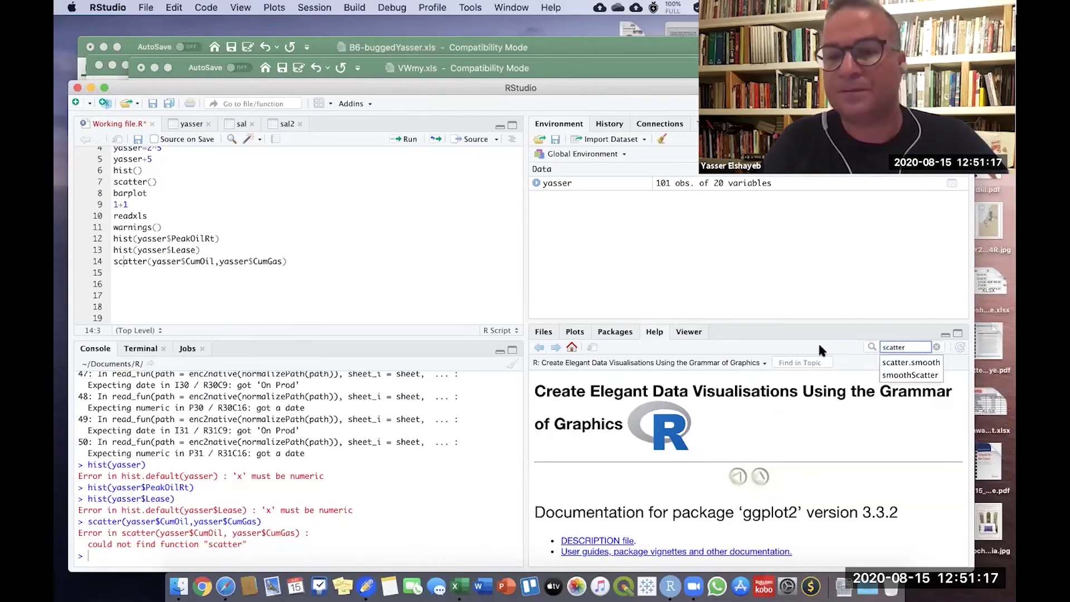
pyautogui.write('ploat')
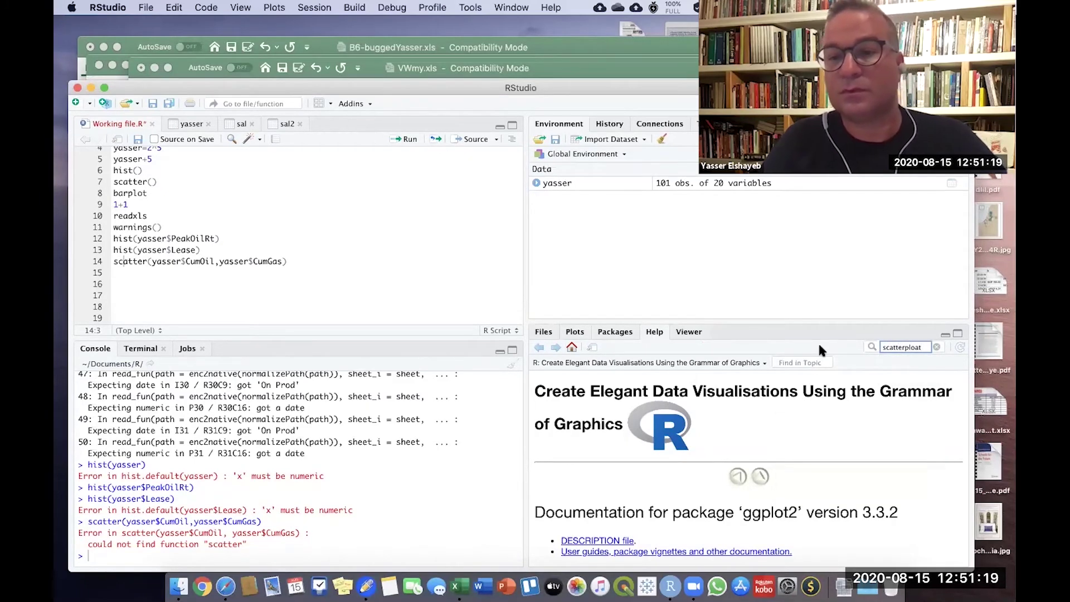
pyautogui.press('BackSpace')
pyautogui.press('BackSpace')
pyautogui.press('BackSpace')
pyautogui.write('ot')
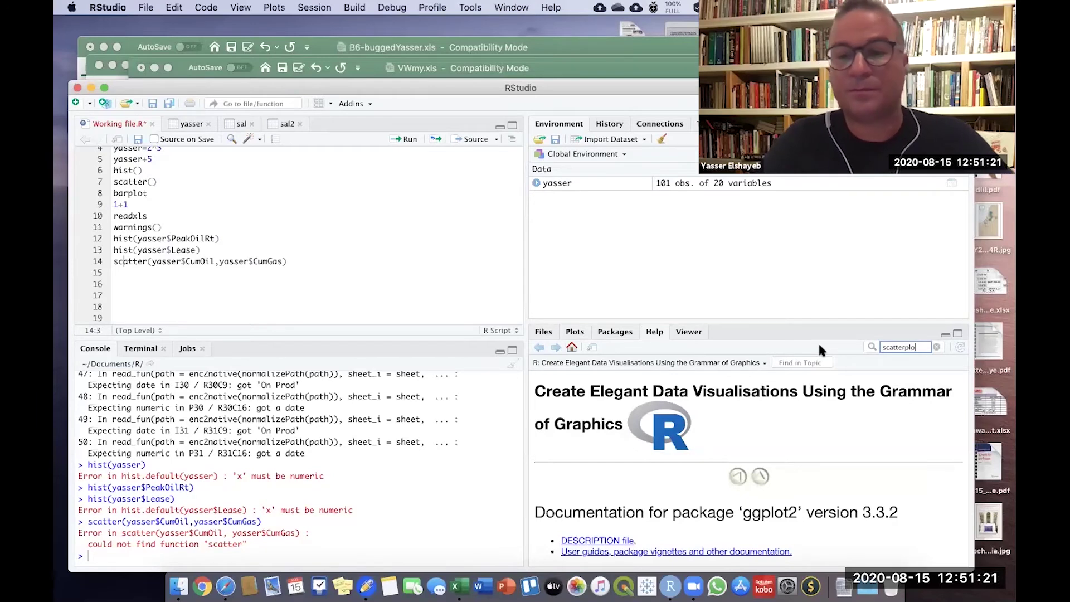
pyautogui.press('Return')
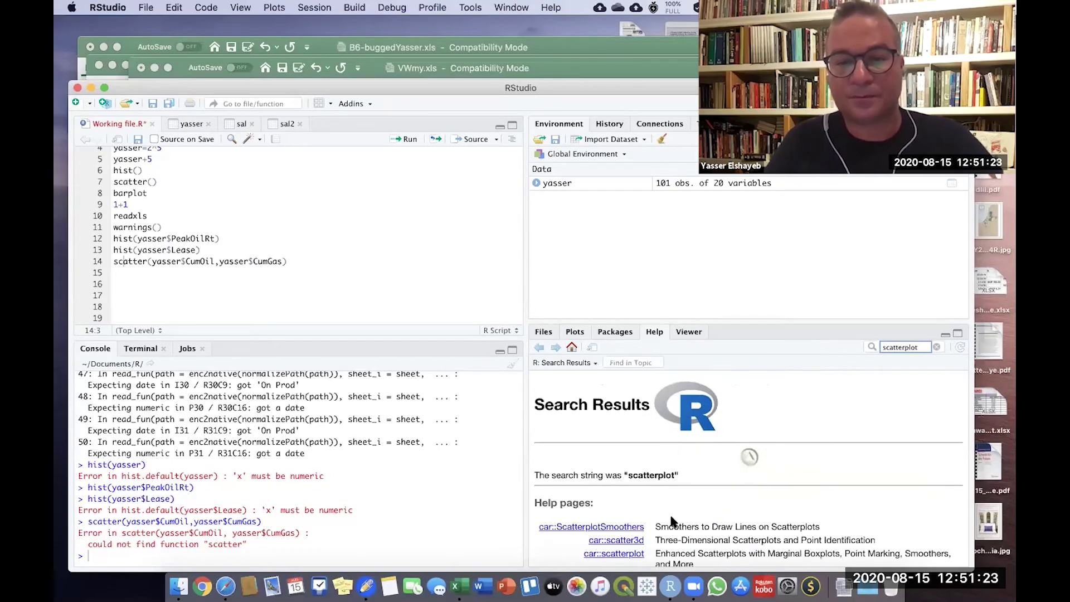
pyautogui.scroll(-5, 672, 521)
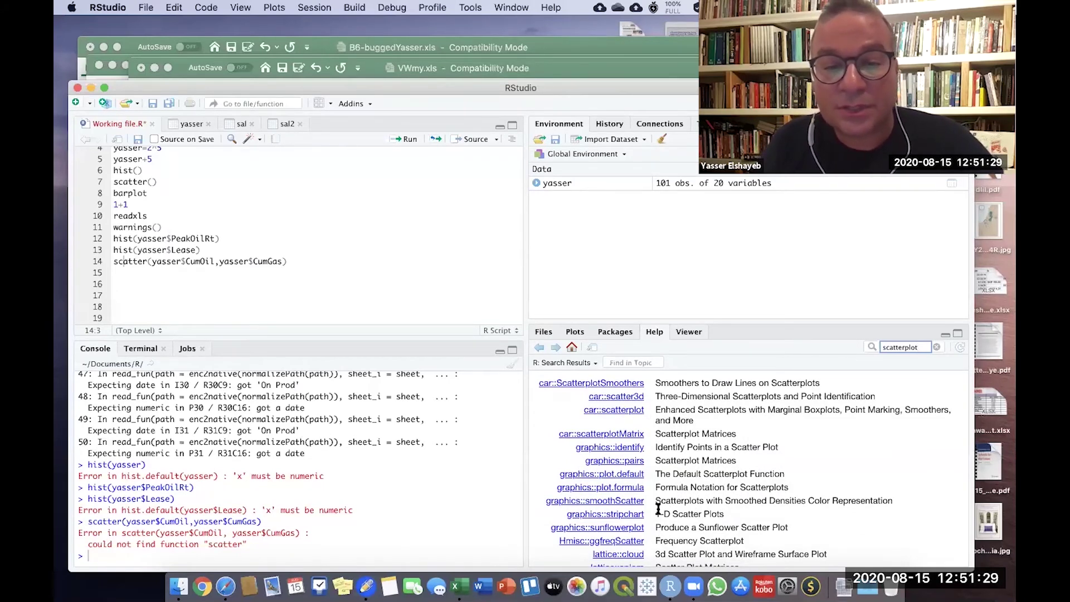
pyautogui.scroll(-4, 664, 498)
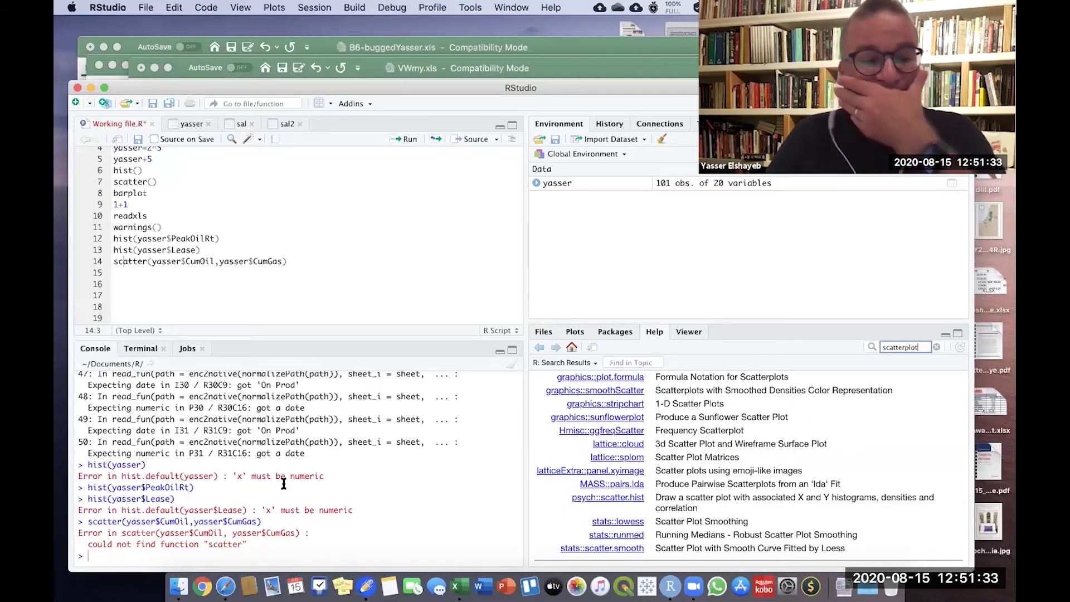
# - Switch to Safari, search Google for "scatter plot in R", and highlight the plot(x, y) function in the first result
pyautogui.click(224, 577)
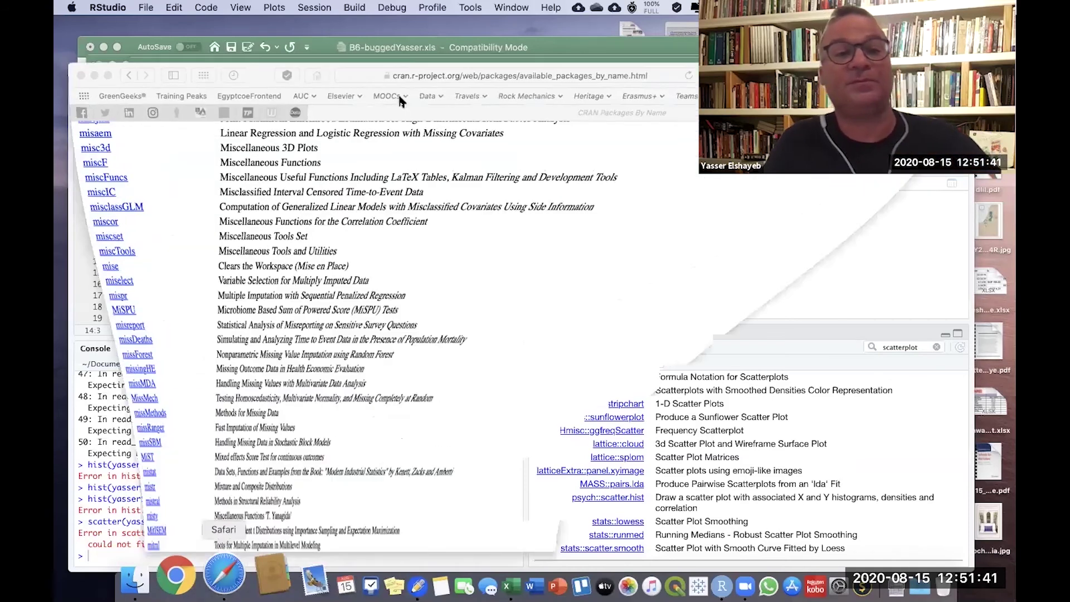
pyautogui.click(417, 78)
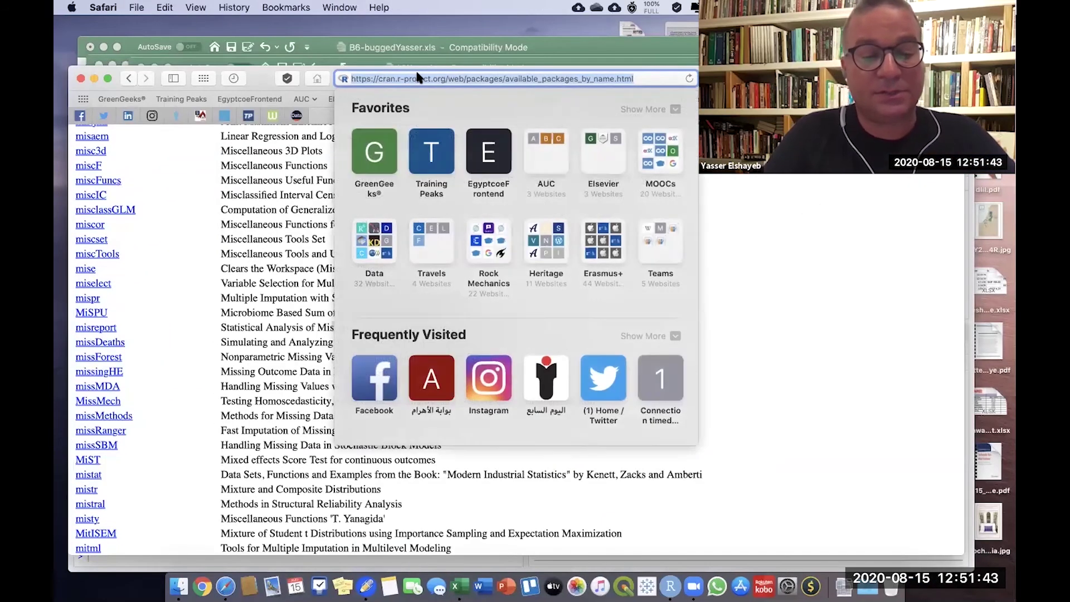
pyautogui.write('scatter plot in R')
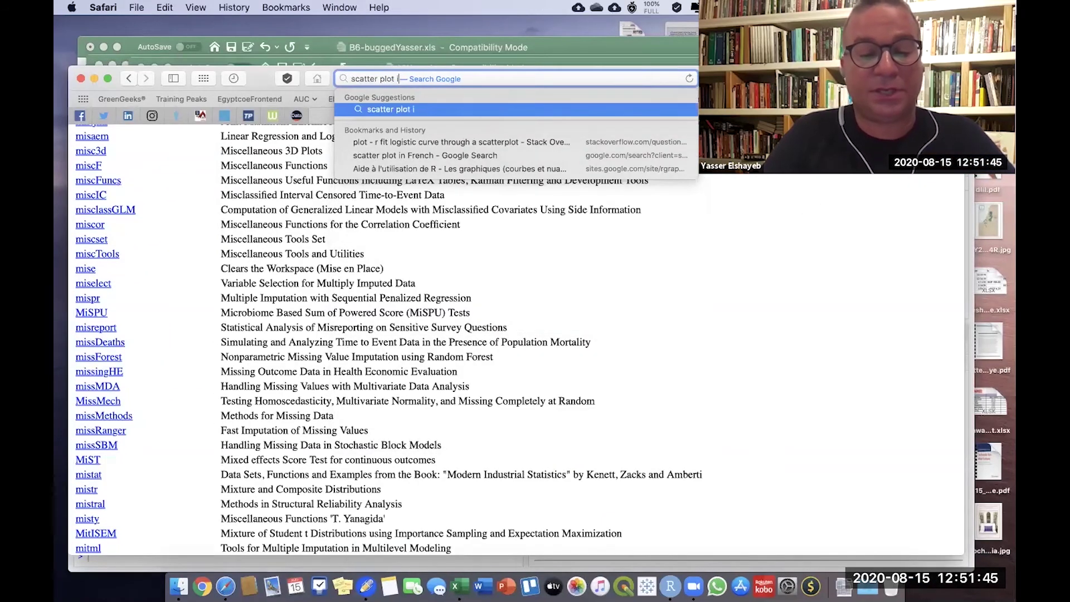
pyautogui.press('Return')
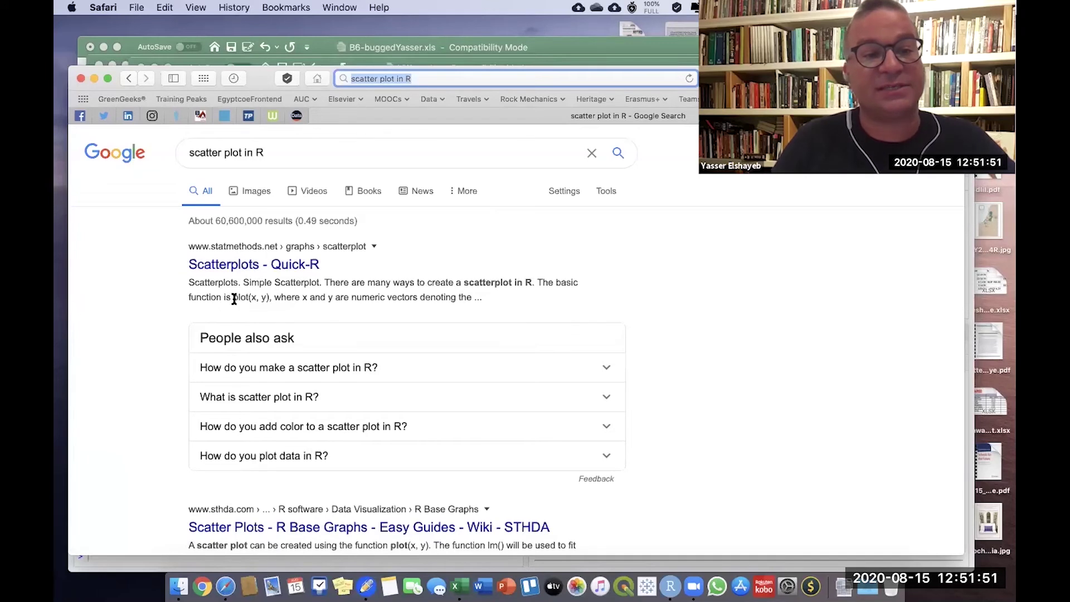
pyautogui.moveTo(232, 298); pyautogui.dragTo(269, 299)
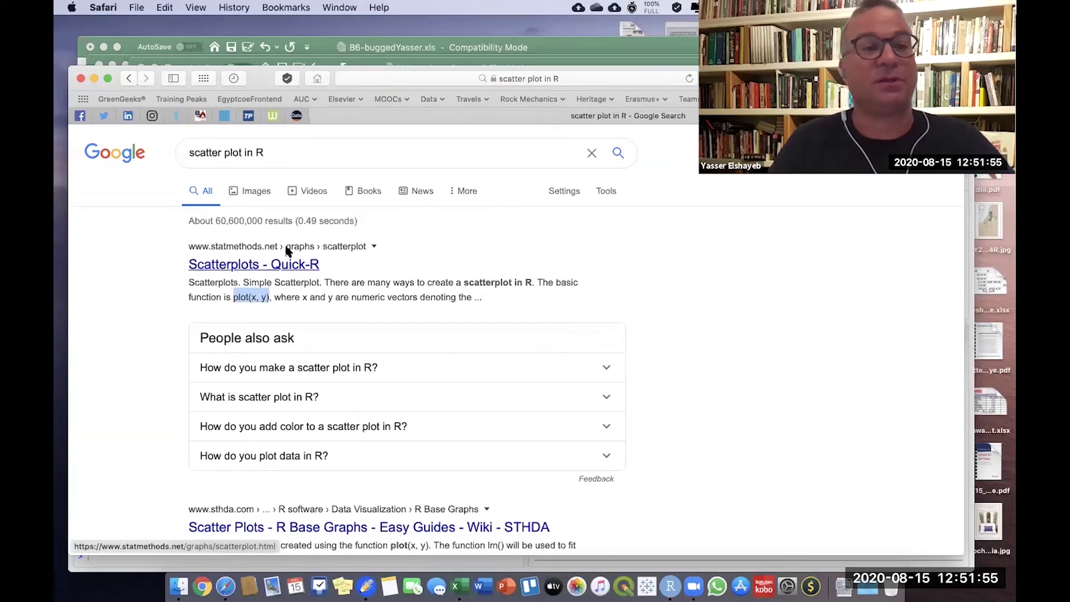
pyautogui.moveTo(255, 70); pyautogui.dragTo(351, 318)
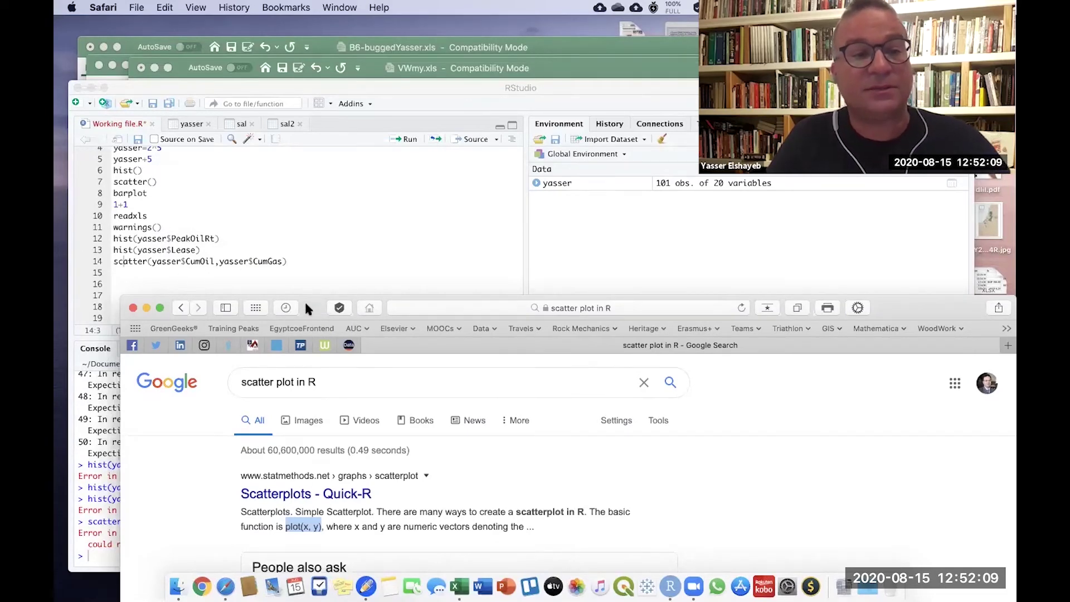
# - Back in RStudio, add a plot() call on line 15 with the dataset's CumOil and CumGas columns and run it
pyautogui.click(262, 269)
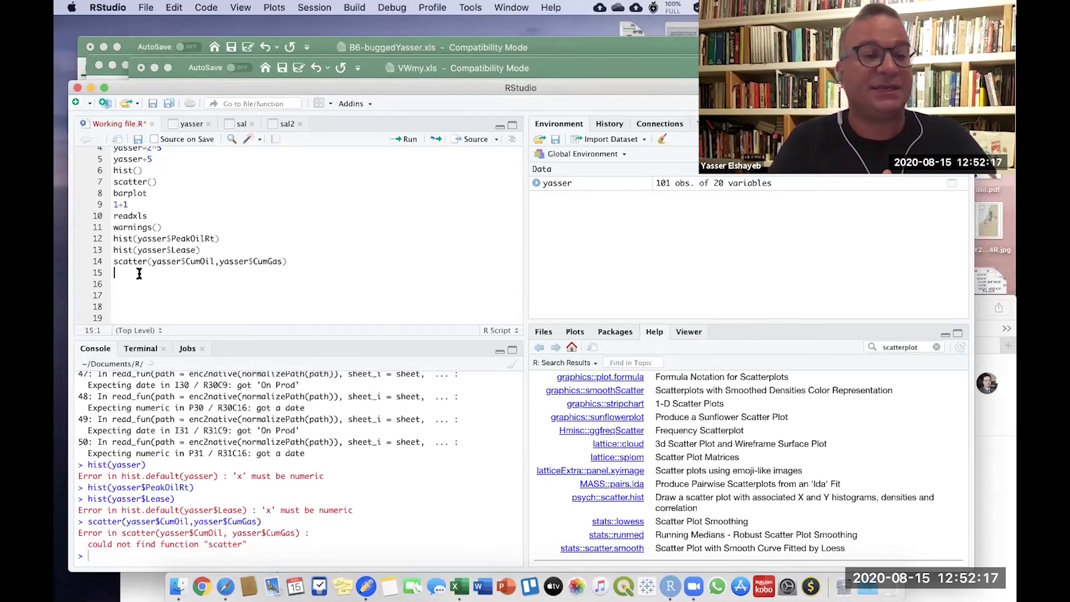
pyautogui.write('t(')
pyautogui.moveTo(152, 261); pyautogui.dragTo(273, 260)
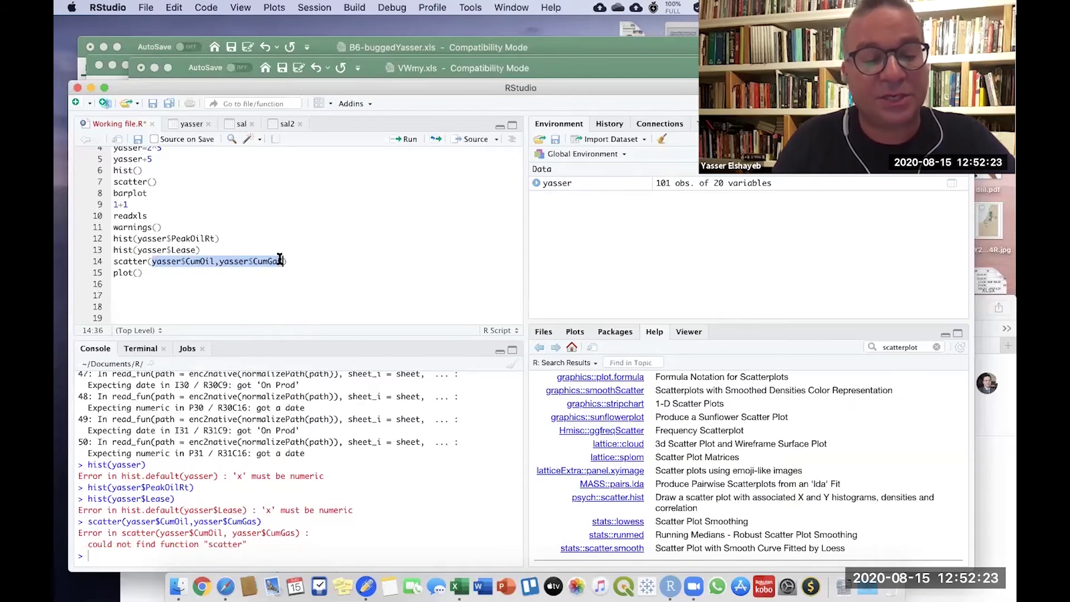
pyautogui.click(137, 272)
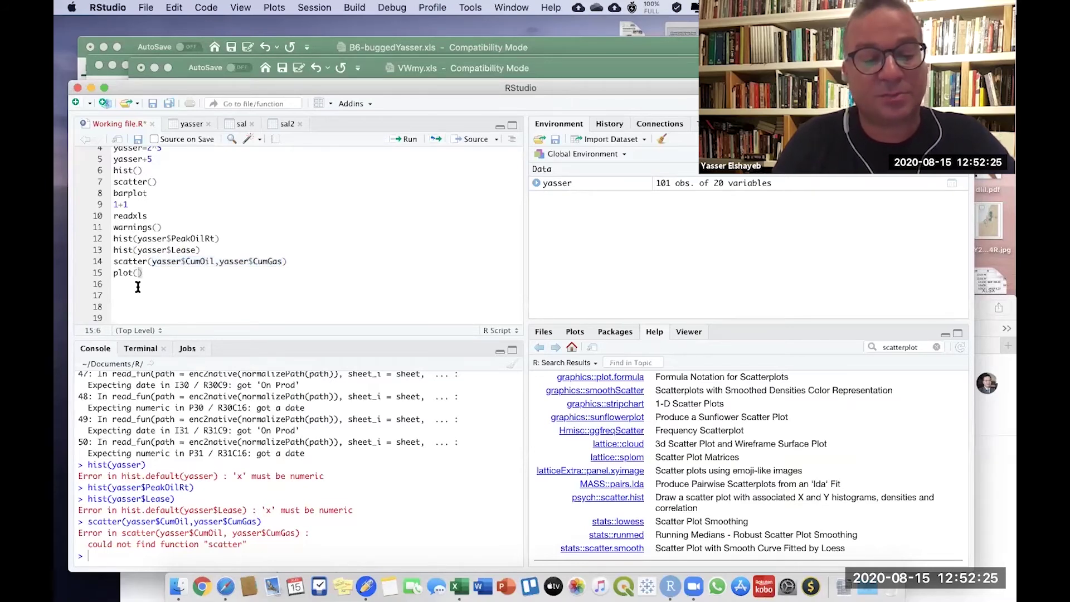
pyautogui.write('yasser$CumOil,yasser$CumGas')
pyautogui.press('super+Return')
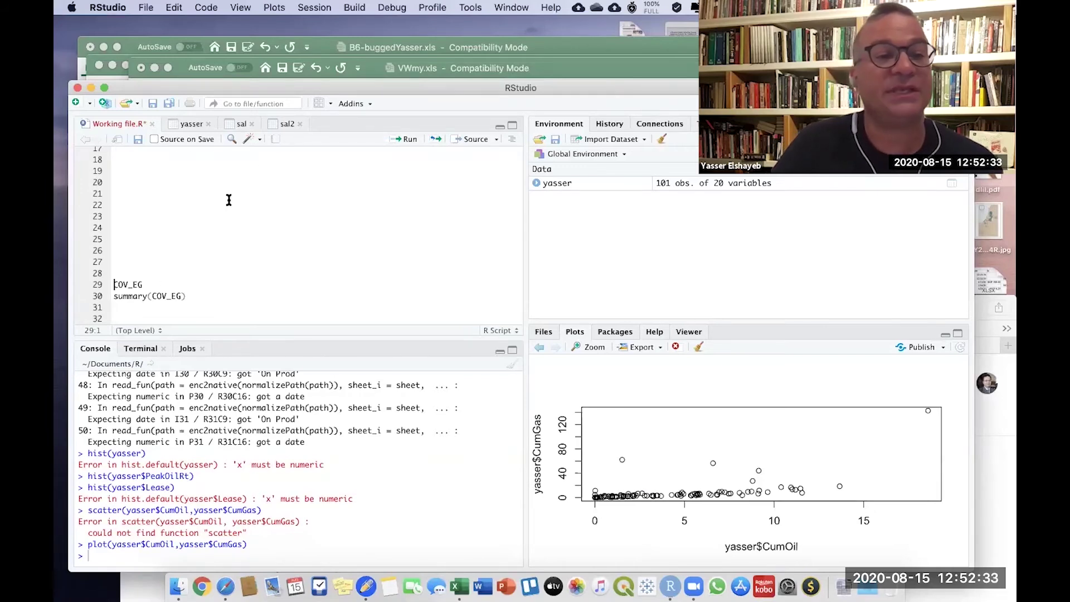
# - Add an empty barplot() call on line 16 of the script
pyautogui.scroll(5, 221, 212)
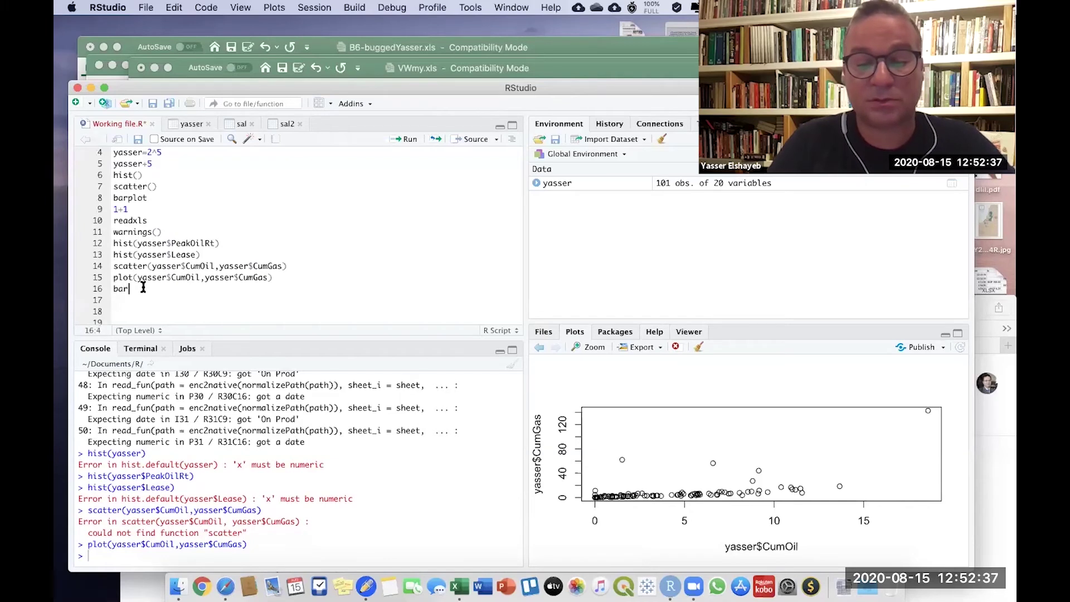
pyautogui.write('plo')
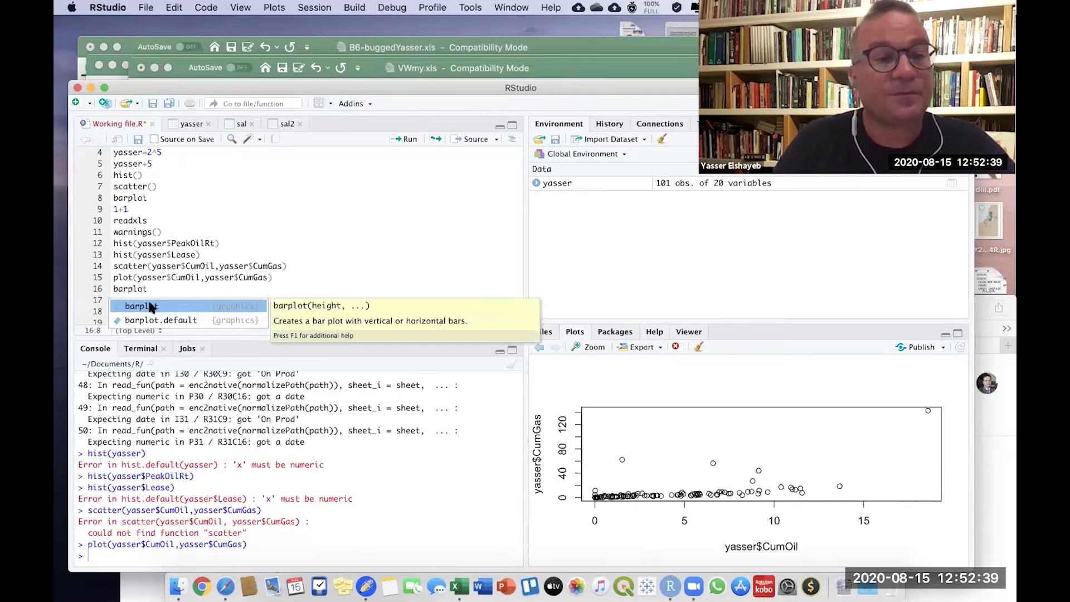
pyautogui.write('t')
pyautogui.click(146, 308)
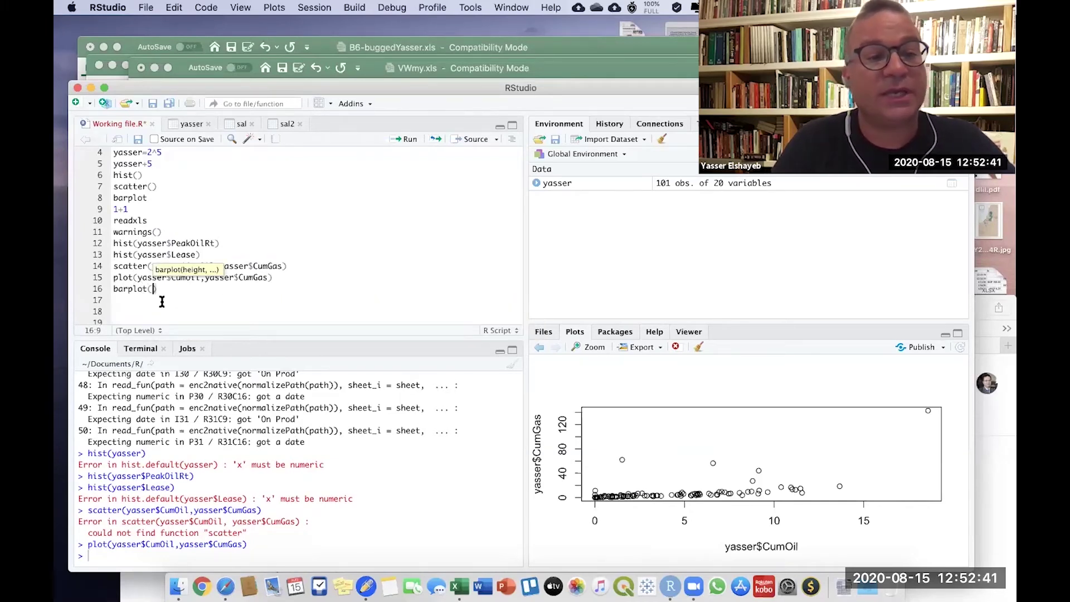
pyautogui.click(128, 299)
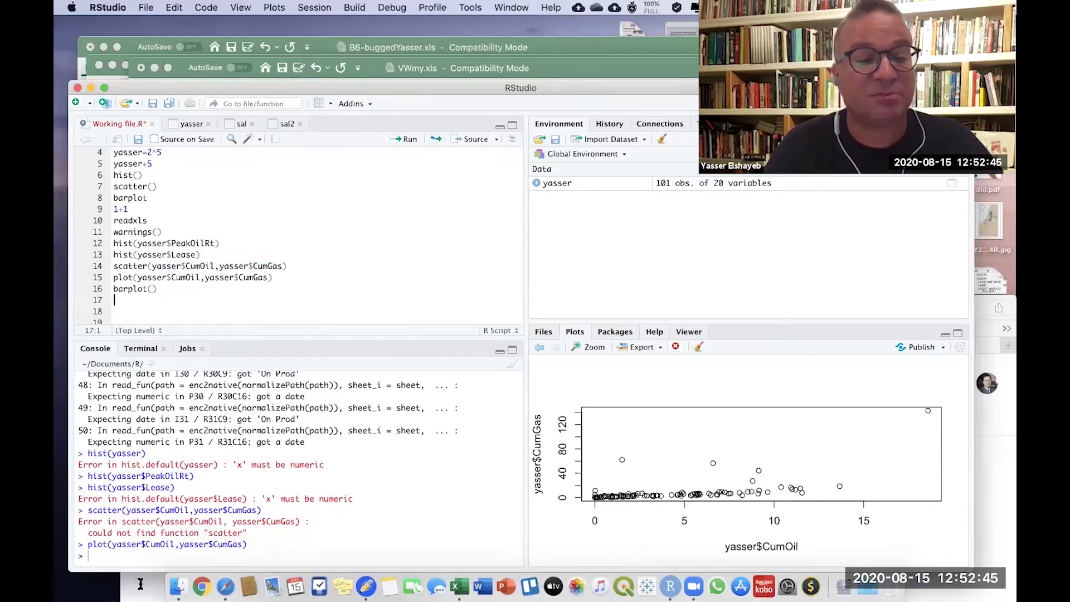
# - Switch to Safari and search Google for "barplot in R"
pyautogui.click(226, 587)
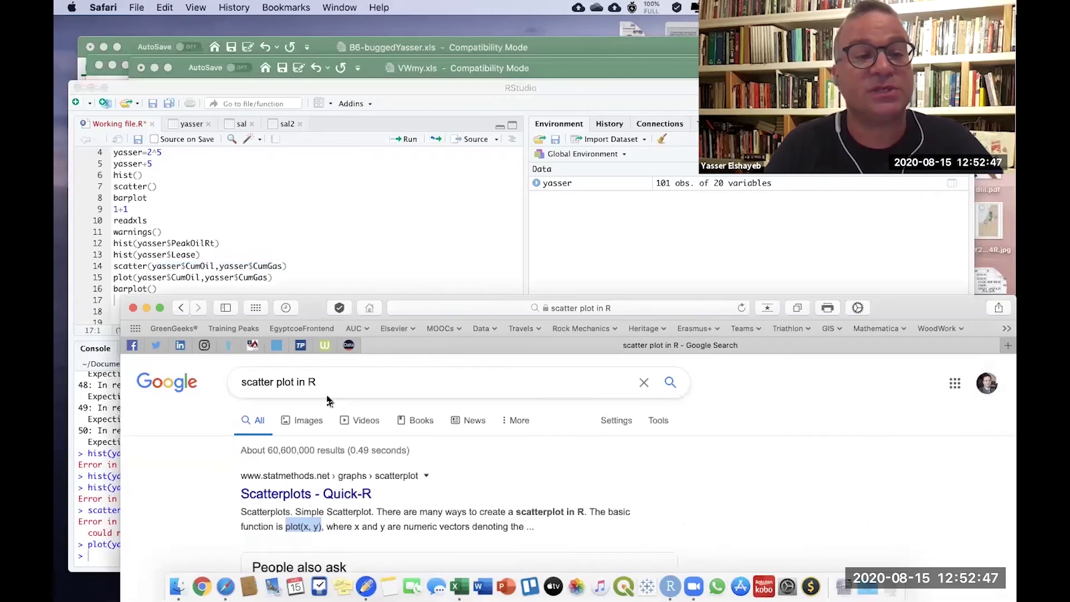
pyautogui.moveTo(311, 309); pyautogui.dragTo(274, 96)
pyautogui.click(541, 93)
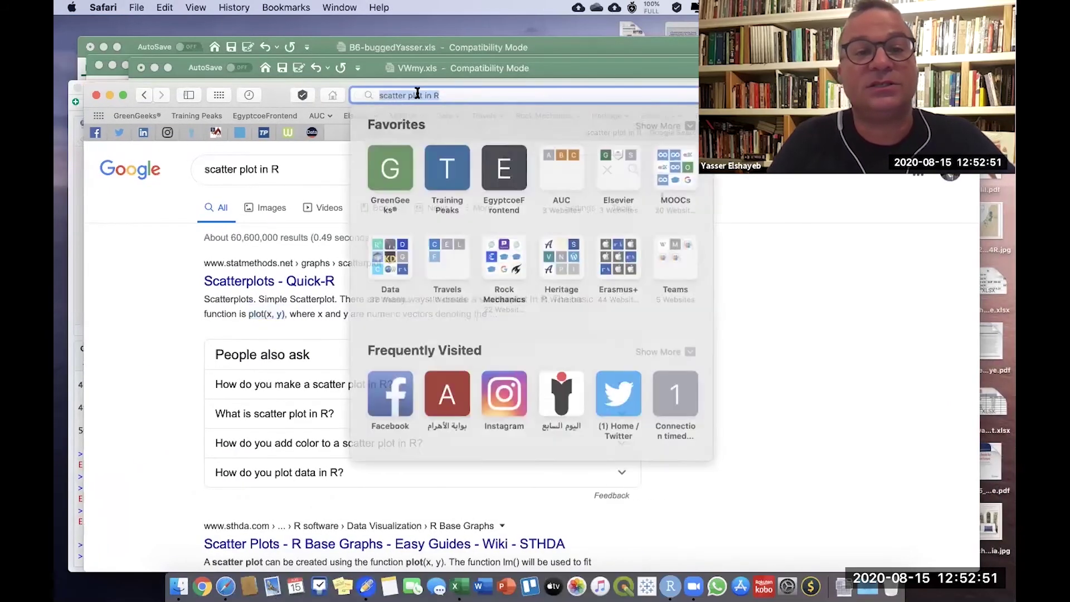
pyautogui.click(395, 95)
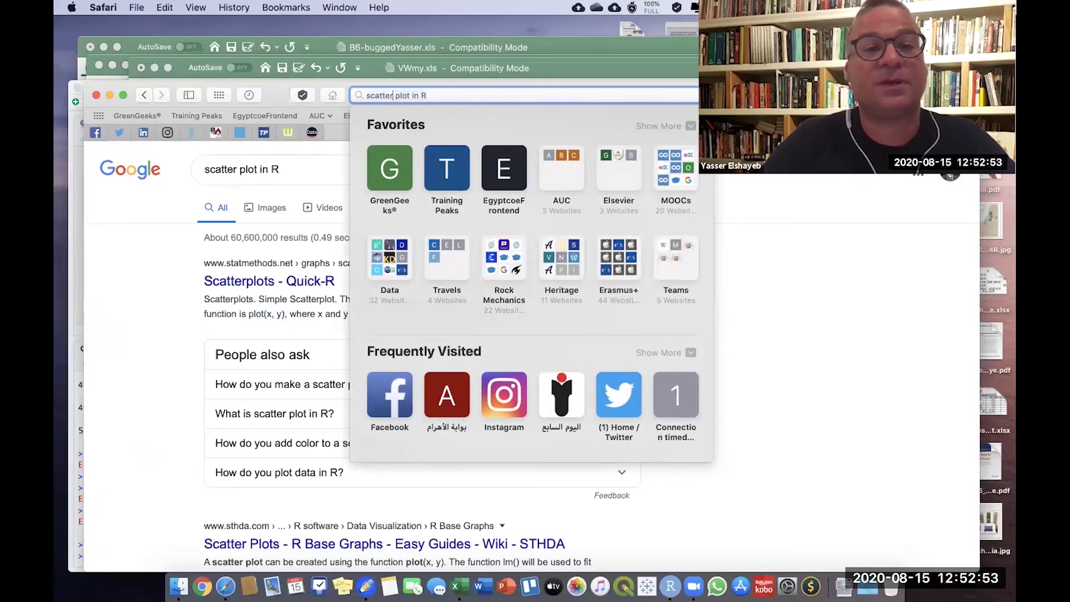
pyautogui.press('BackSpace')
pyautogui.press('BackSpace')
pyautogui.press('BackSpace')
pyautogui.press('BackSpace')
pyautogui.press('BackSpace')
pyautogui.press('BackSpace')
pyautogui.press('BackSpace')
pyautogui.press('BackSpace')
pyautogui.write('barplot ')
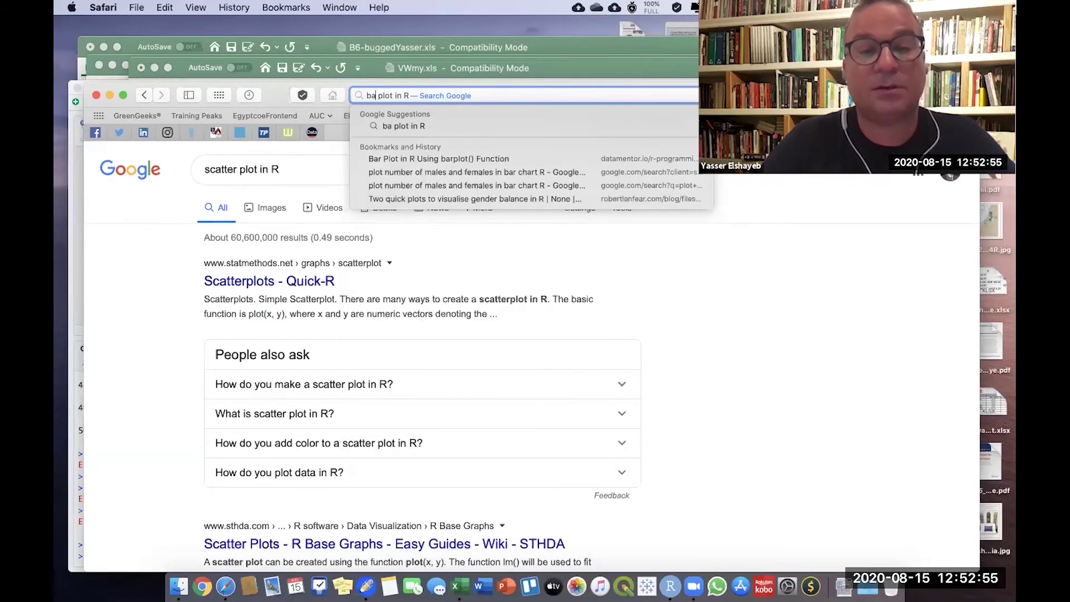
pyautogui.write('in R')
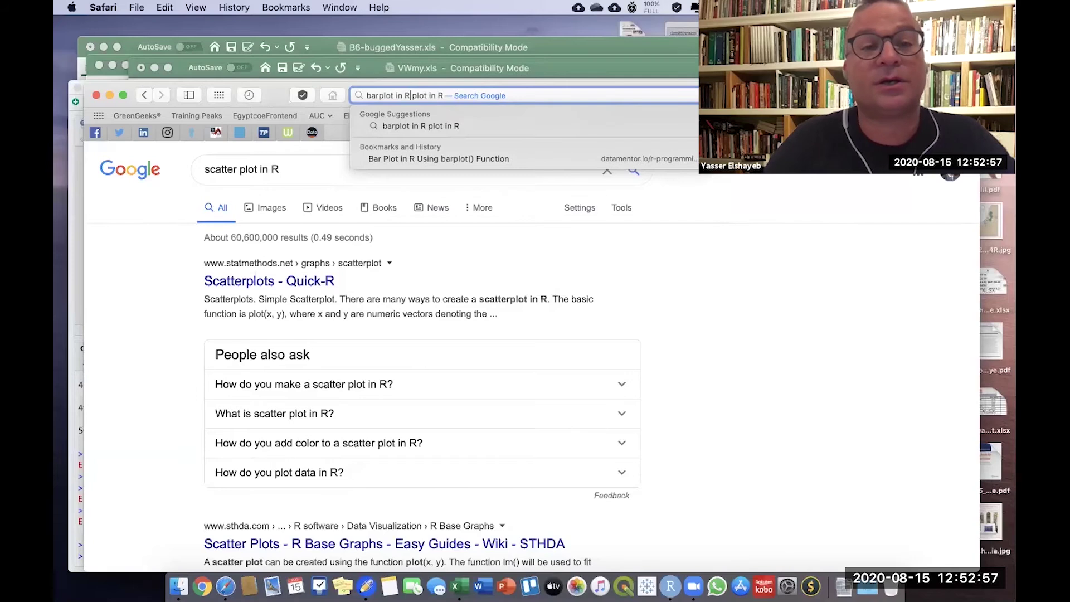
pyautogui.hotkey('shift', 'End')
pyautogui.press('BackSpace')
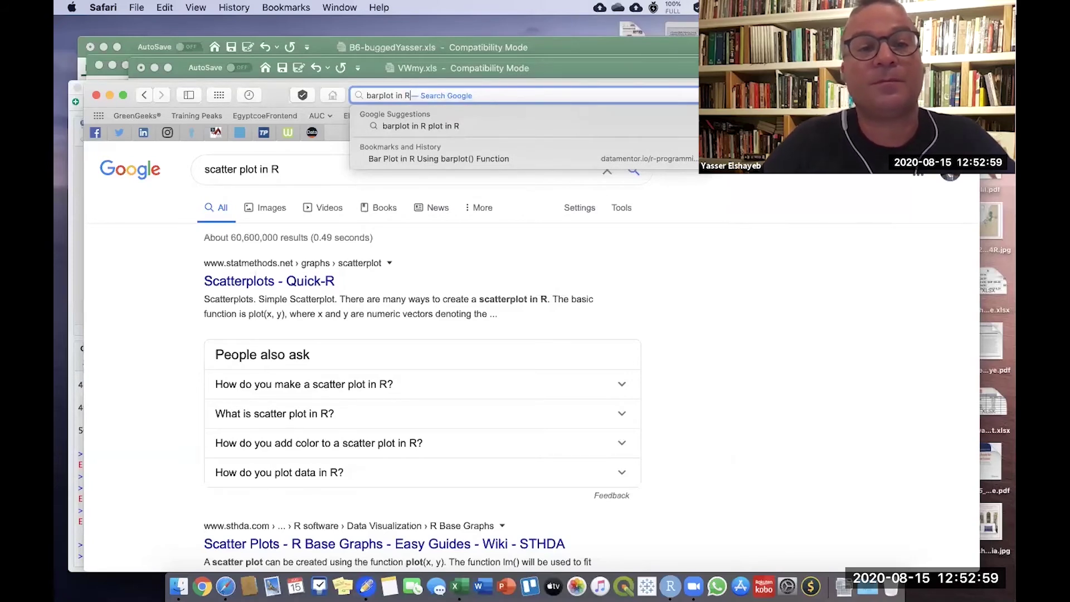
pyautogui.press('Return')
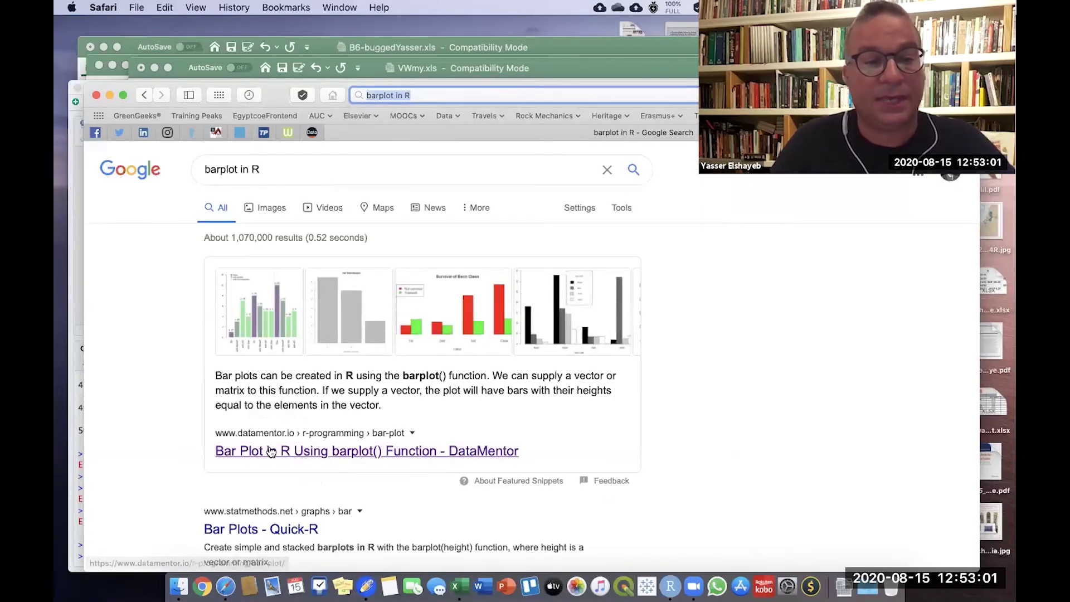
# - Open the DataMentor page on the barplot() function, read through its bar plot examples, and minimize the browser window
pyautogui.click(368, 454)
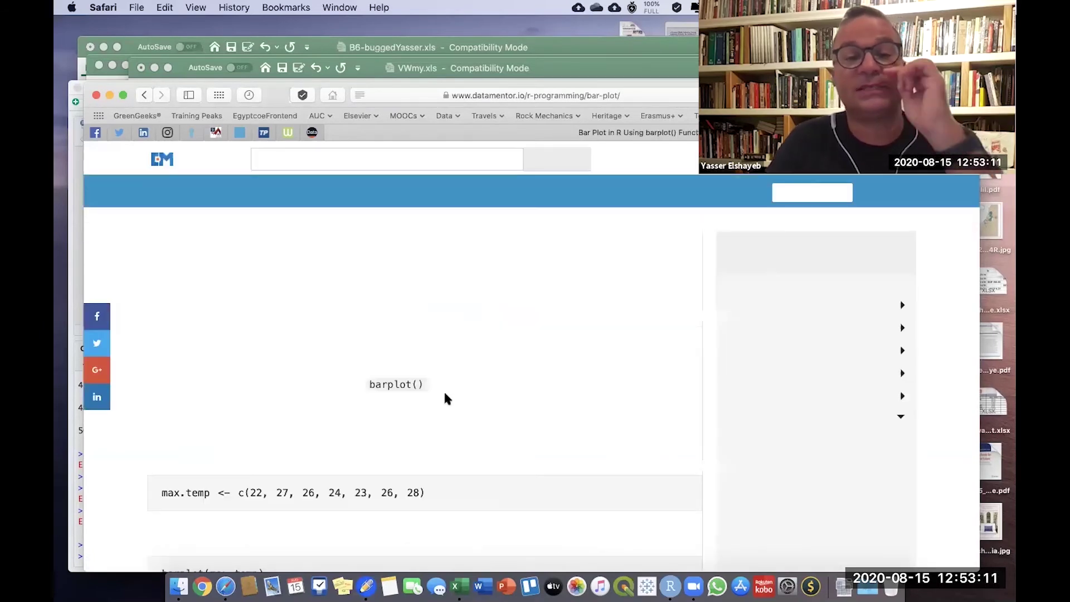
pyautogui.scroll(-2, 445, 397)
pyautogui.scroll(-5, 445, 397)
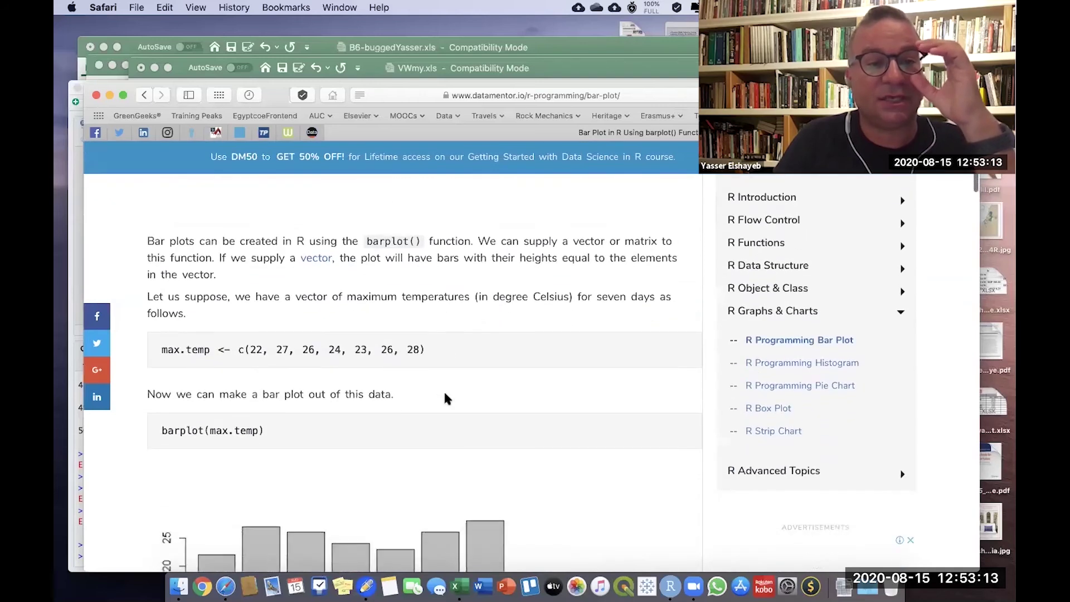
pyautogui.scroll(-7, 445, 397)
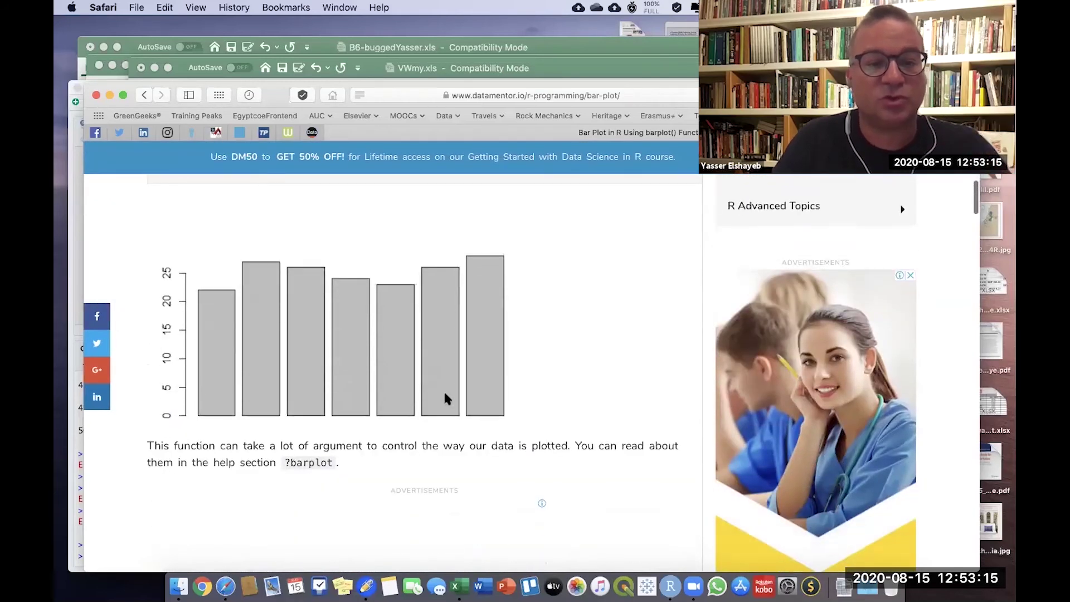
pyautogui.scroll(-4, 445, 397)
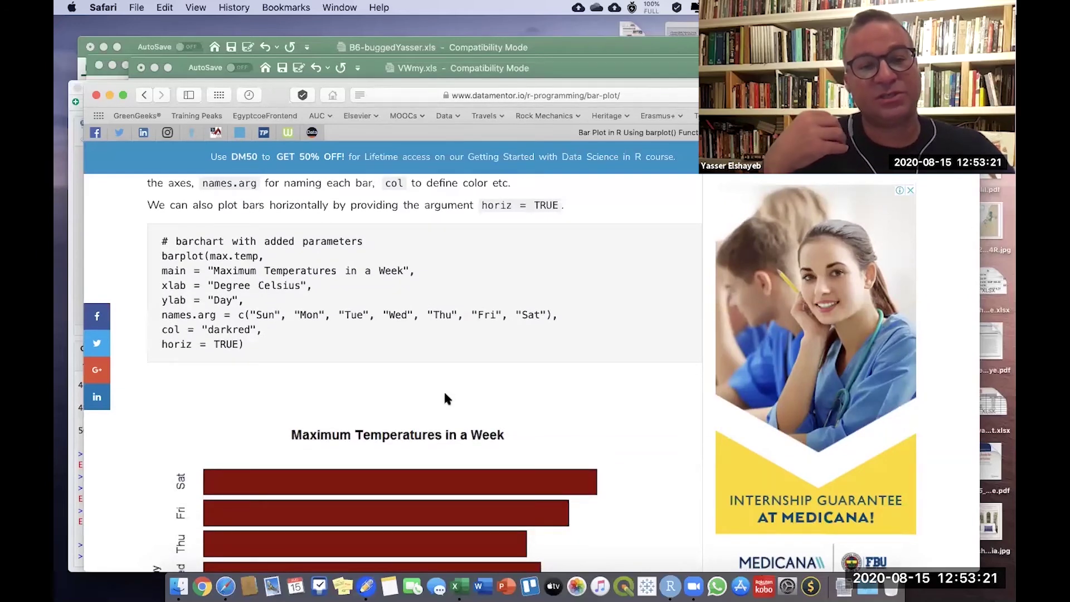
pyautogui.scroll(-5, 445, 397)
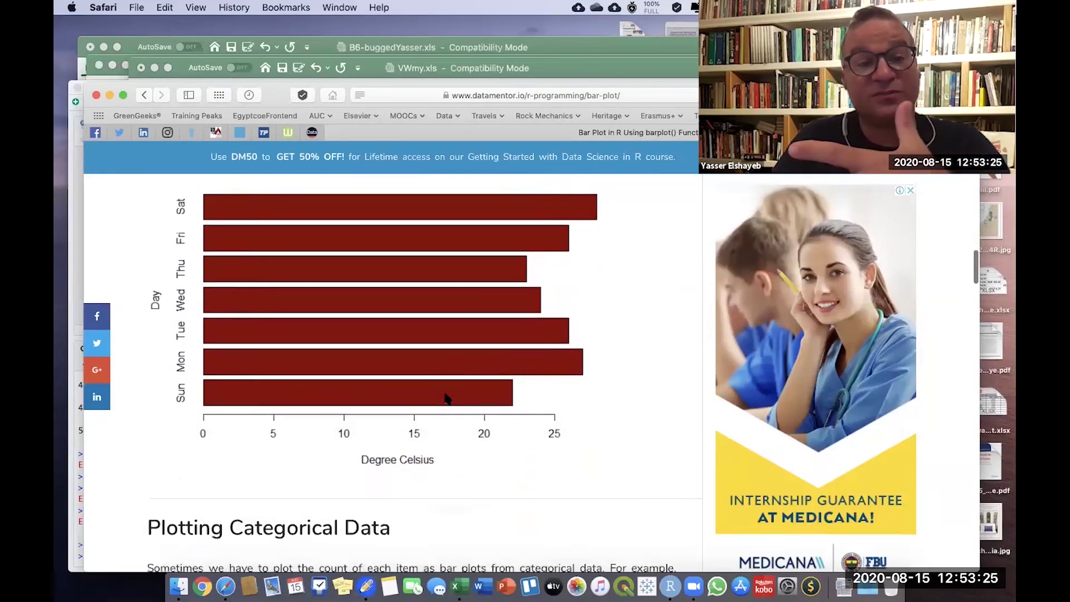
pyautogui.scroll(-7, 445, 396)
pyautogui.scroll(-9, 446, 397)
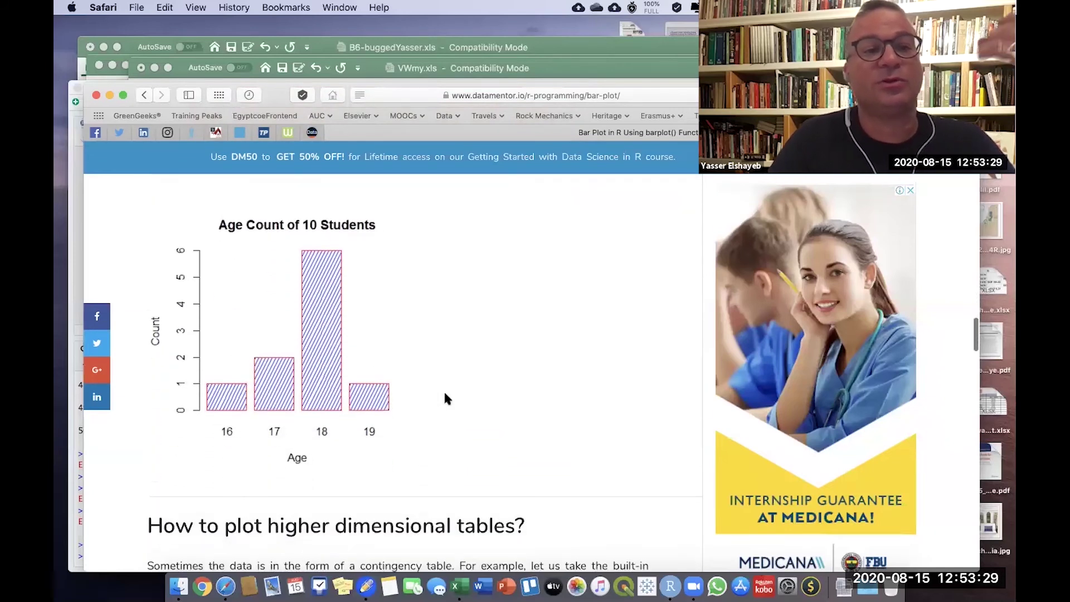
pyautogui.scroll(-5, 446, 398)
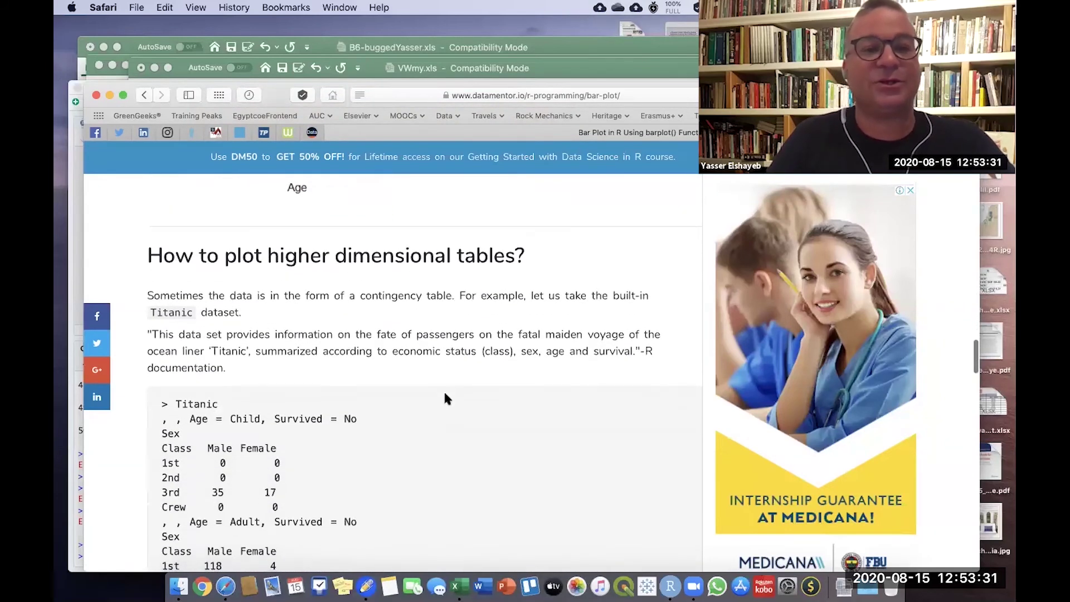
pyautogui.click(110, 95)
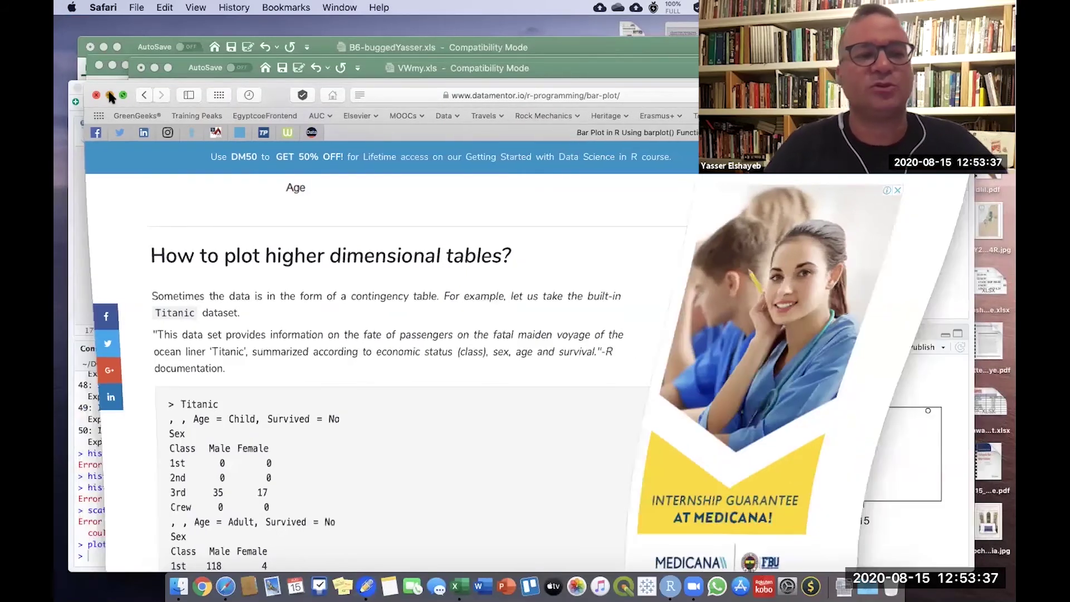
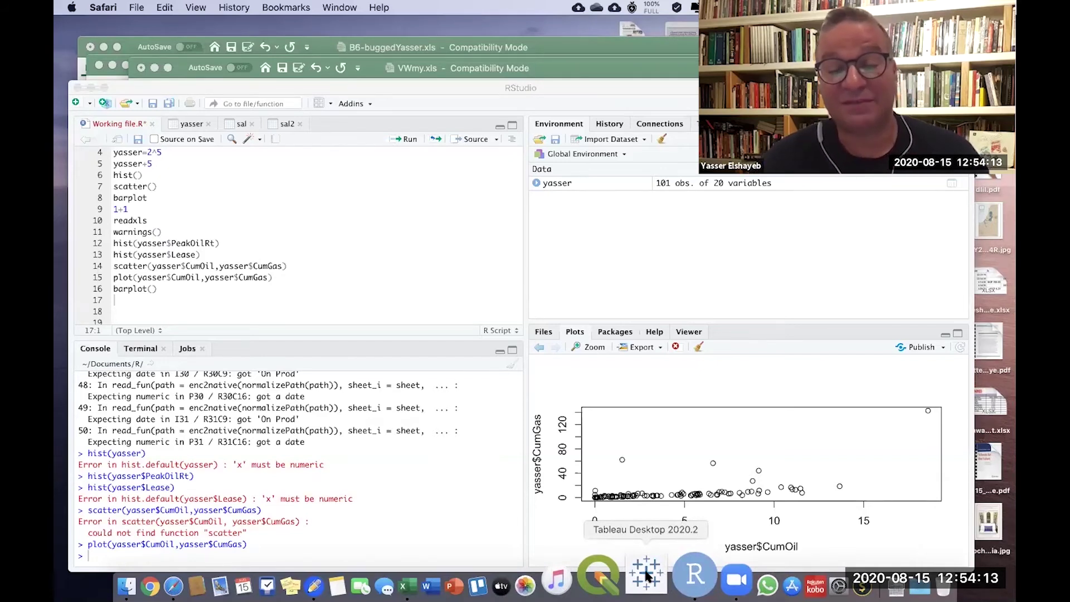
# - Launch Tableau Desktop 2020.2
pyautogui.rightClick(647, 576)
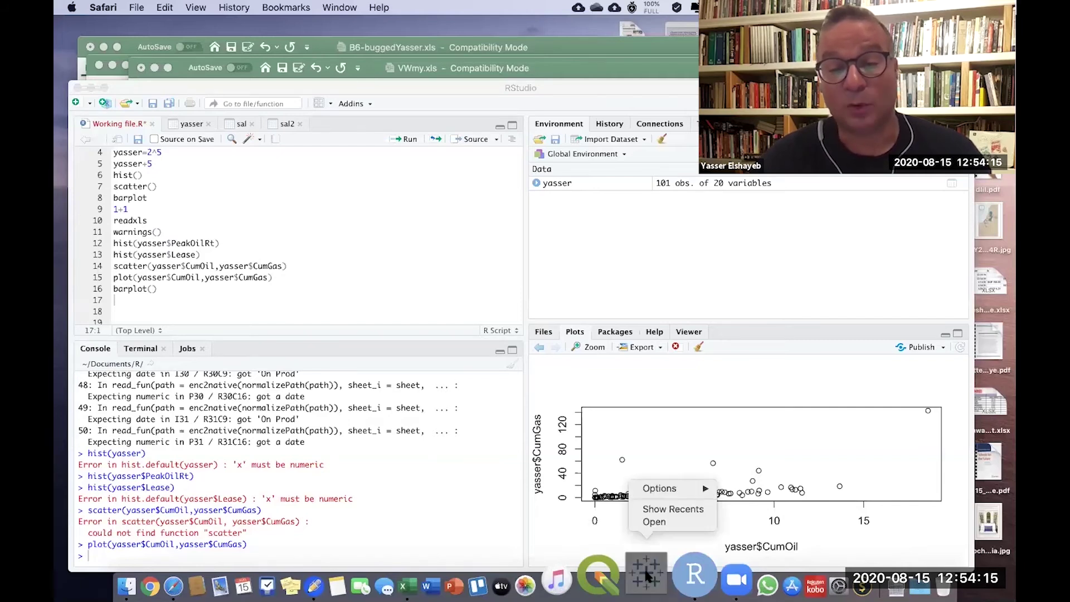
pyautogui.press('Escape')
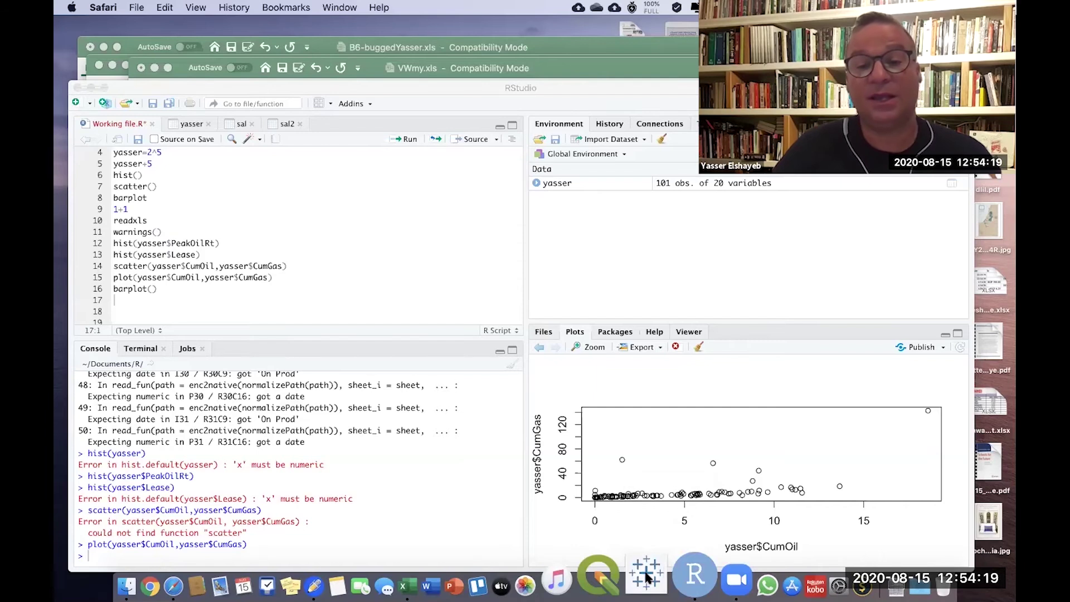
pyautogui.click(647, 577)
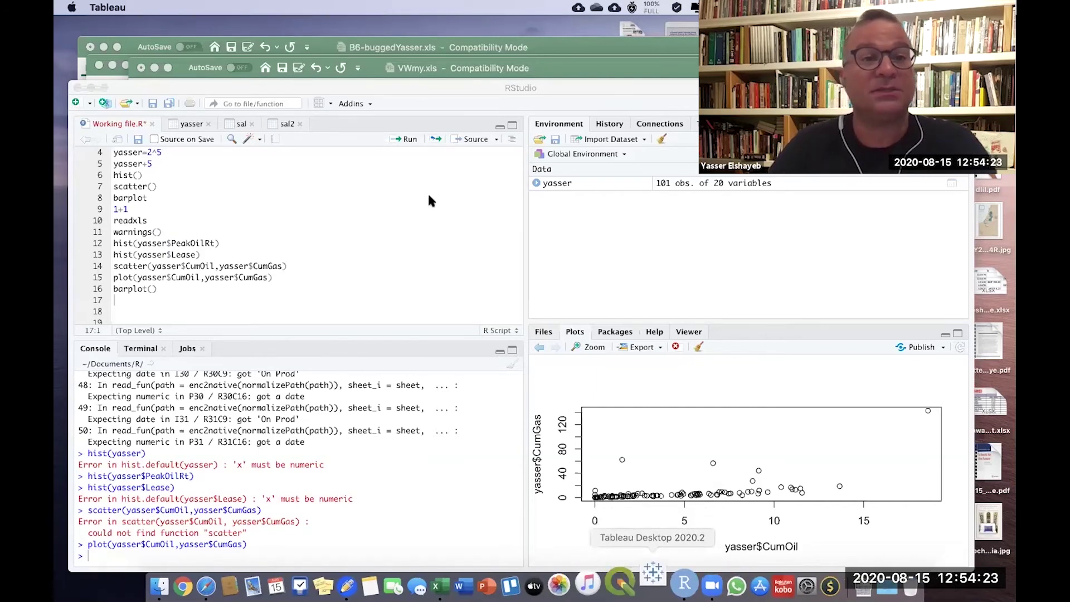
# - Bring the RStudio window forward and move it up so it covers the open Excel workbooks
pyautogui.click(332, 83)
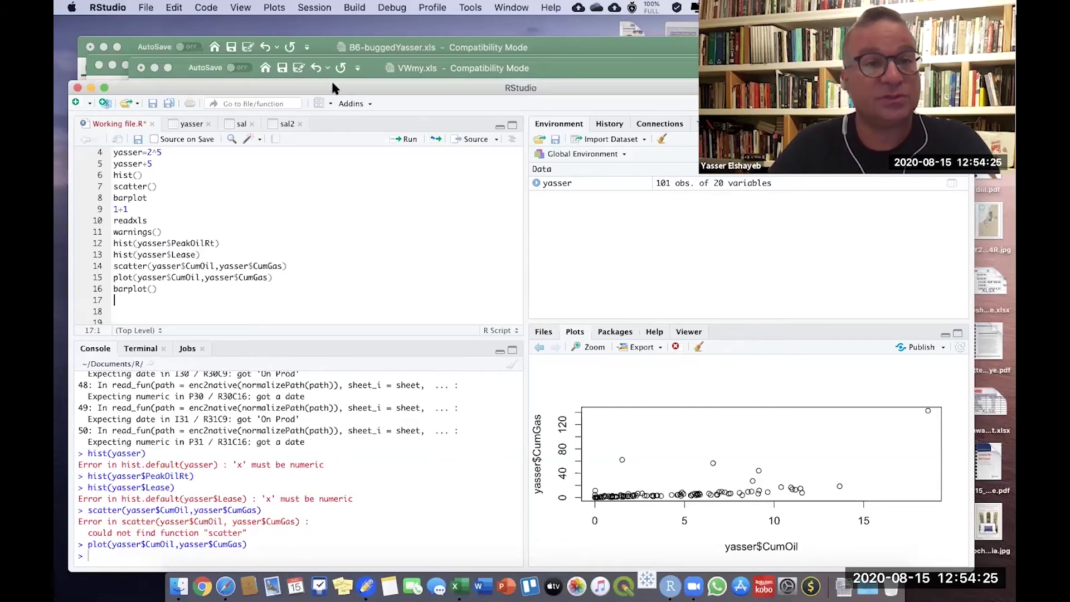
pyautogui.click(329, 84)
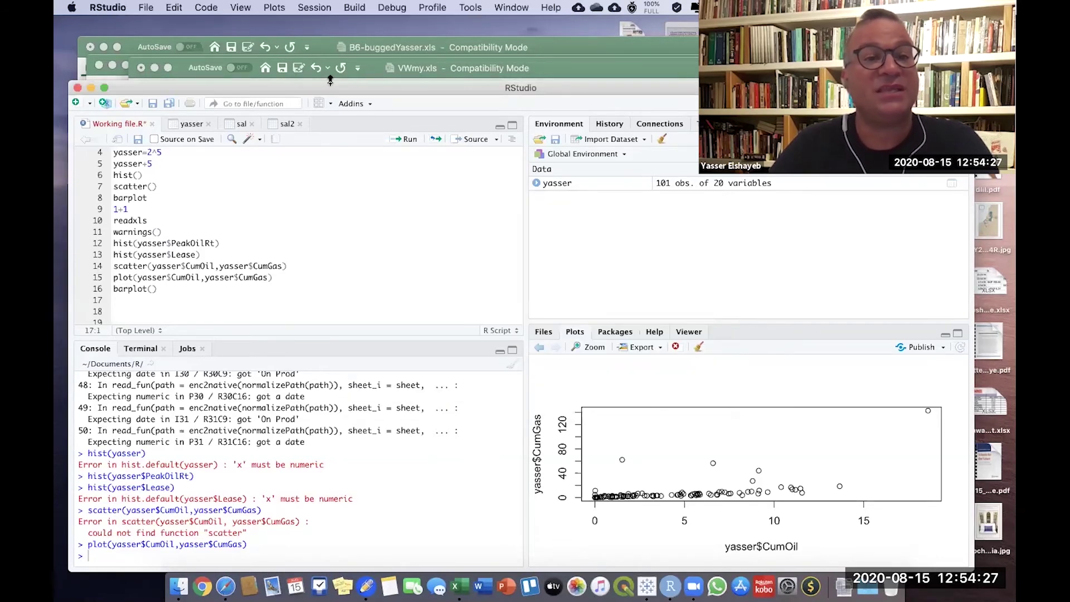
pyautogui.moveTo(330, 80); pyautogui.dragTo(318, 30)
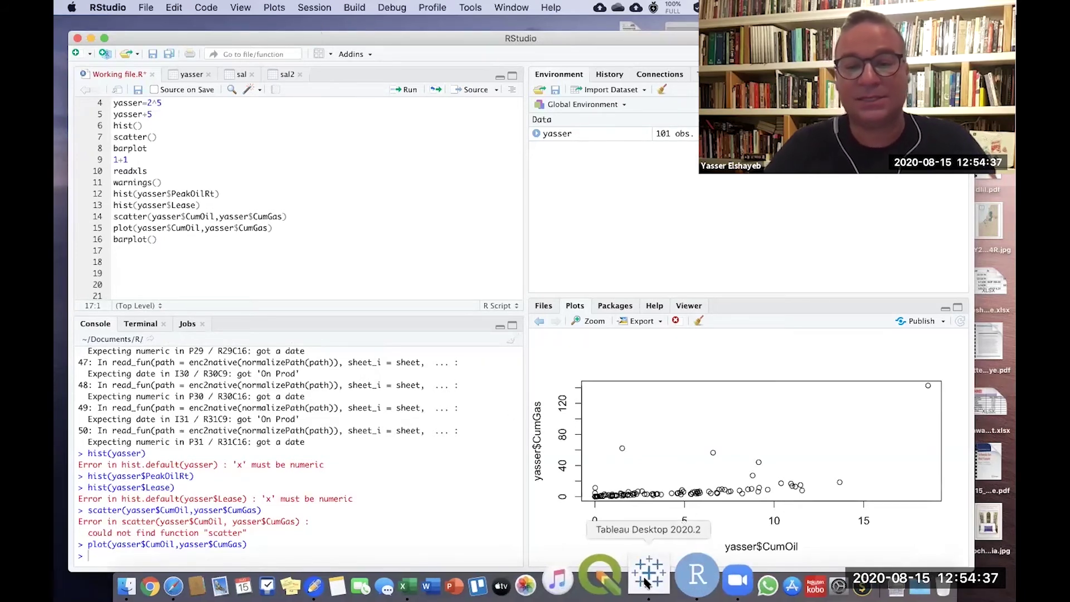
# - Switch to Tableau and connect to the Excel workbook DeepStar.xls from the Desktop folder
pyautogui.click(645, 581)
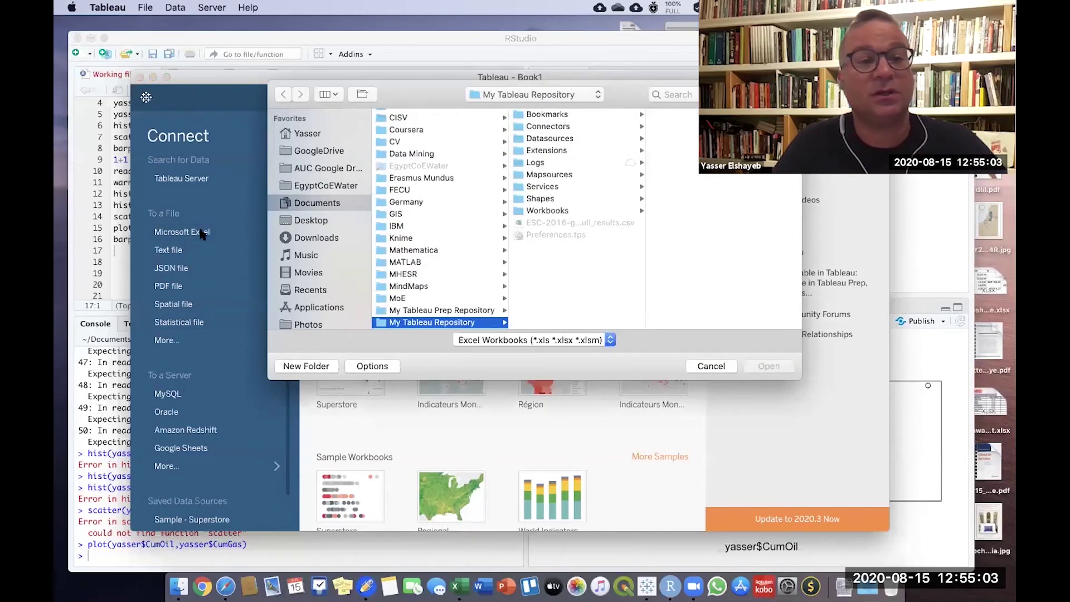
pyautogui.click(311, 220)
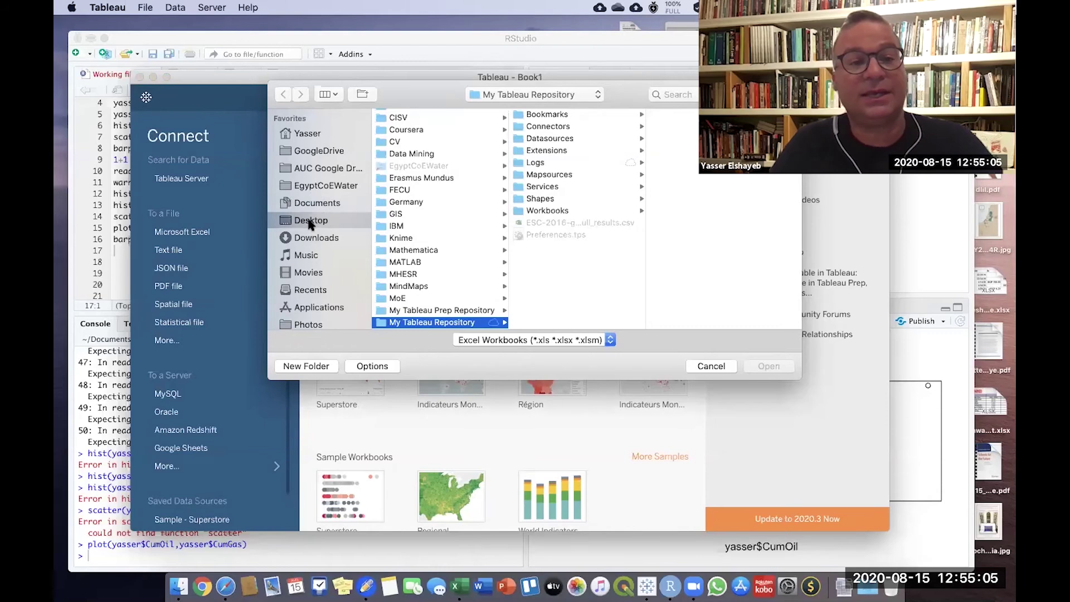
pyautogui.scroll(-5, 428, 306)
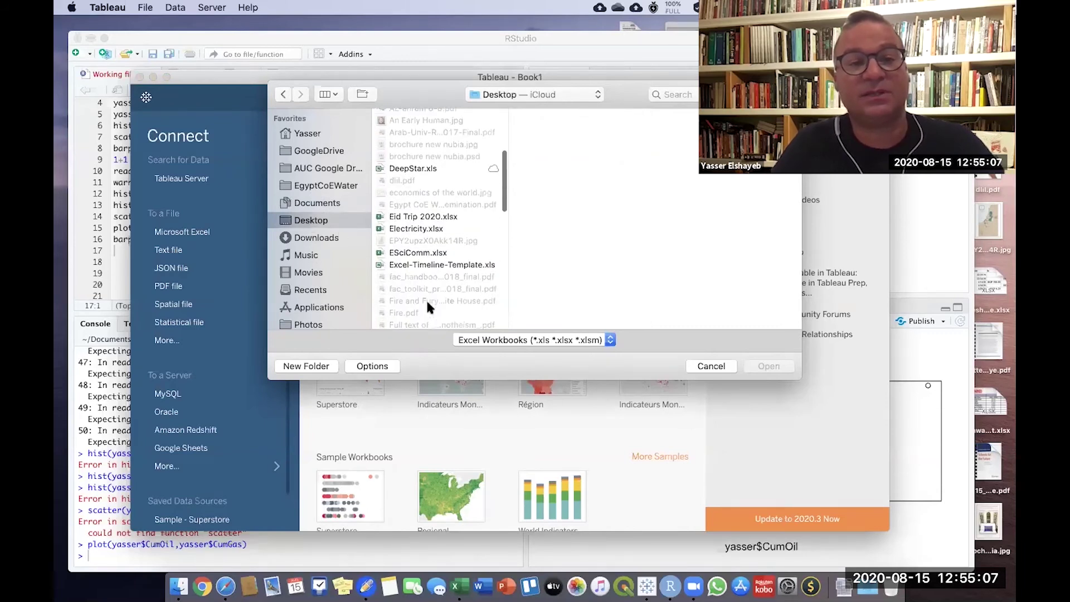
pyautogui.click(413, 169)
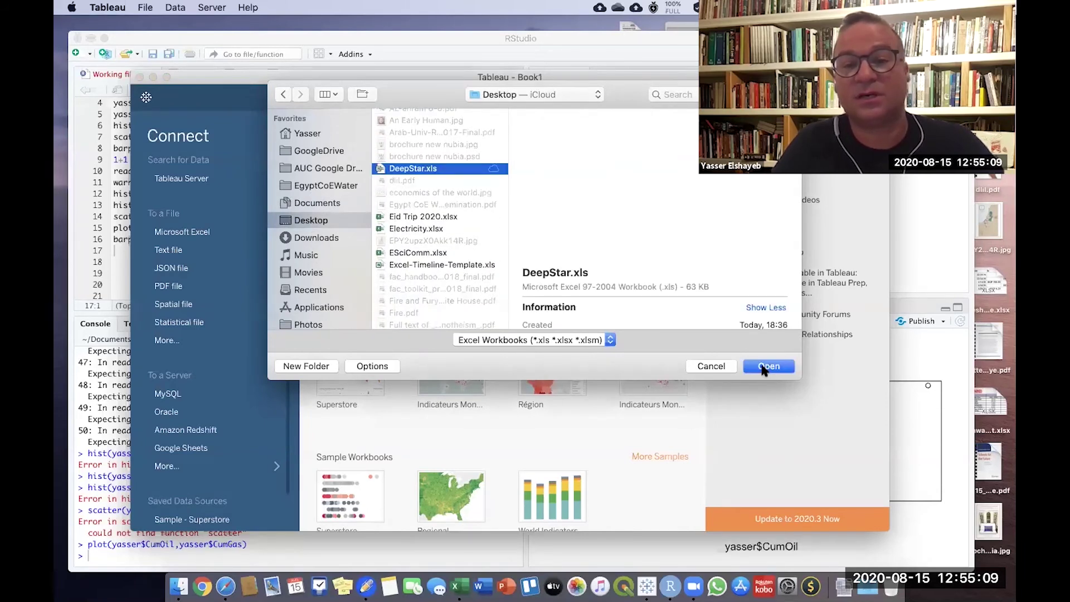
pyautogui.click(768, 366)
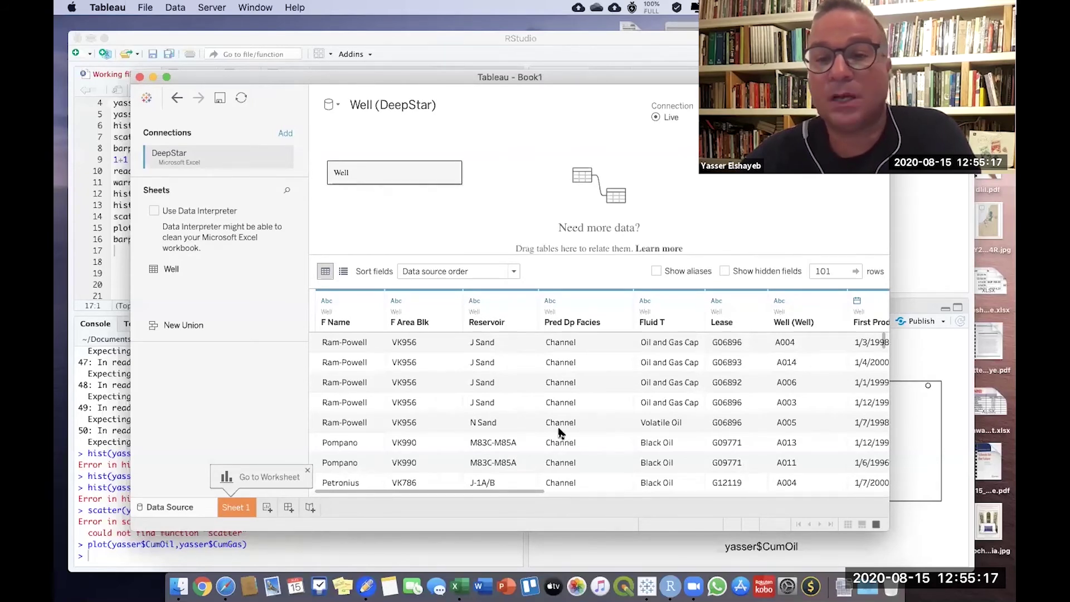
# - Change the data type of the Last Prod field in the Well data to Date & Time
pyautogui.hscroll(5, 560, 433)
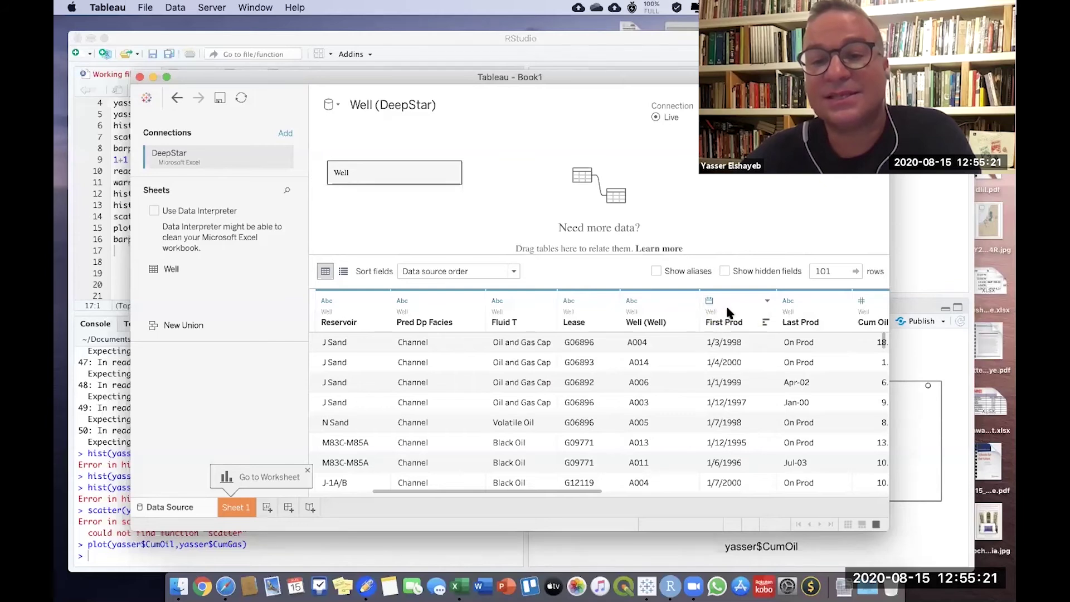
pyautogui.hscroll(5, 815, 362)
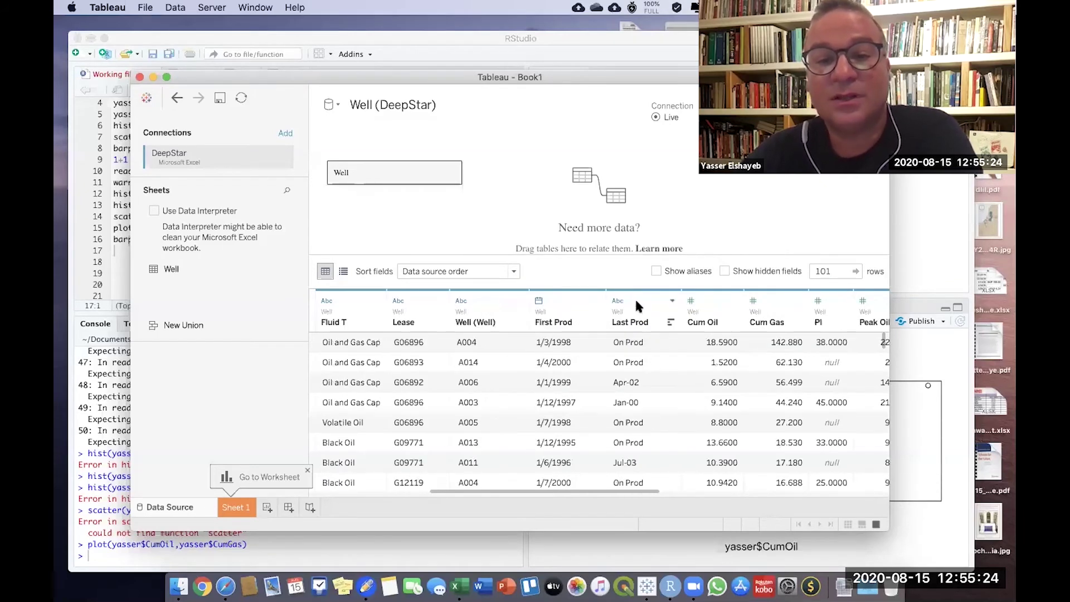
pyautogui.click(672, 301)
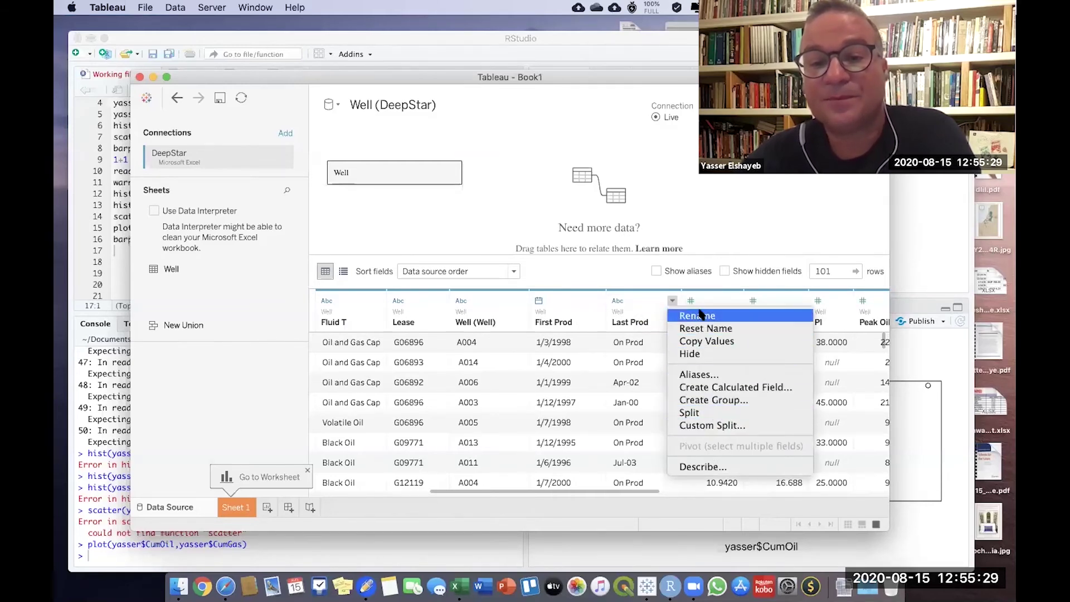
pyautogui.click(615, 299)
pyautogui.click(617, 301)
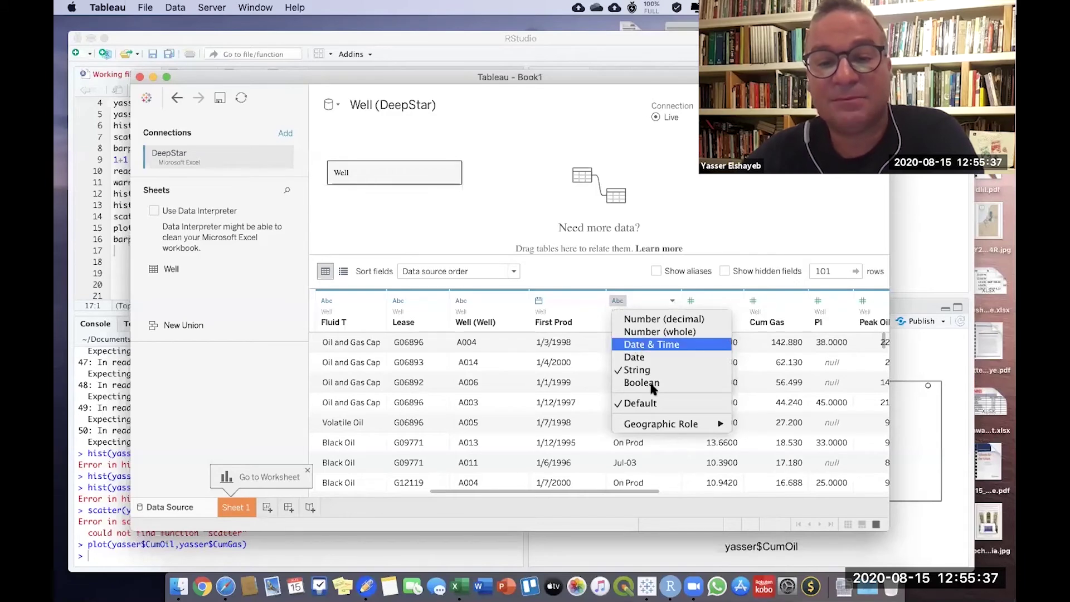
pyautogui.press('Return')
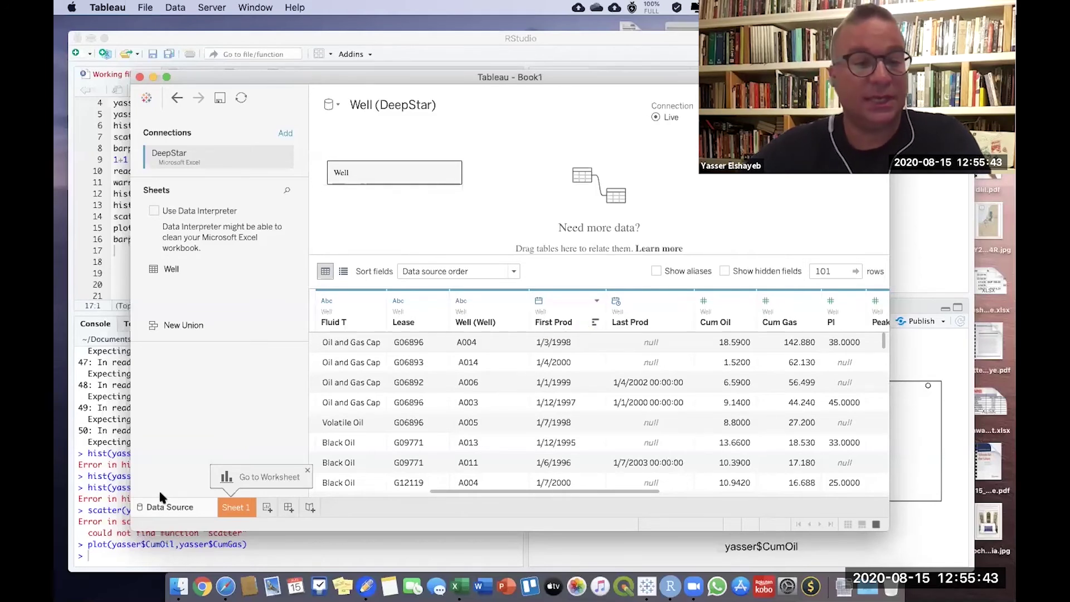
# - Add a new worksheet and place Cum Oil on Rows and Cum Gas on Columns
pyautogui.click(267, 507)
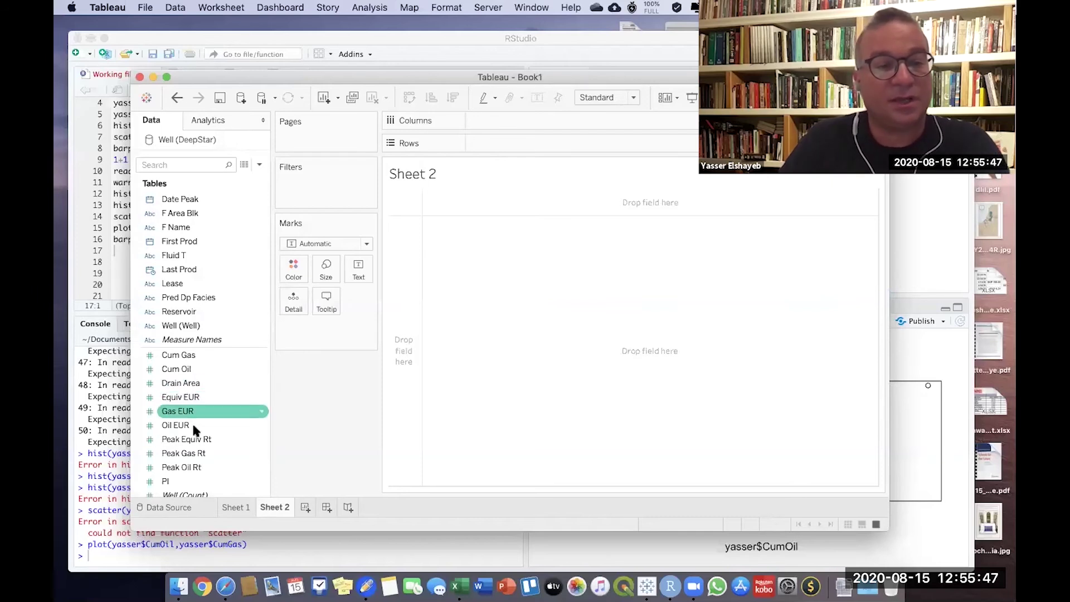
pyautogui.scroll(-1, 196, 462)
pyautogui.scroll(1, 196, 468)
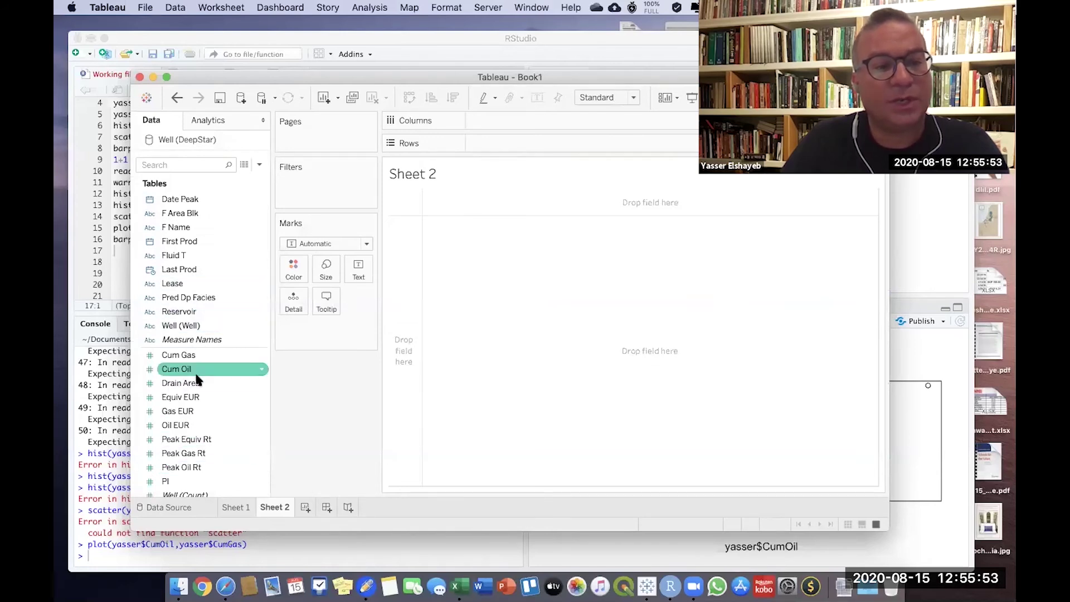
pyautogui.moveTo(195, 372); pyautogui.dragTo(514, 137)
pyautogui.moveTo(213, 355); pyautogui.dragTo(509, 121)
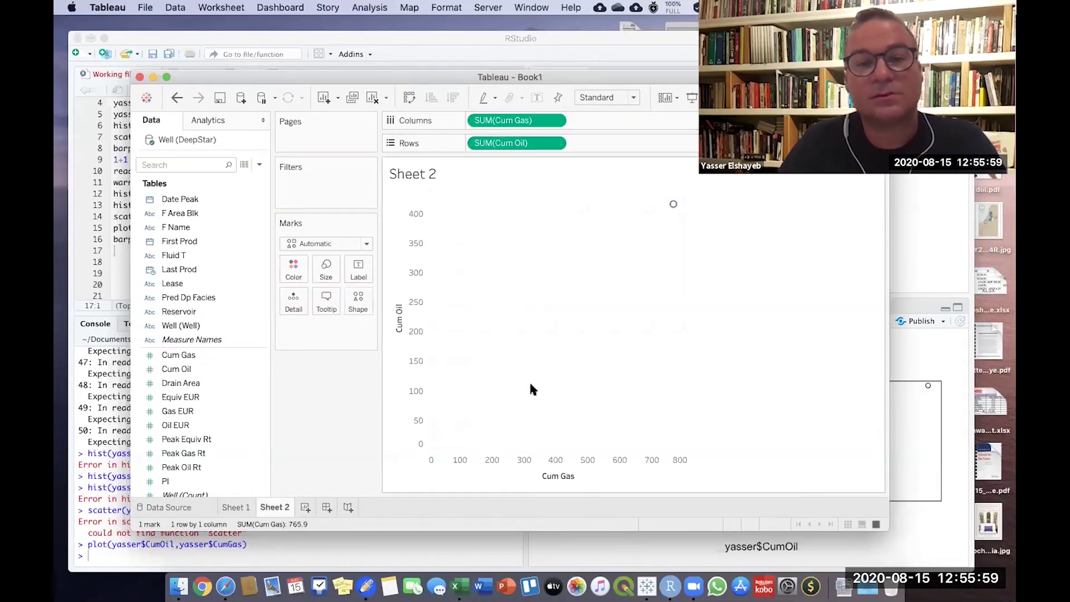
# - Convert Cum Oil and Cum Gas from sums to dimensions, and swap the axes so Cum Oil is on Columns and Cum Gas on Rows
pyautogui.click(555, 144)
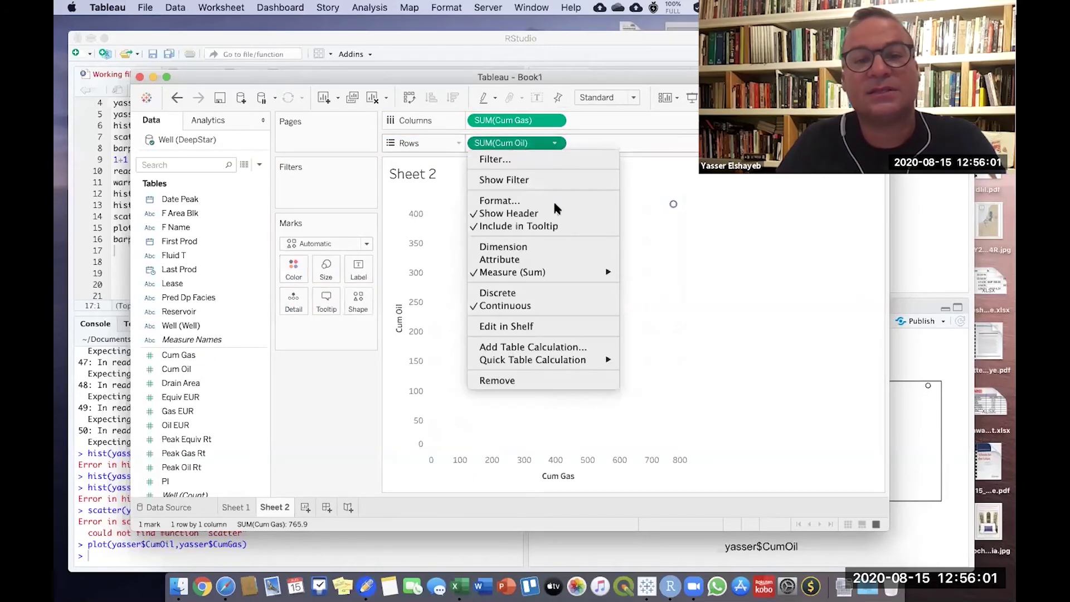
pyautogui.moveTo(560, 271)
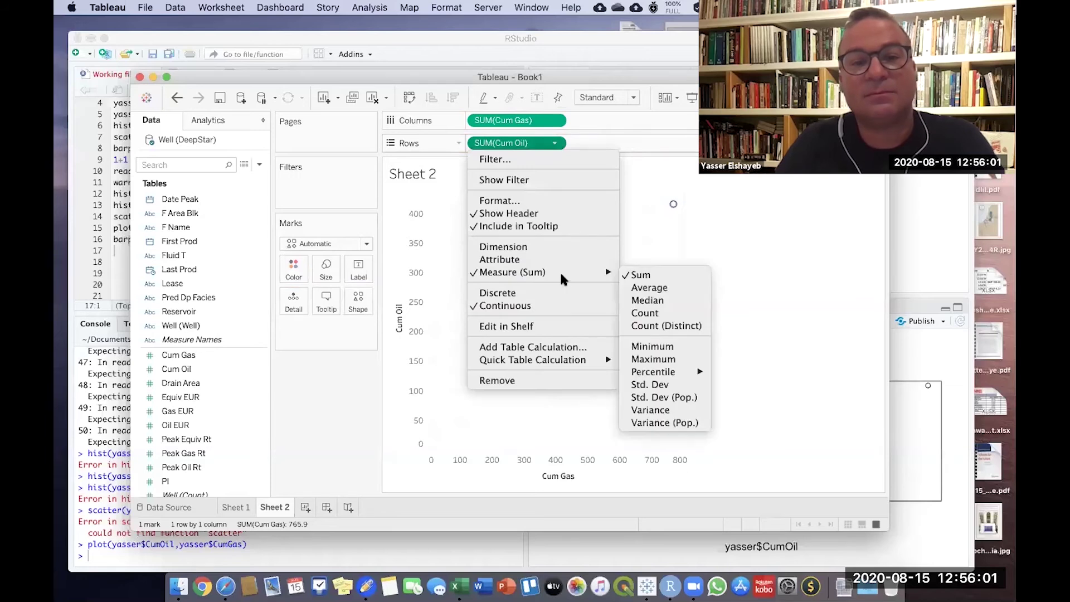
pyautogui.click(544, 247)
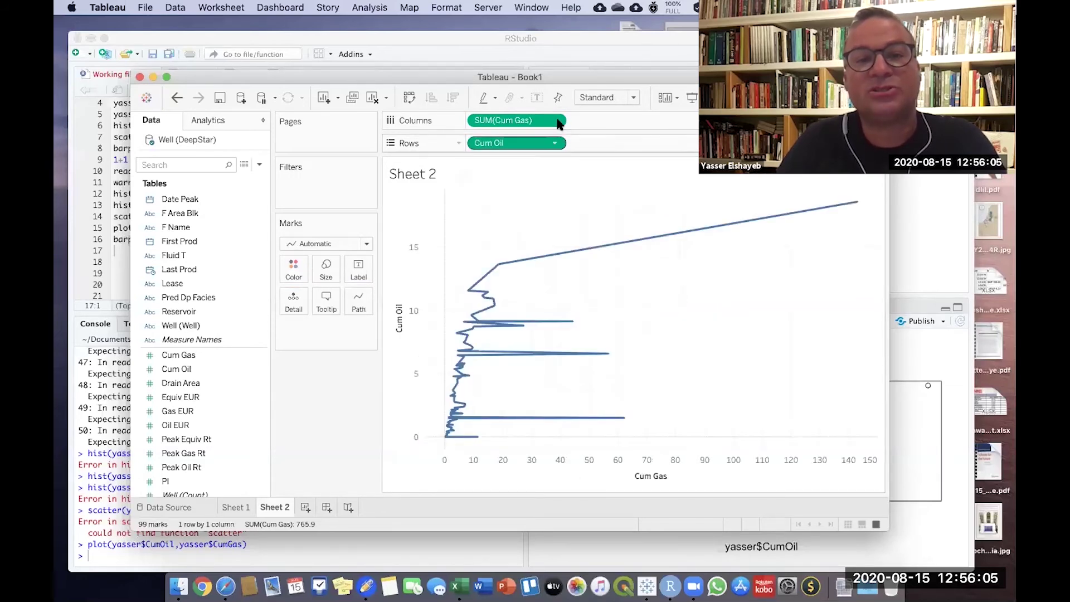
pyautogui.click(555, 121)
pyautogui.click(524, 223)
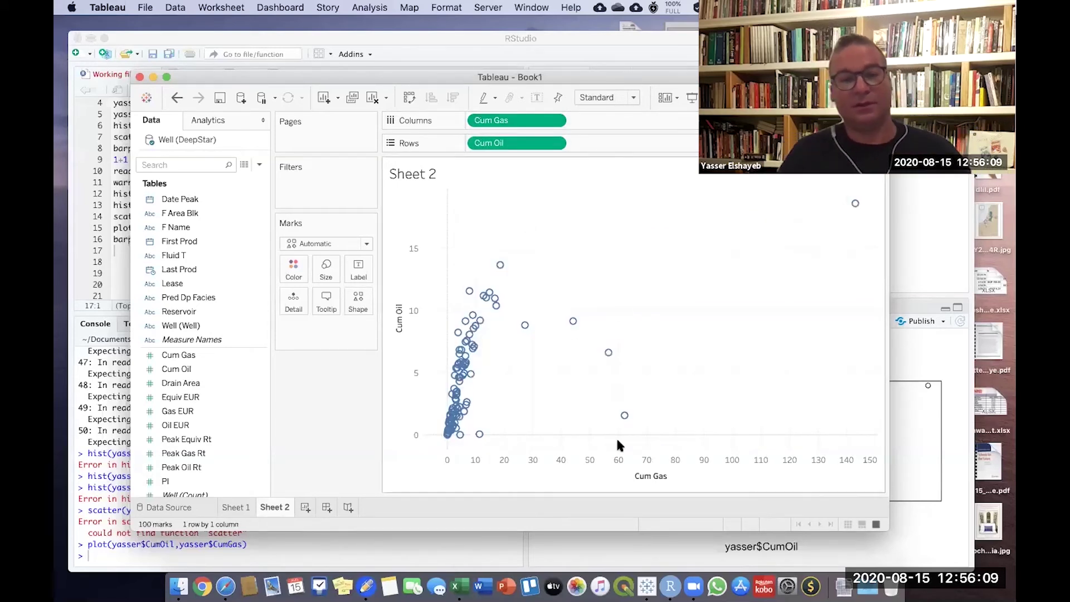
pyautogui.moveTo(505, 143); pyautogui.dragTo(555, 143)
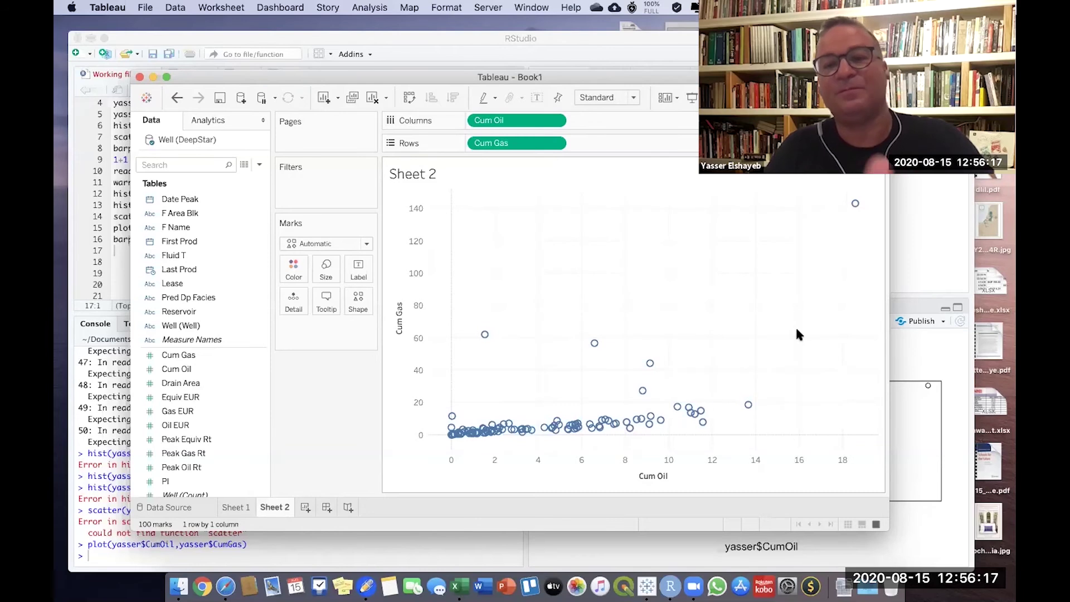
# - Rearrange the RStudio and Tableau windows and alternate between them to compare their scatter plots of cumulative gas against cumulative oil
pyautogui.click(670, 583)
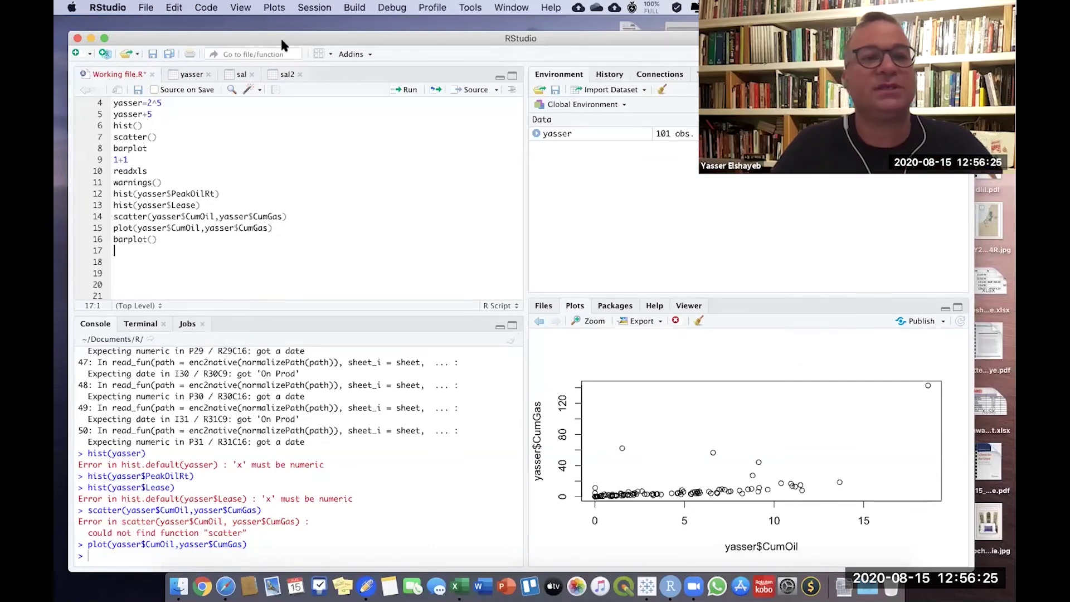
pyautogui.moveTo(279, 33); pyautogui.dragTo(379, 20)
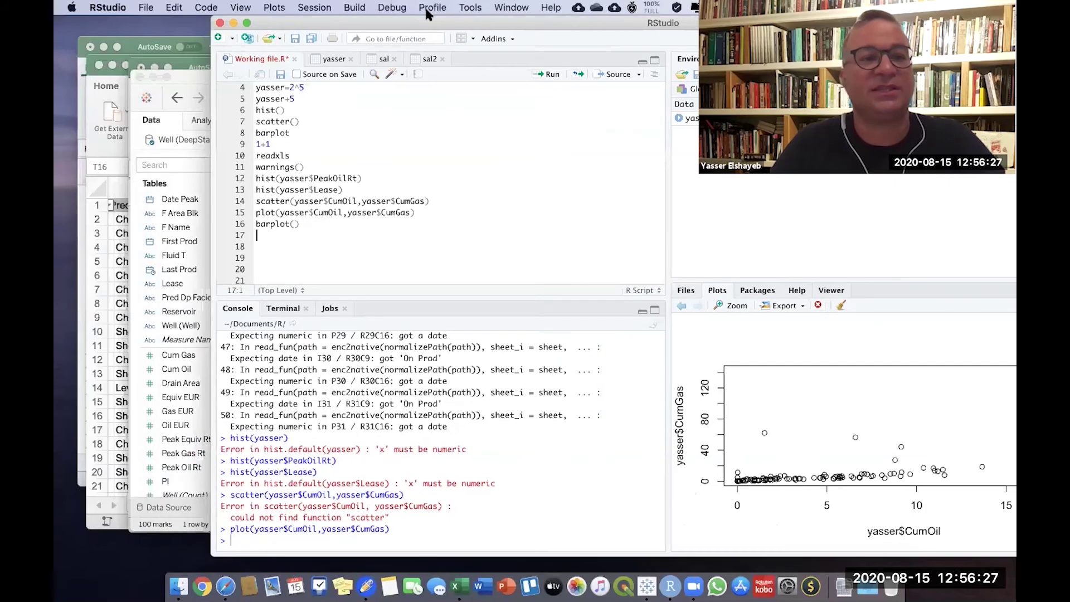
pyautogui.click(192, 70)
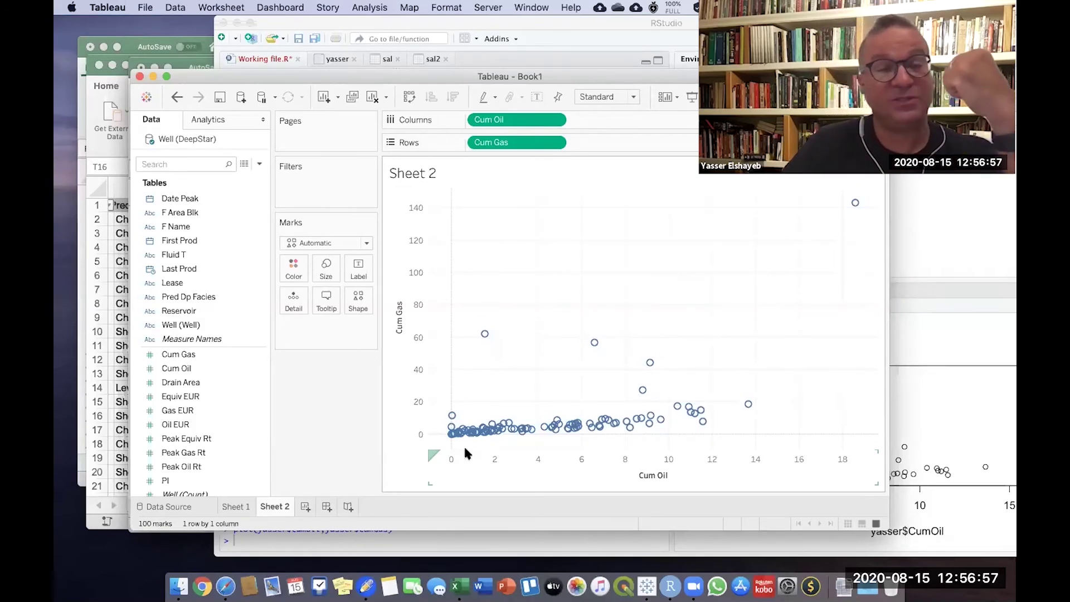
pyautogui.moveTo(334, 71); pyautogui.dragTo(264, 115)
pyautogui.click(939, 189)
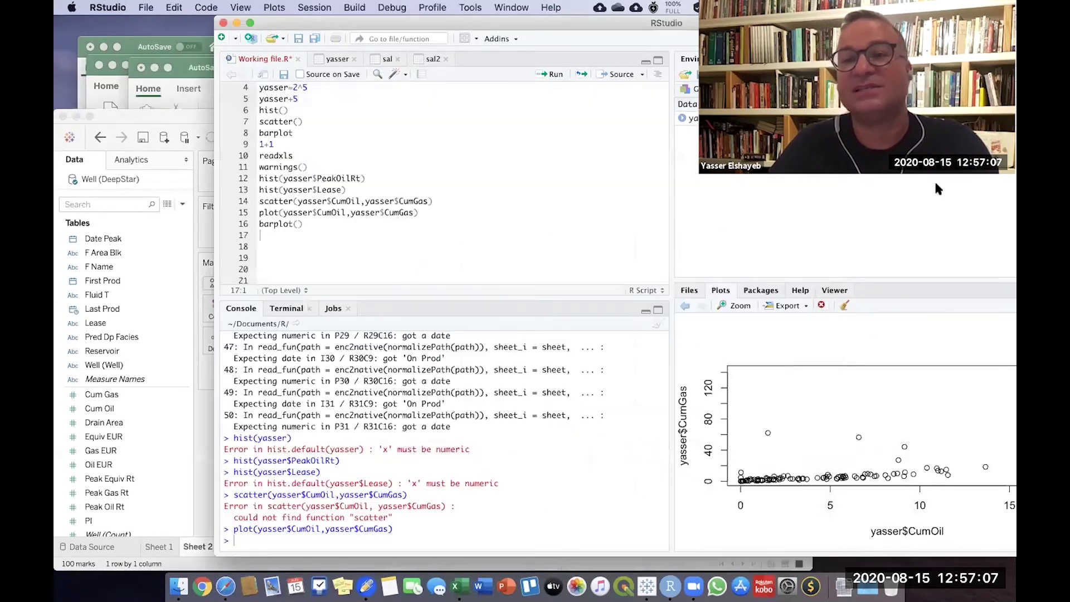
pyautogui.moveTo(836, 23); pyautogui.dragTo(723, 23)
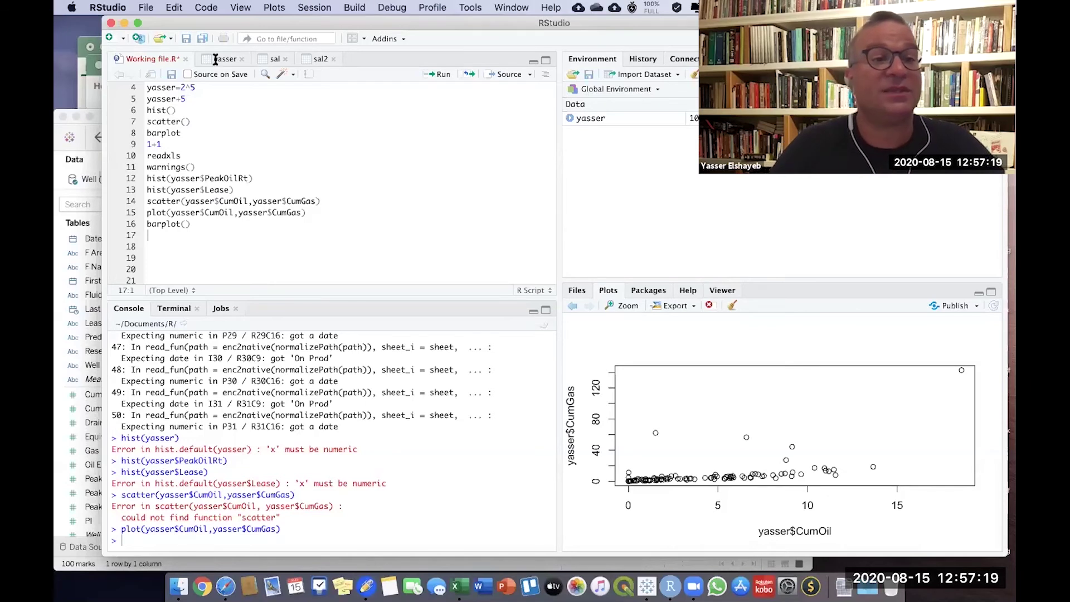
pyautogui.click(94, 117)
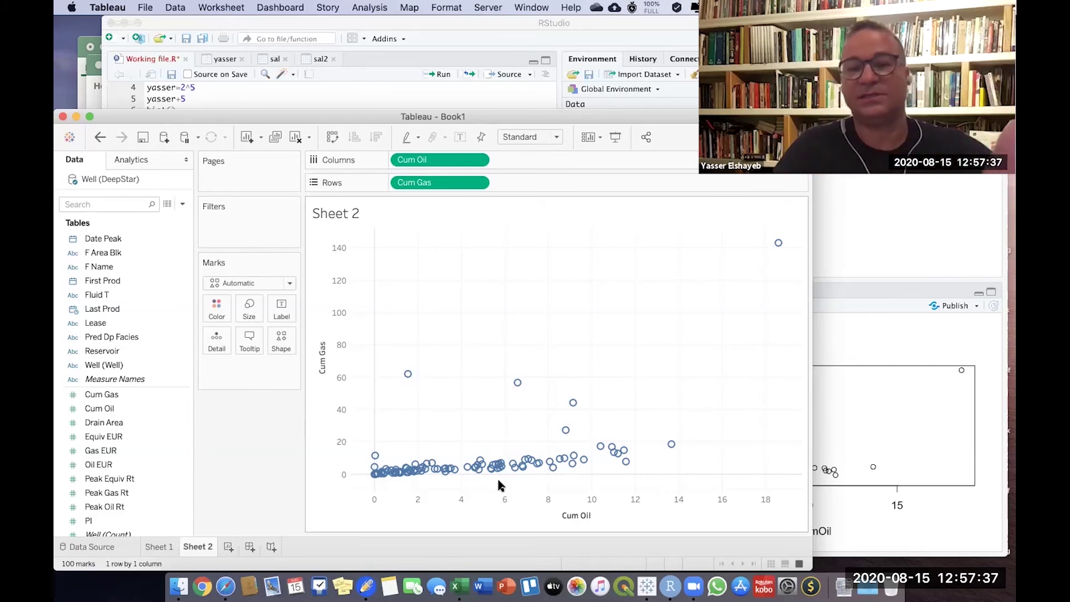
pyautogui.click(875, 404)
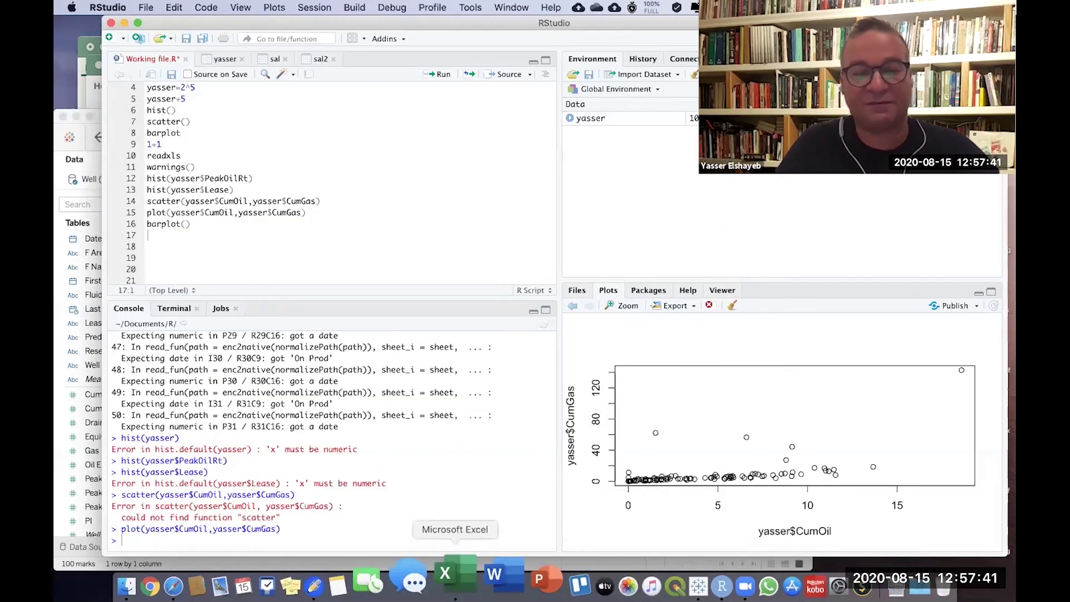
# - Switch to Excel and minimize every open workbook except DeepStar.xls
pyautogui.click(473, 582)
pyautogui.rightClick(462, 574)
pyautogui.click(490, 420)
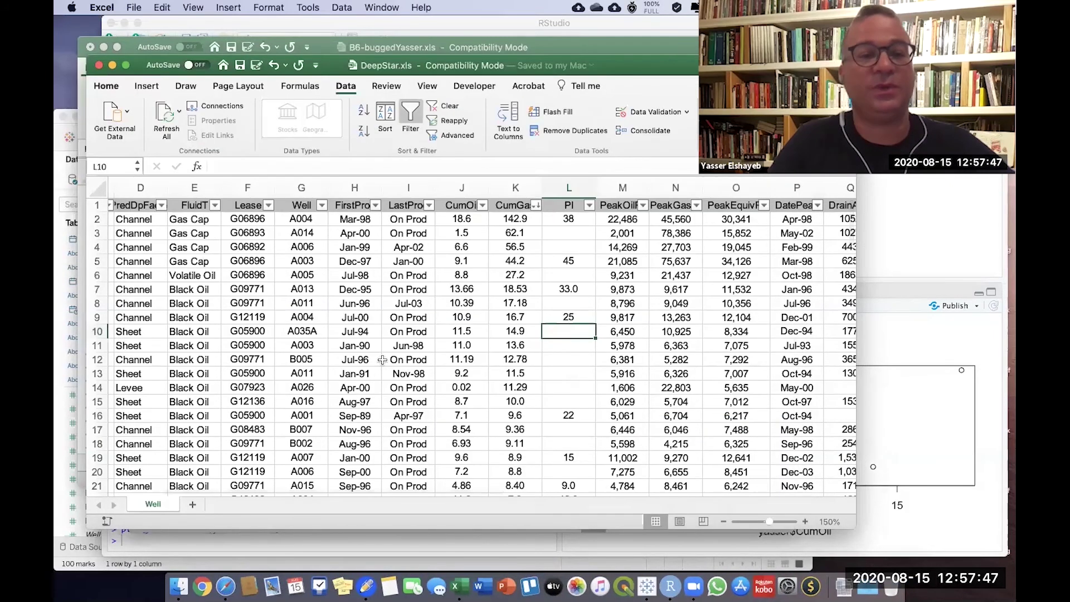
pyautogui.press('super+c')
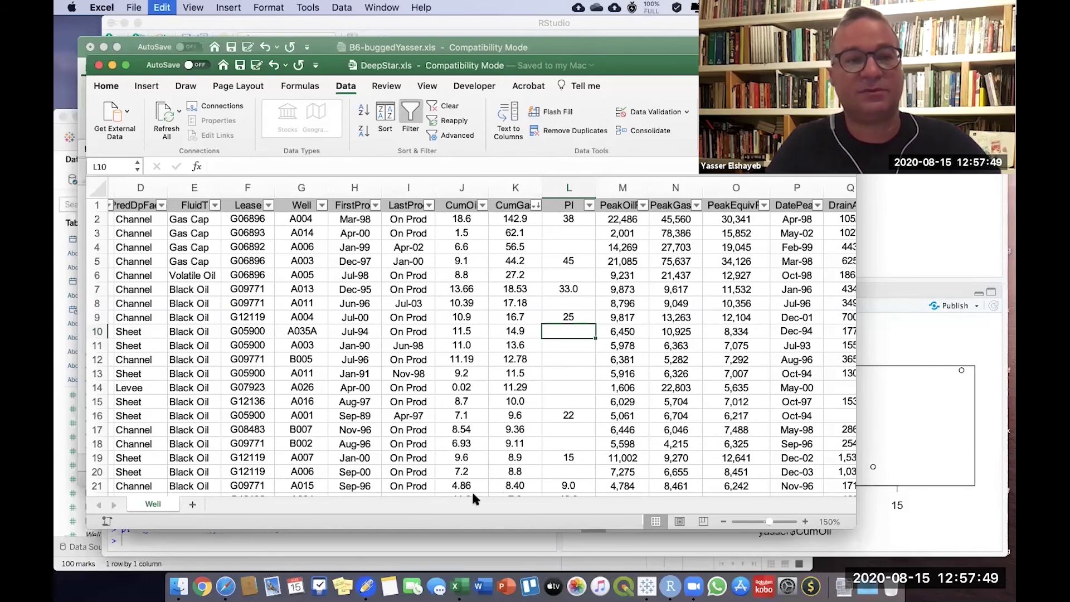
pyautogui.press('super+grave')
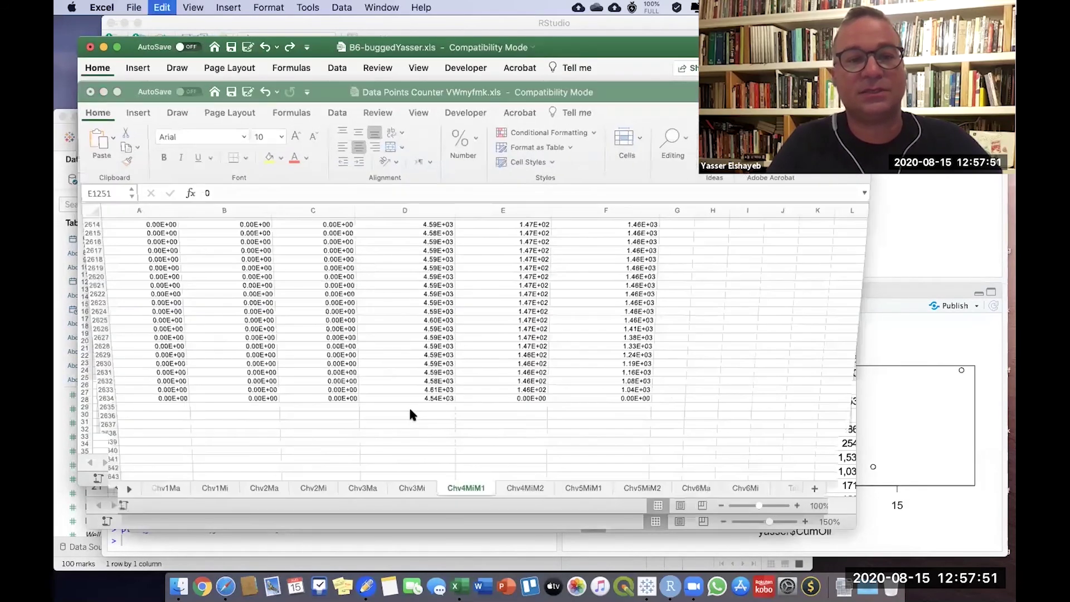
pyautogui.press('super+grave')
pyautogui.press('super+grave')
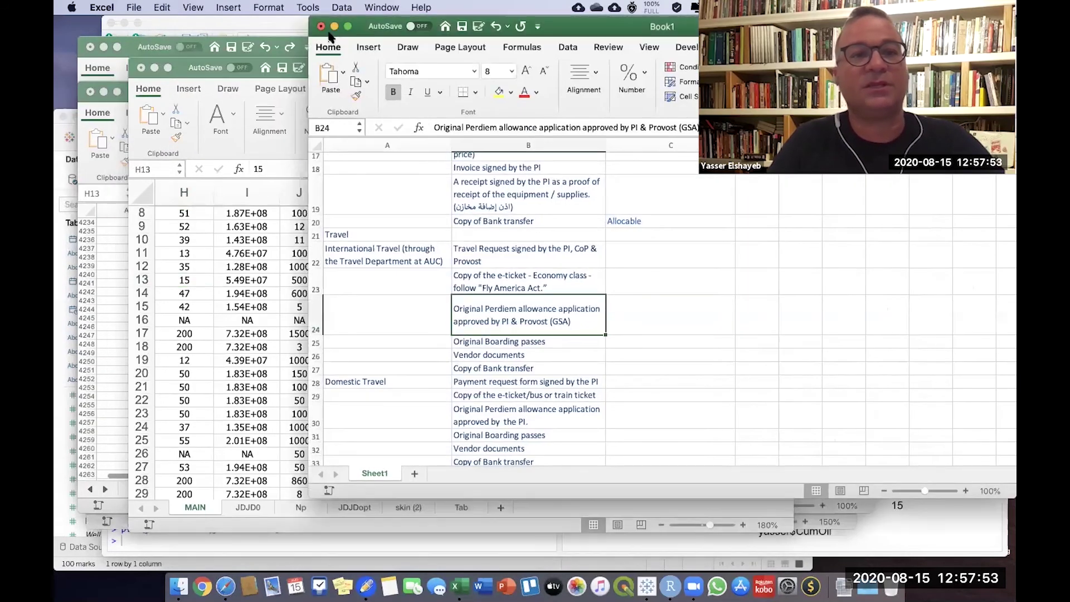
pyautogui.click(335, 26)
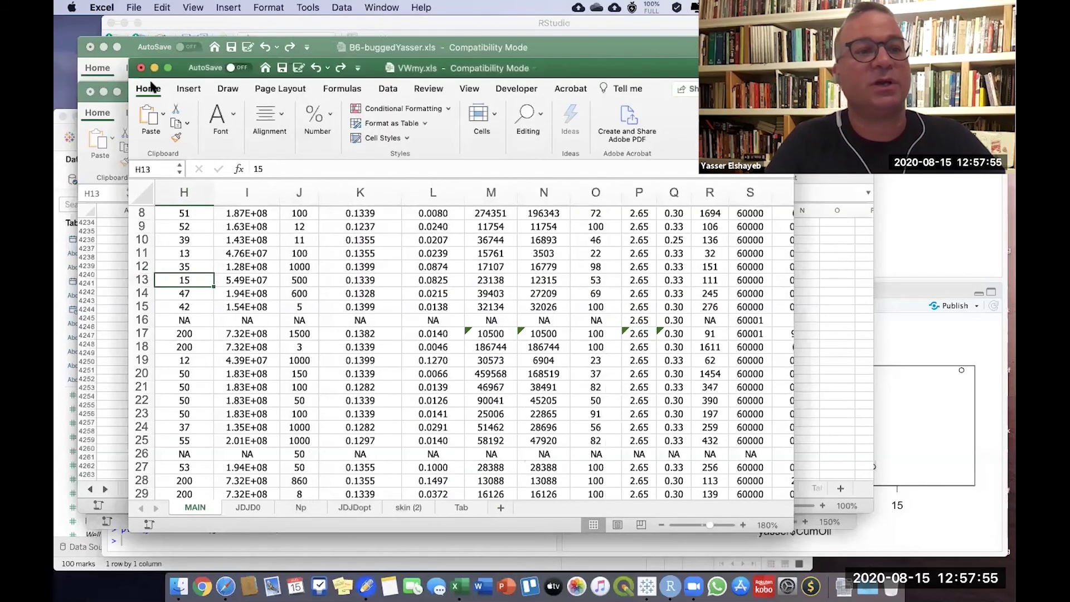
pyautogui.click(105, 99)
pyautogui.press('super+m')
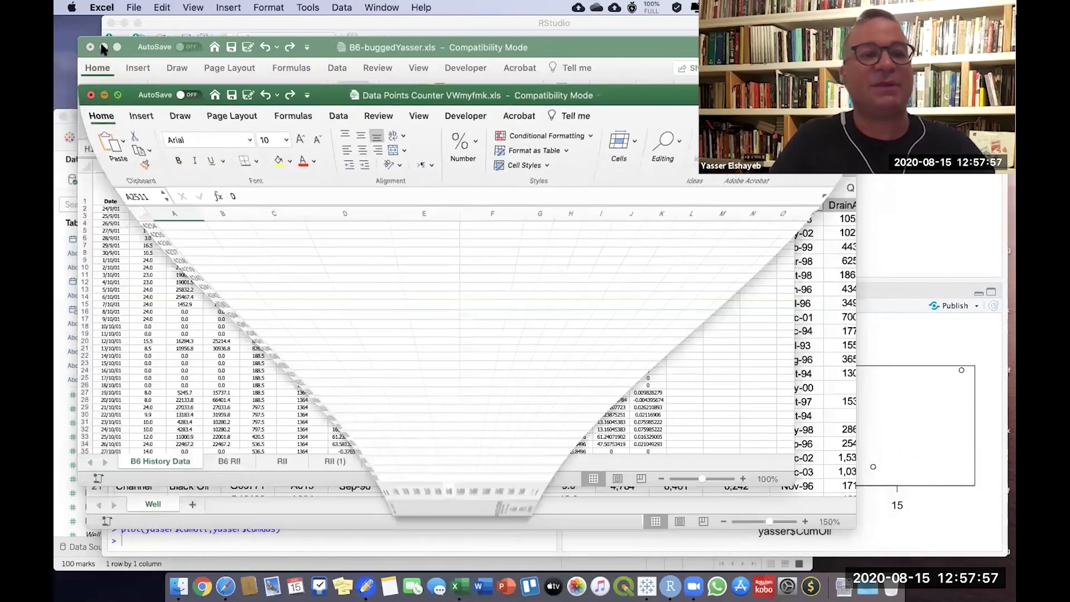
pyautogui.press('super+m')
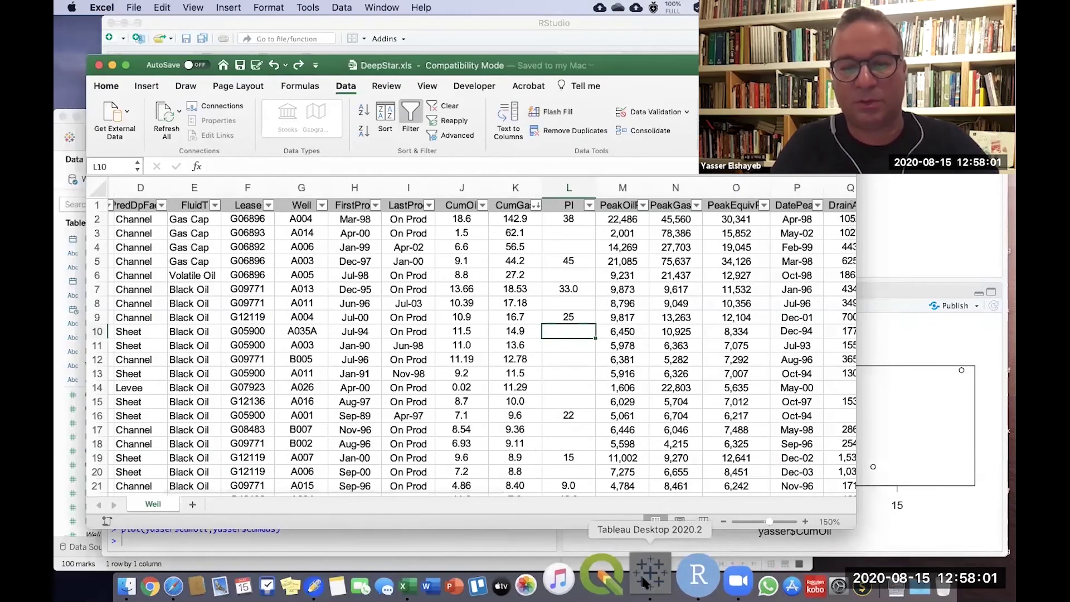
# - Switch to Tableau and inspect the Cum Gas and Cum Oil values of the outlying points on the Sheet 2 scatter plot
pyautogui.click(671, 577)
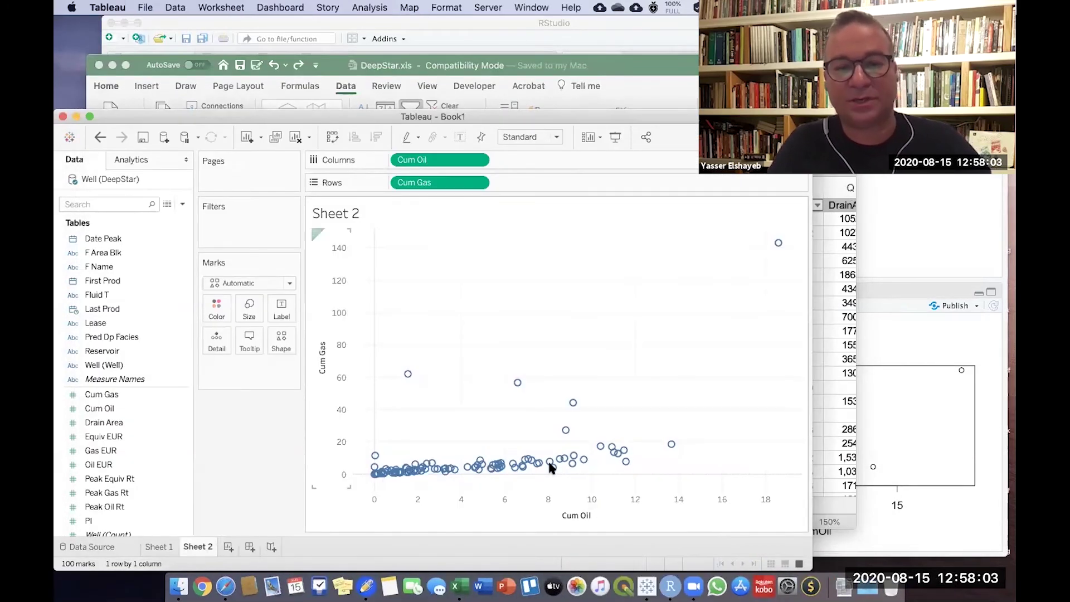
pyautogui.moveTo(789, 227)
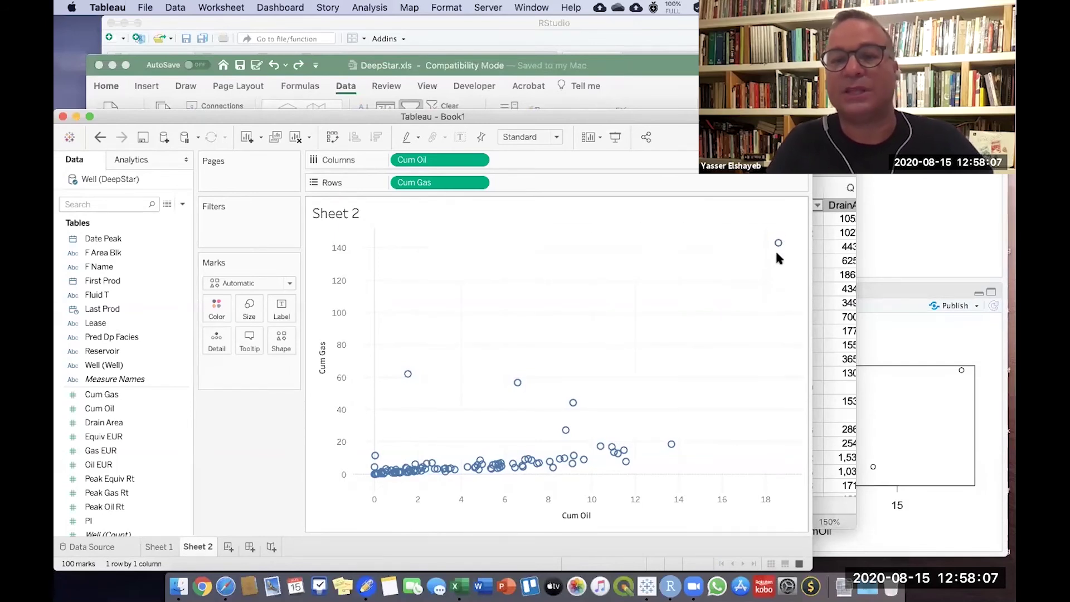
pyautogui.moveTo(778, 245)
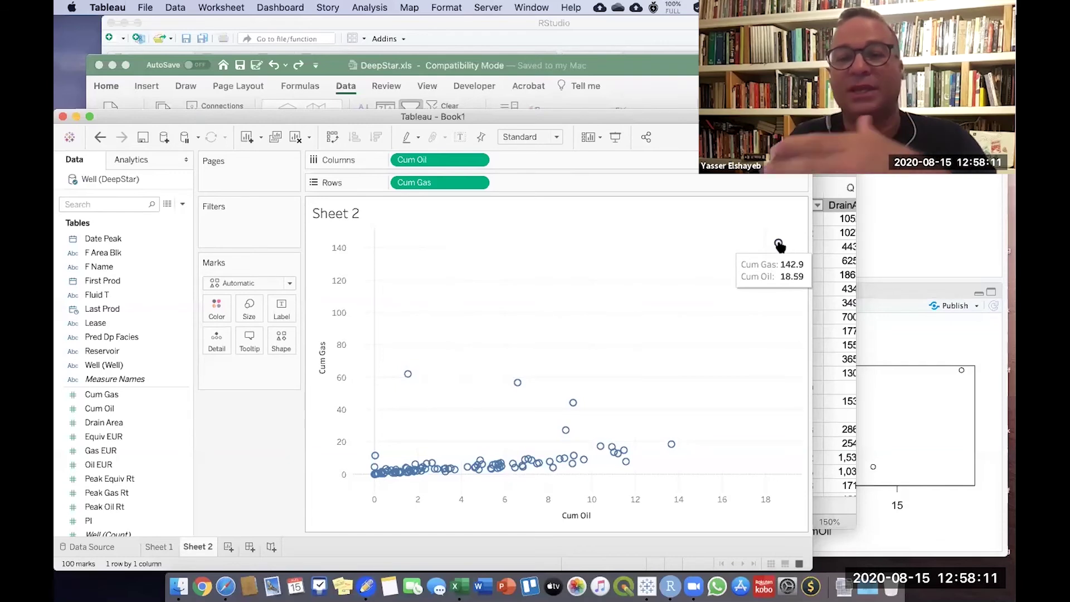
pyautogui.moveTo(672, 447)
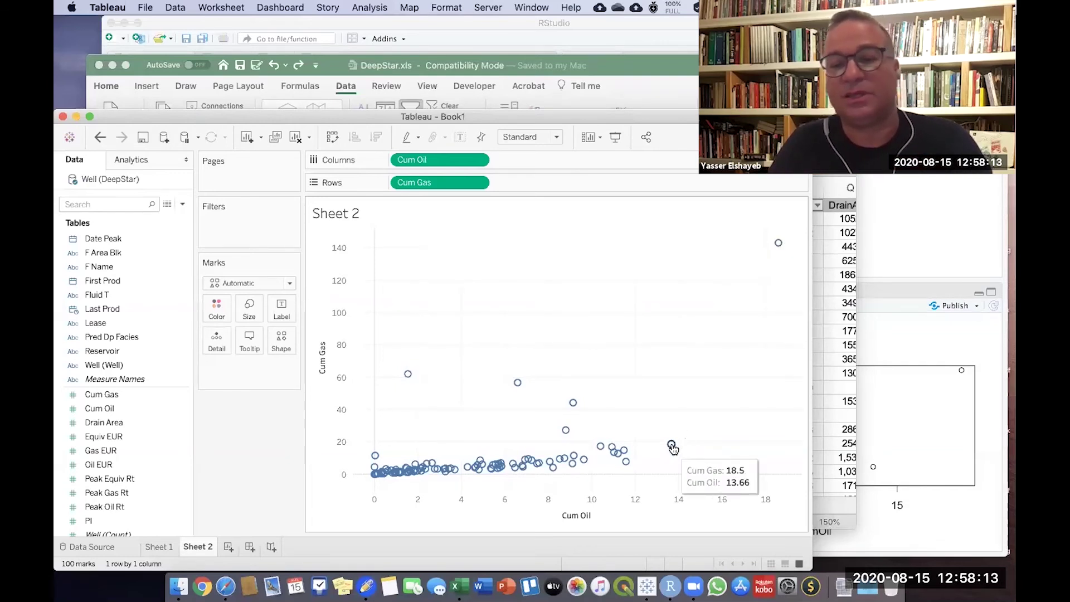
pyautogui.moveTo(396, 475)
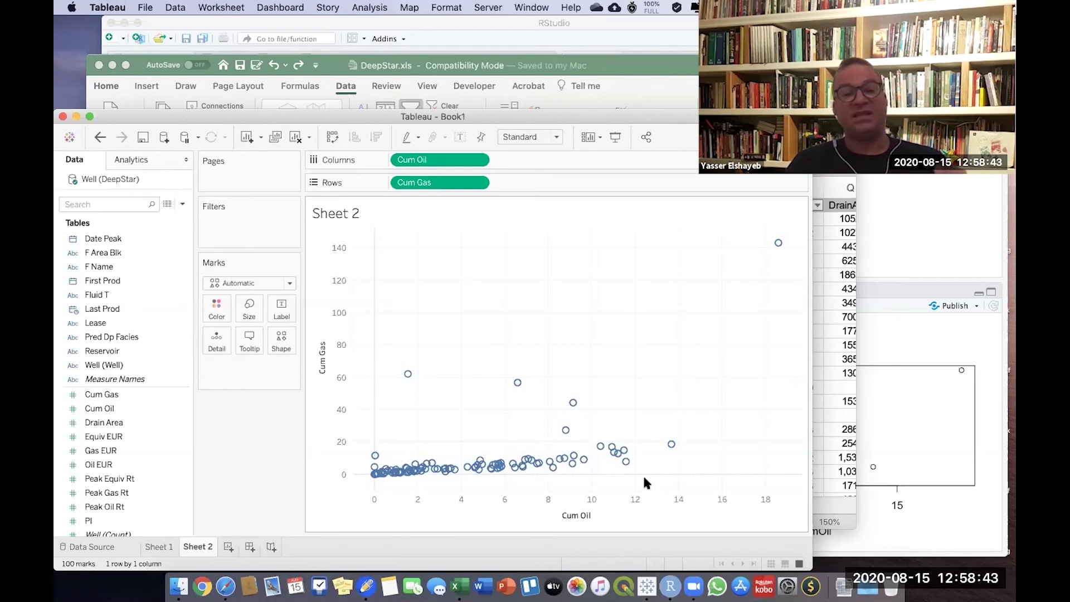
pyautogui.moveTo(518, 384)
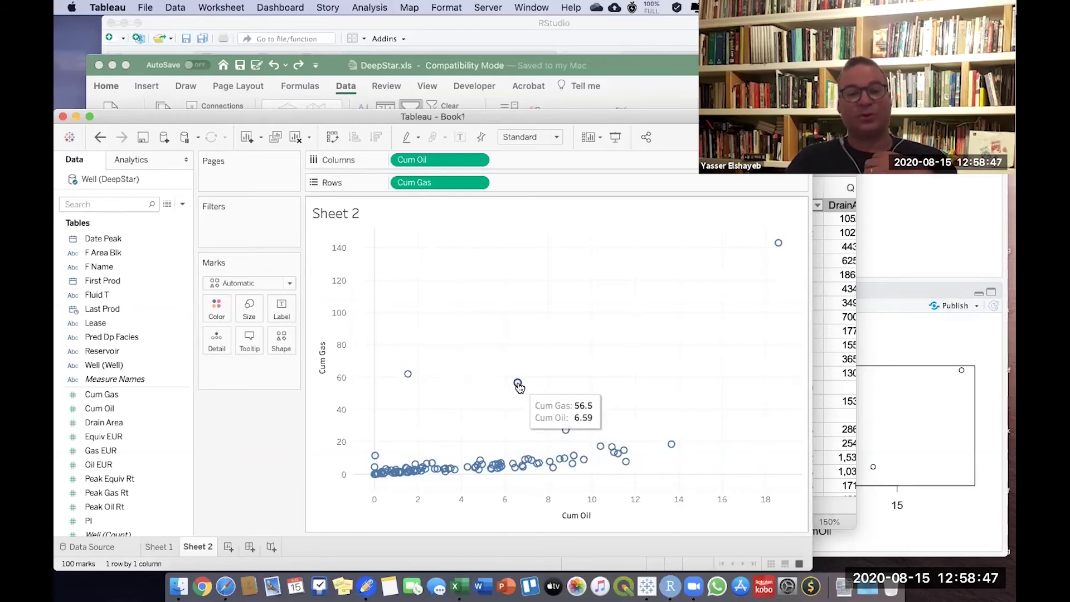